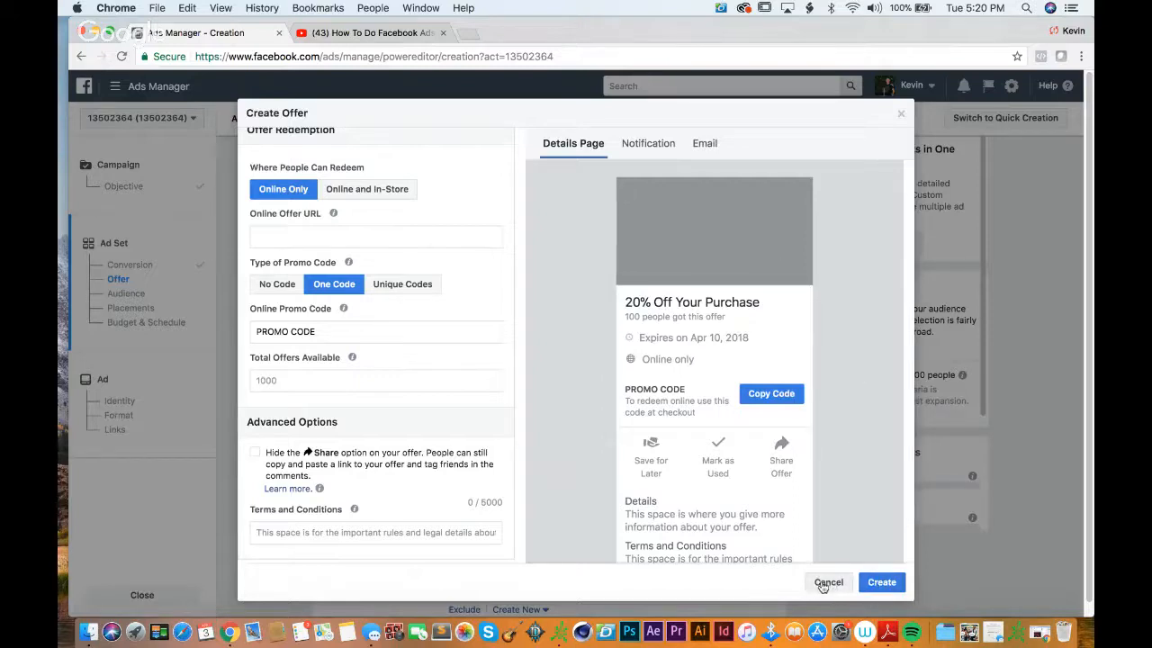
Step: Cancel the new offer without creating it and turn off the Offer option for the ad set
scroll(891, 390, down, 2)
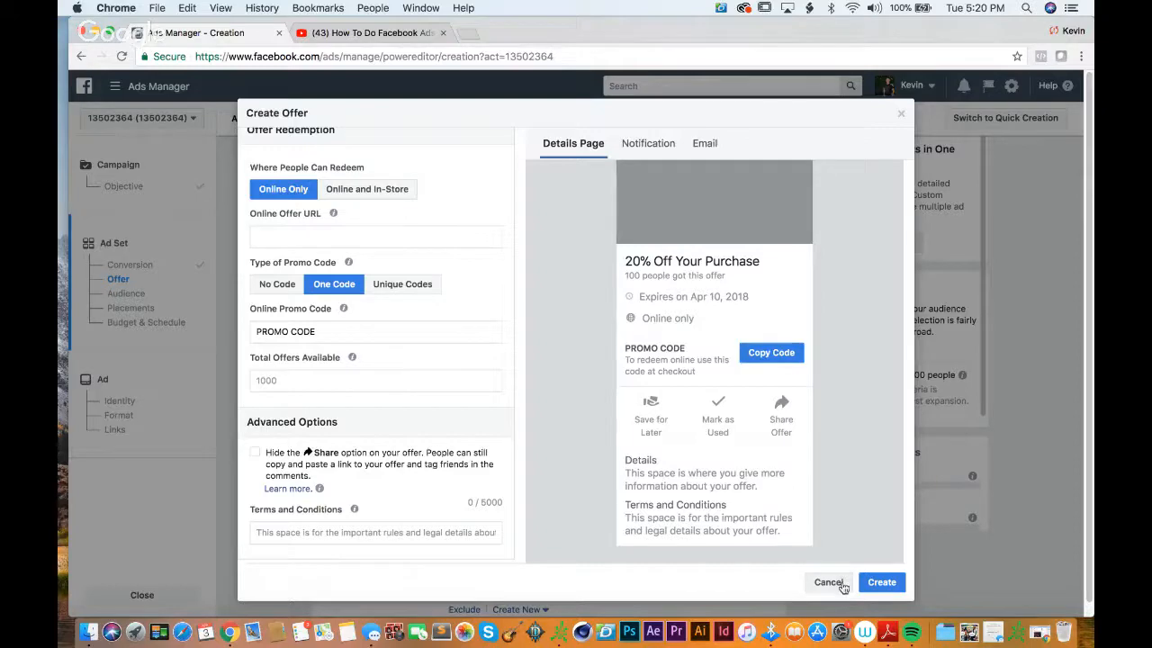
click(841, 583)
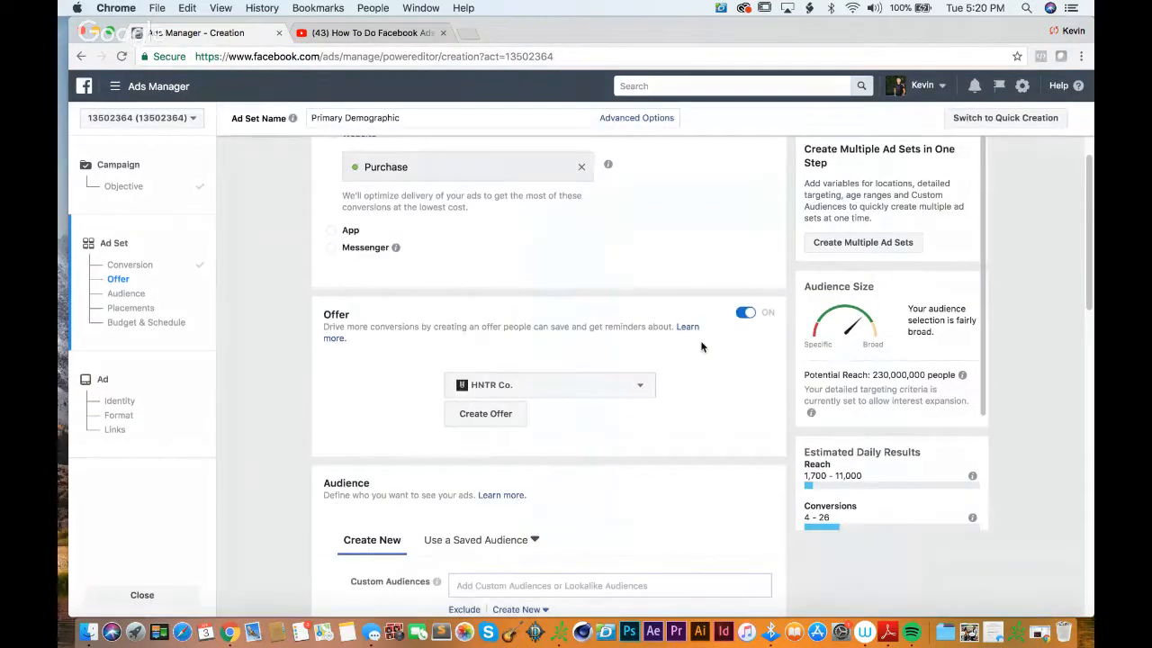
scroll(773, 266, down, 3)
click(745, 205)
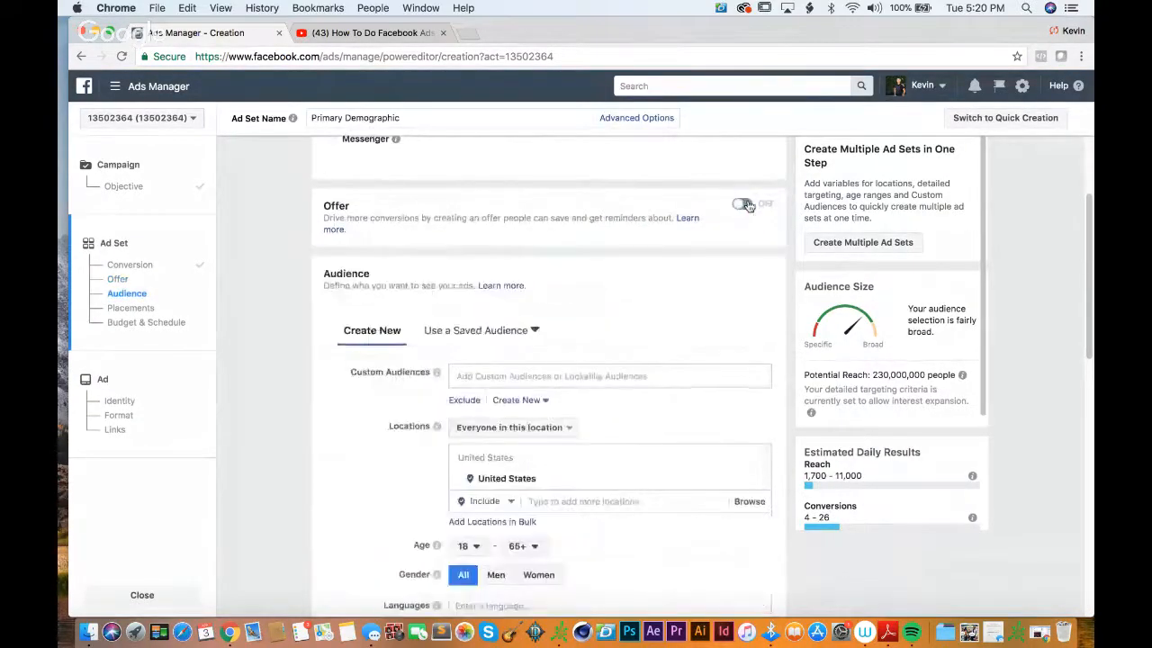
Step: Look through the existing custom and lookalike audiences available to the ad set
scroll(728, 218, down, 3)
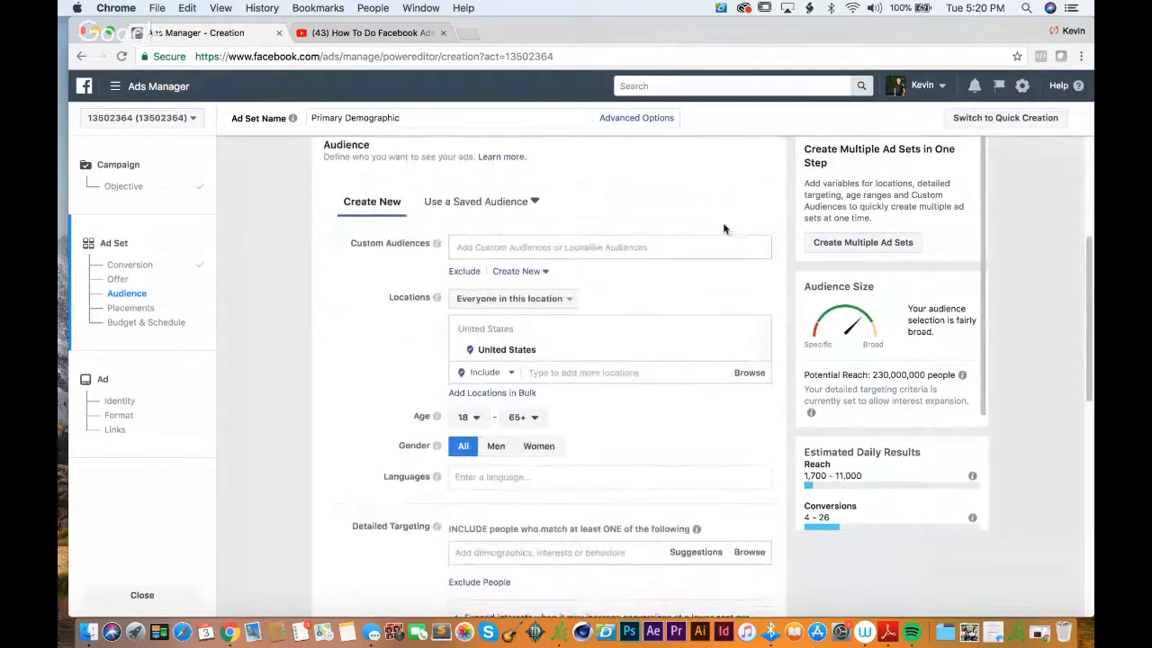
scroll(663, 196, down, 1)
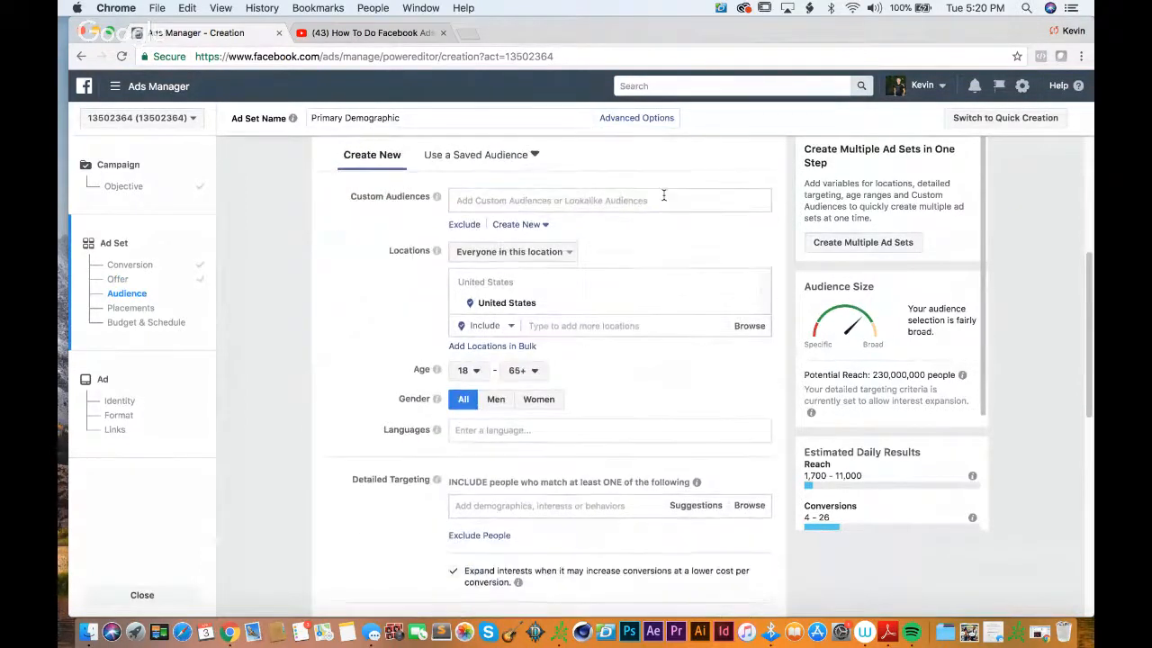
click(663, 195)
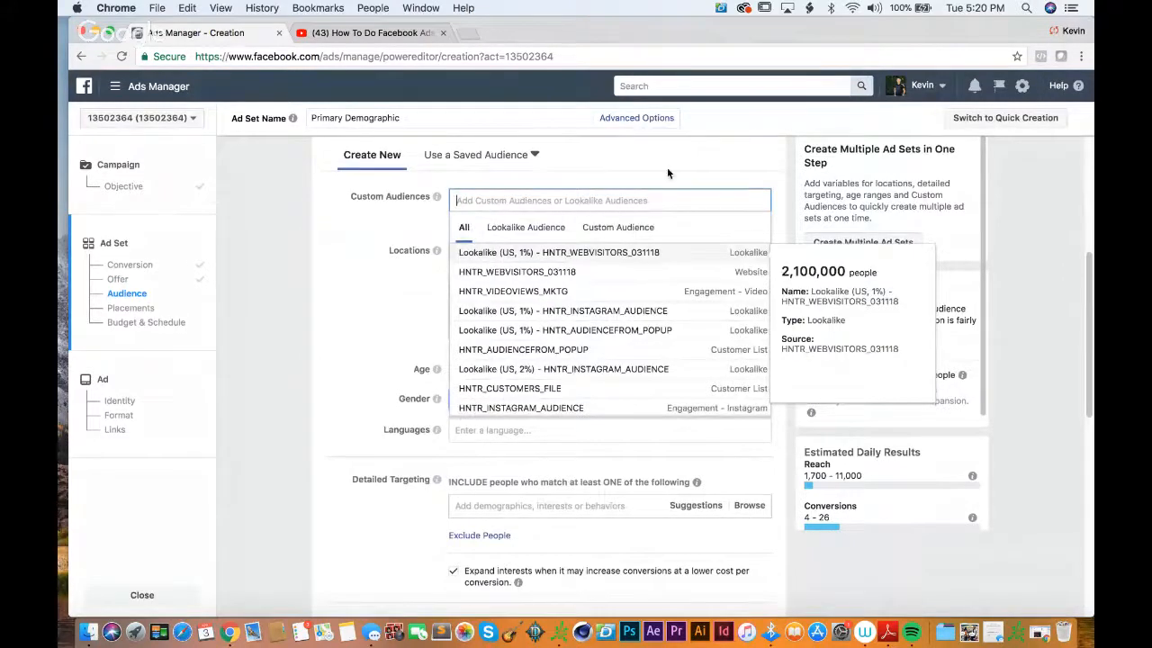
click(666, 170)
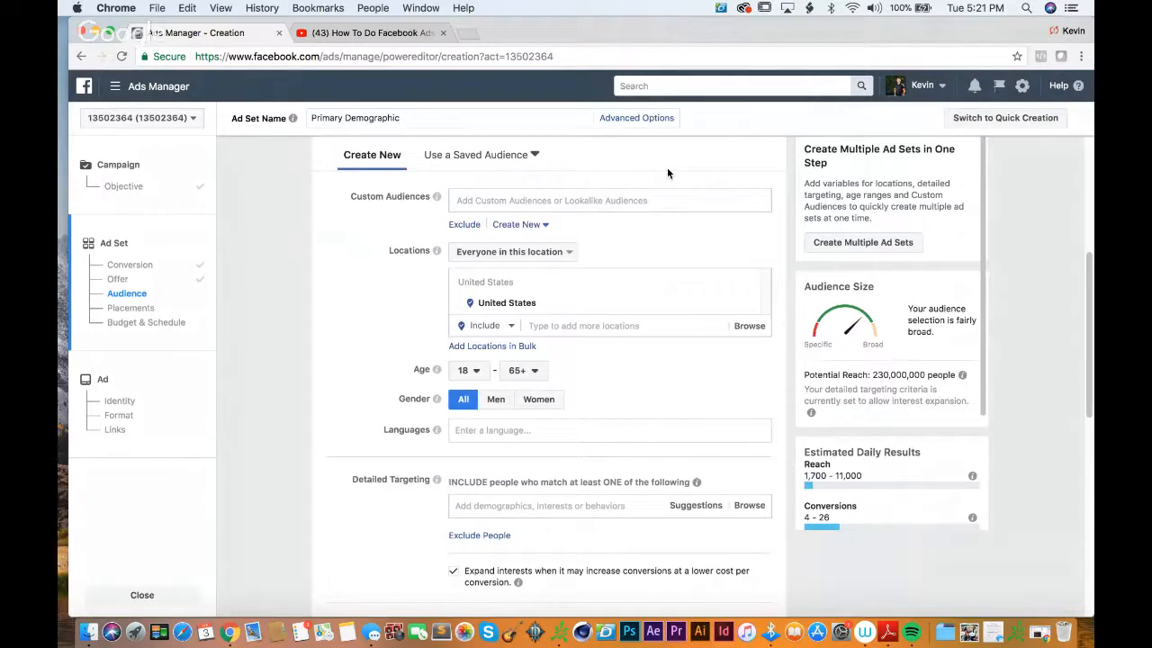
click(658, 198)
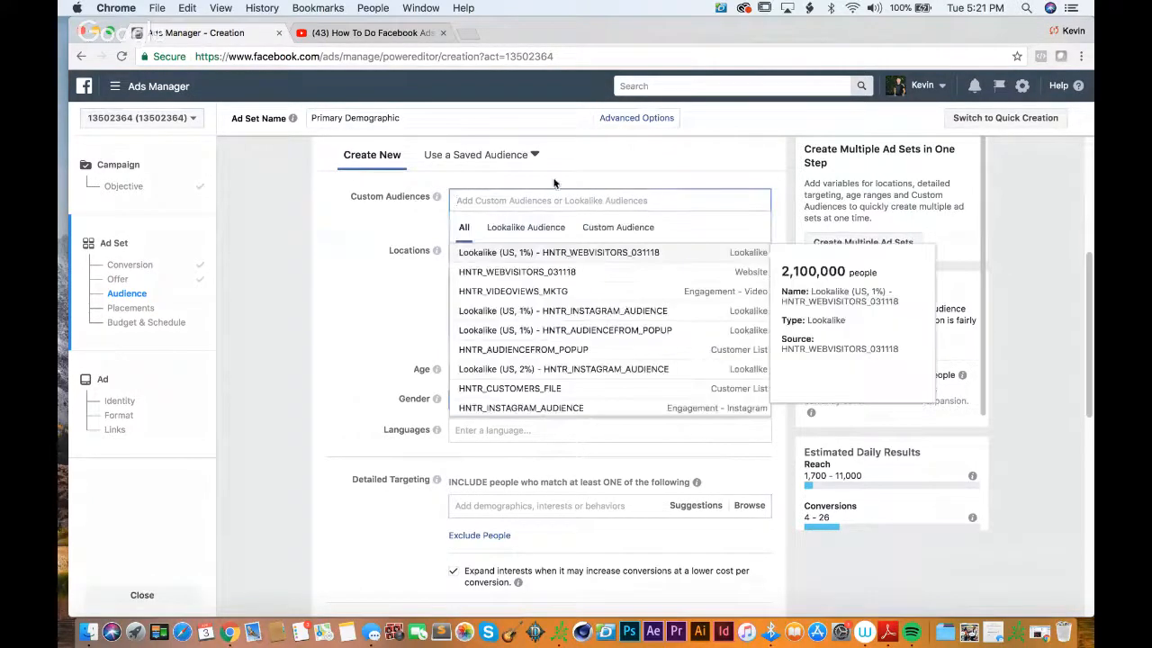
Step: View the source options for creating a new custom audience, close them, and recheck the existing audience list
click(521, 227)
click(523, 227)
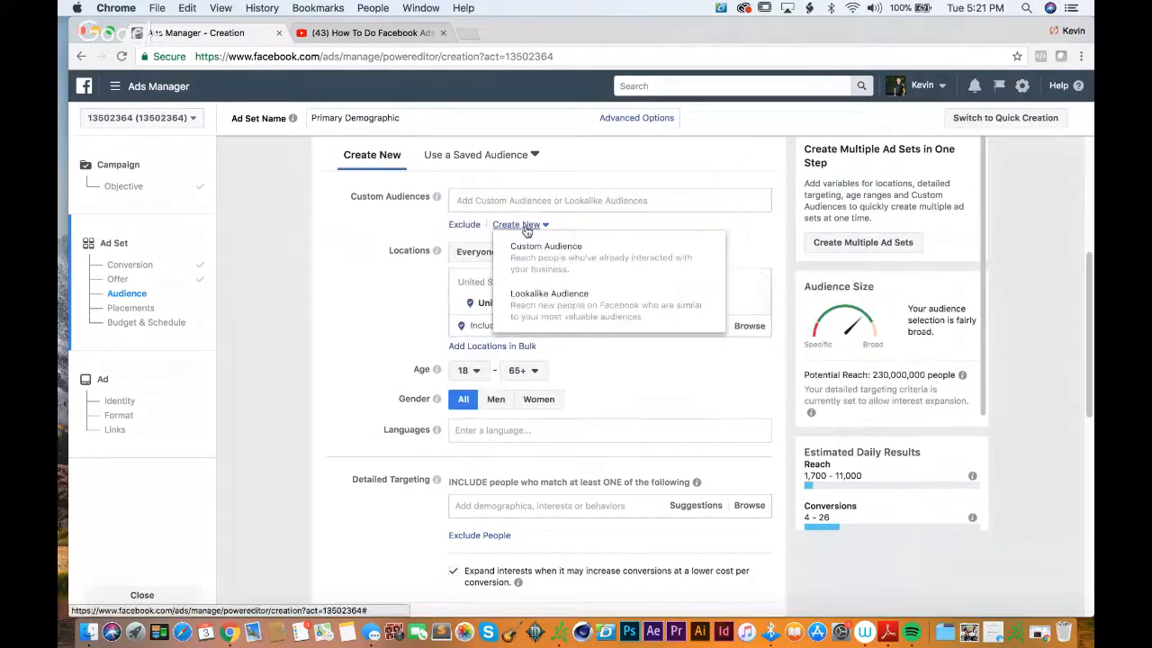
click(583, 261)
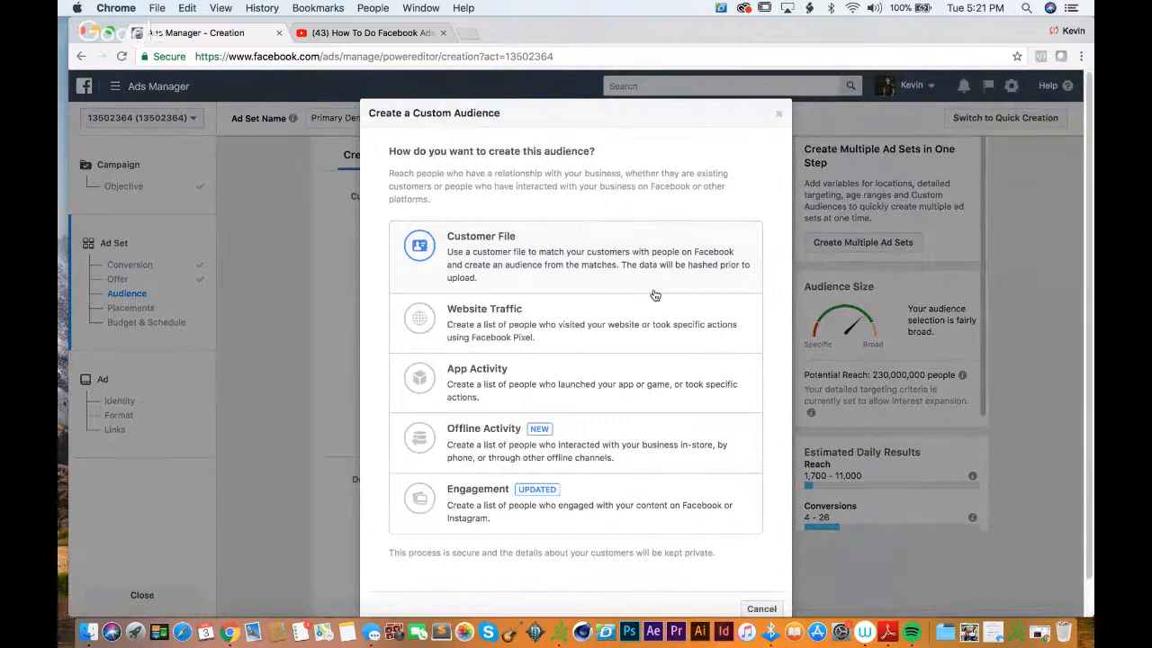
click(778, 114)
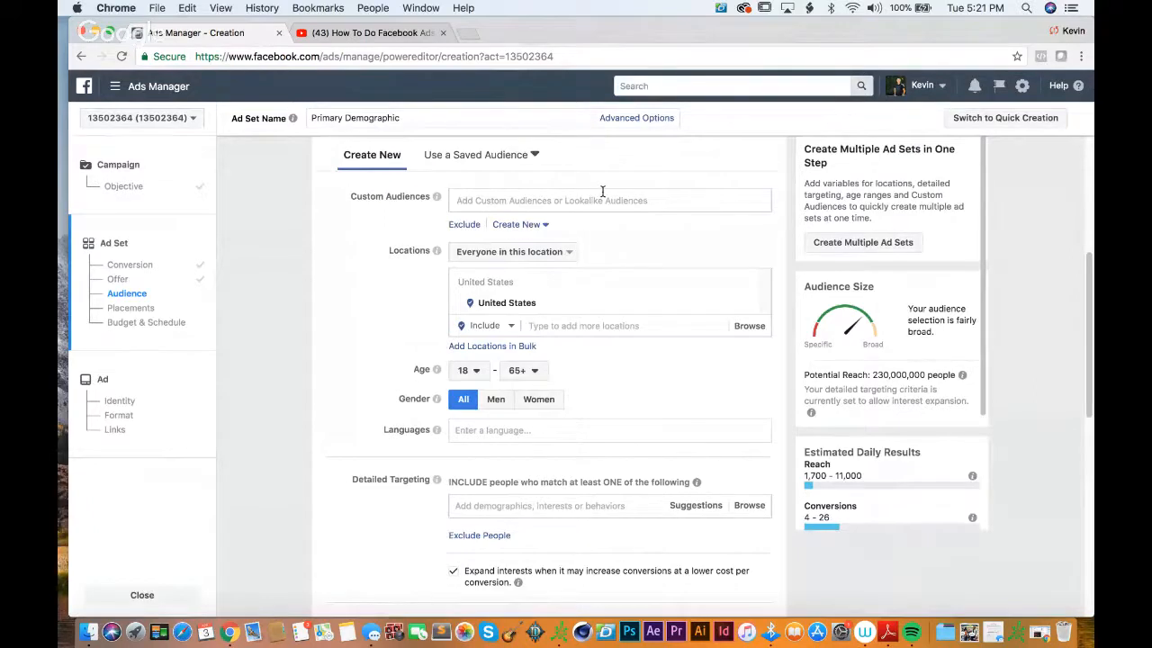
click(603, 193)
click(625, 159)
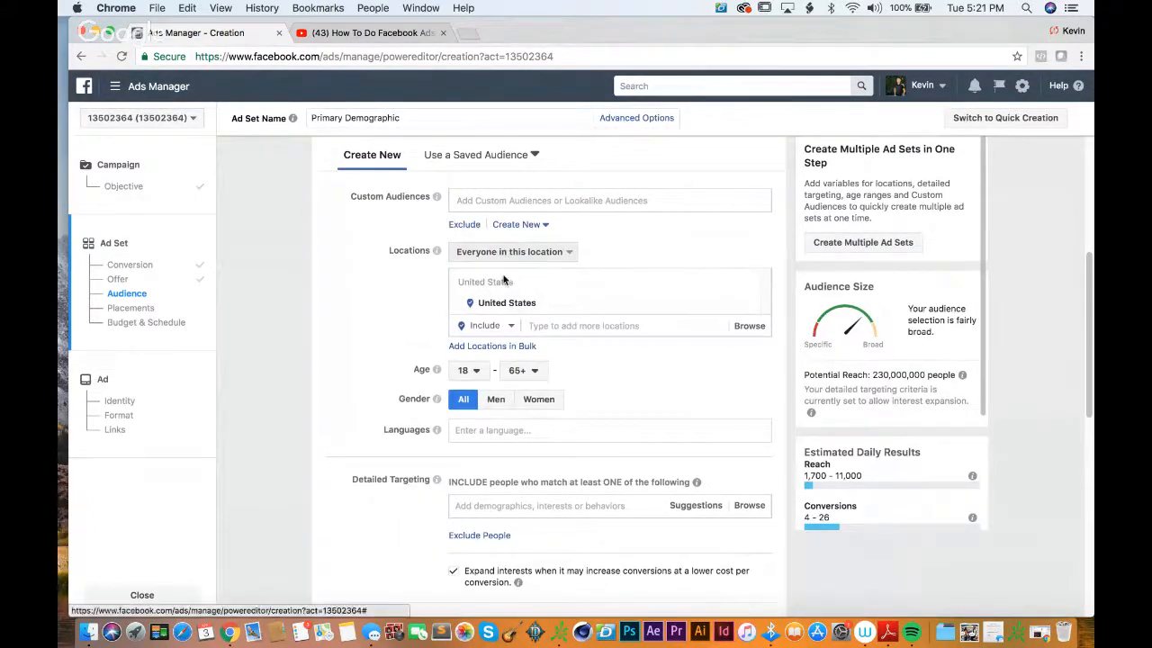
Step: Add United Kingdom to the targeted locations and check the audience's potential reach
click(562, 324)
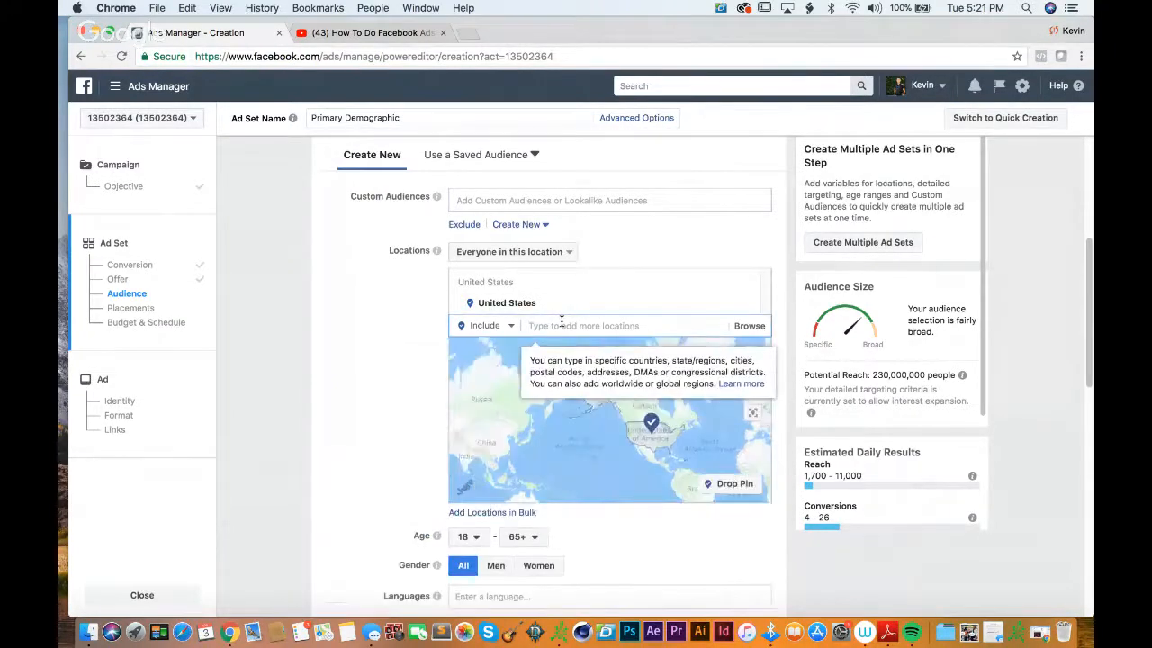
text(UNITED King)
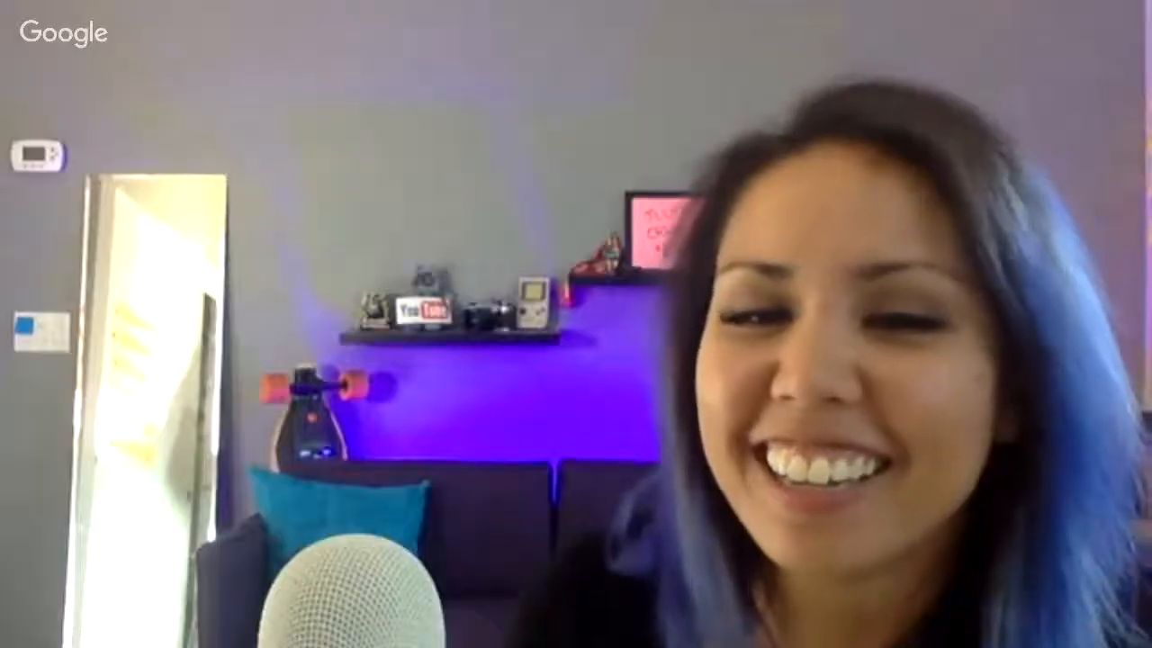
mouse_move(408, 288)
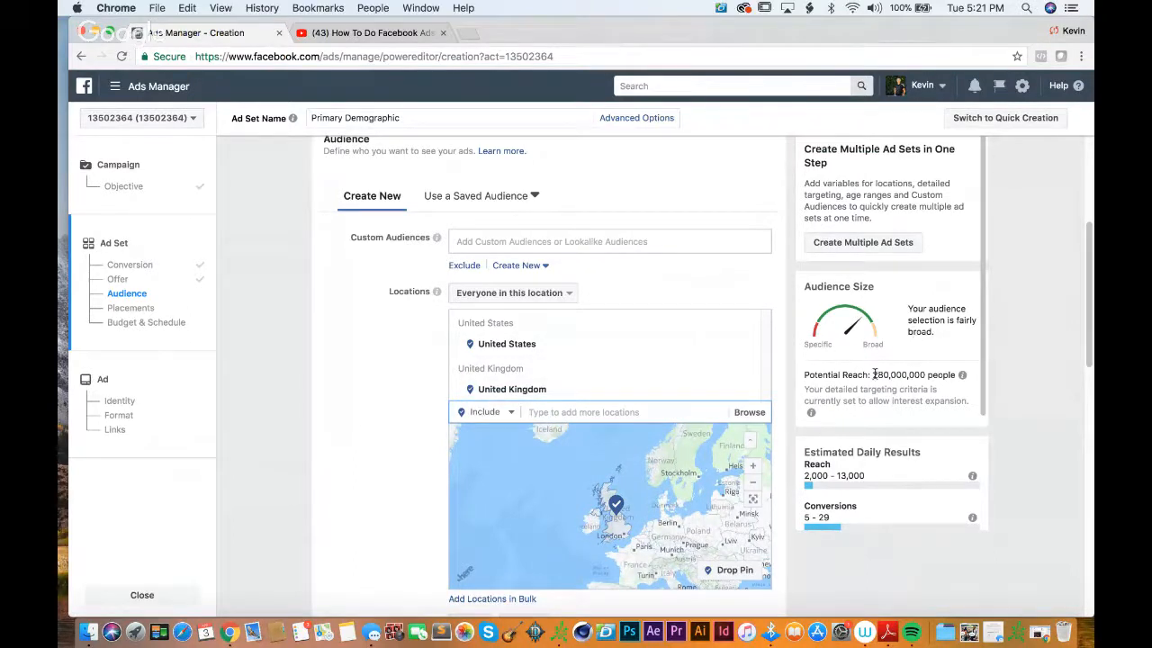
mouse_move(870, 374)
mouse_down()
mouse_move(943, 375)
mouse_move(873, 372)
mouse_up()
click(950, 360)
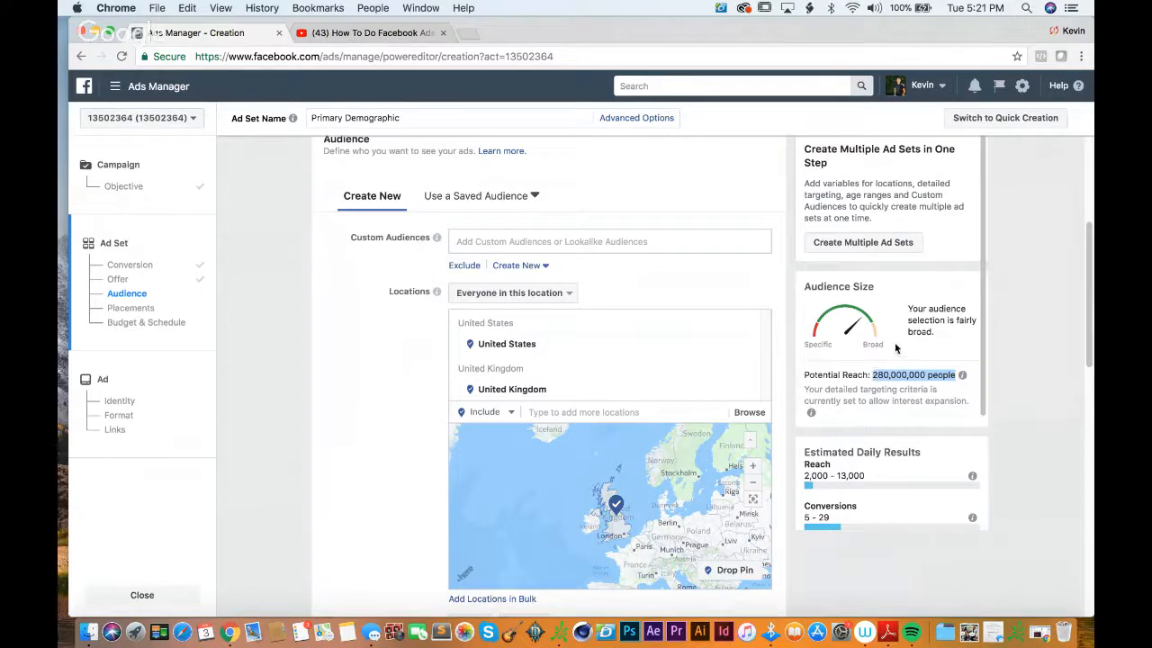
mouse_move(907, 372)
click(948, 346)
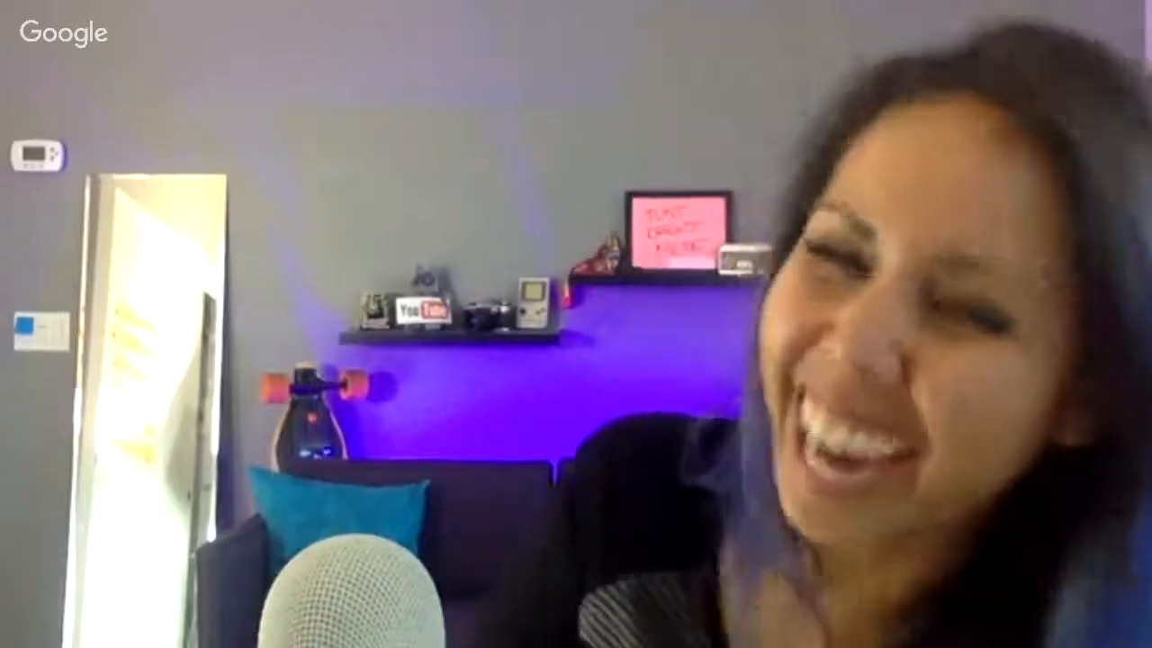
Step: Add Australia to the targeted locations and check the audience's potential reach
scroll(776, 319, down, 2)
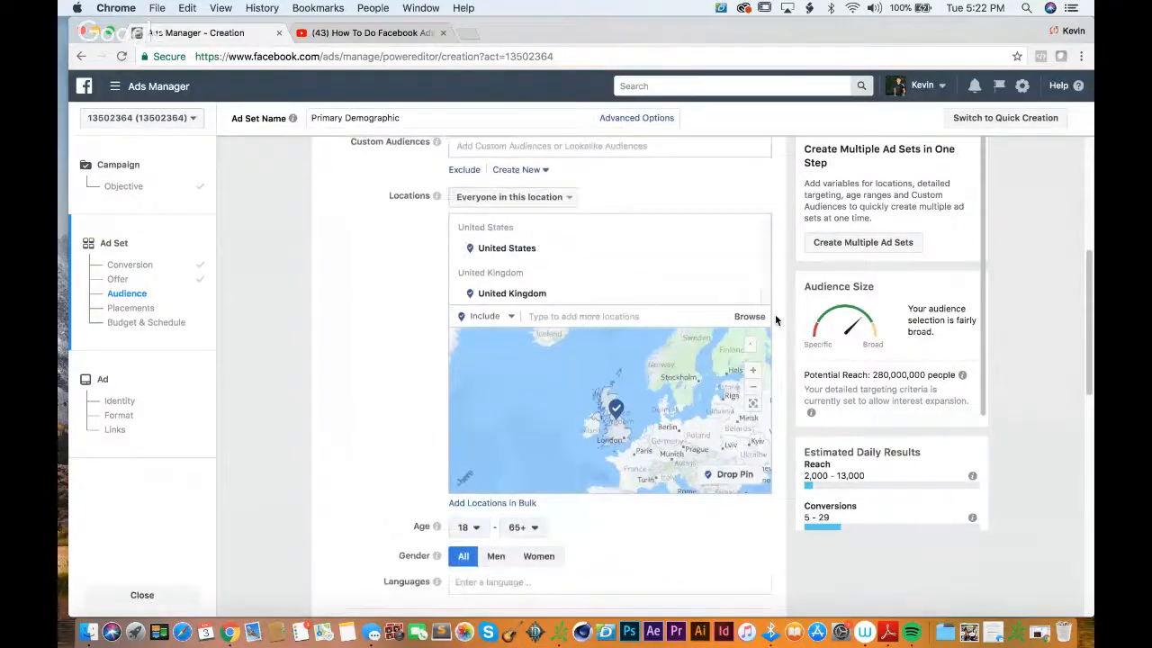
scroll(775, 320, down, 1)
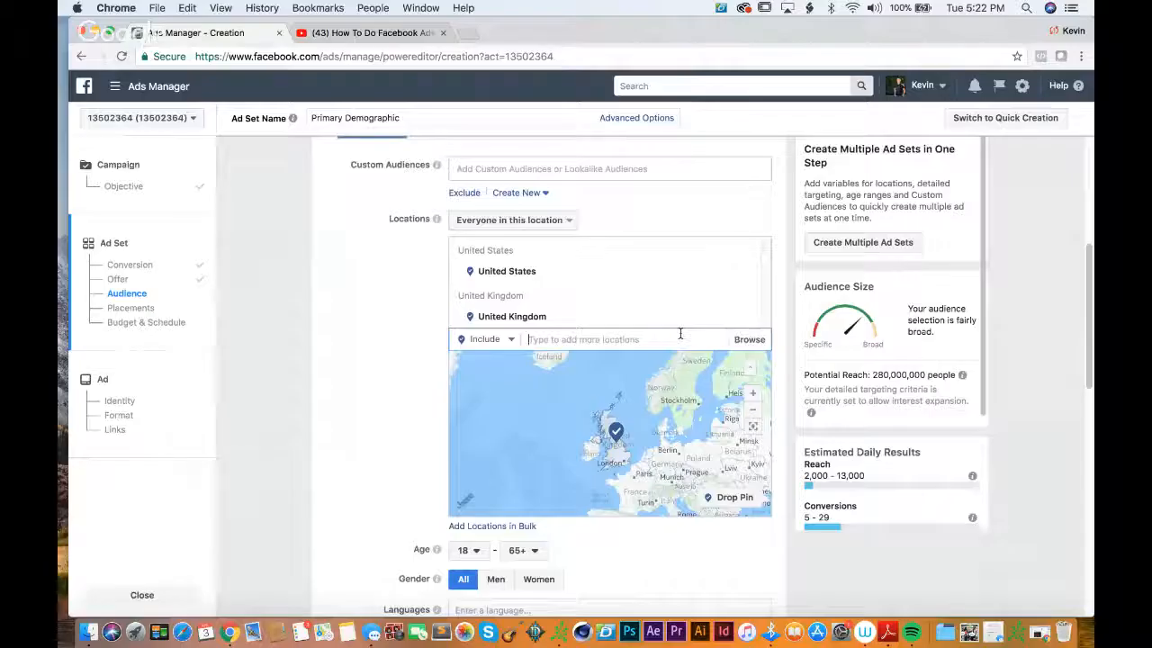
text(austra)
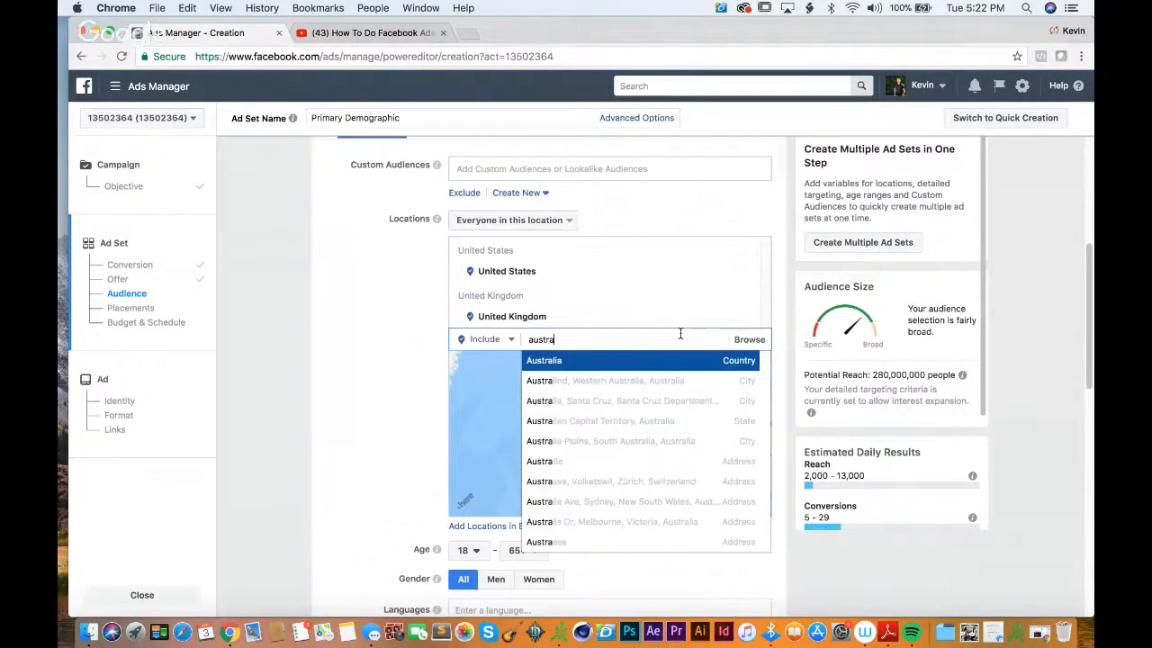
key(Return)
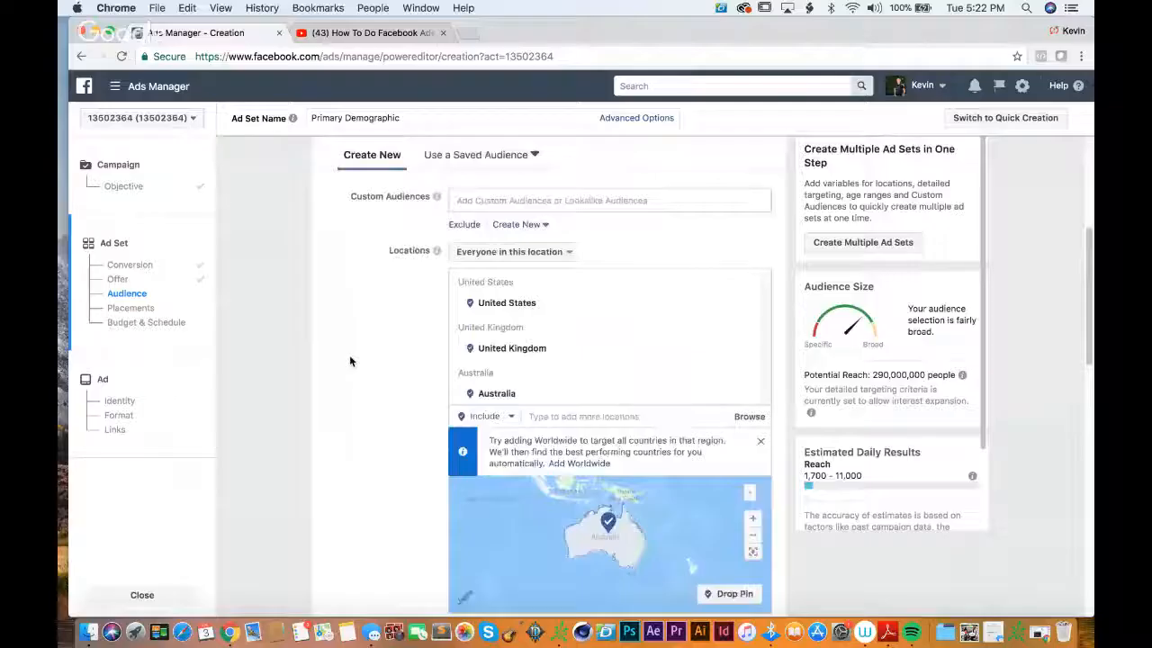
scroll(349, 355, down, 3)
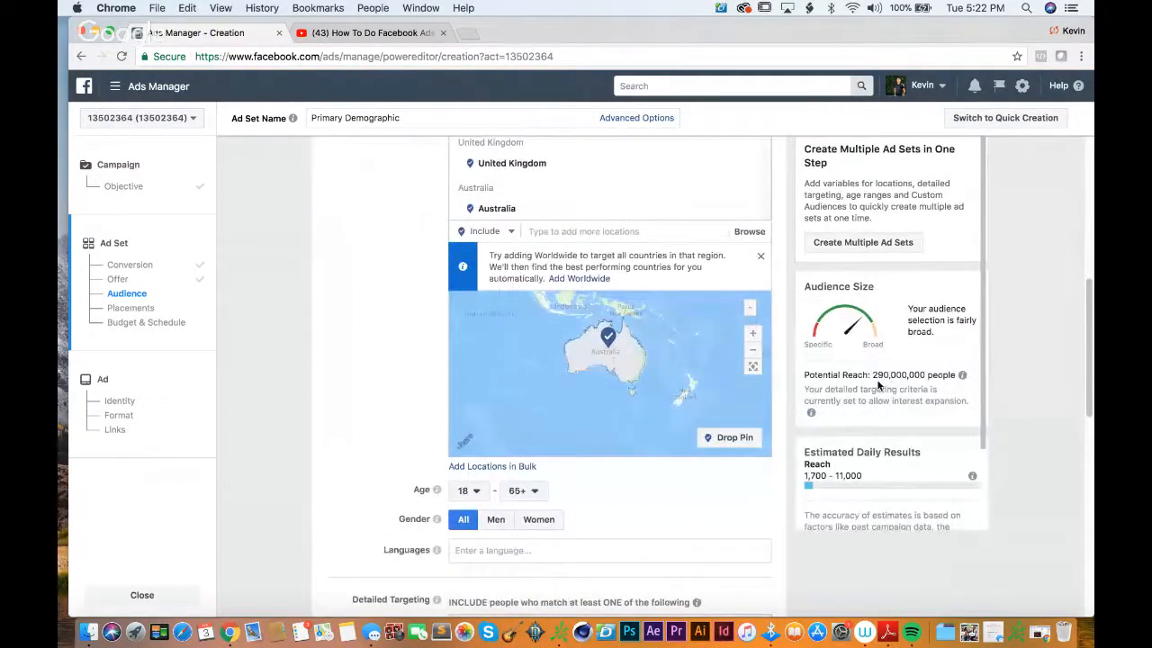
Step: Remove Australia and United Kingdom from the targeted locations, keeping only United States
scroll(769, 298, up, 2)
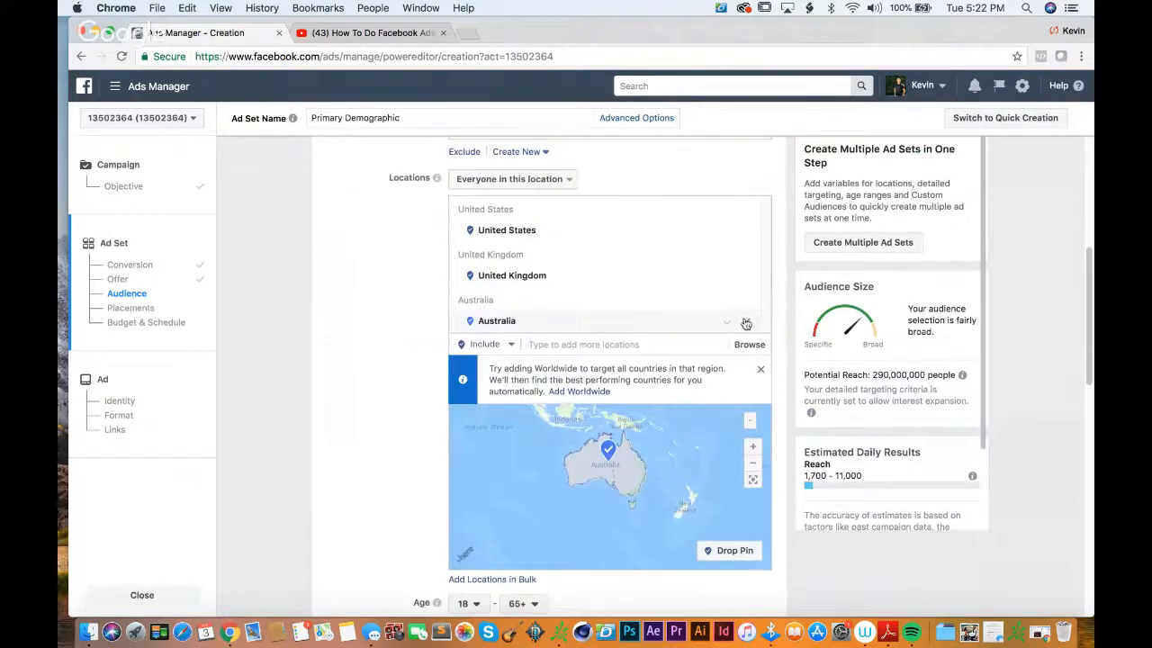
click(746, 322)
click(745, 276)
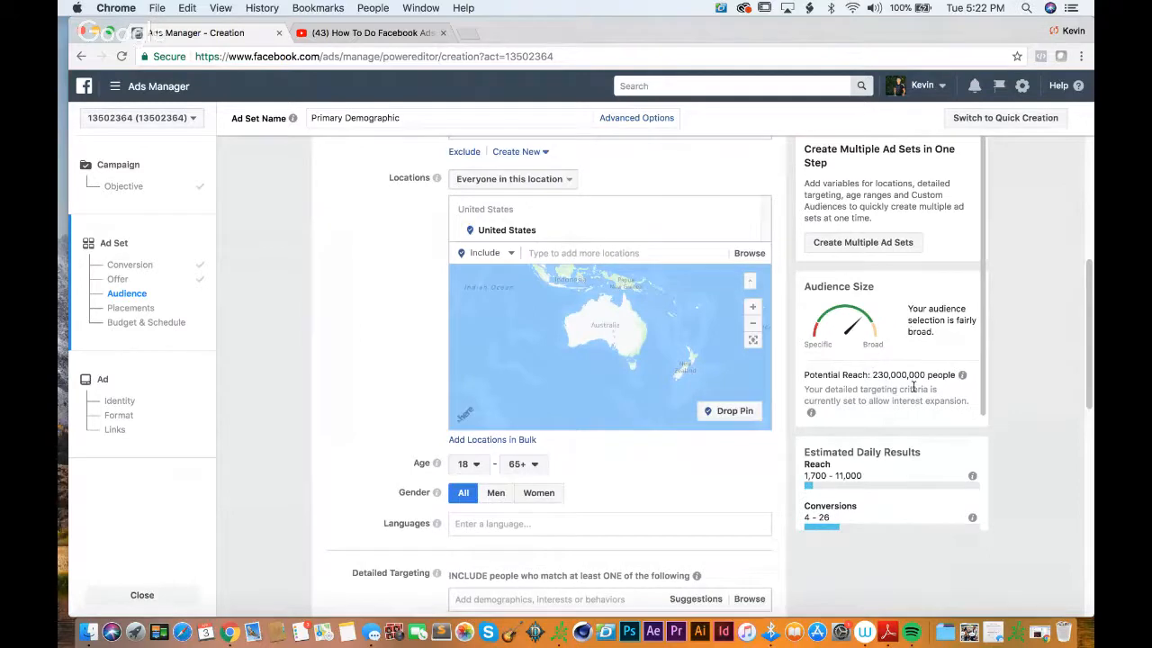
Step: Set the audience's age range to 18–34
scroll(404, 404, down, 2)
click(481, 385)
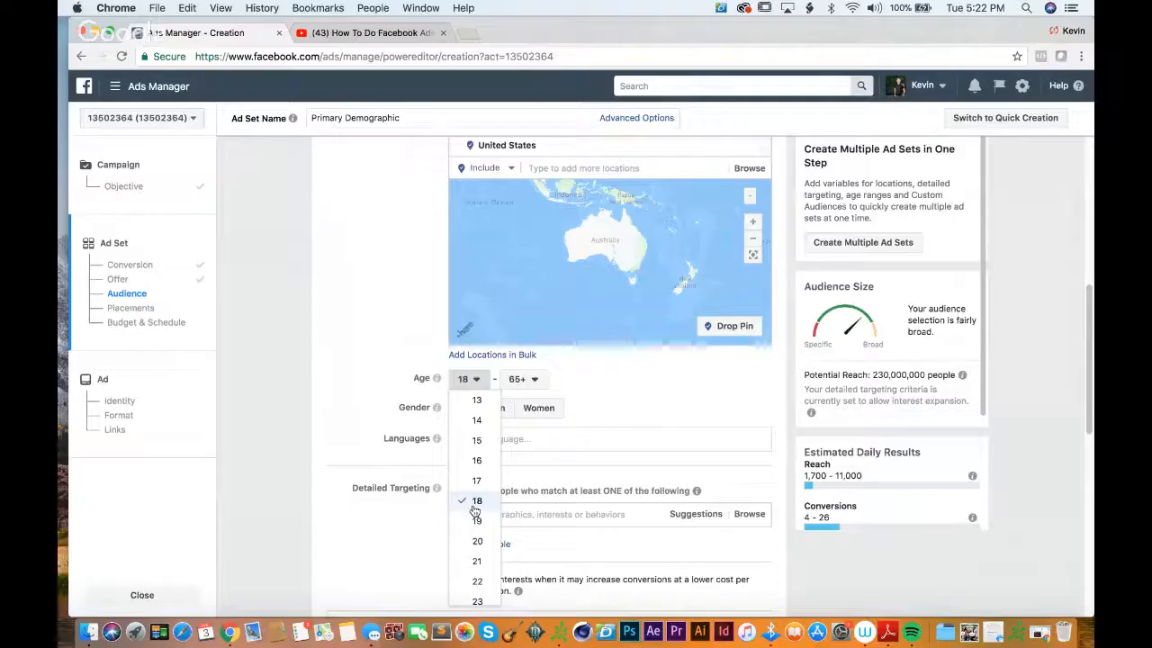
click(402, 348)
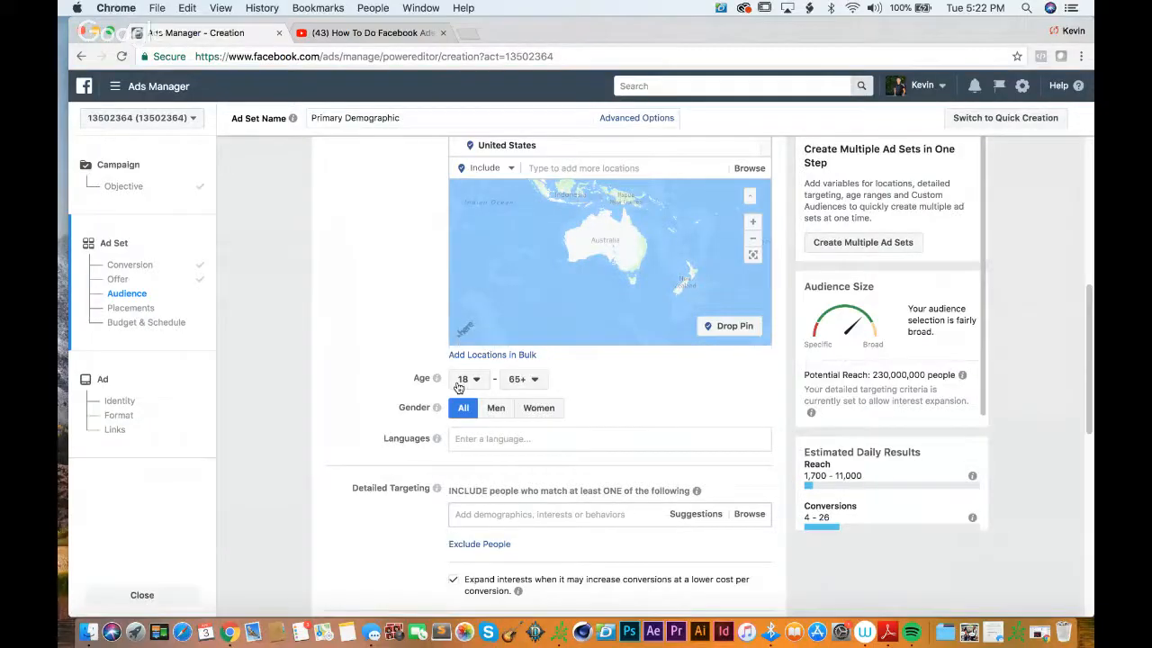
click(470, 383)
click(468, 504)
click(527, 387)
scroll(531, 536, up, 1)
scroll(532, 536, up, 10)
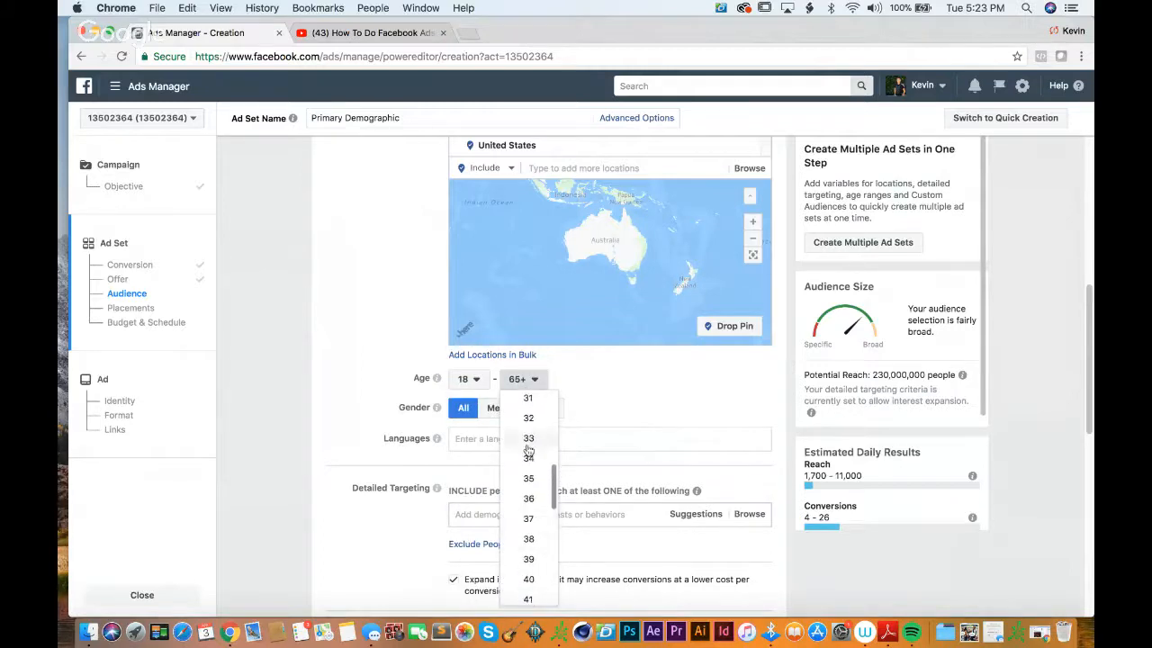
scroll(528, 460, up, 3)
click(527, 461)
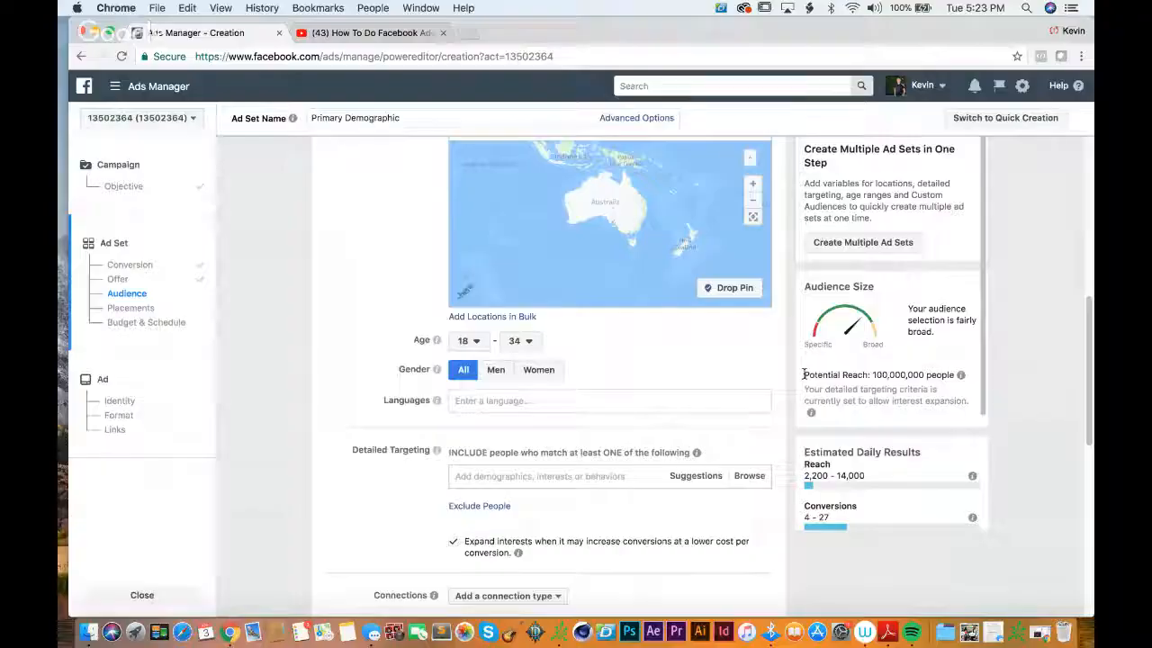
Step: Add English (US) as the audience's language
click(606, 405)
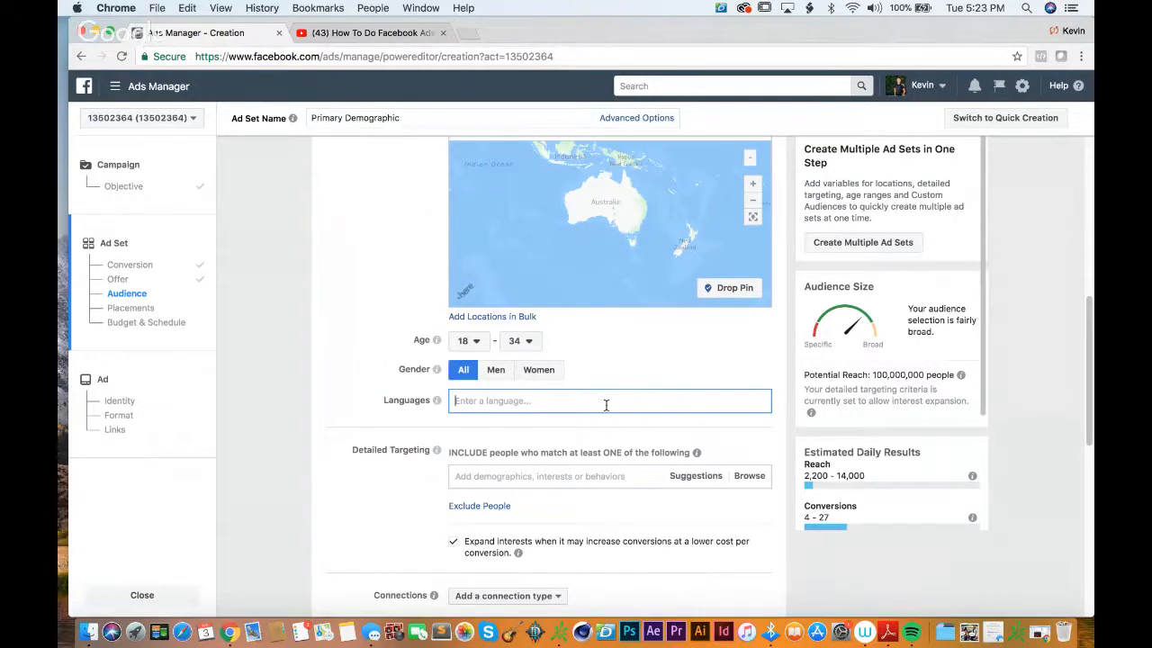
text(english)
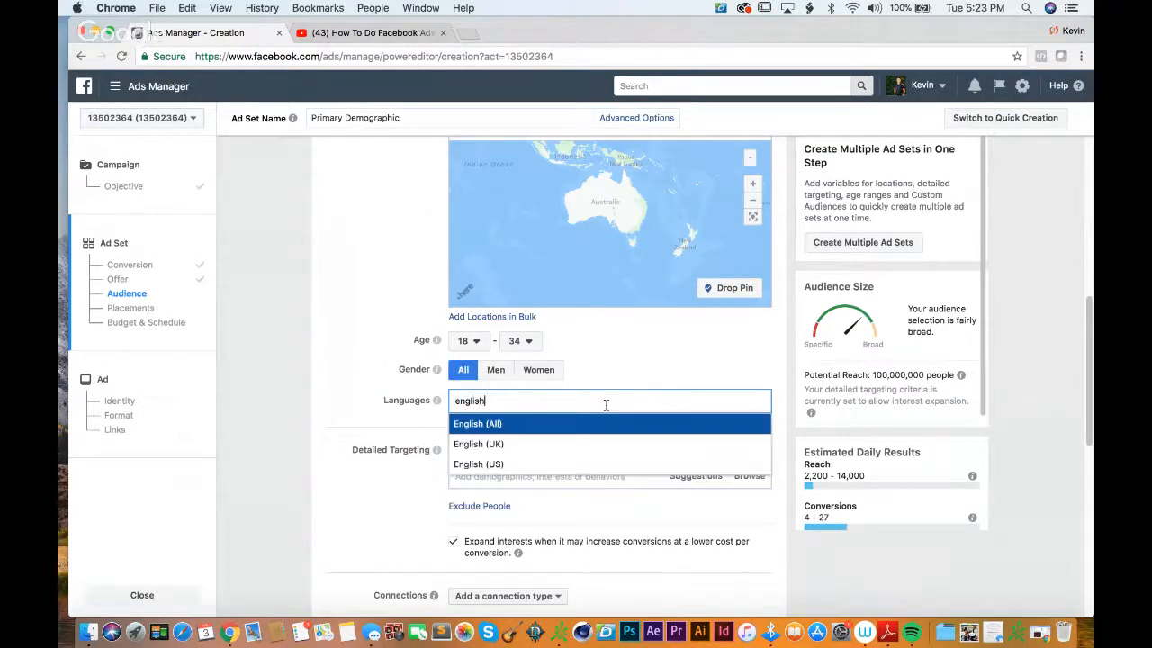
click(494, 466)
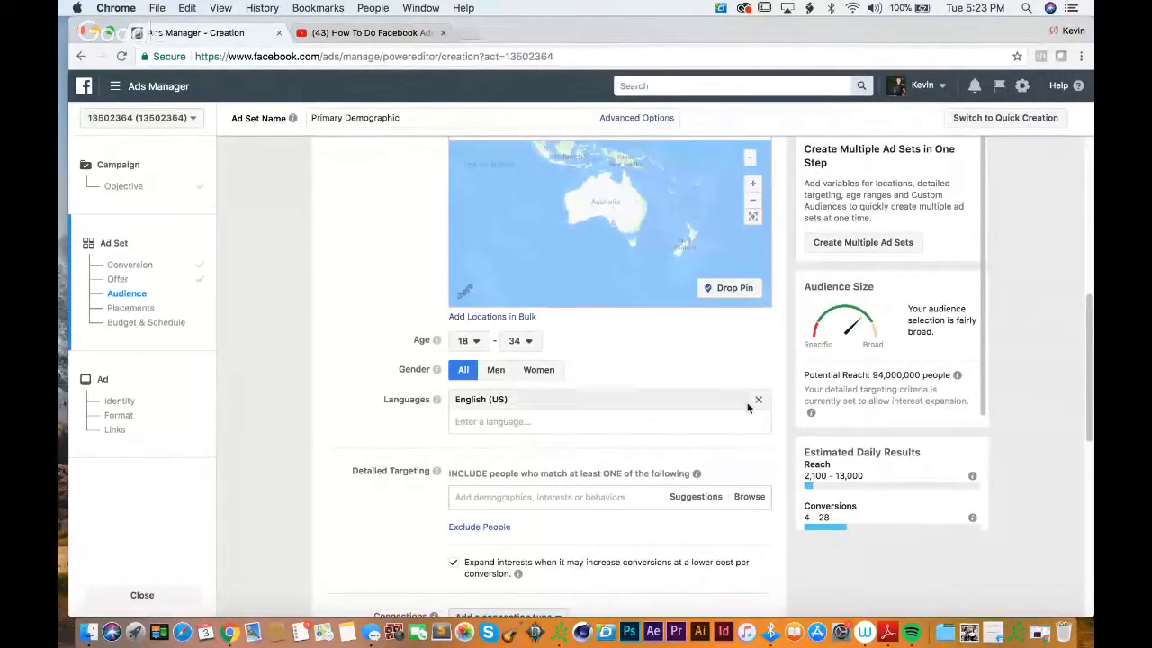
Step: Add the Physical fitness interest to the audience's detailed targeting
scroll(788, 393, down, 3)
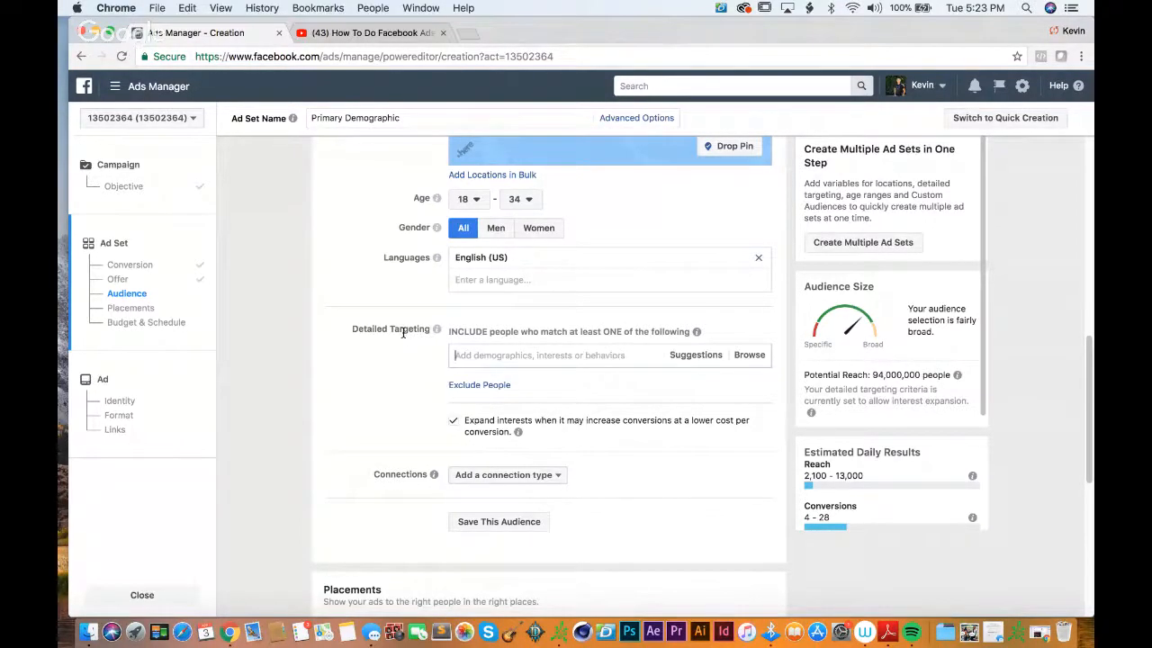
scroll(402, 332, up, 2)
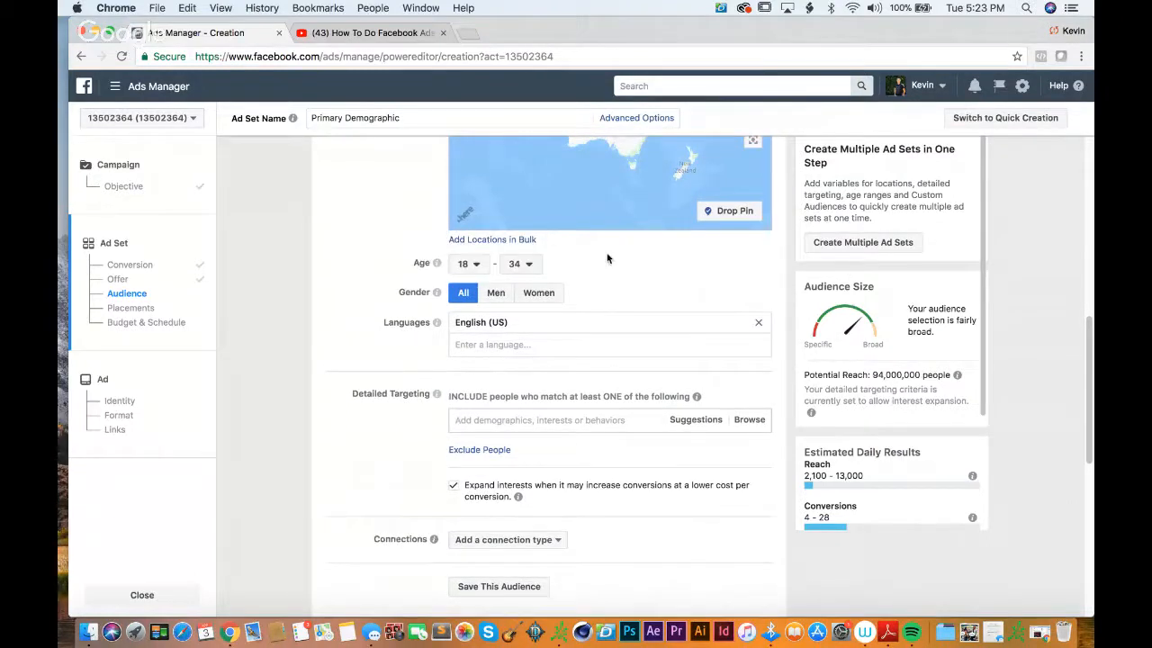
scroll(607, 258, down, 1)
scroll(608, 257, down, 1)
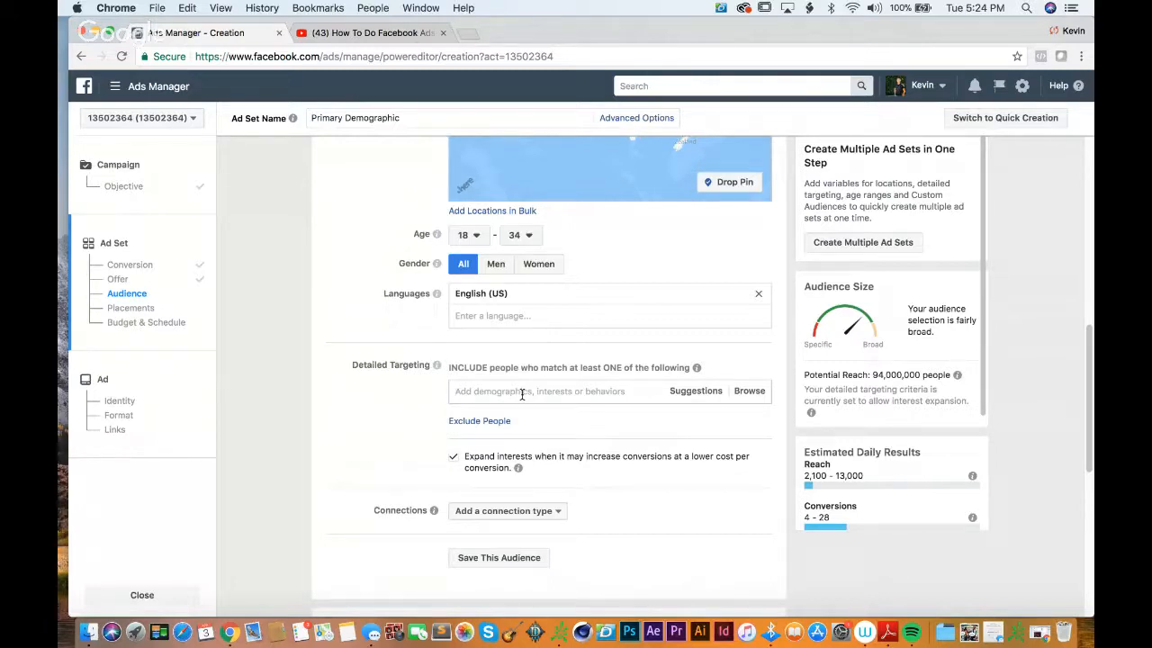
text(physical fi)
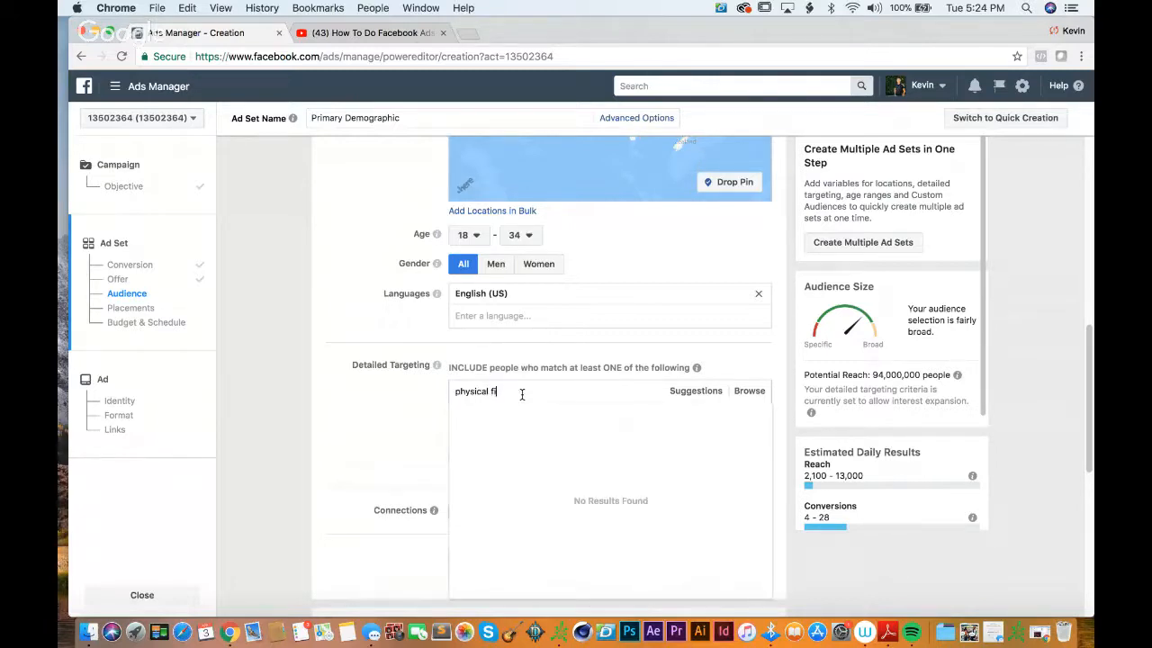
text(tness)
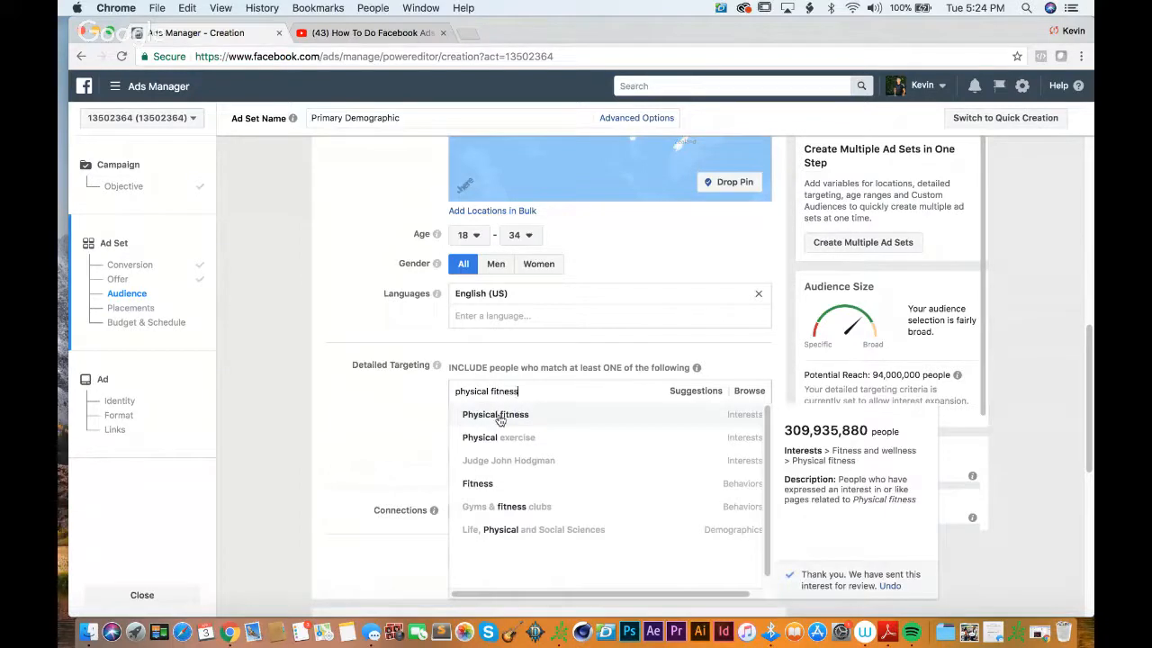
click(498, 415)
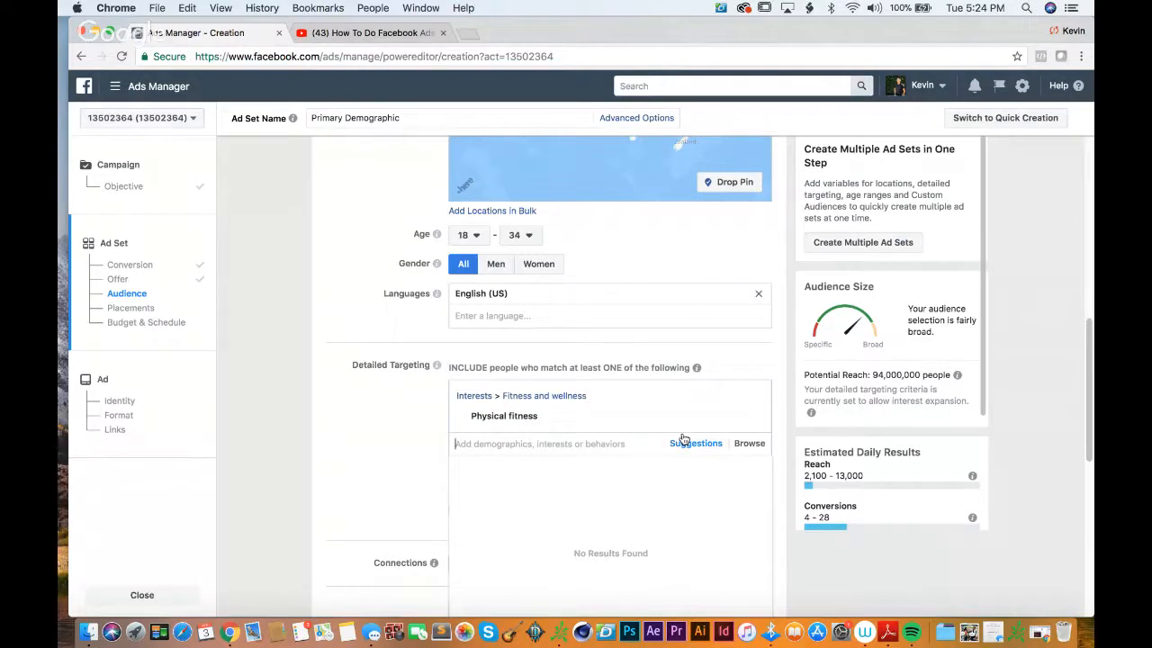
Step: Search the detailed targeting options for "gym" and look through the matching entries
text(gym)
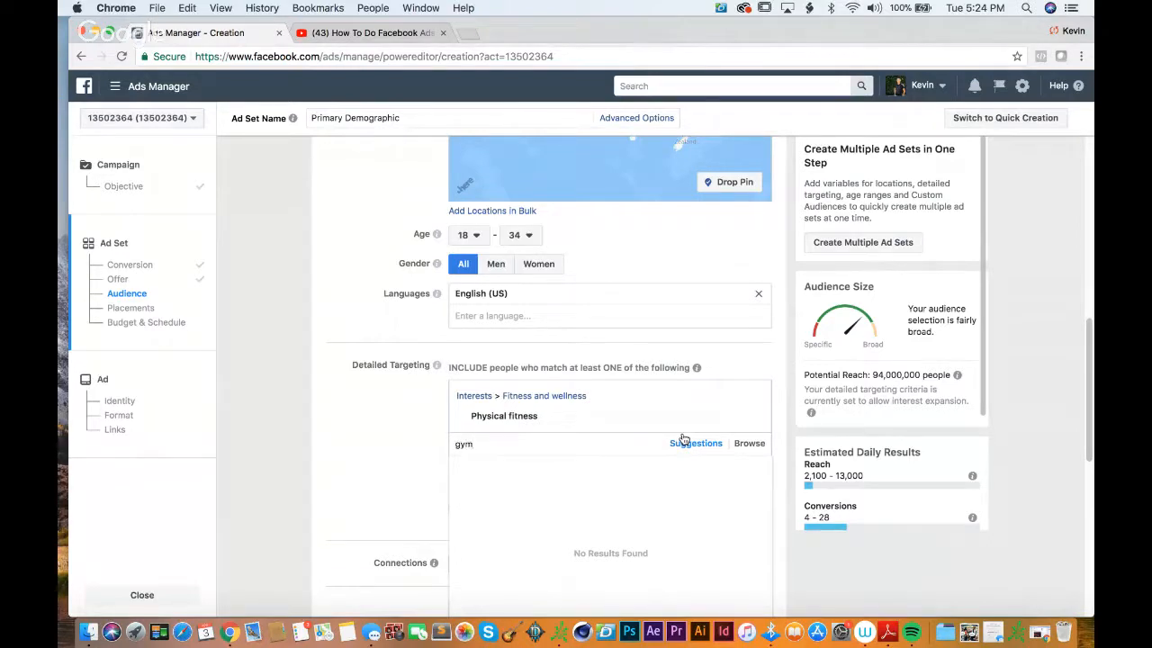
scroll(556, 492, down, 1)
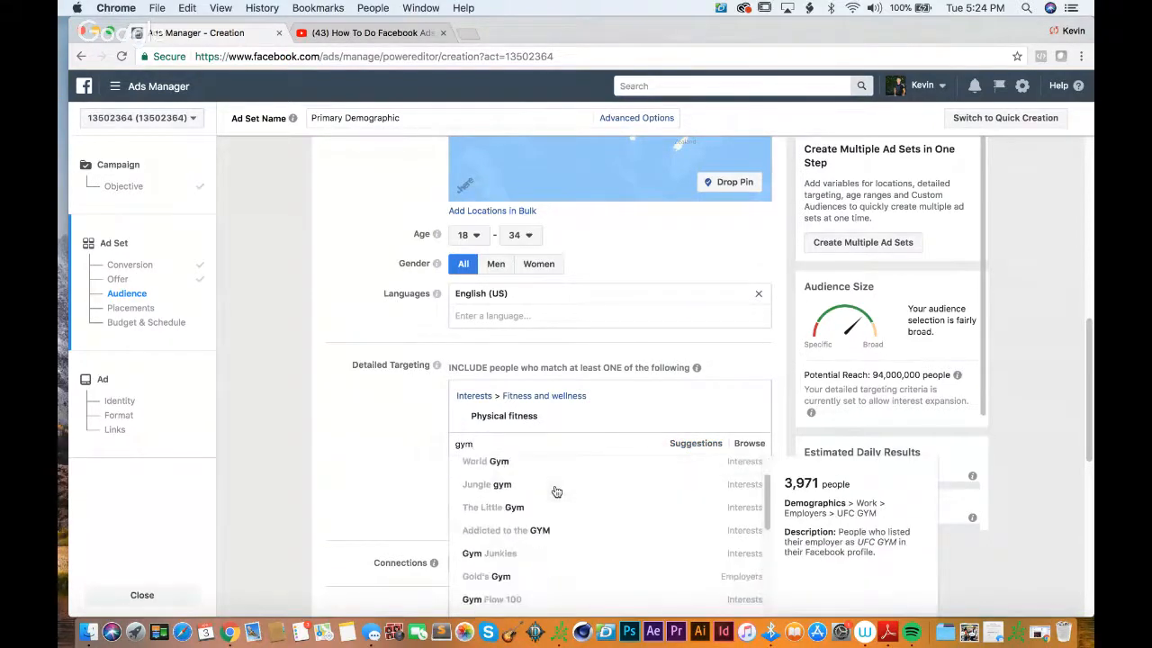
scroll(556, 491, up, 1)
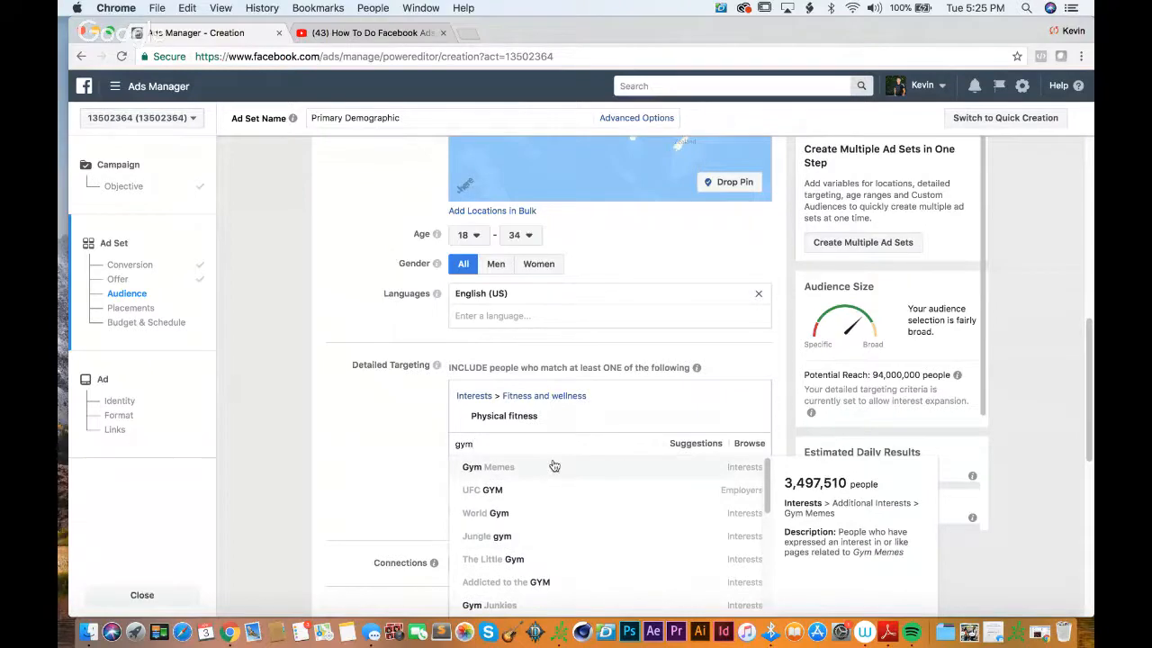
scroll(388, 450, down, 3)
text(a)
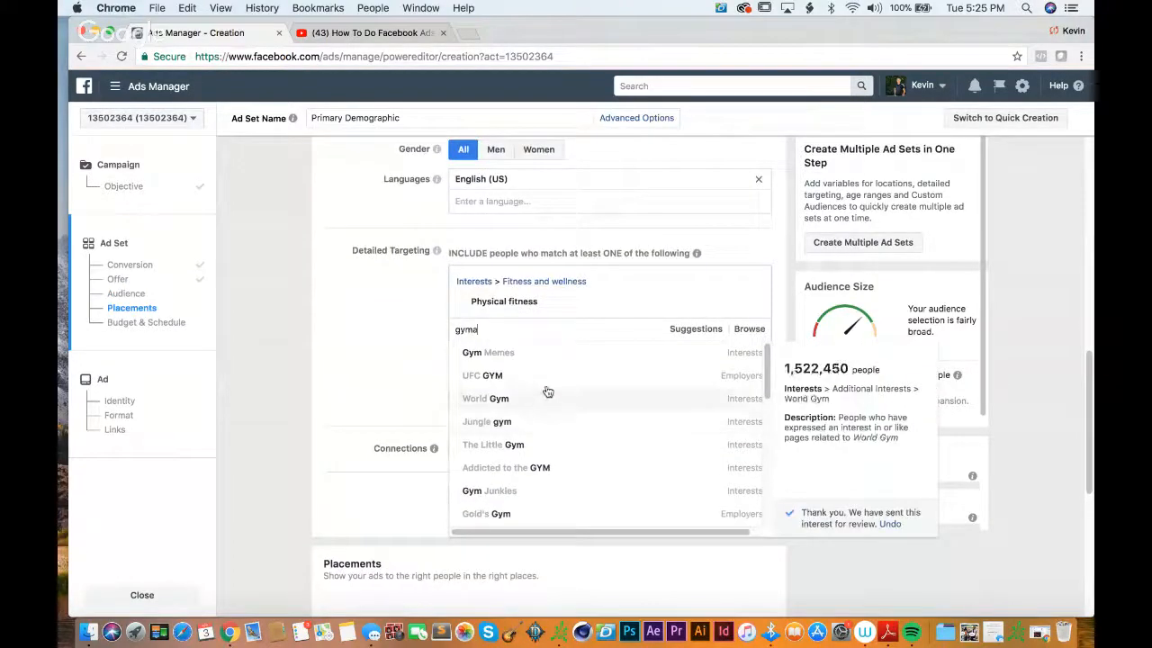
key(BackSpace)
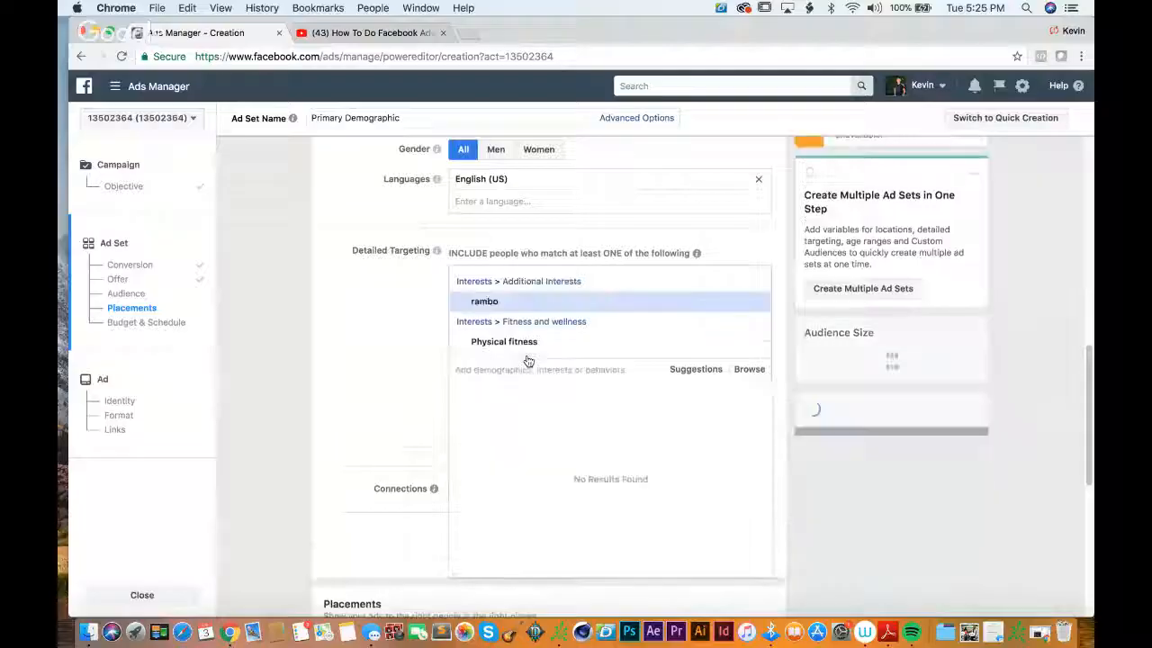
Step: Remove the rambo interest from the detailed targeting
mouse_move(540, 306)
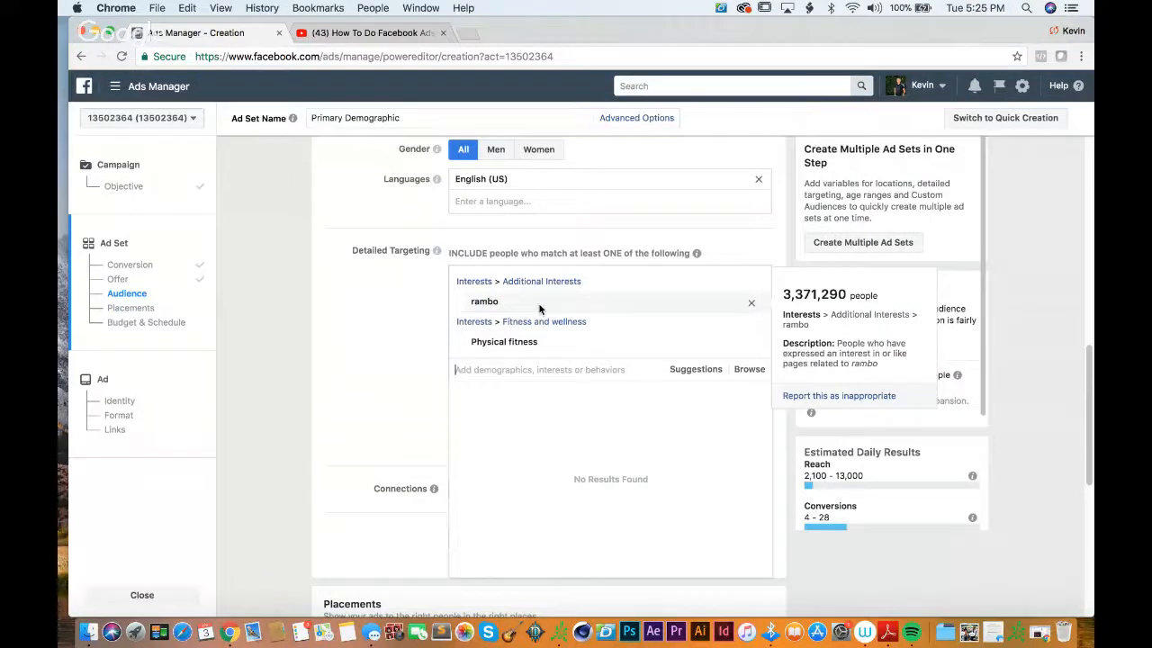
click(751, 306)
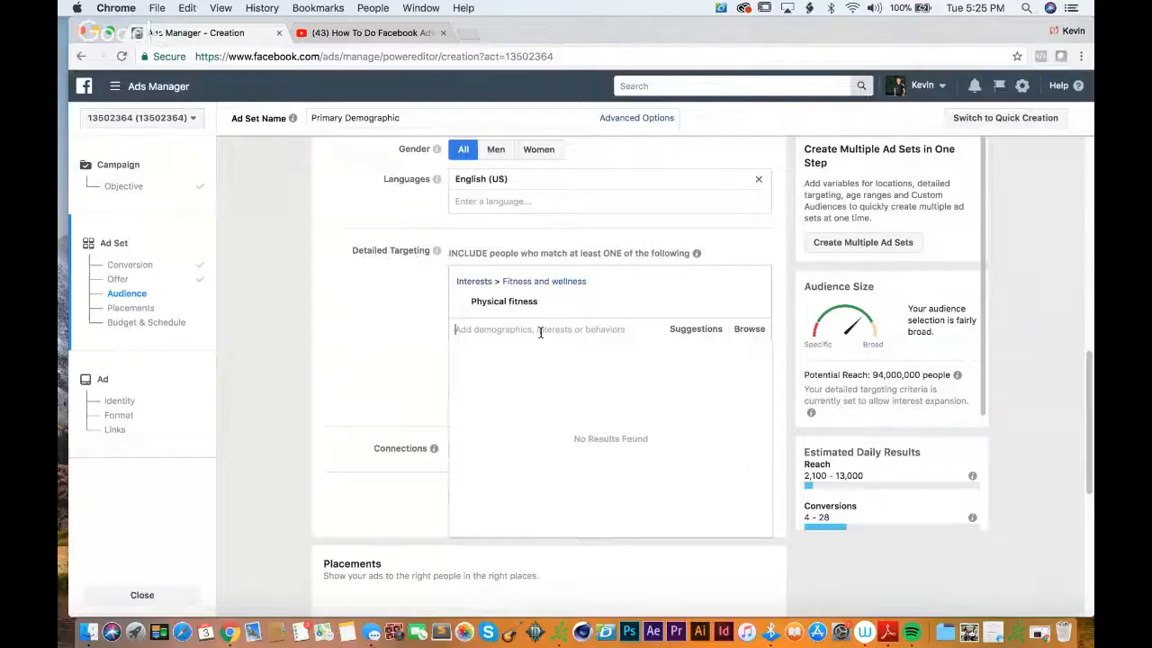
Step: Add the Gymnastics and Yoga interests to the included detailed targeting
key(ctrl+Up)
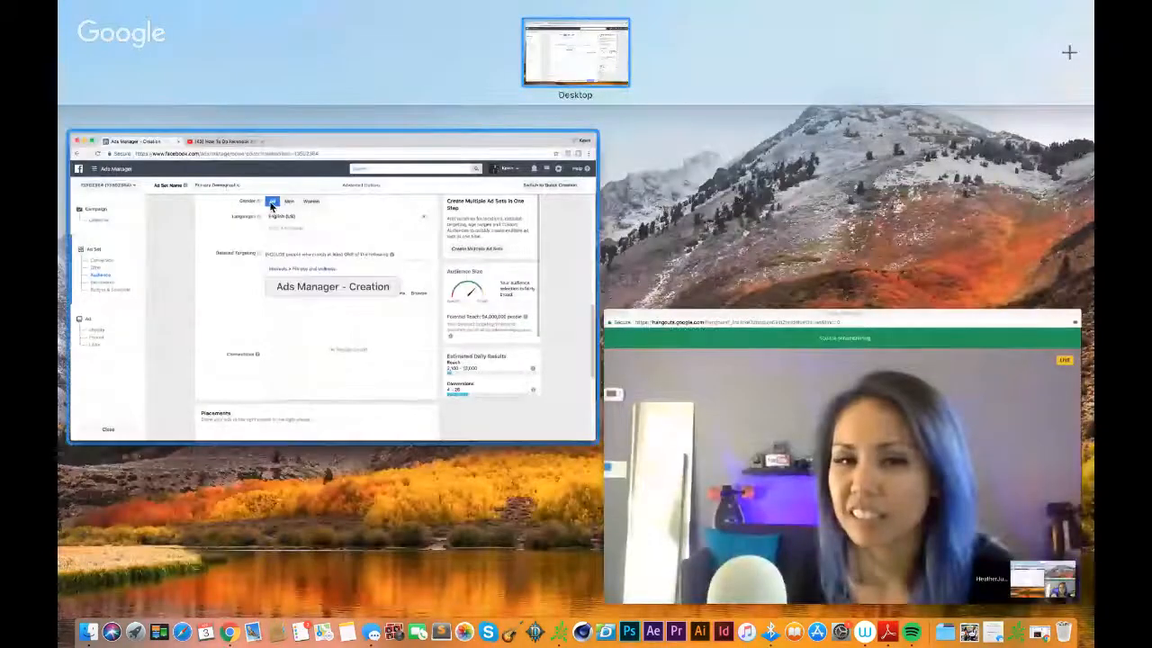
click(281, 225)
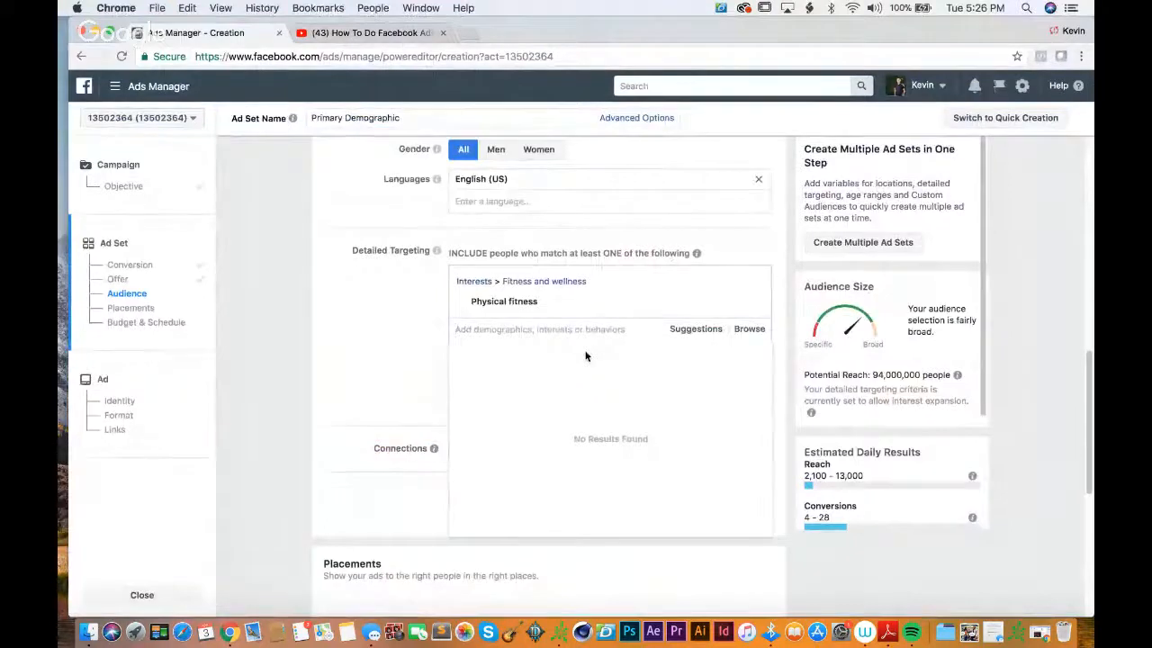
text(gymna)
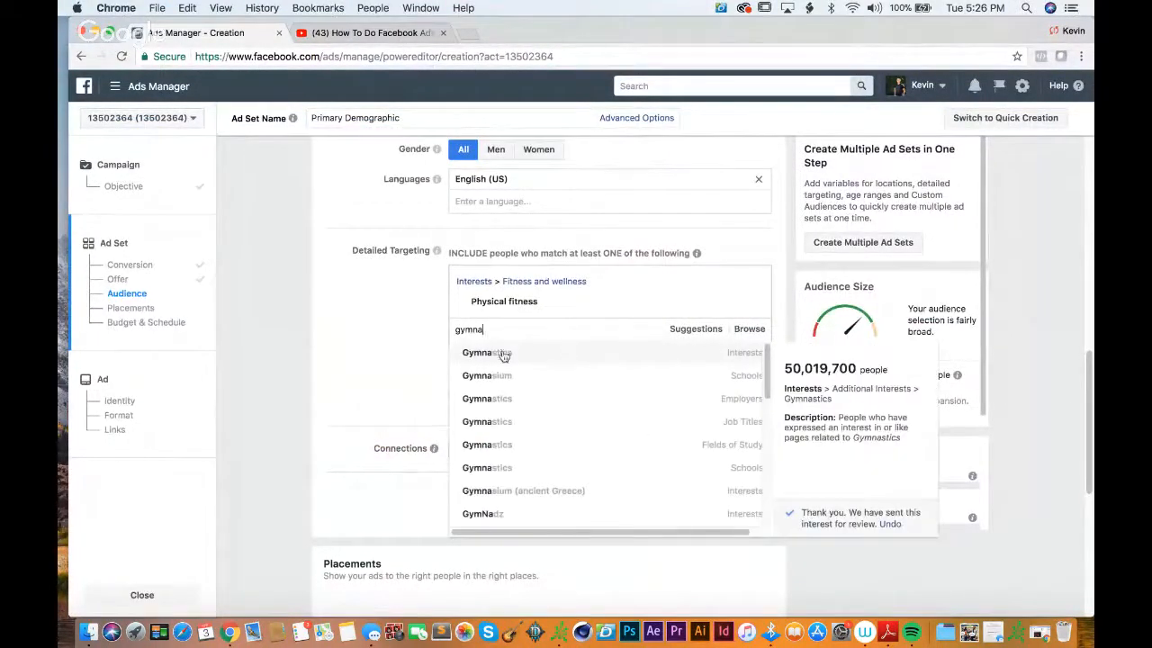
click(503, 355)
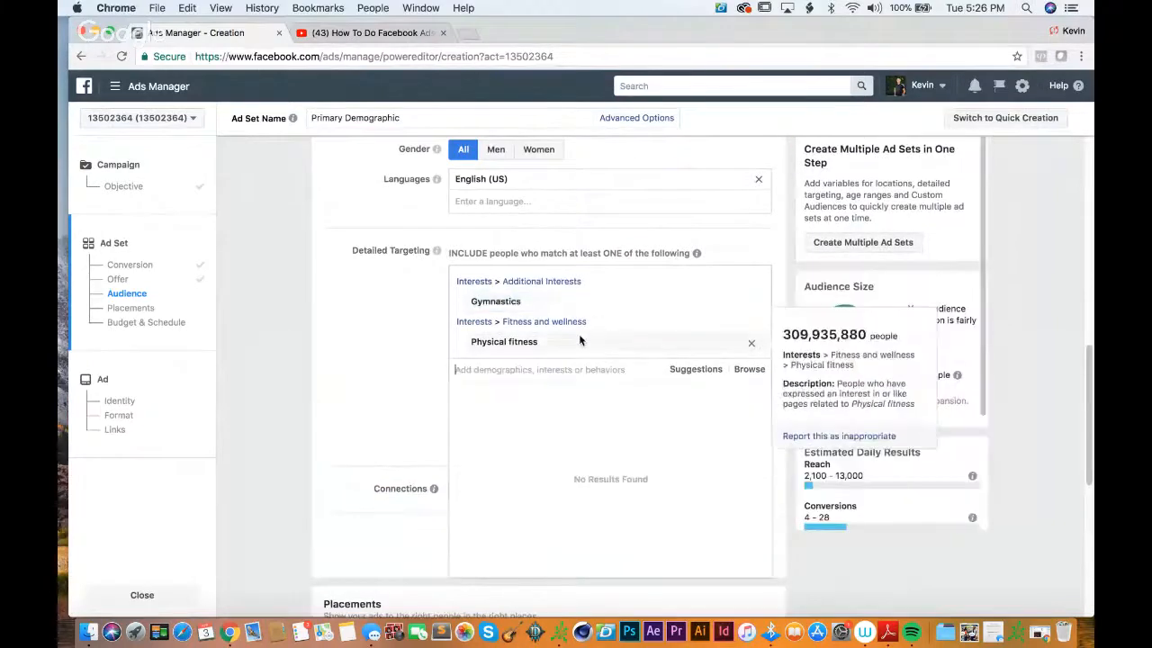
text(yoga)
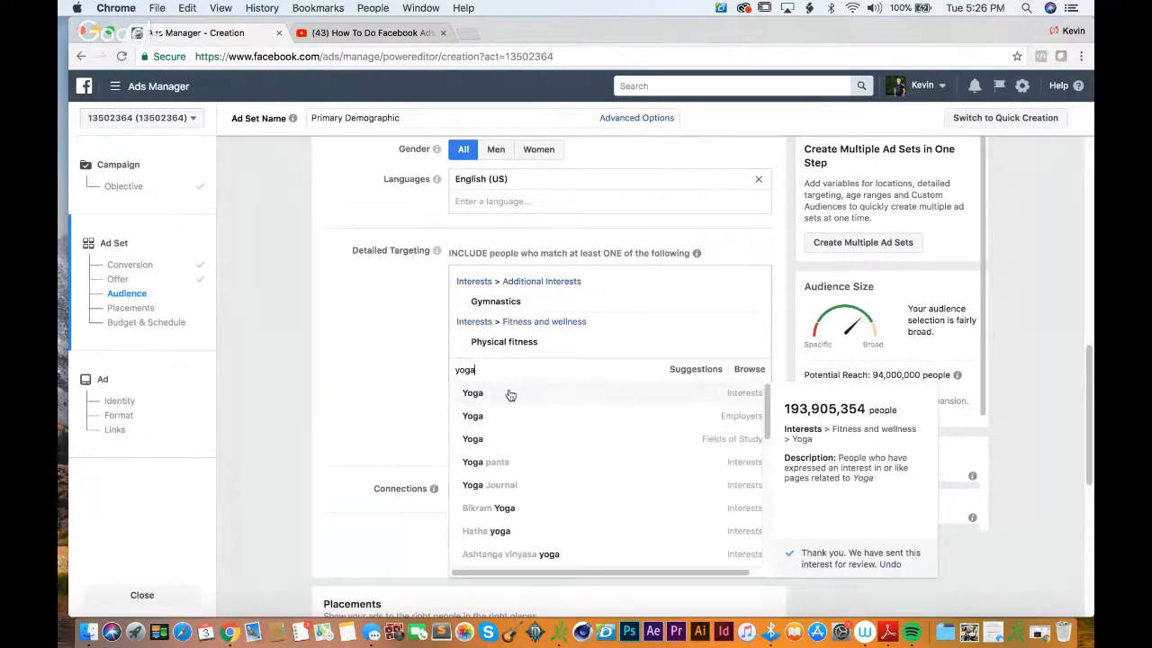
click(510, 393)
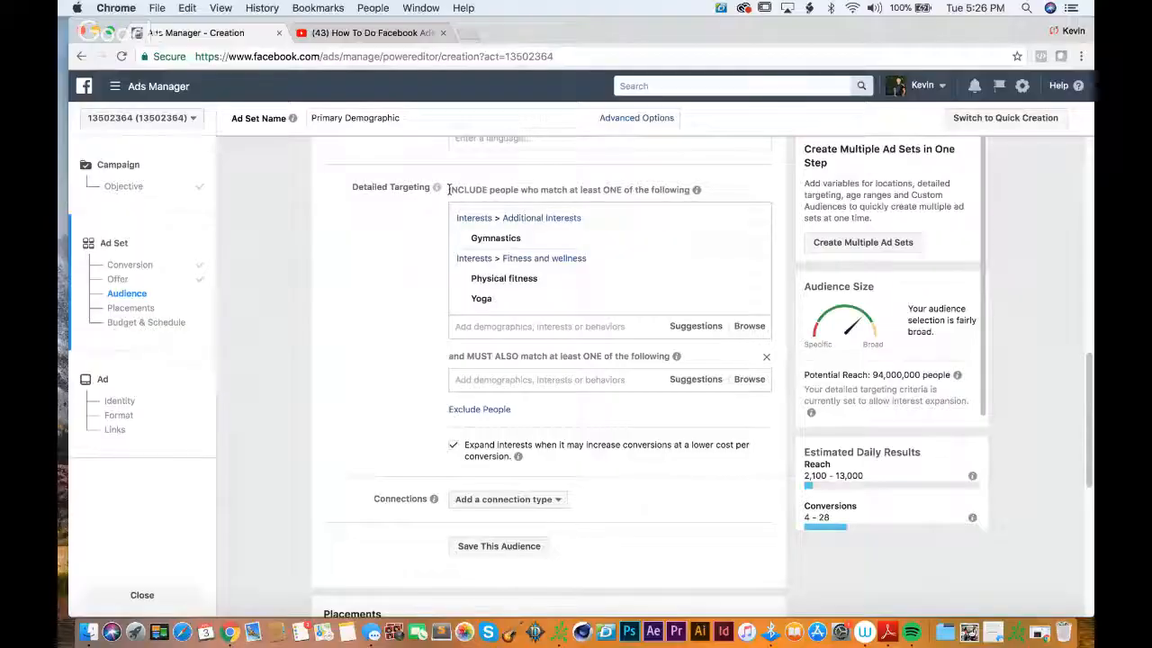
Step: Narrow the audience so that people must also match the Dogs interest
drag(448, 189, 703, 191)
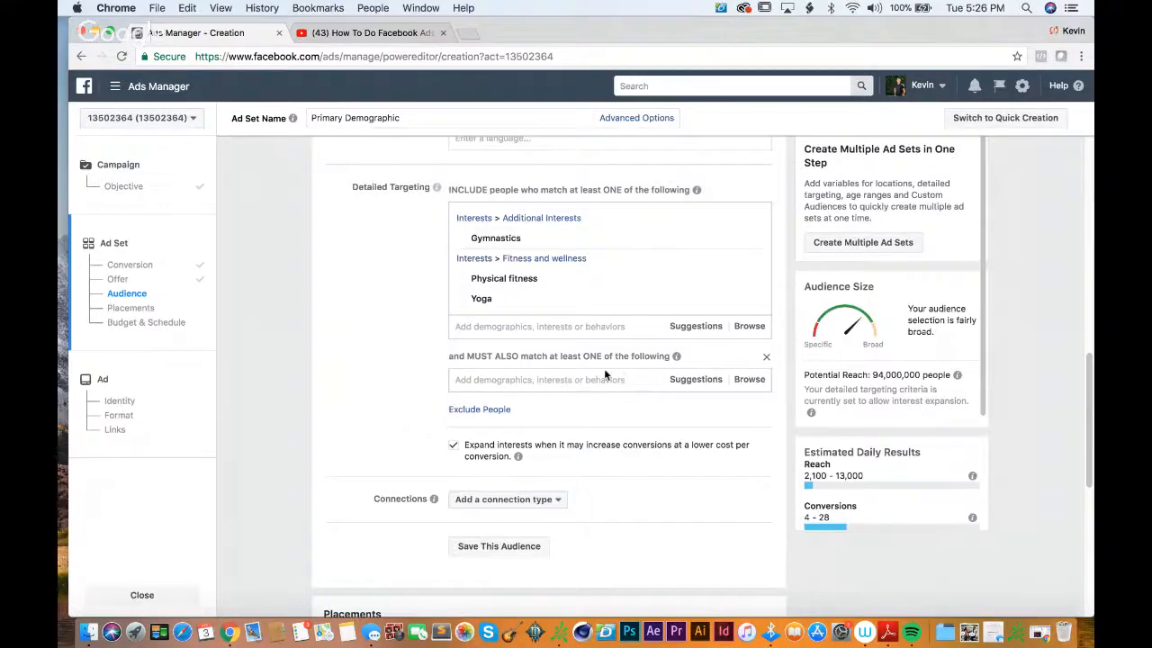
click(765, 357)
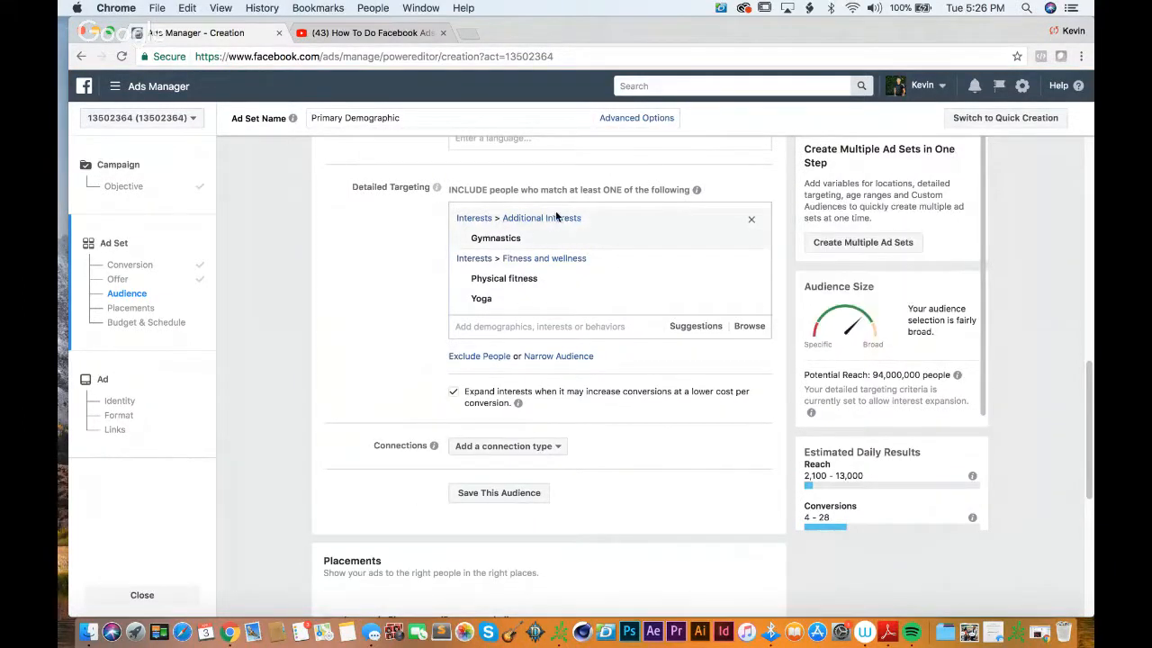
mouse_move(545, 305)
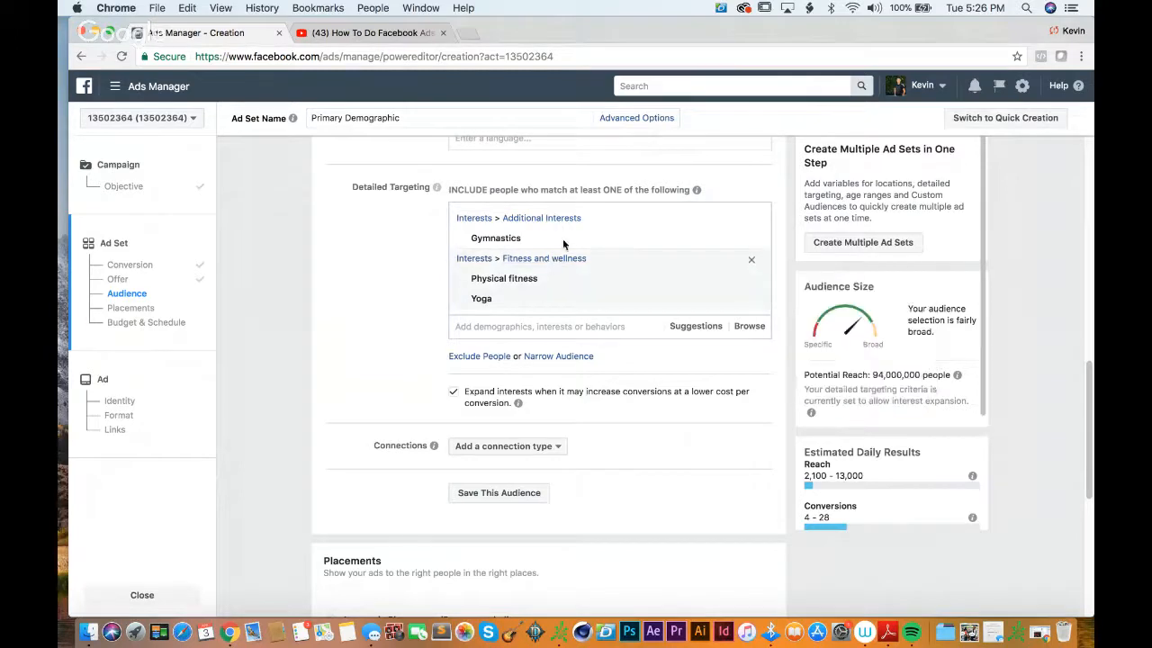
click(545, 358)
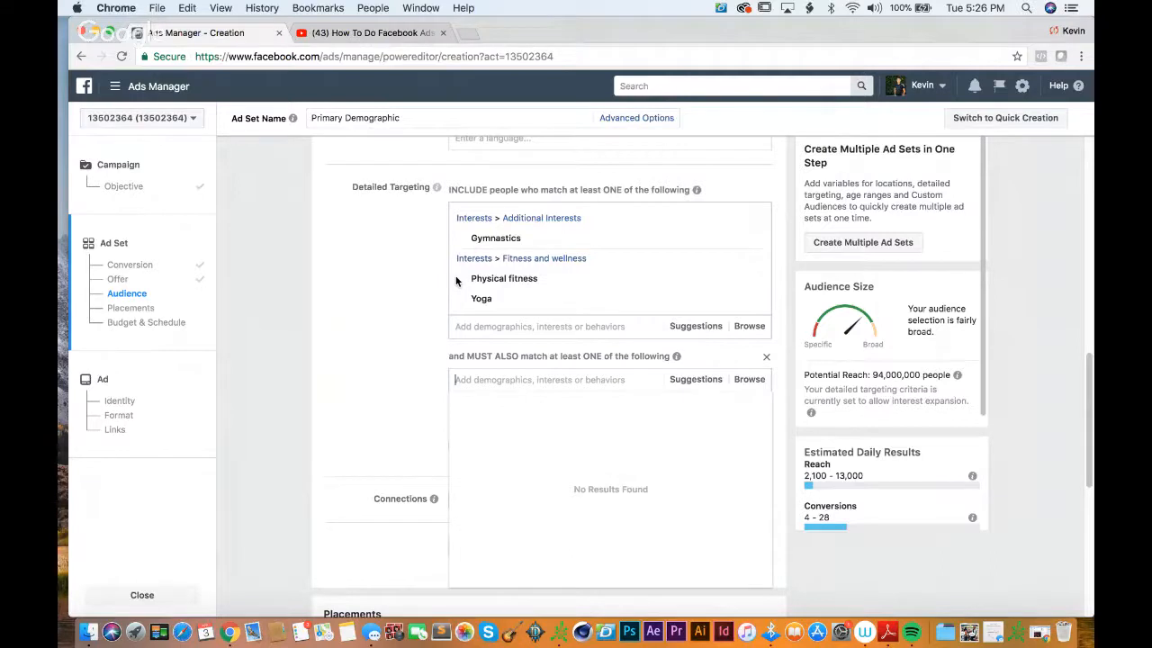
text(dogs)
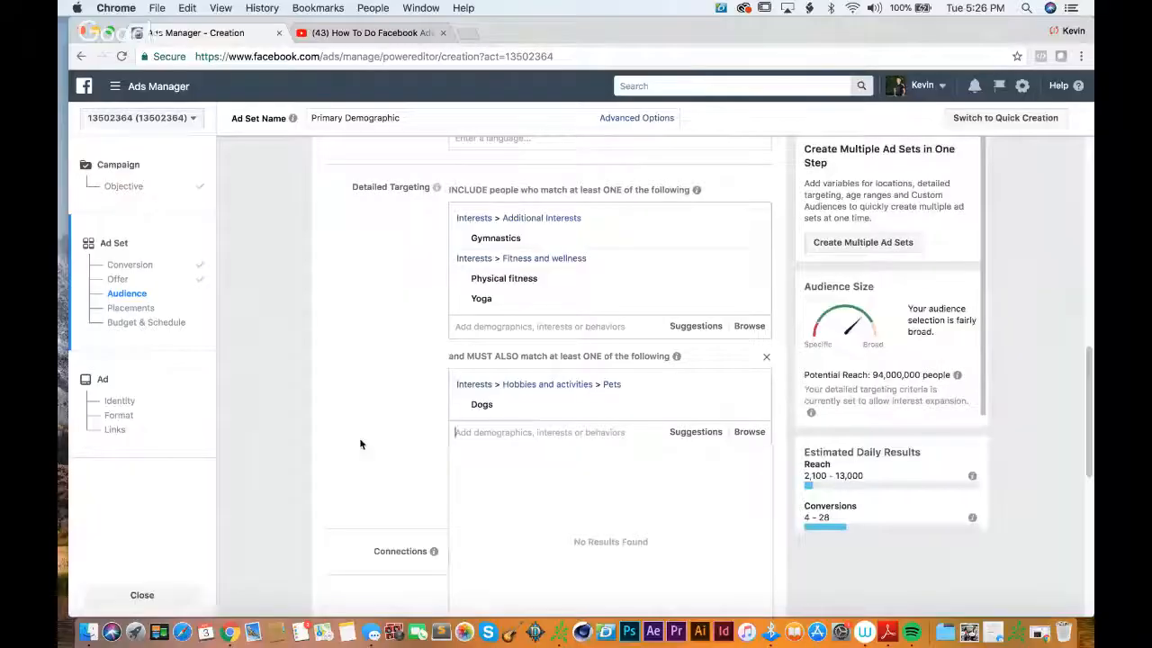
click(360, 439)
Step: Try adding the Birthday interest to the must-also-match group and remove it again, keeping Dogs
click(488, 431)
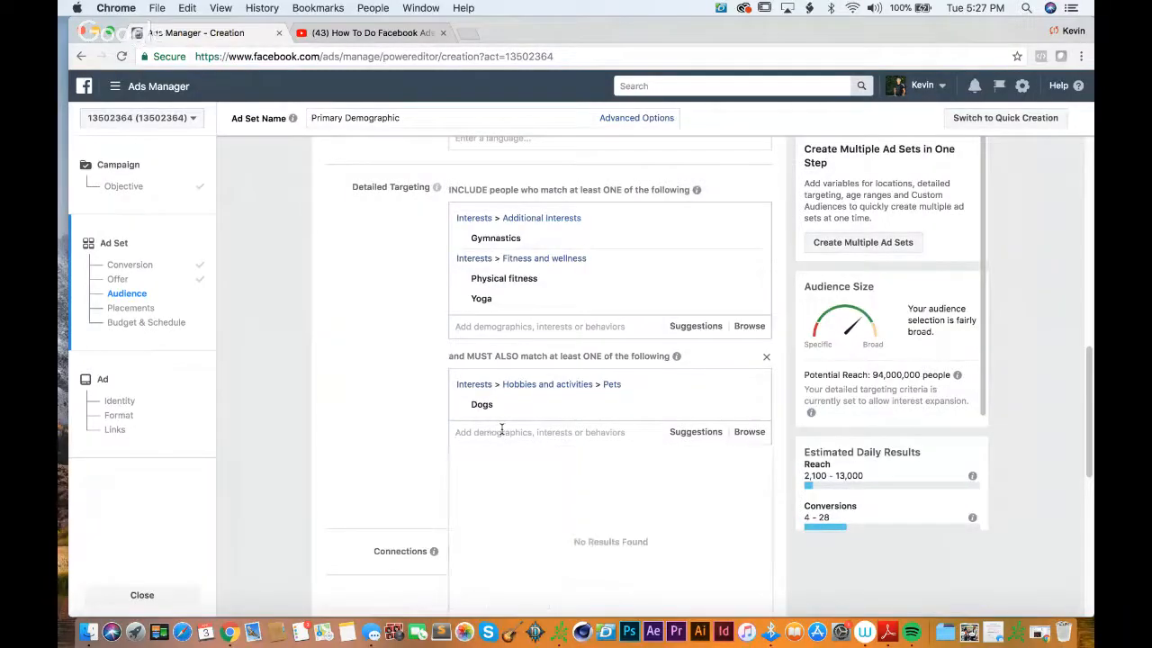
text(birthday)
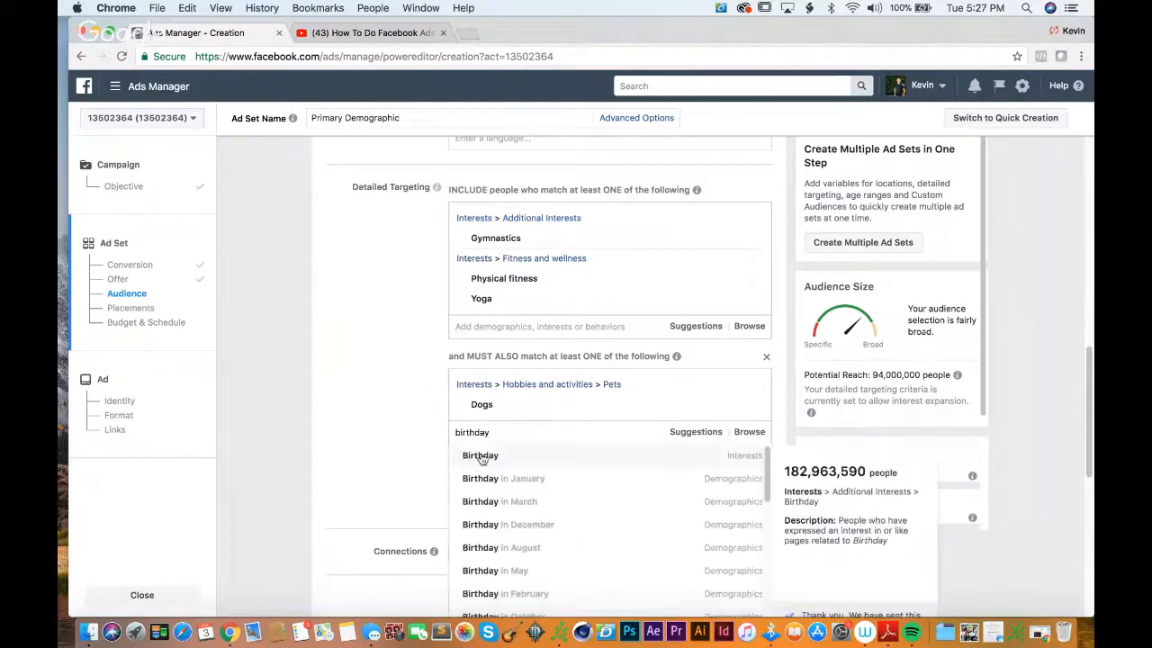
click(496, 457)
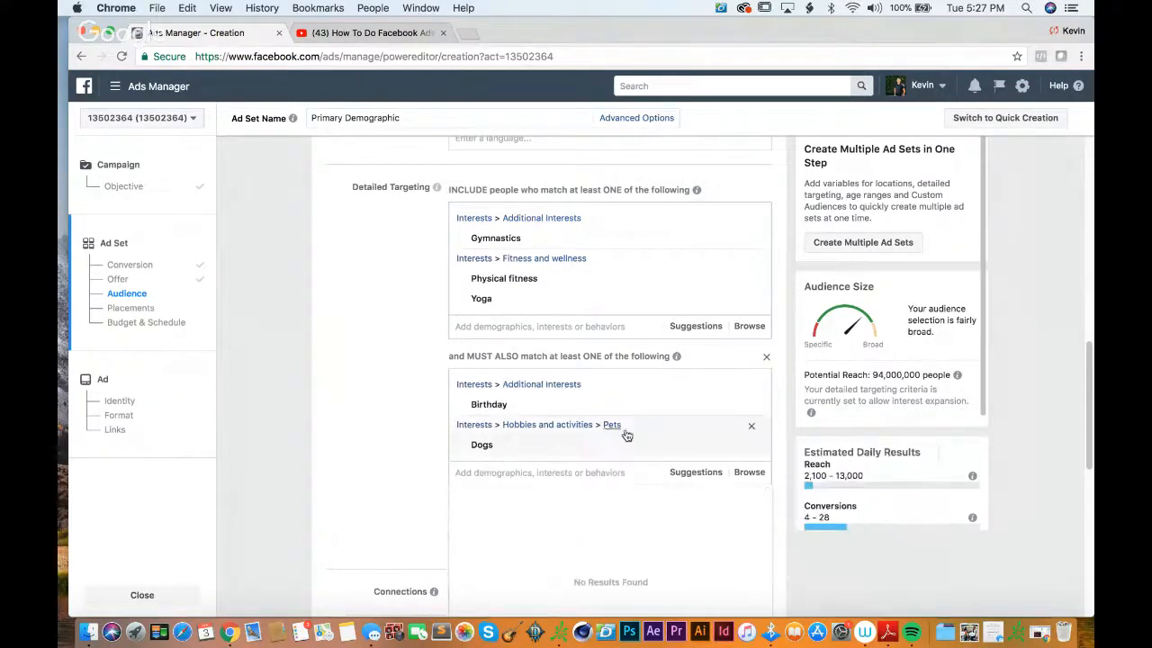
click(748, 411)
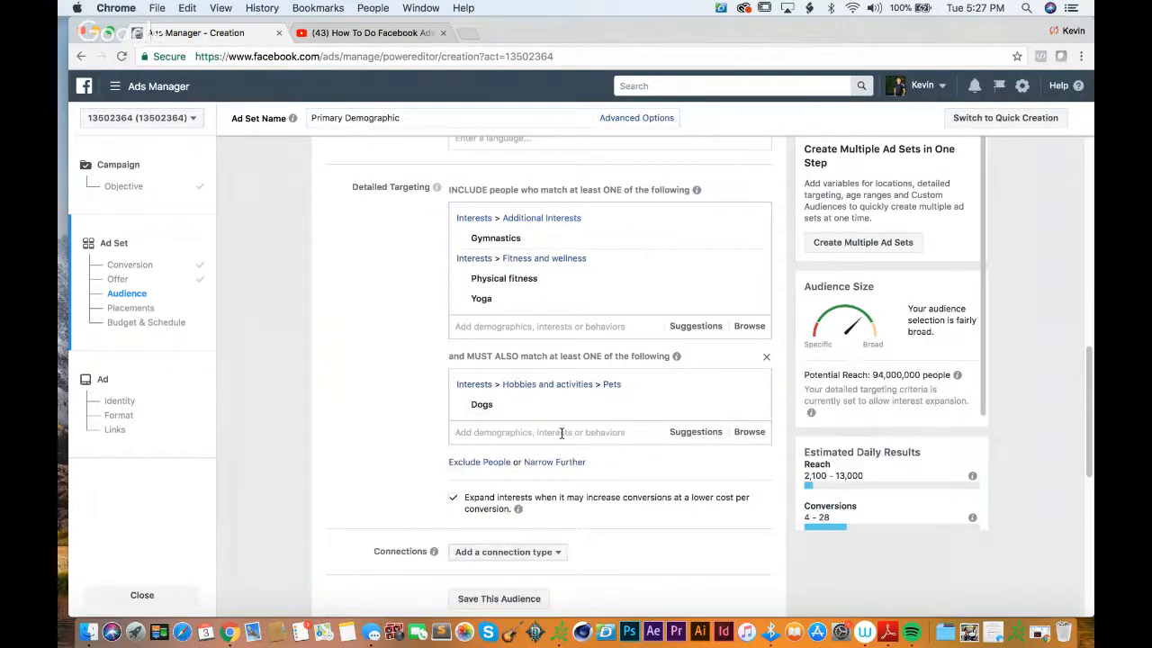
Step: Search the must-also-match group's options for "event" and add the Birthday in January life event
click(561, 432)
text(event)
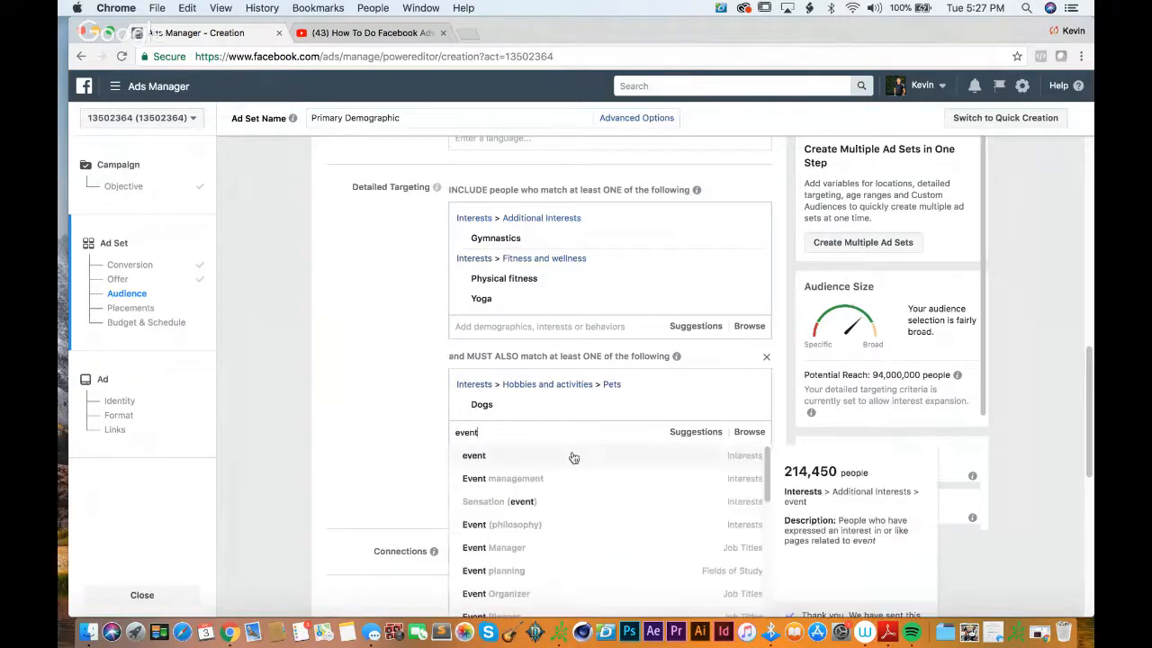
scroll(565, 519, down, 5)
scroll(565, 520, up, 3)
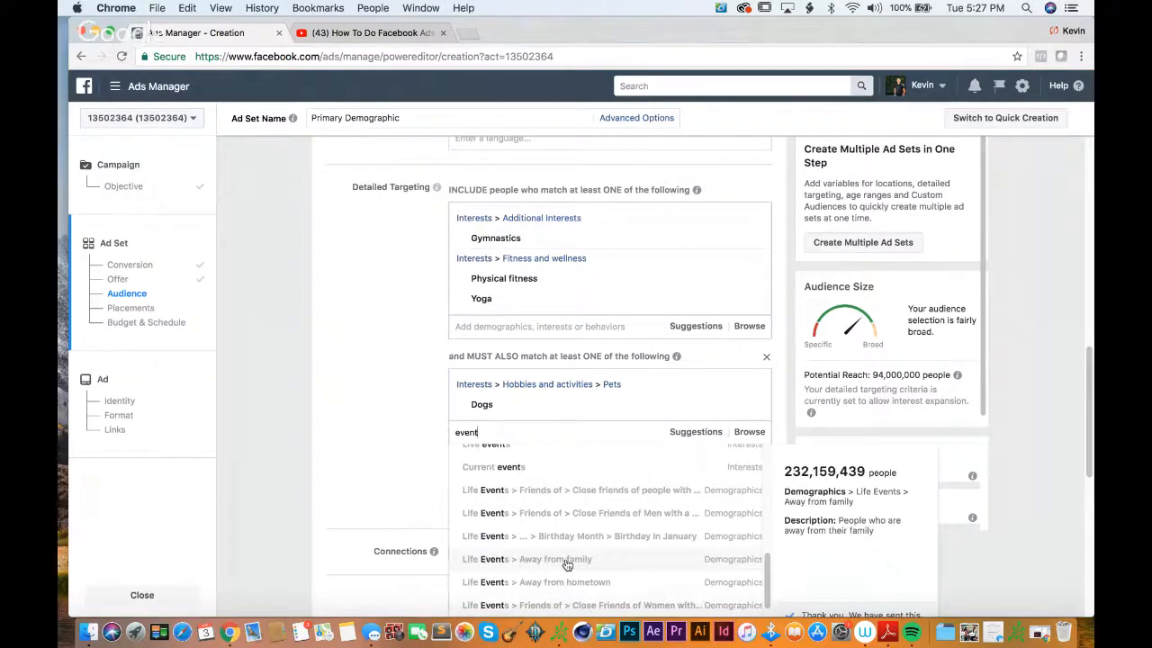
scroll(567, 562, down, 1)
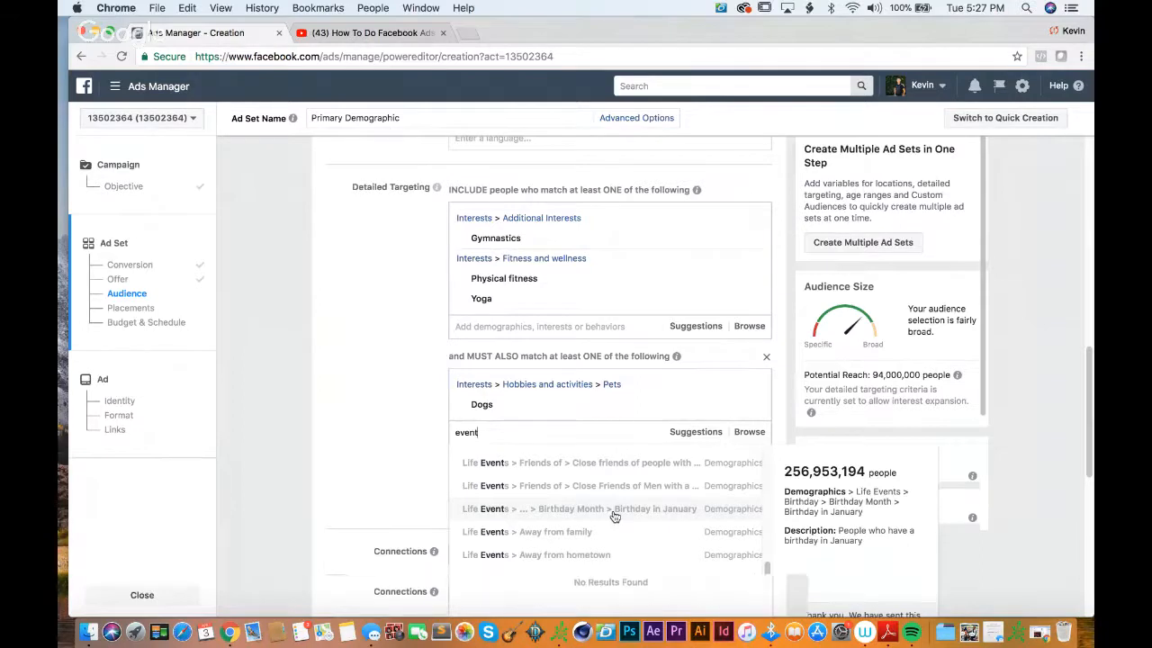
click(614, 511)
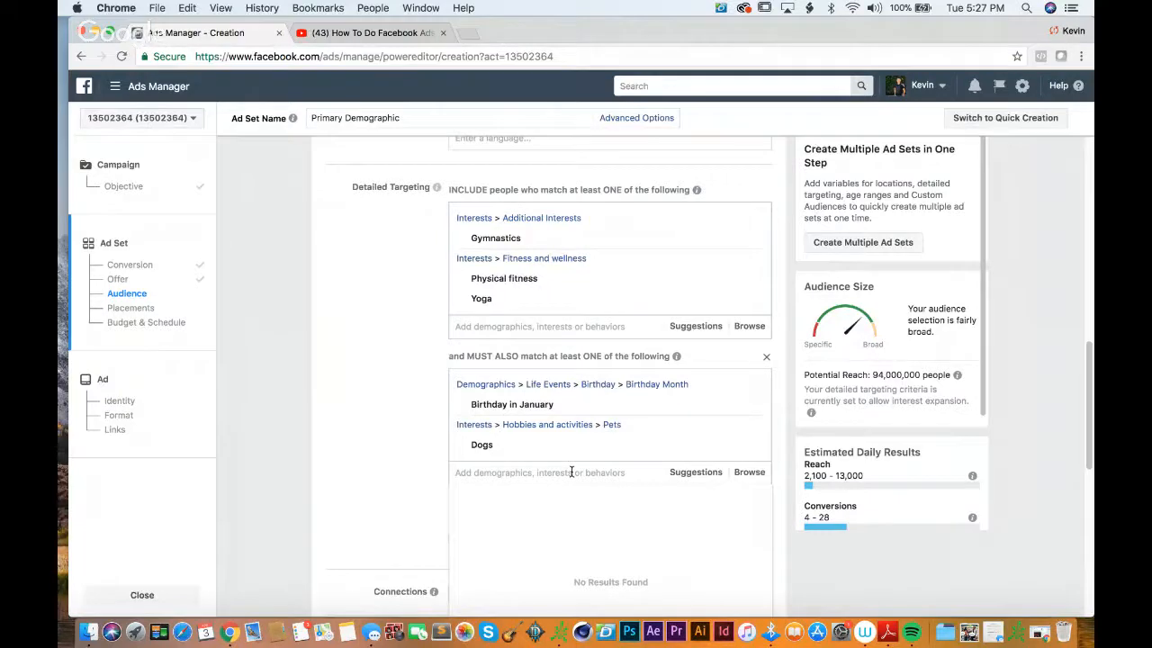
Step: Search the must-also-match group's options for "life event" and look through the birthday, anniversary and friends-of life events offered
text(life event)
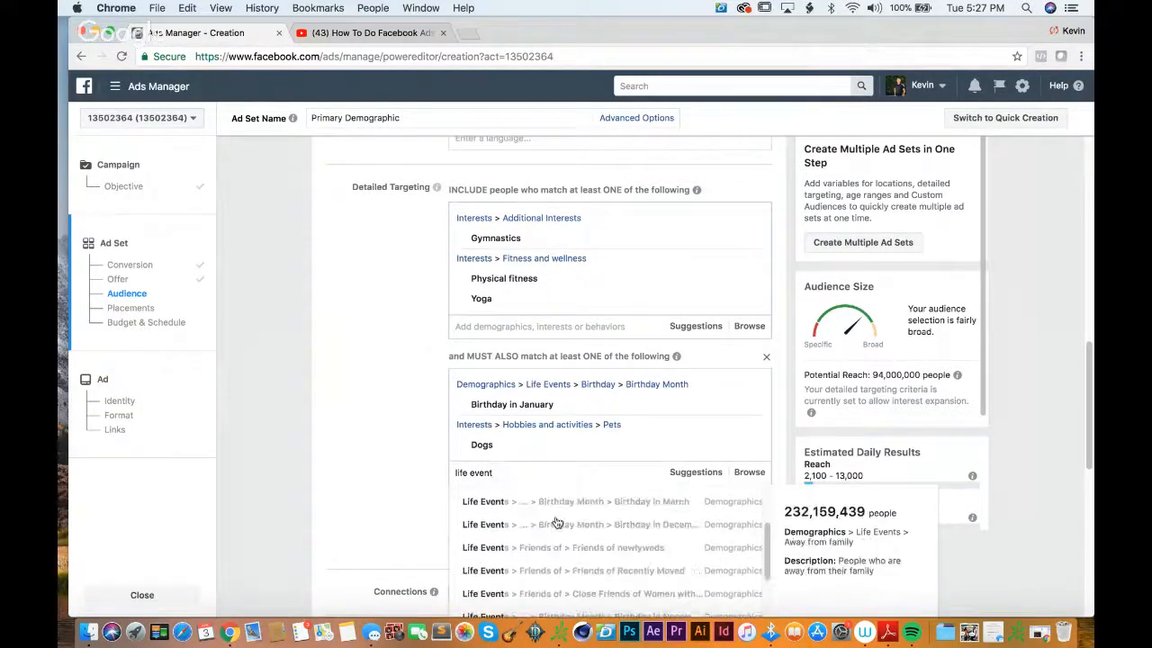
scroll(556, 523, down, 3)
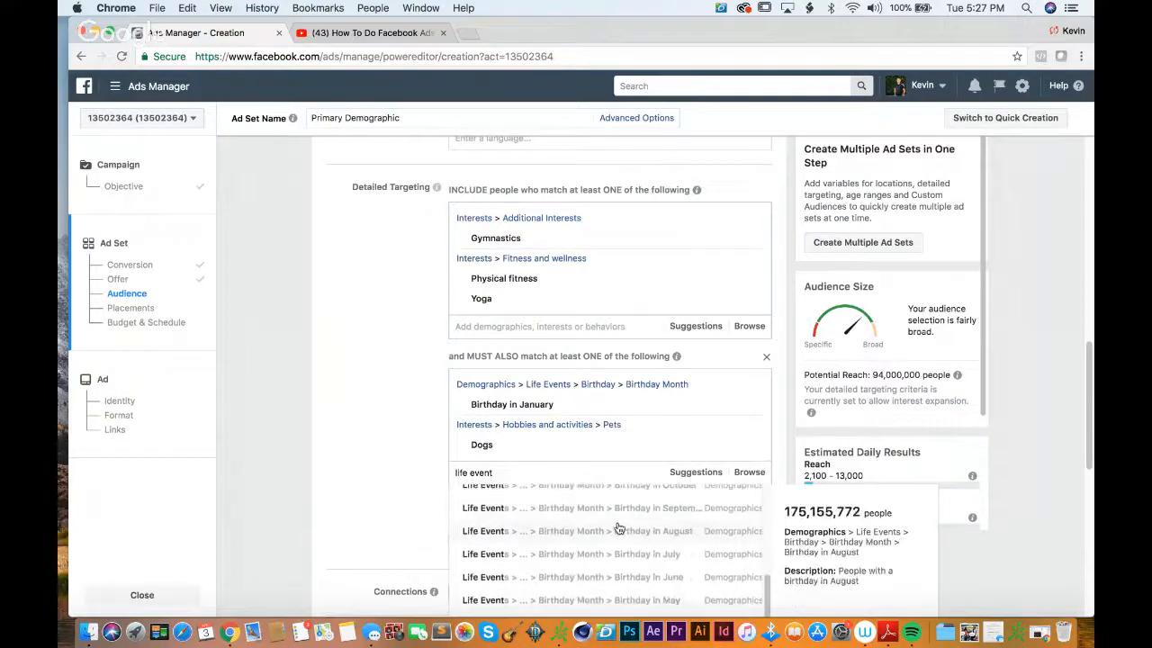
scroll(621, 533, down, 3)
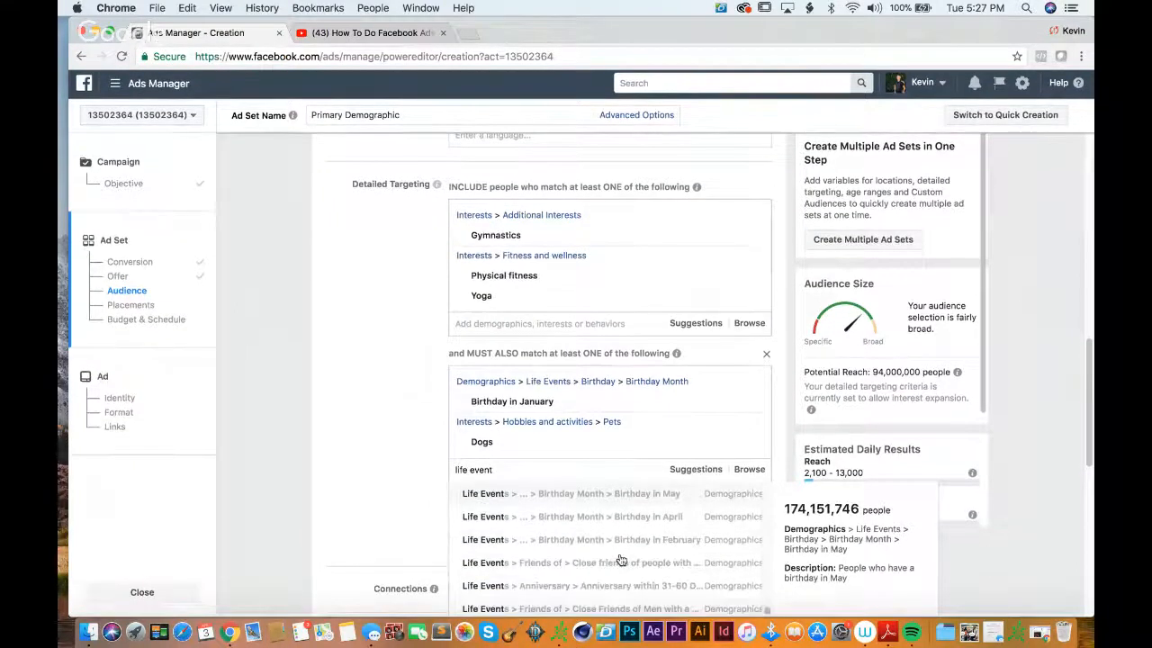
scroll(612, 575, down, 1)
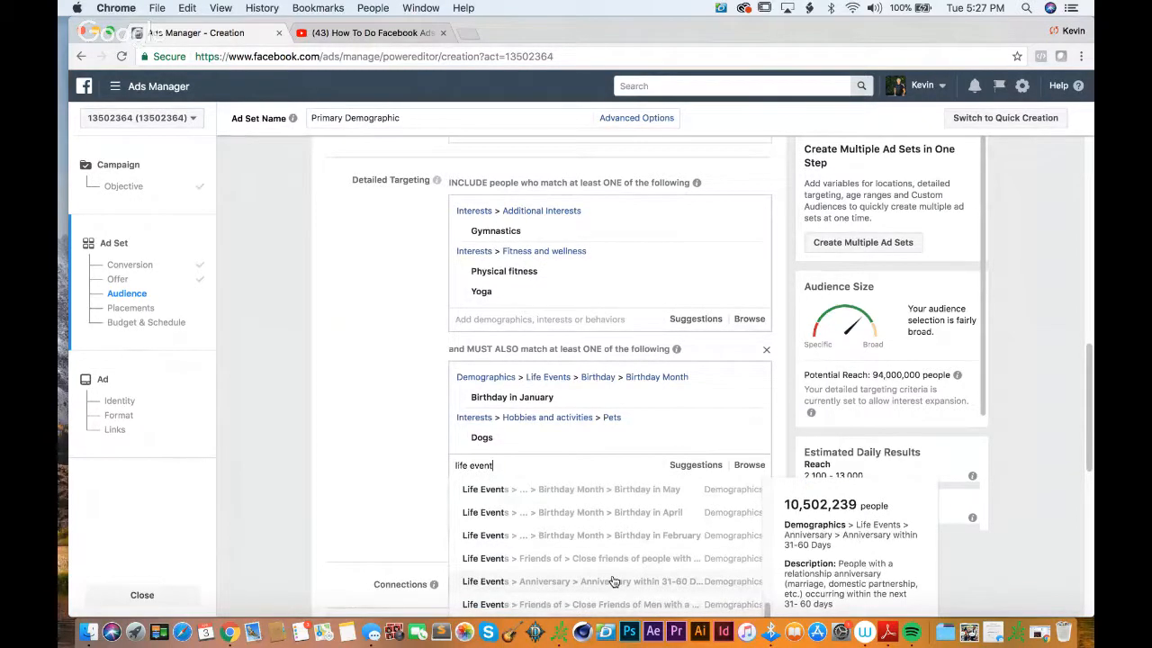
scroll(612, 582, up, 5)
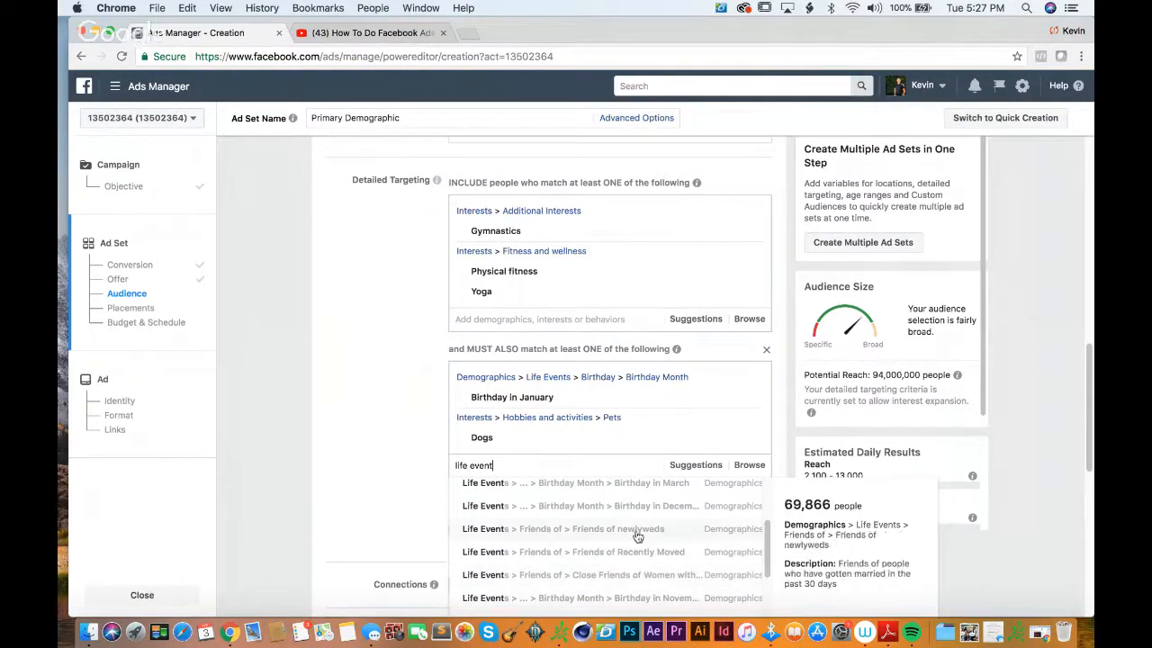
scroll(637, 536, up, 3)
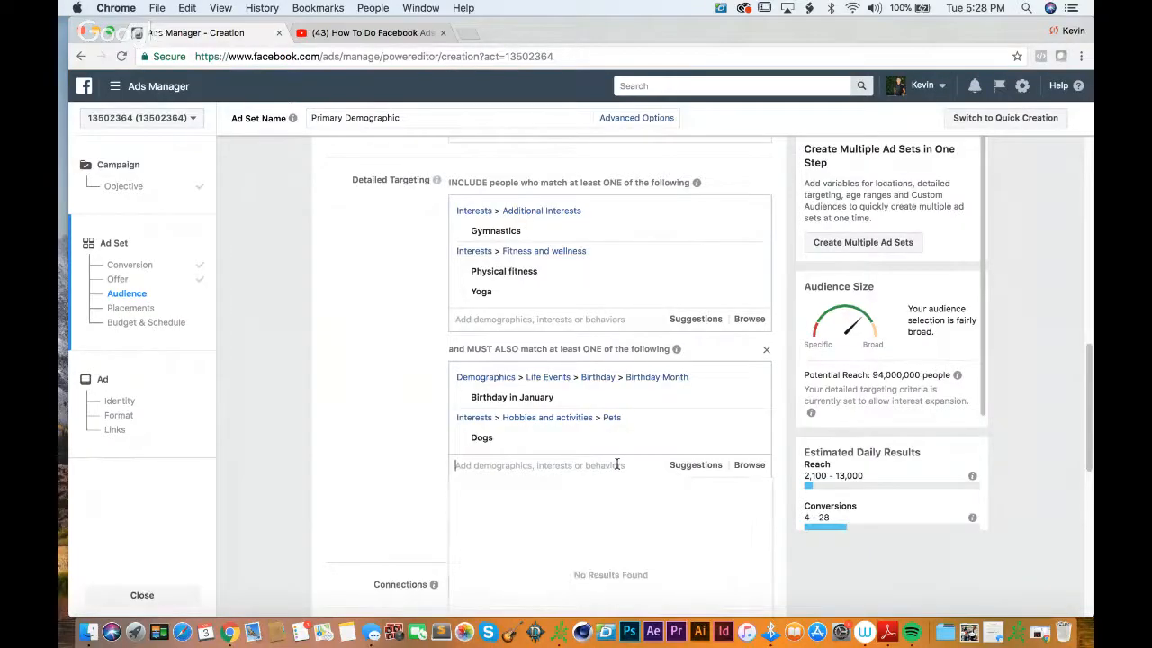
Step: Try adding Nike as an employer to the must-also-match group and remove it again
text(nike)
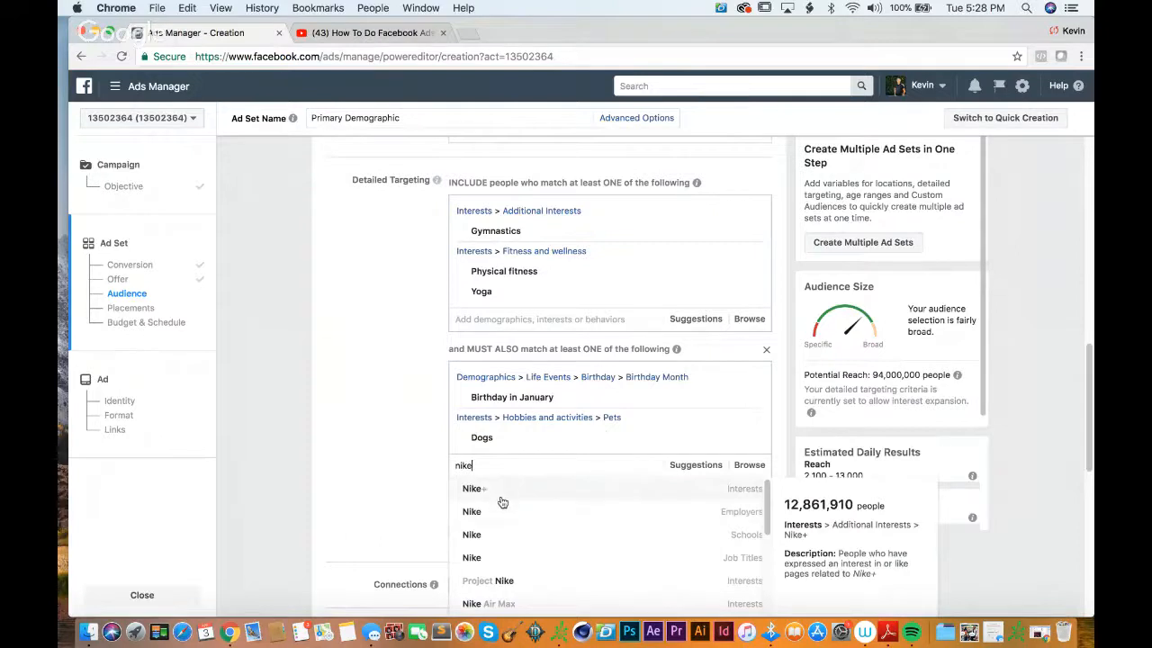
click(499, 510)
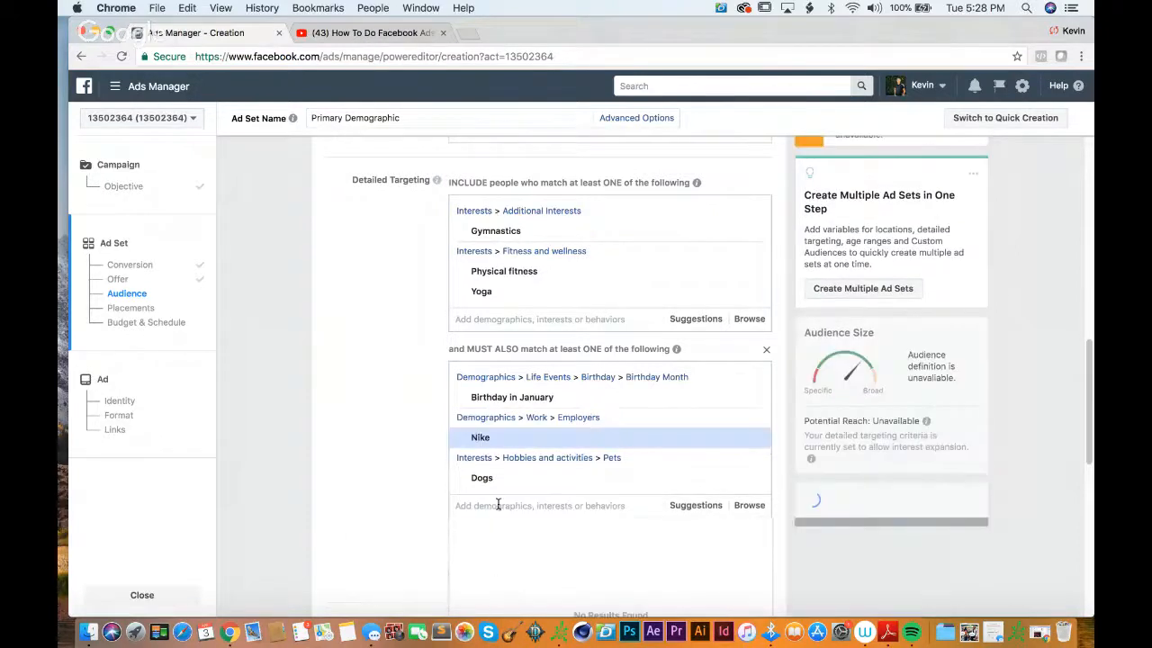
mouse_move(561, 437)
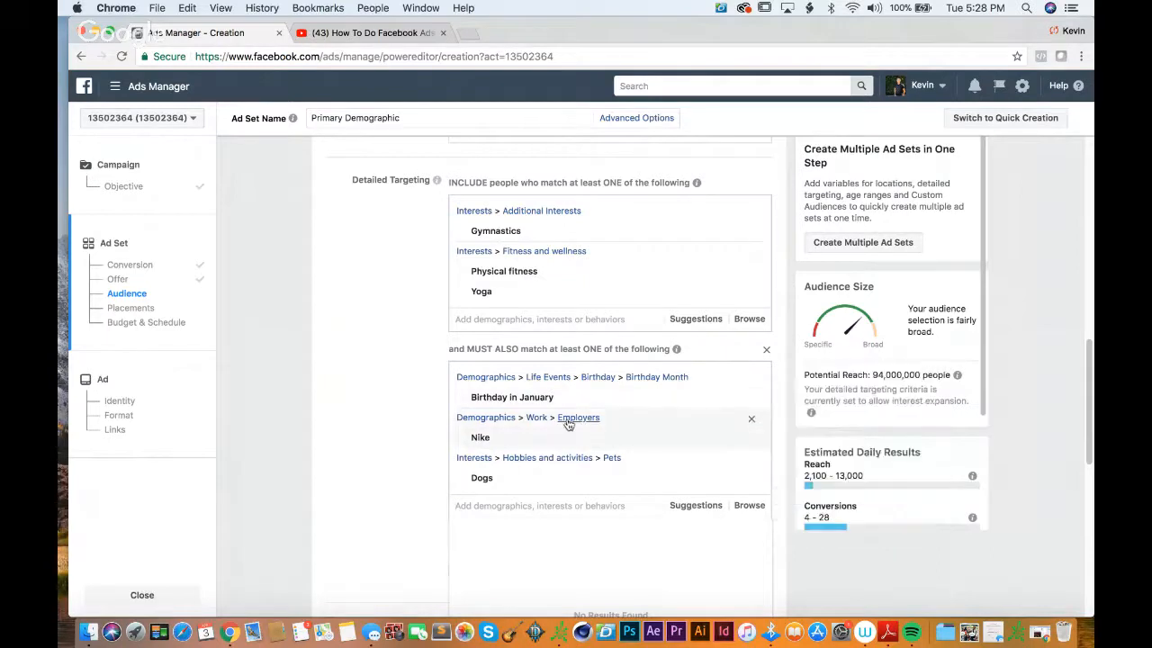
click(751, 439)
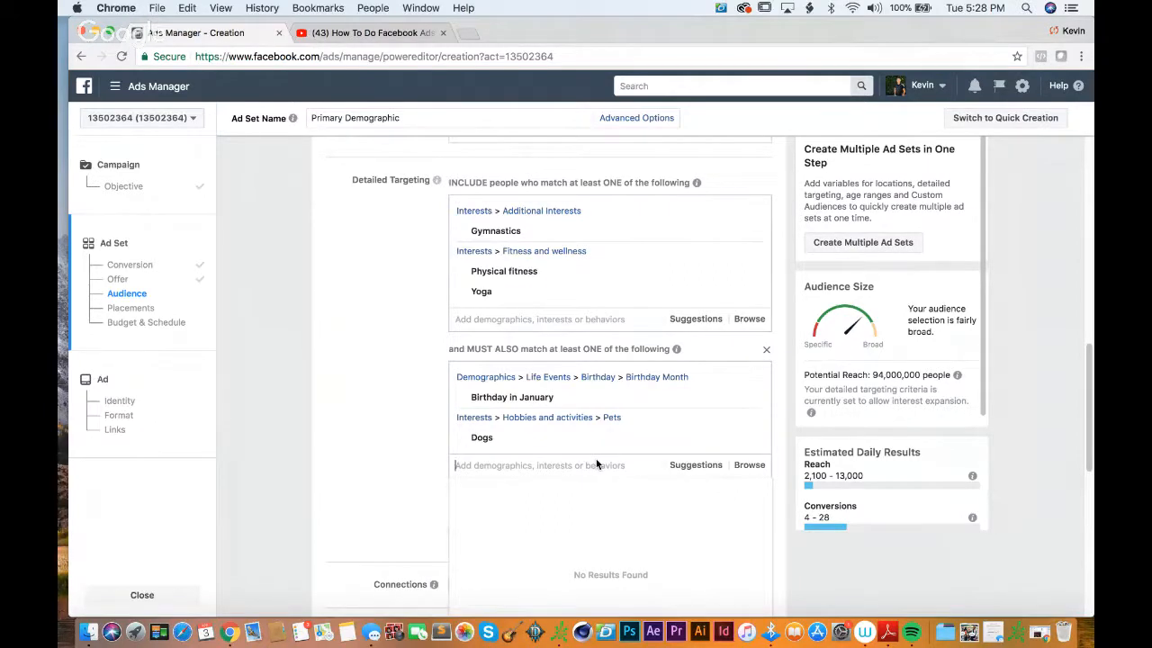
Step: Search the must-also-match options for "nike" again, look over the job title and interest matches, and close the list
text(nike)
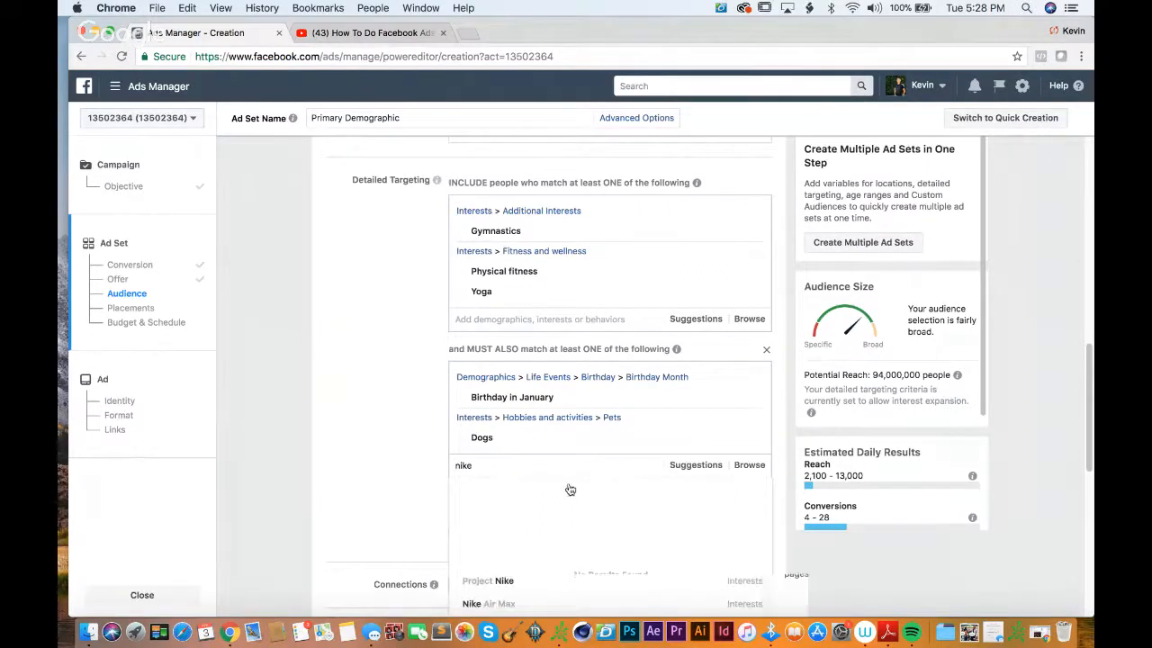
scroll(570, 514, down, 2)
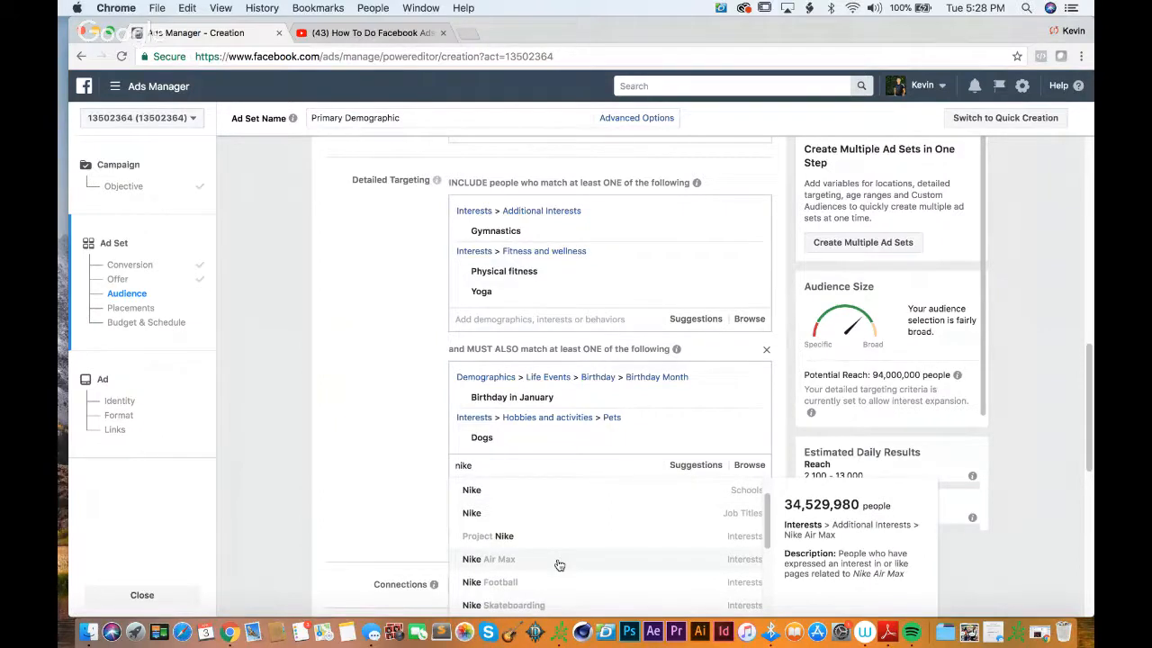
scroll(562, 531, up, 3)
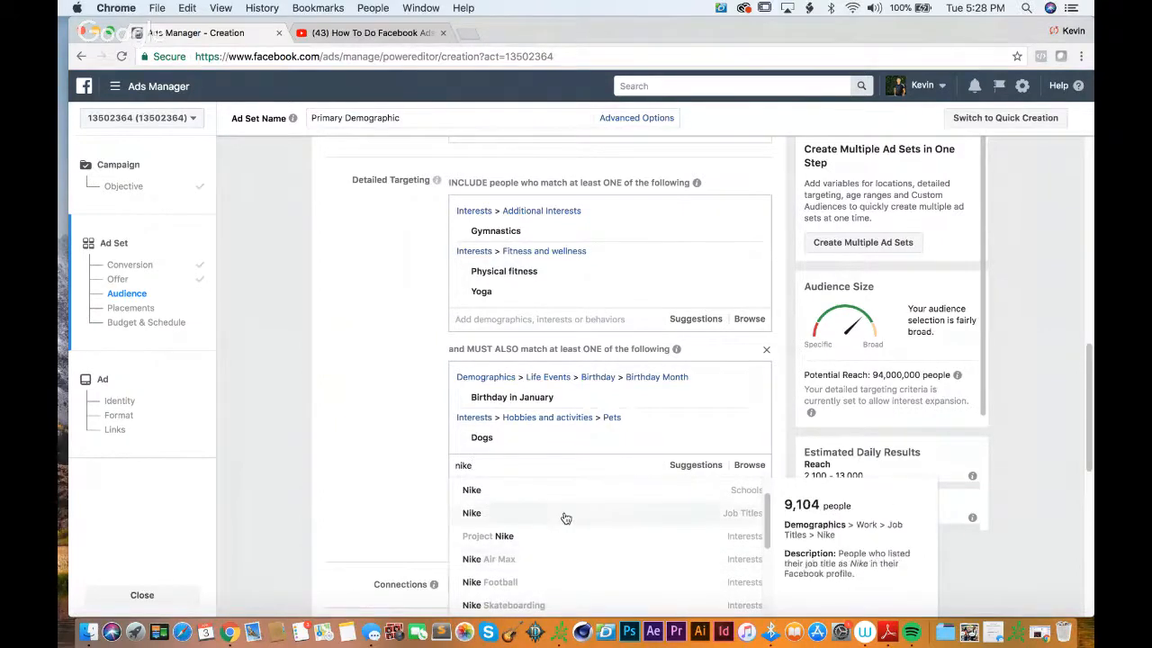
click(338, 416)
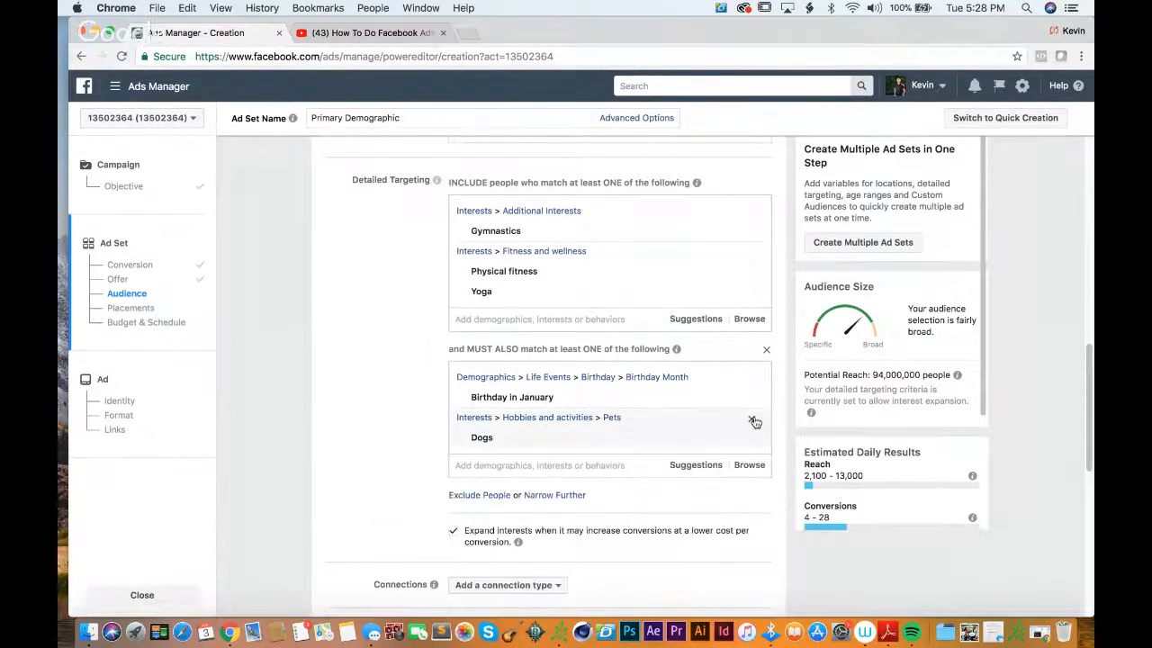
Step: Remove the Dogs interest from the narrowing criteria, and delete the whole must-also-match group with its January birthday criterion
click(753, 420)
click(612, 425)
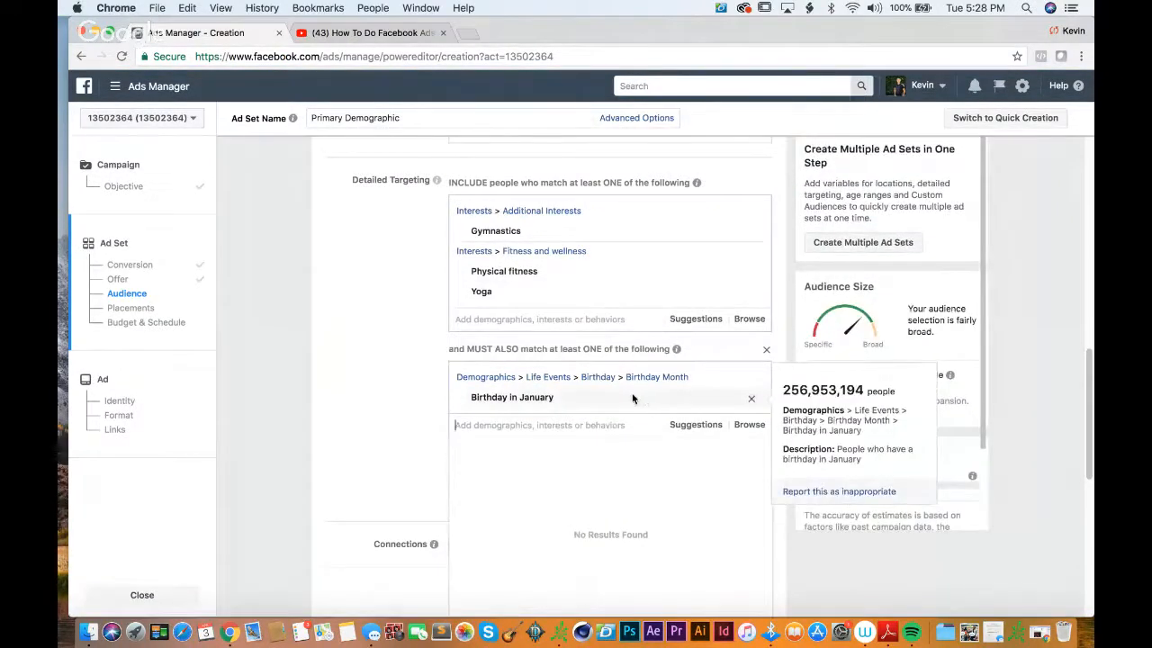
click(367, 293)
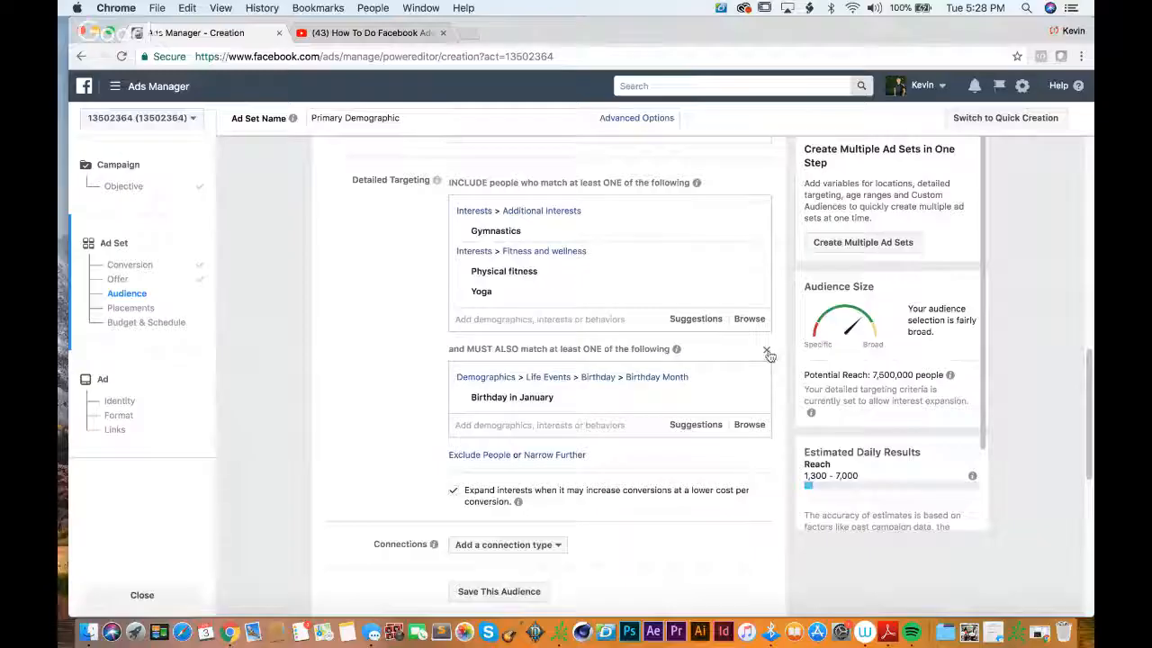
click(767, 352)
Step: Add an empty must-also-match group and an empty exclusion group to the detailed targeting
click(561, 348)
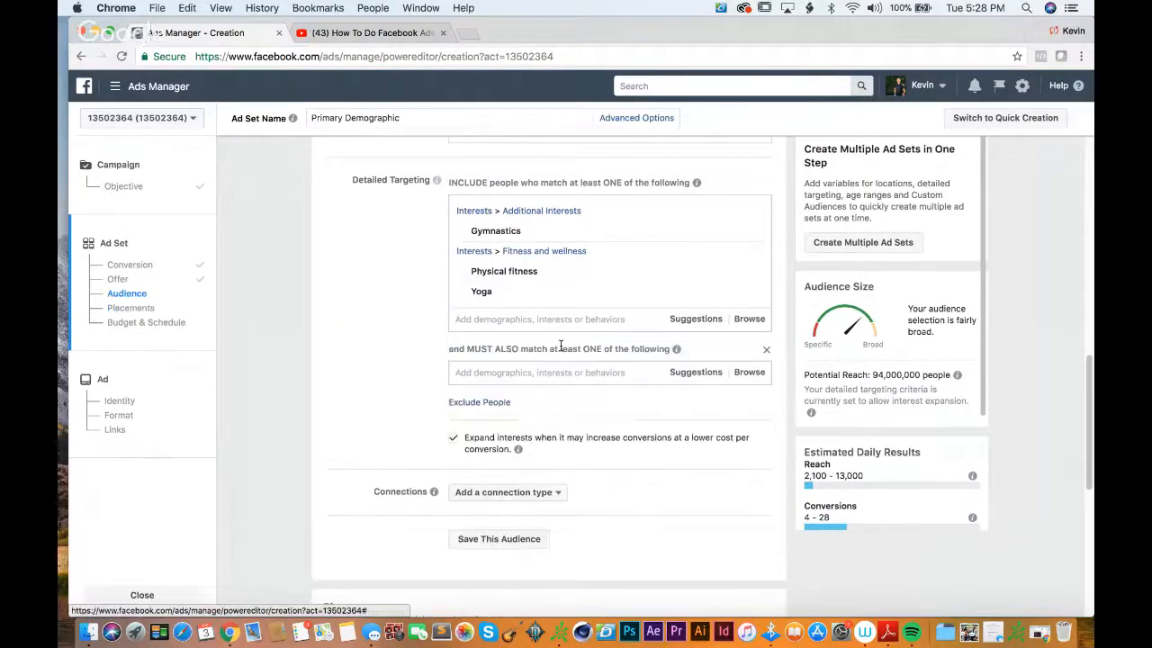
click(499, 404)
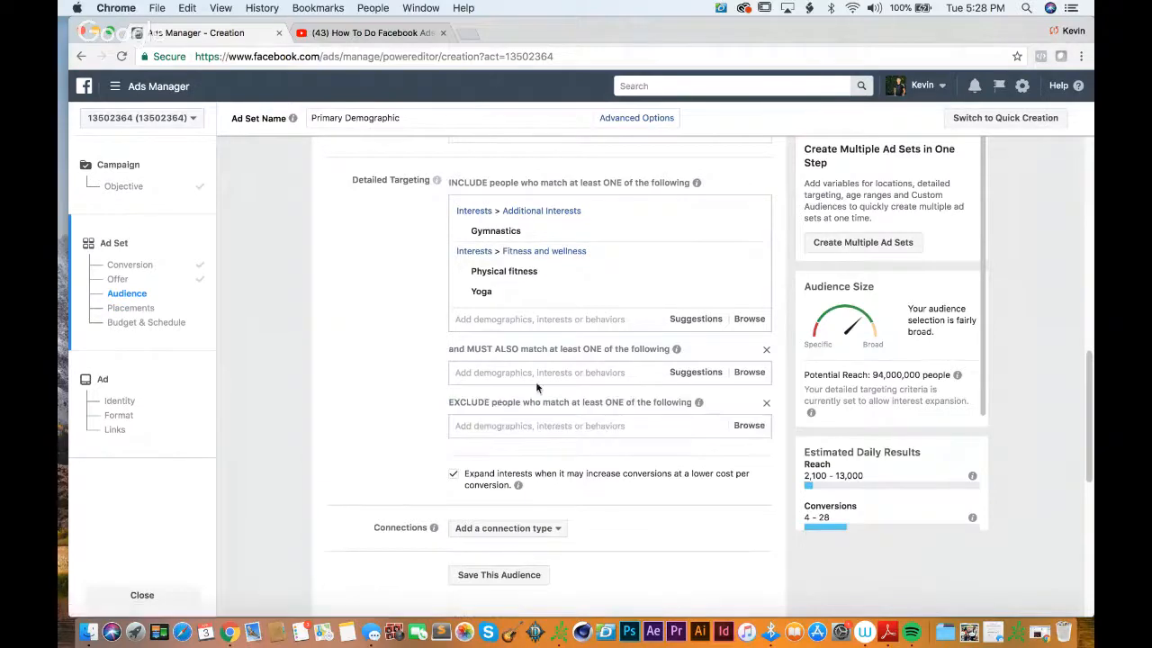
scroll(527, 423, down, 2)
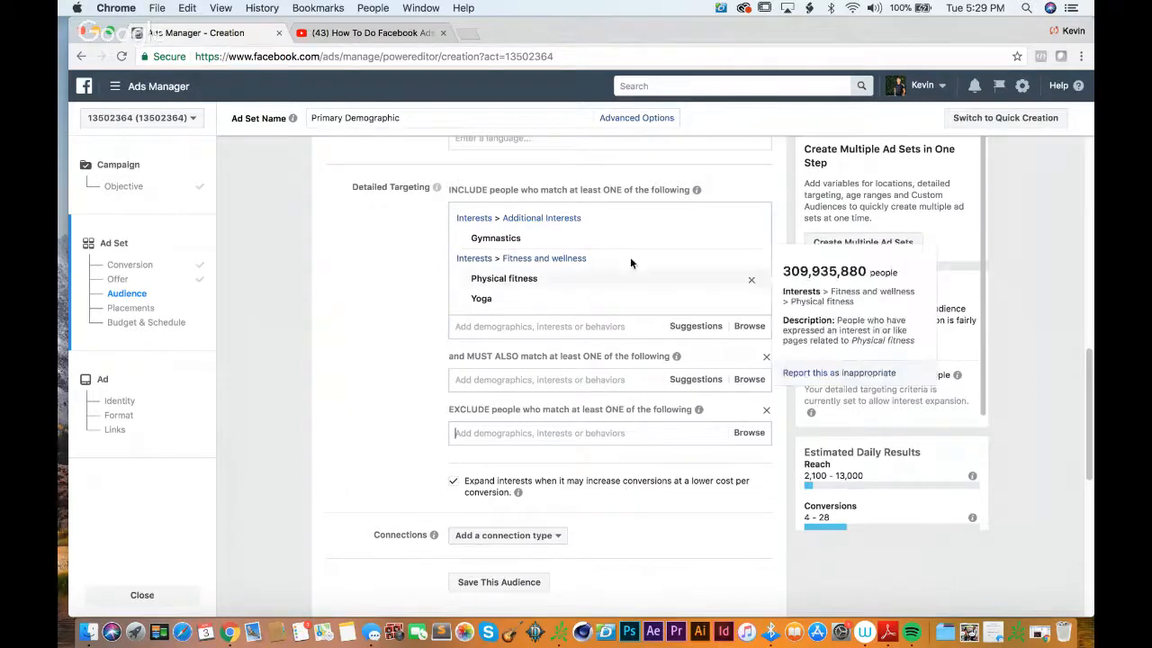
Step: Remove the Yoga, Physical fitness and Gymnastics interests from the included detailed targeting
click(753, 302)
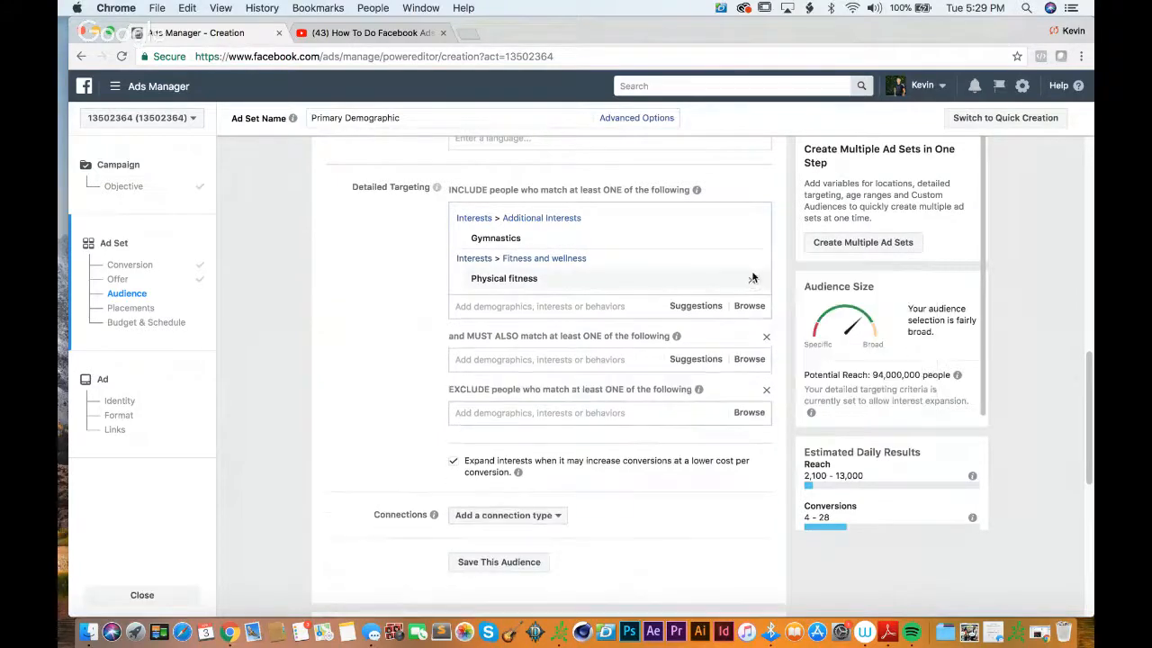
click(752, 279)
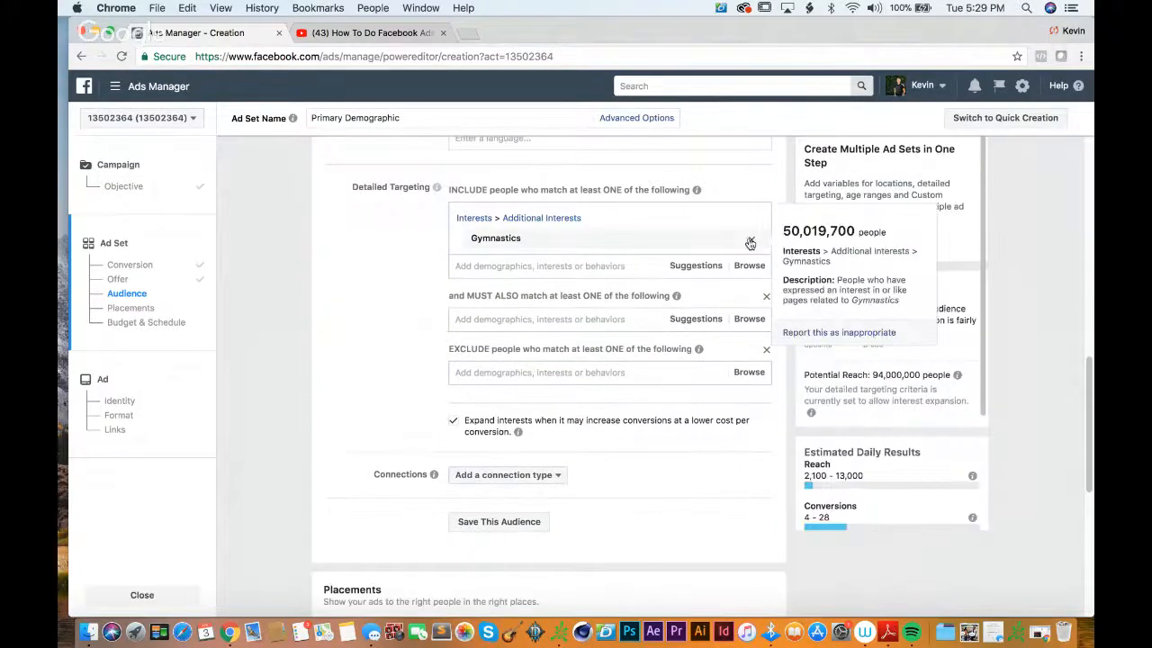
click(751, 239)
Step: Start creating a new Custom Audience for the ad set's audience
scroll(556, 331, up, 2)
scroll(556, 333, up, 5)
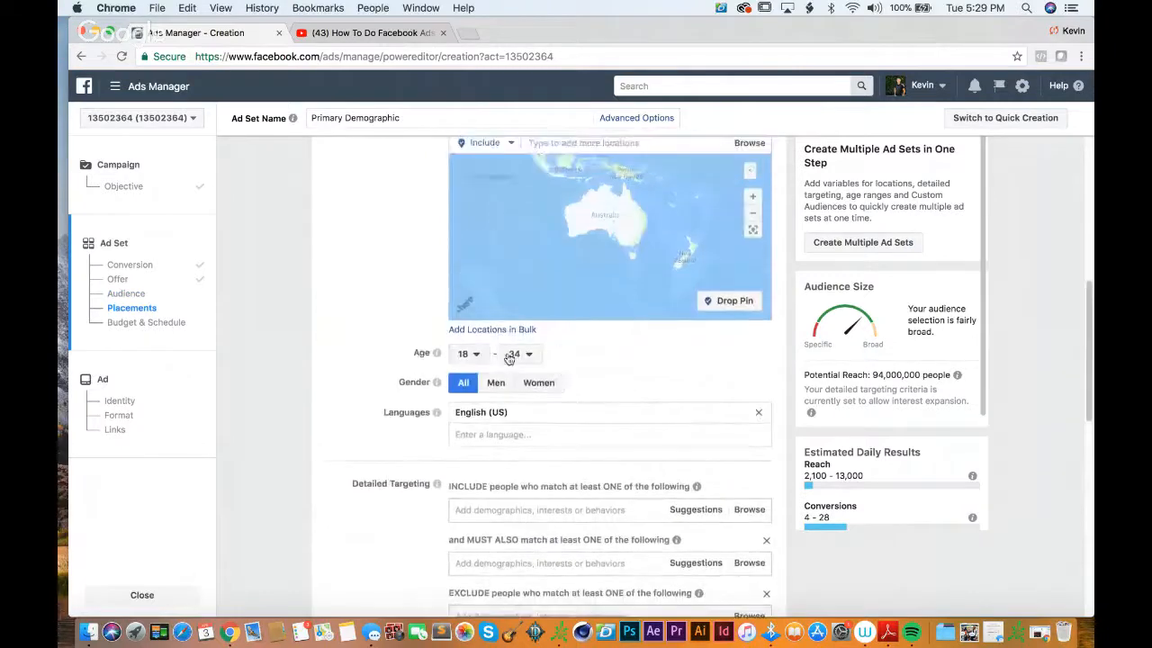
scroll(496, 360, up, 1)
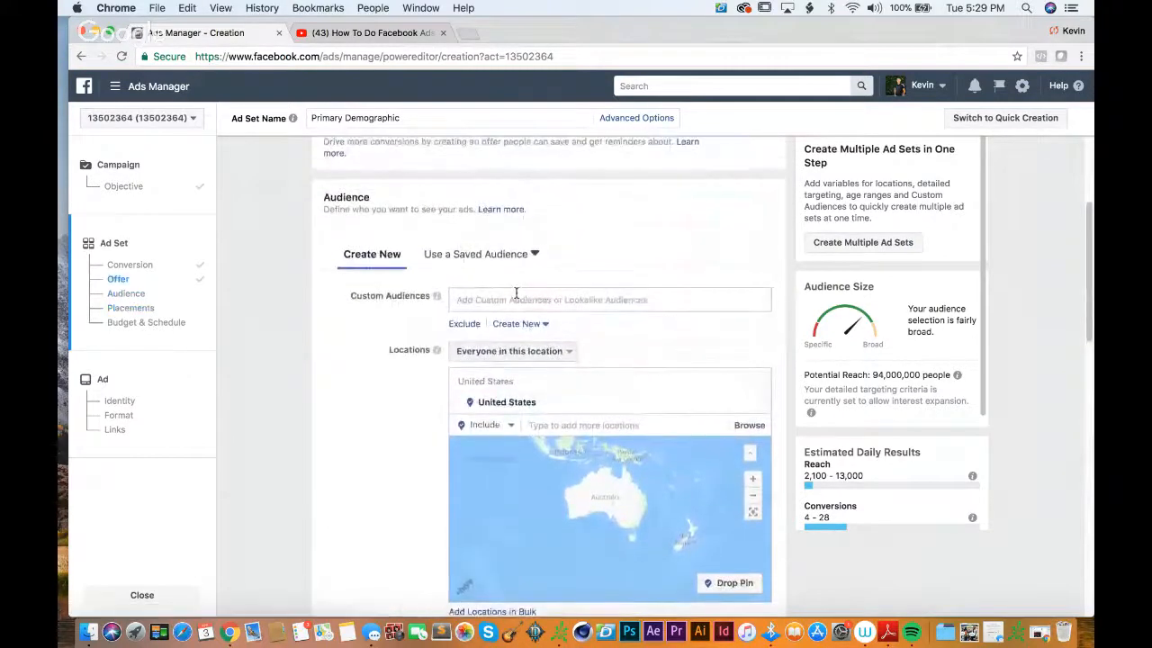
click(515, 295)
click(631, 263)
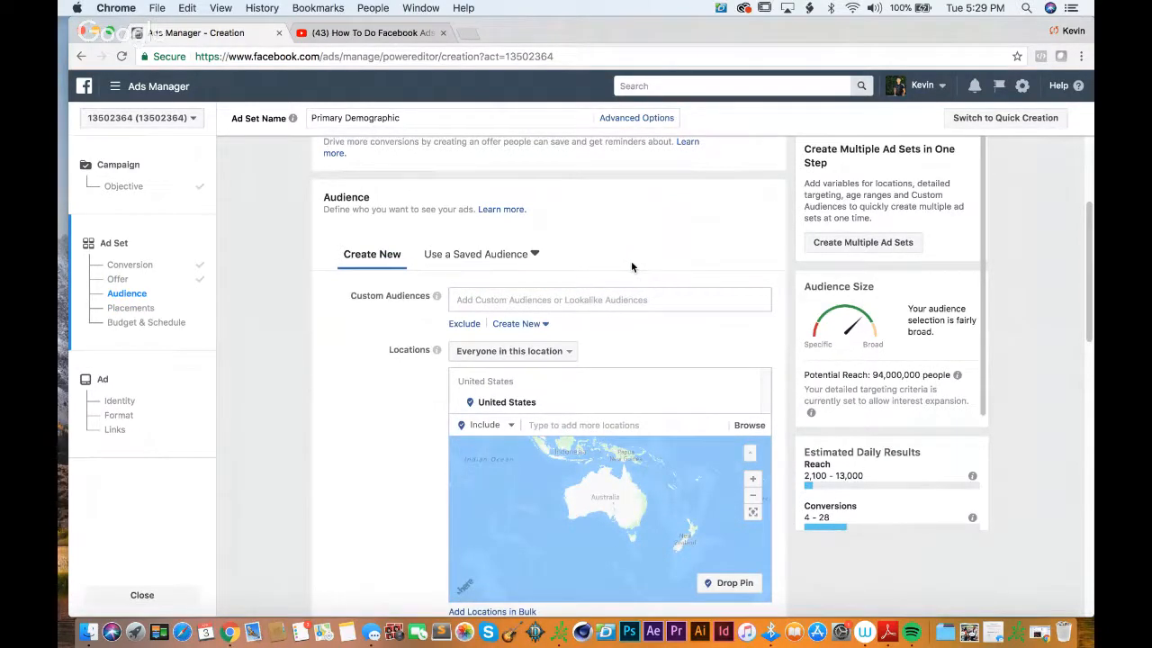
click(531, 324)
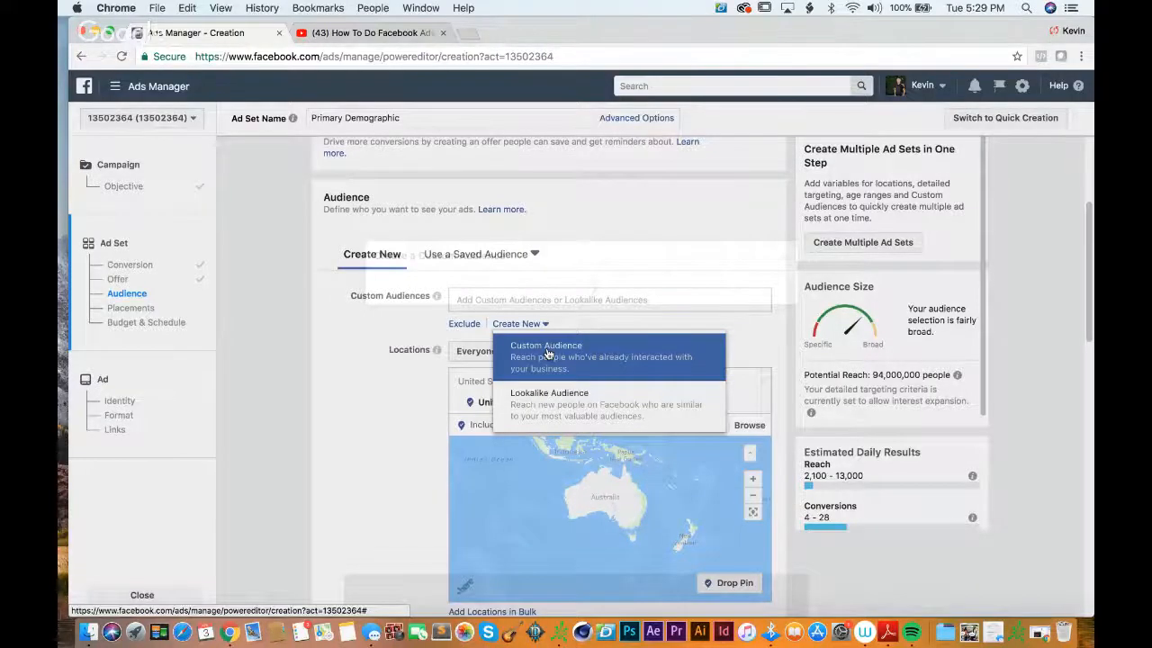
click(546, 351)
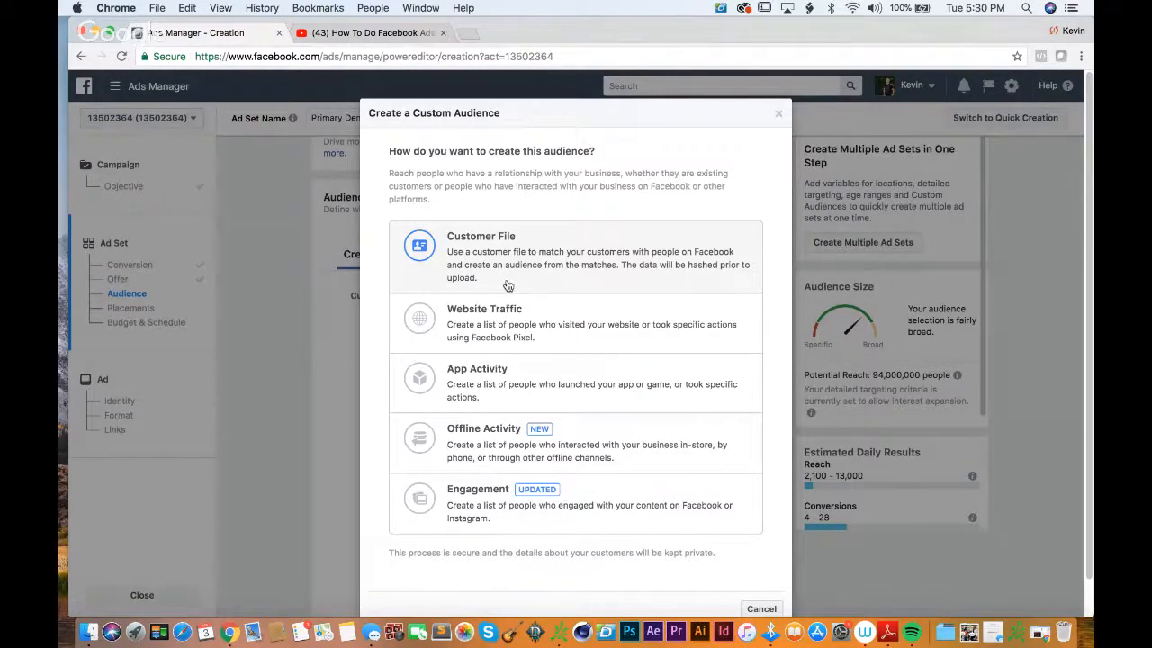
Step: Open hntrco.com in a new tab, submit an email address in the 20% off sign-up pop-up and dismiss it
key(super+t)
text(hntrco.com)
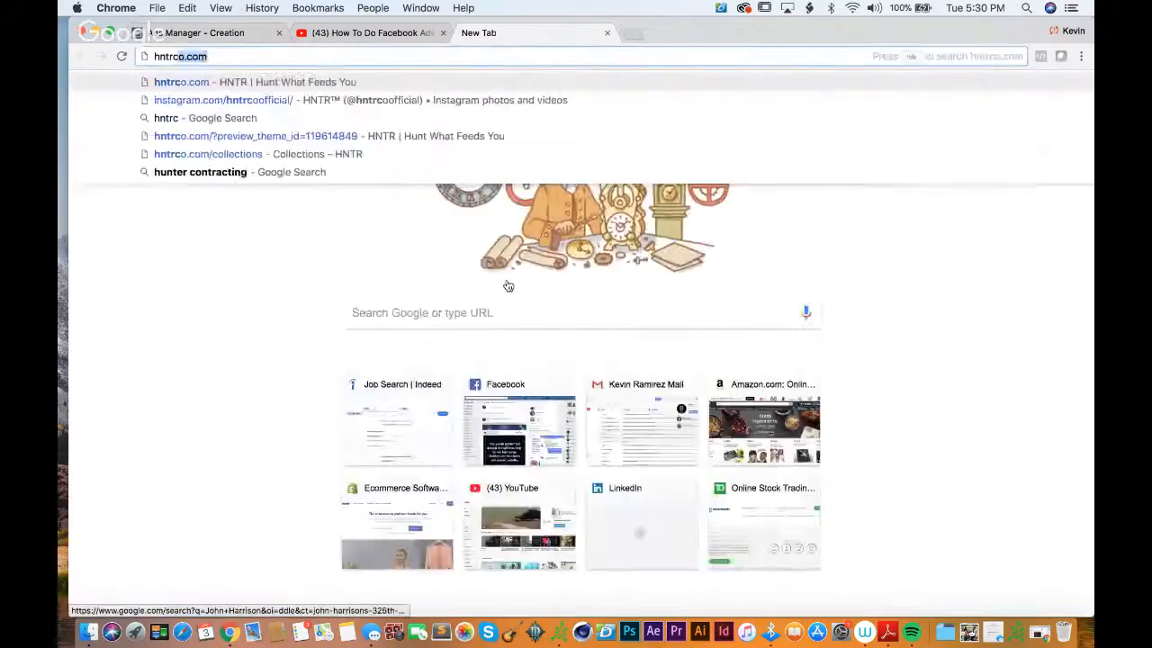
key(Return)
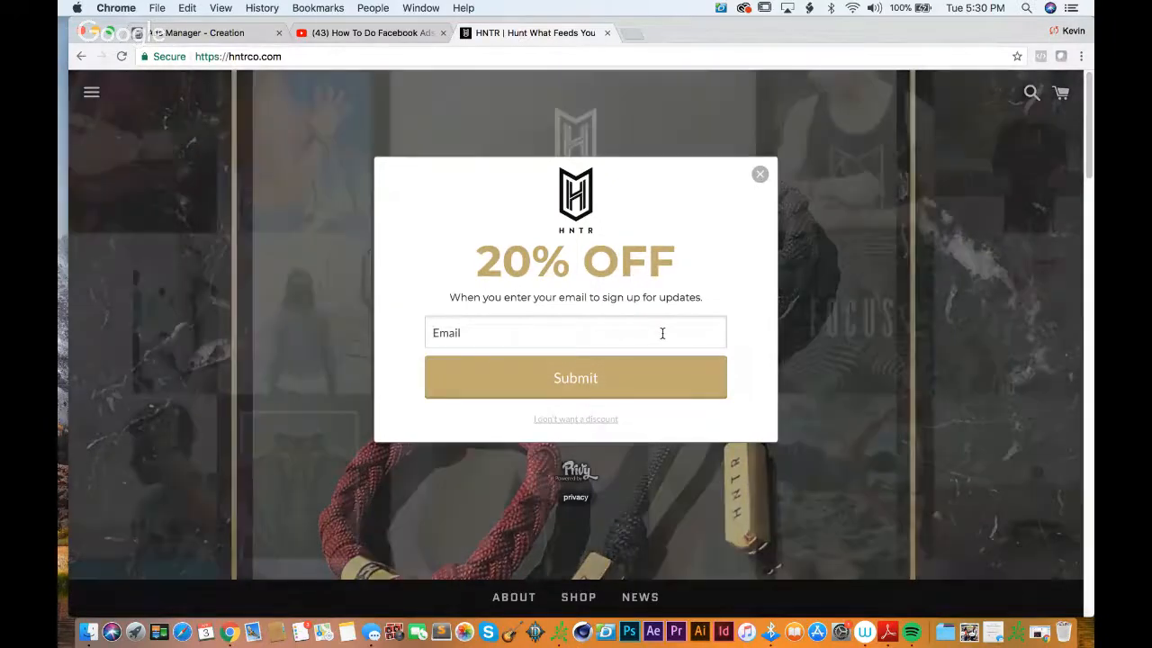
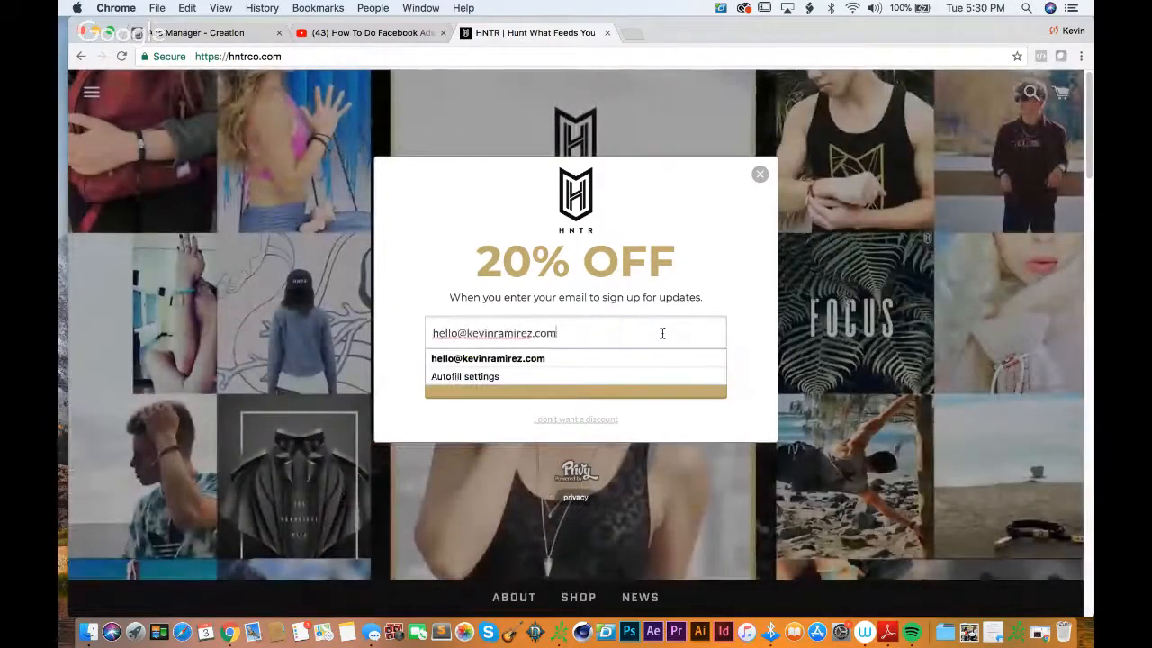
key(Return)
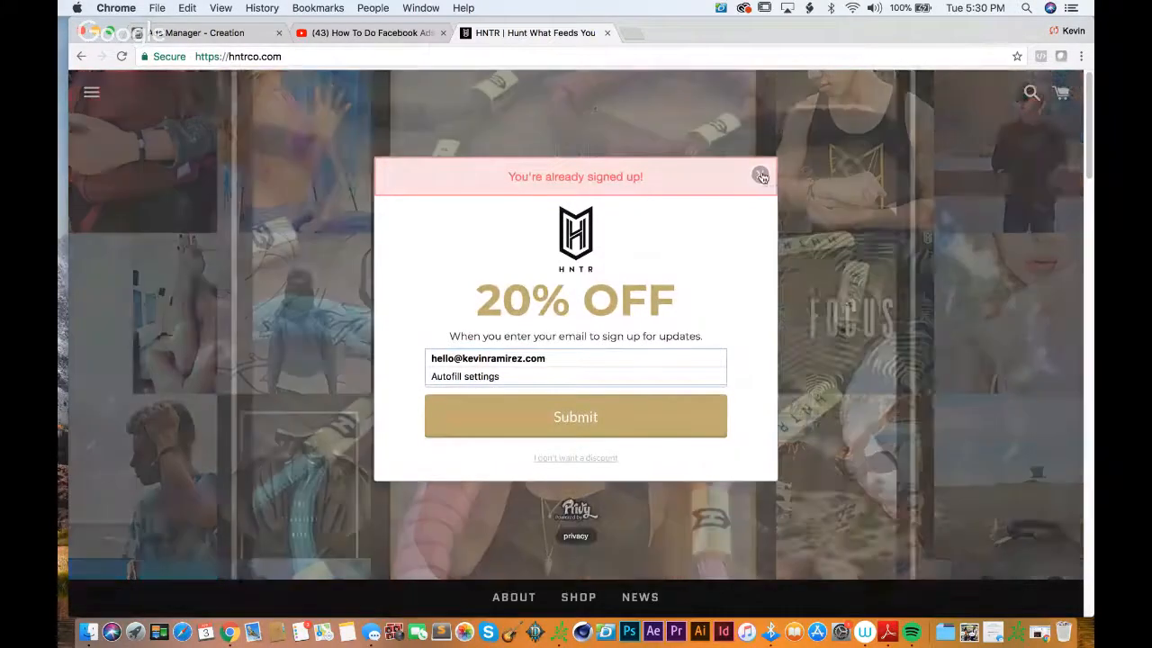
click(762, 175)
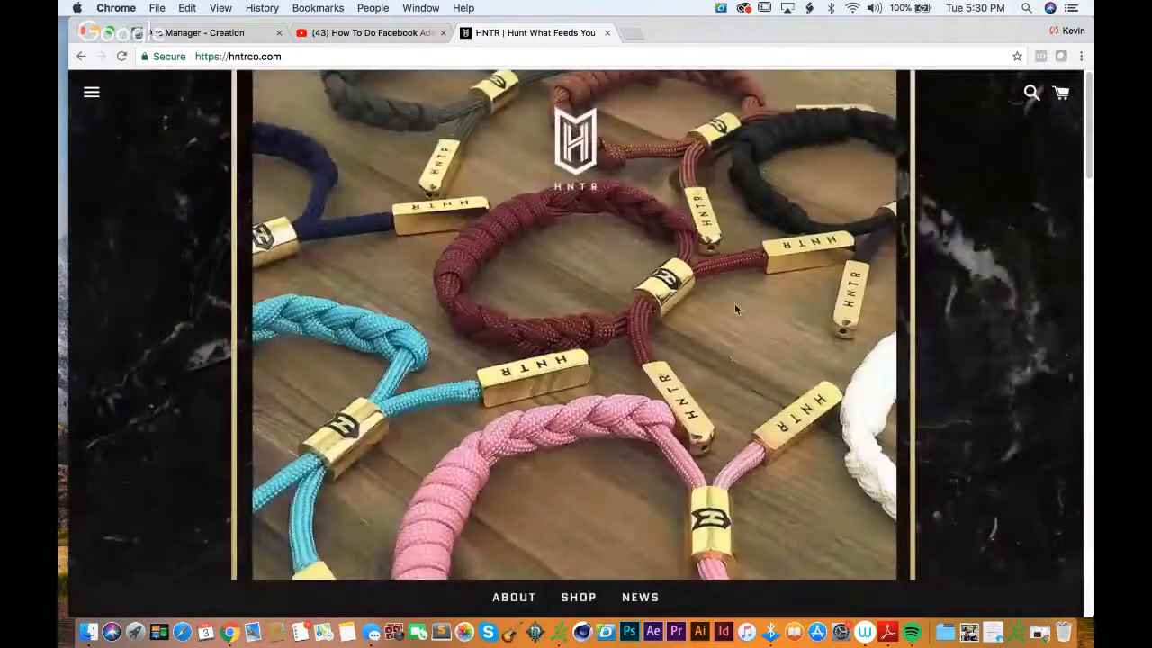
Step: Look over the HNTR home page, close its tab and return to the custom audience creation in Ads Manager
scroll(734, 302, down, 10)
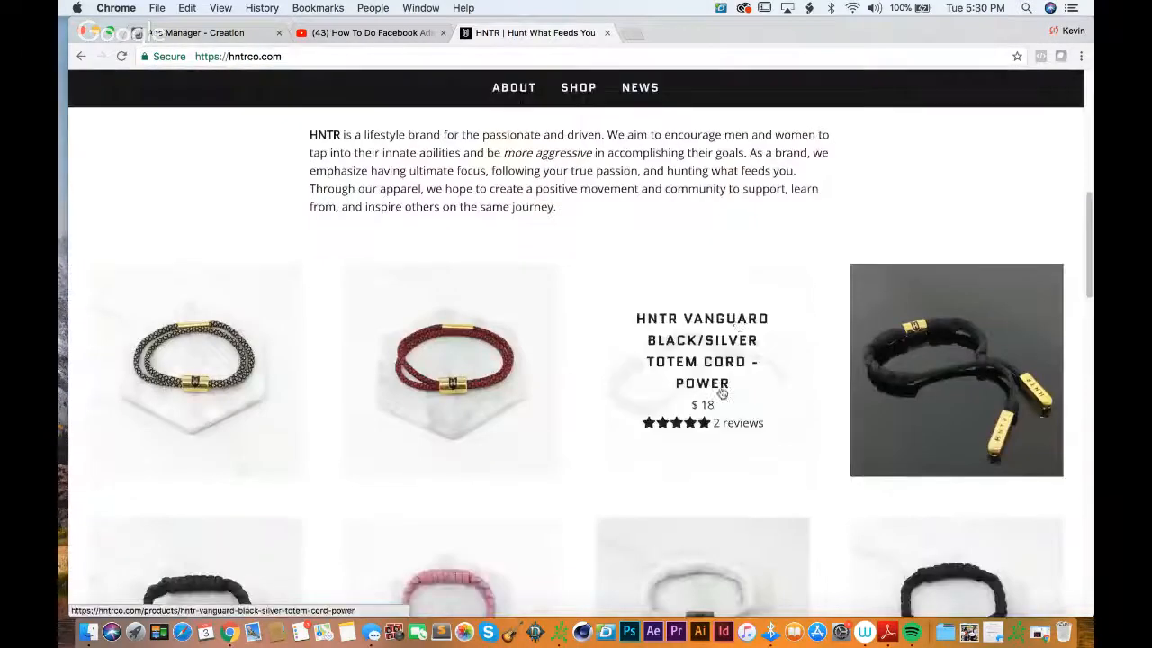
scroll(737, 322, up, 10)
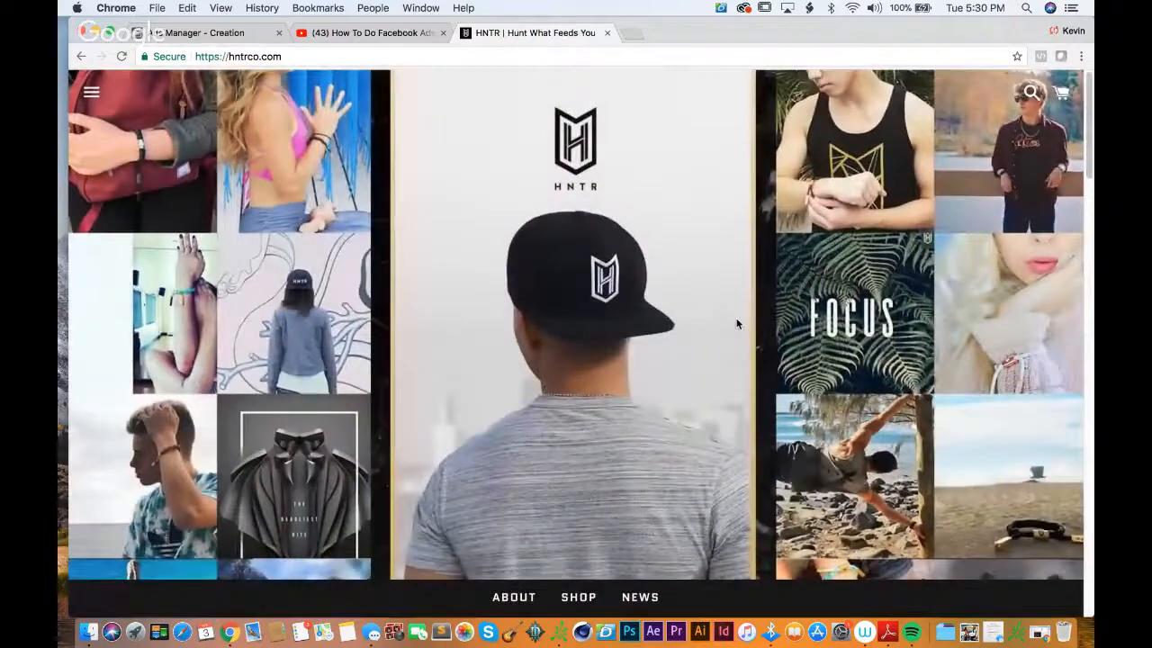
click(608, 33)
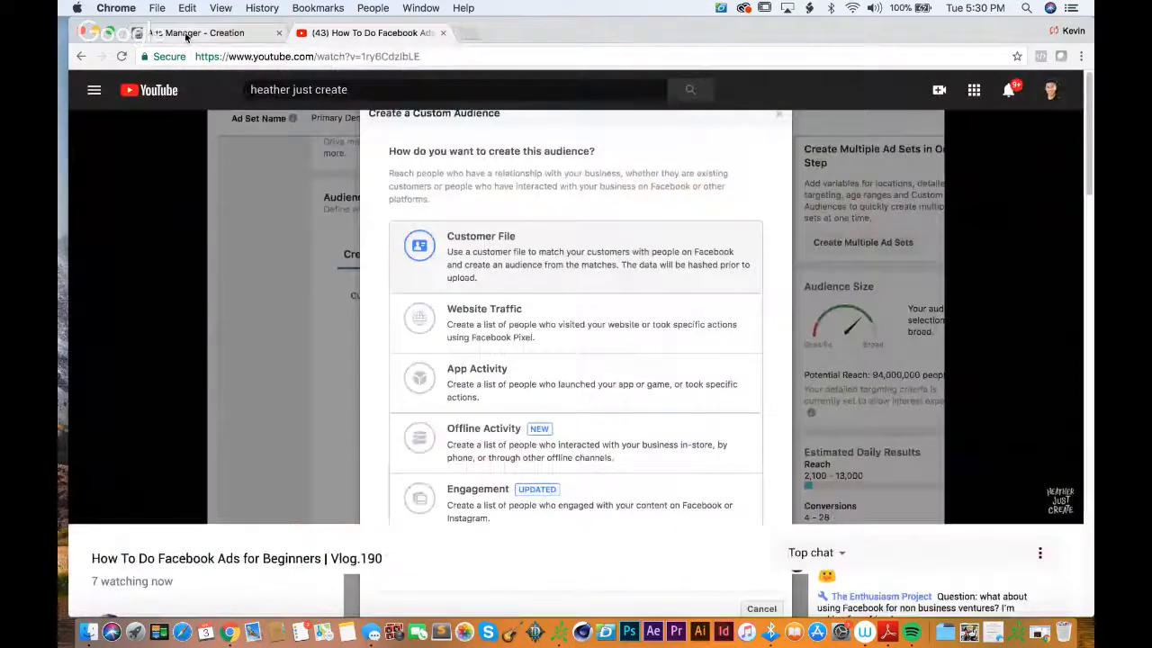
click(187, 34)
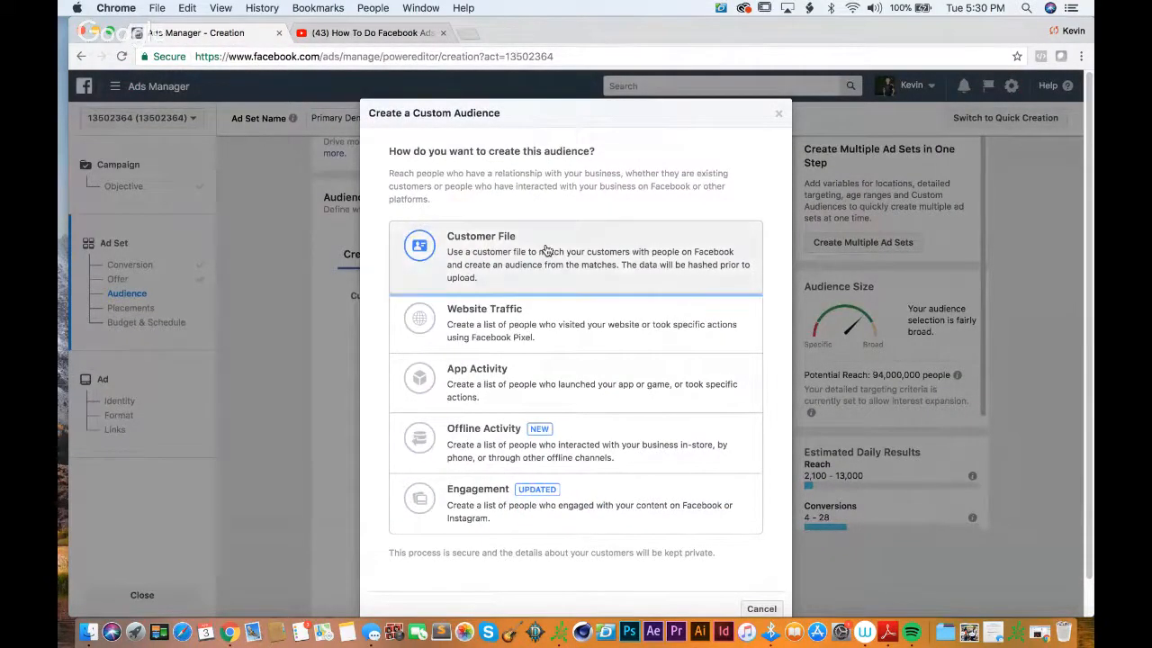
Step: View the Import from MailChimp option for a Customer File custom audience and close the dialog
click(546, 250)
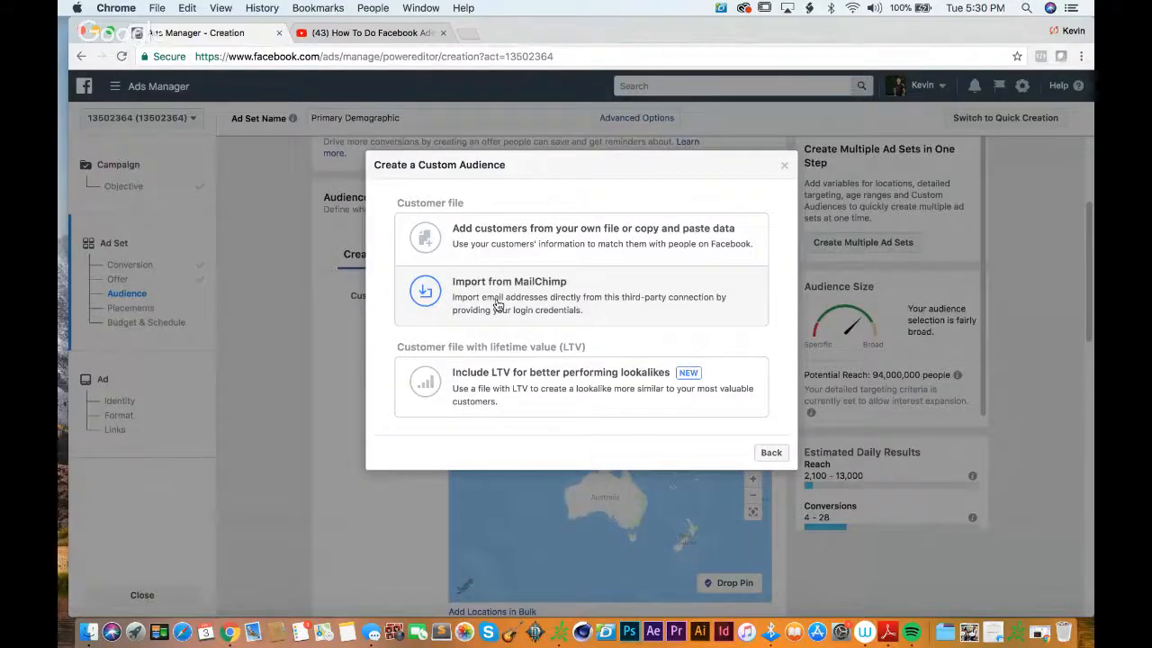
click(555, 274)
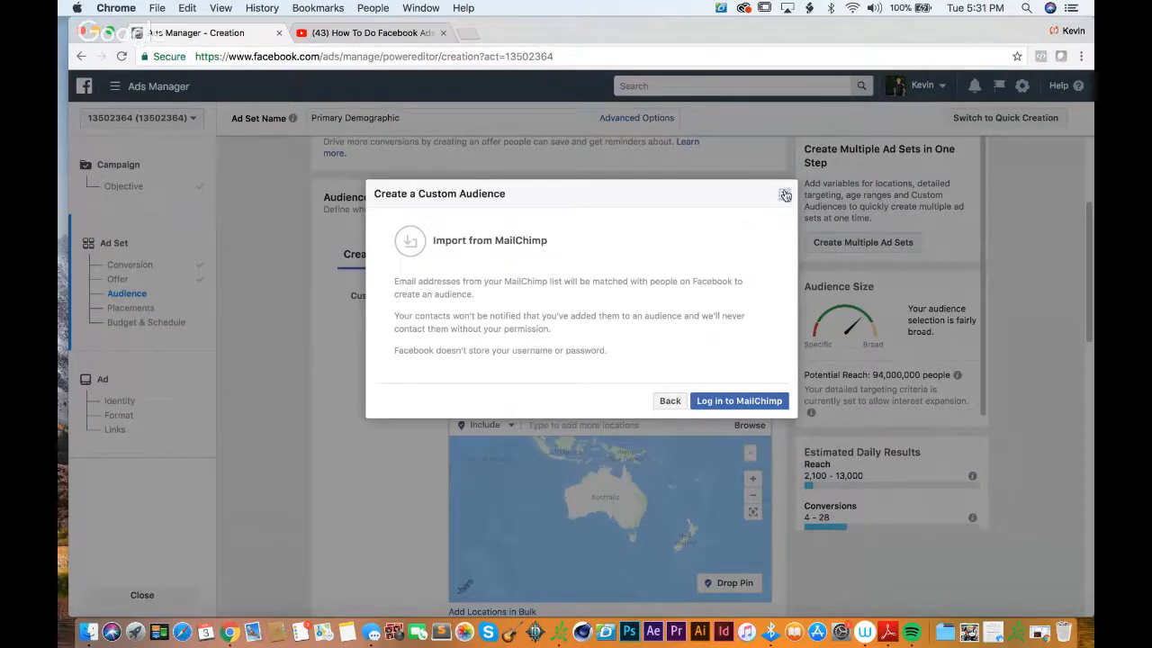
click(783, 193)
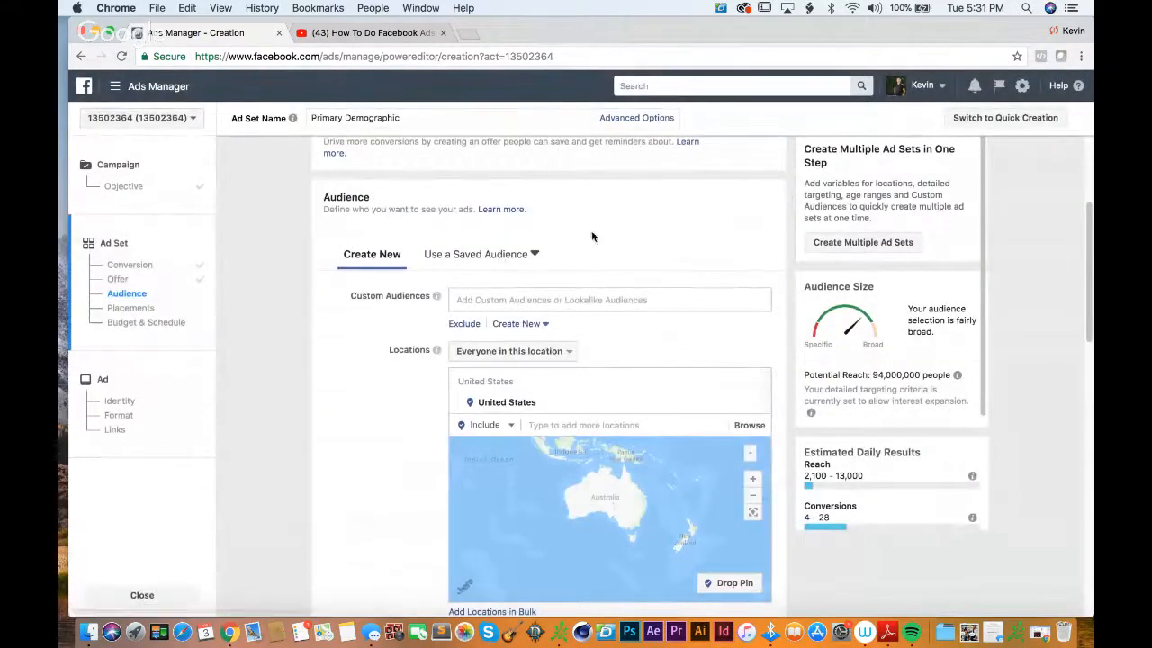
Step: Start another custom audience, view the option to add a customer file or pasted data, and close the dialog
click(529, 325)
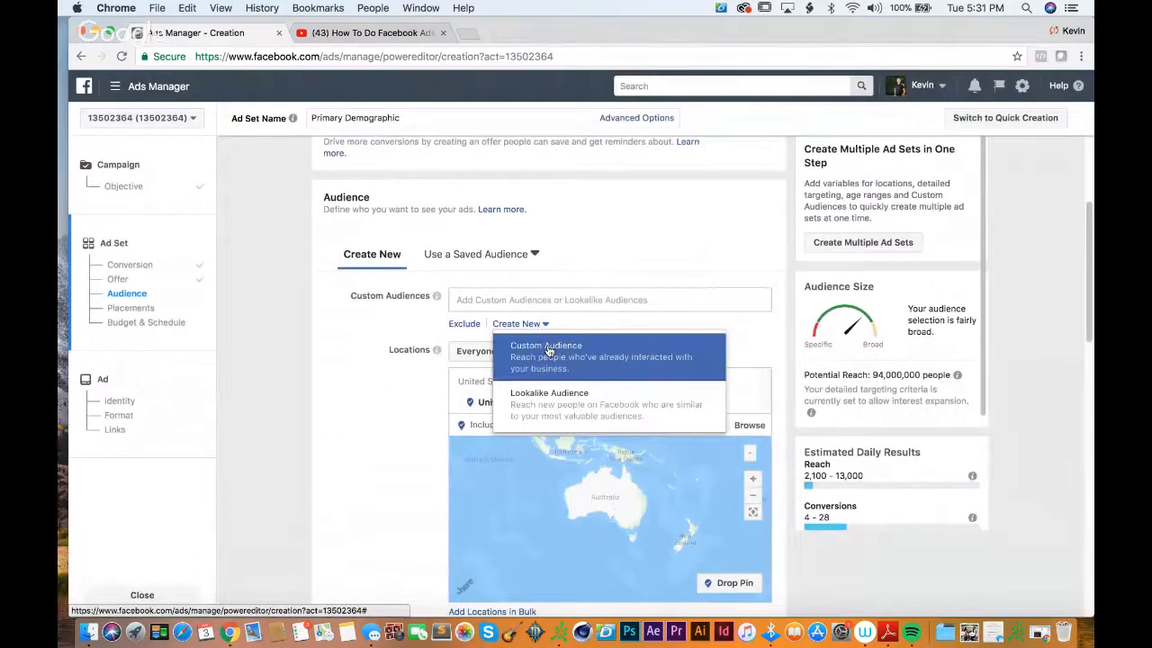
click(546, 349)
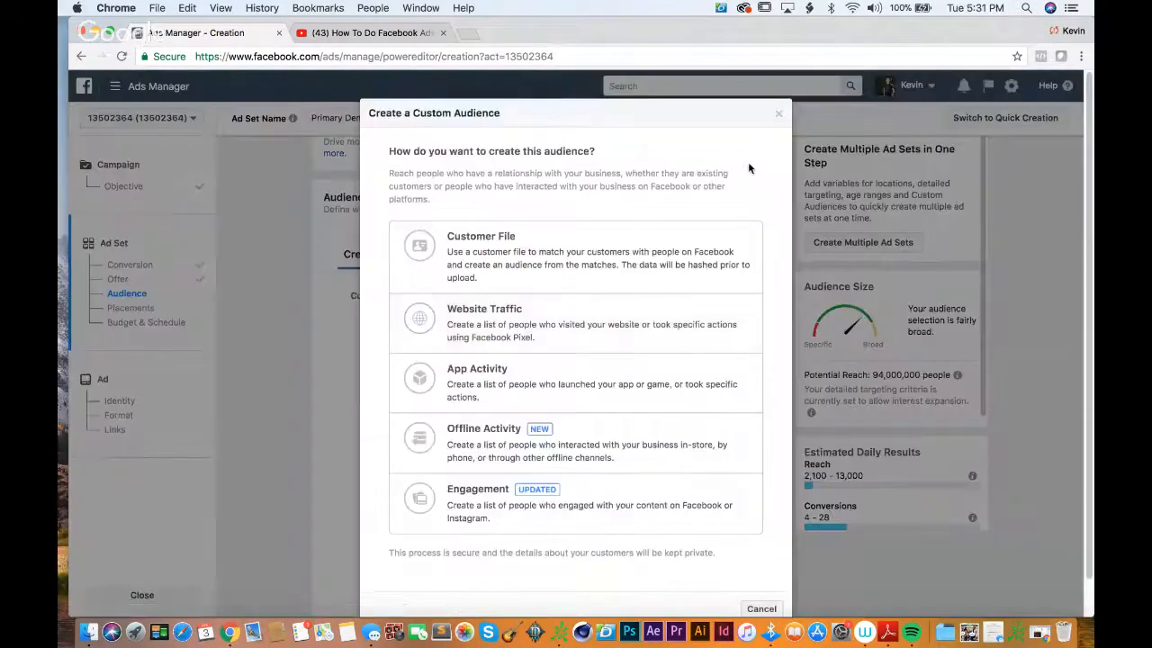
click(602, 280)
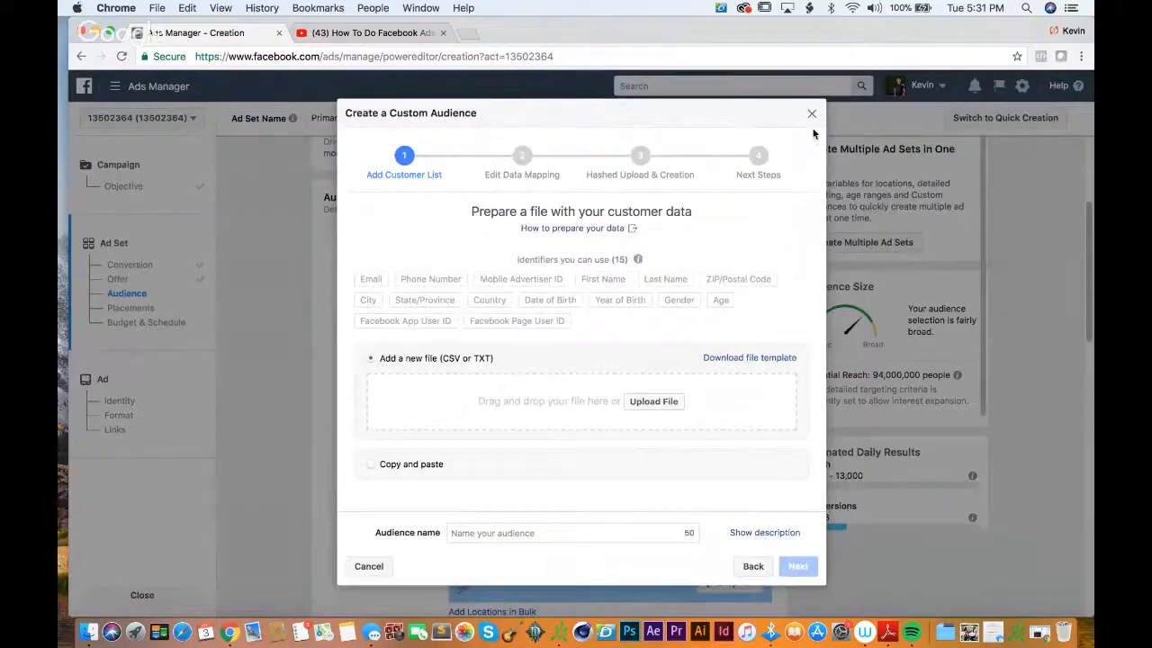
click(810, 115)
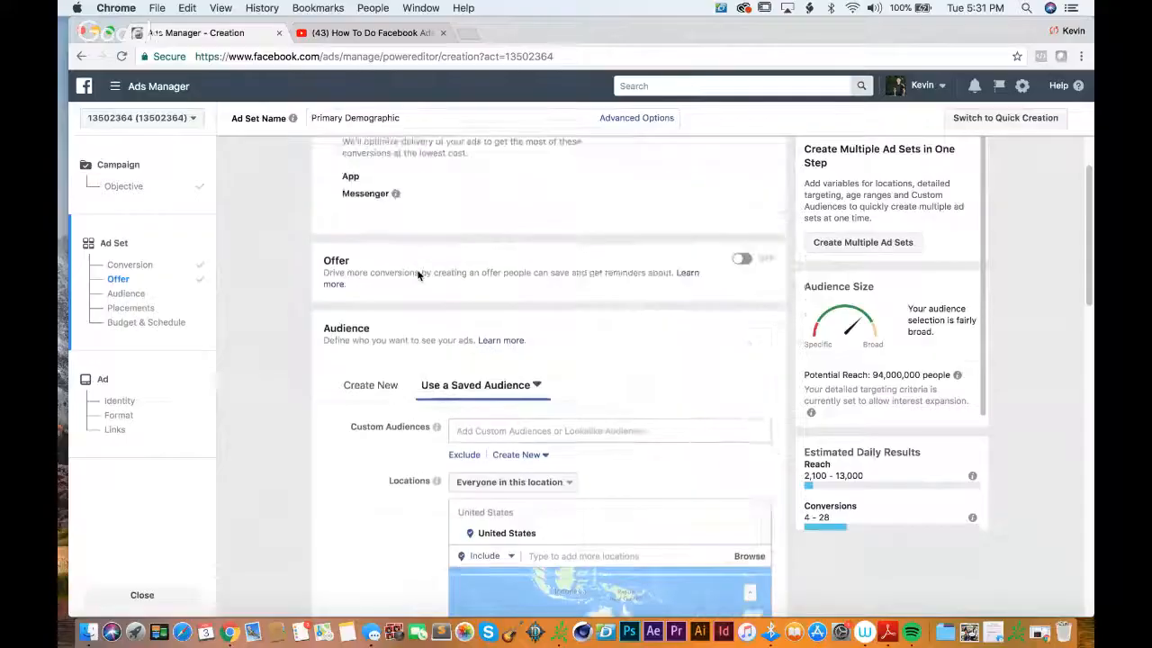
Step: Leave the ad set creation and open the account's Audiences library
scroll(417, 269, up, 5)
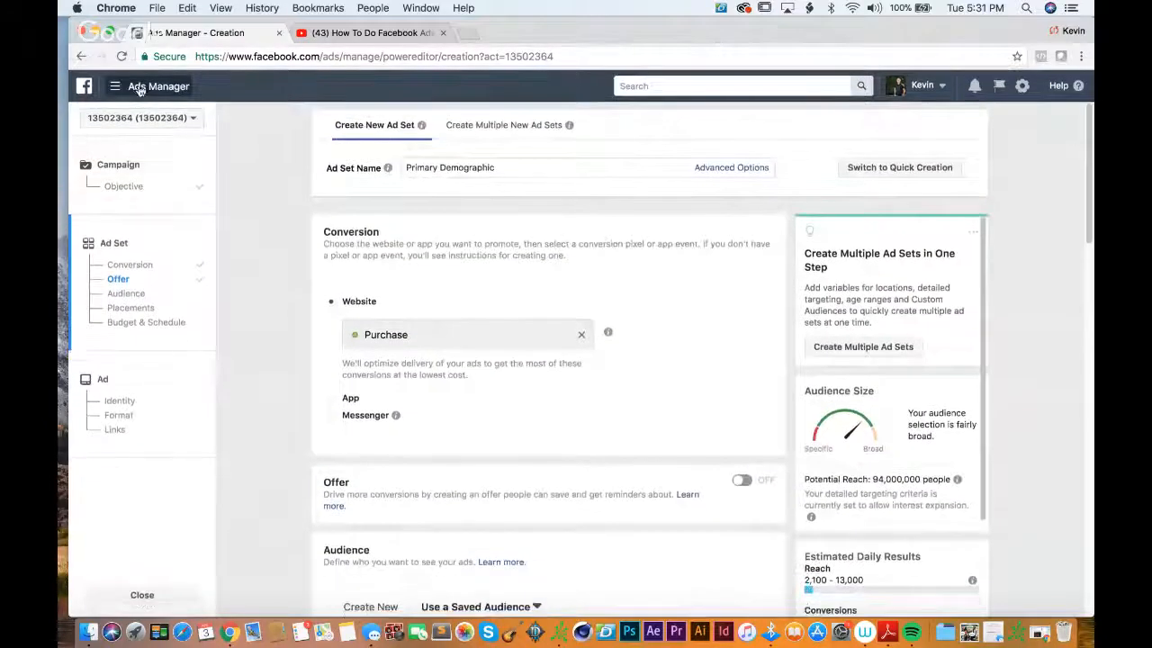
click(139, 87)
click(104, 186)
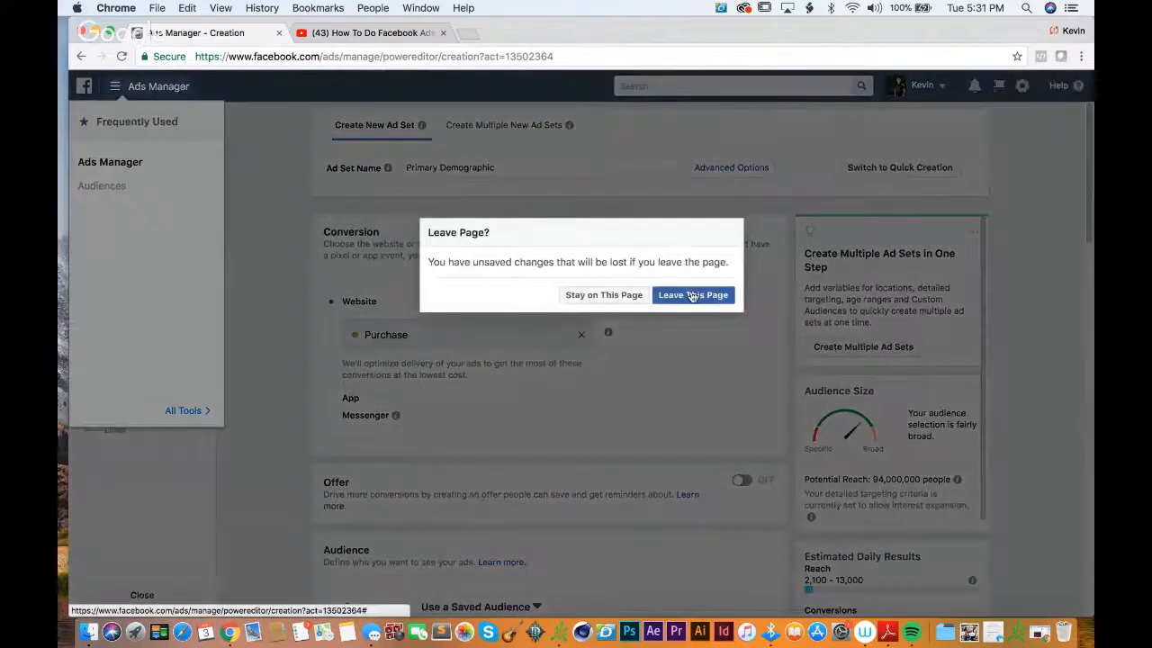
click(691, 295)
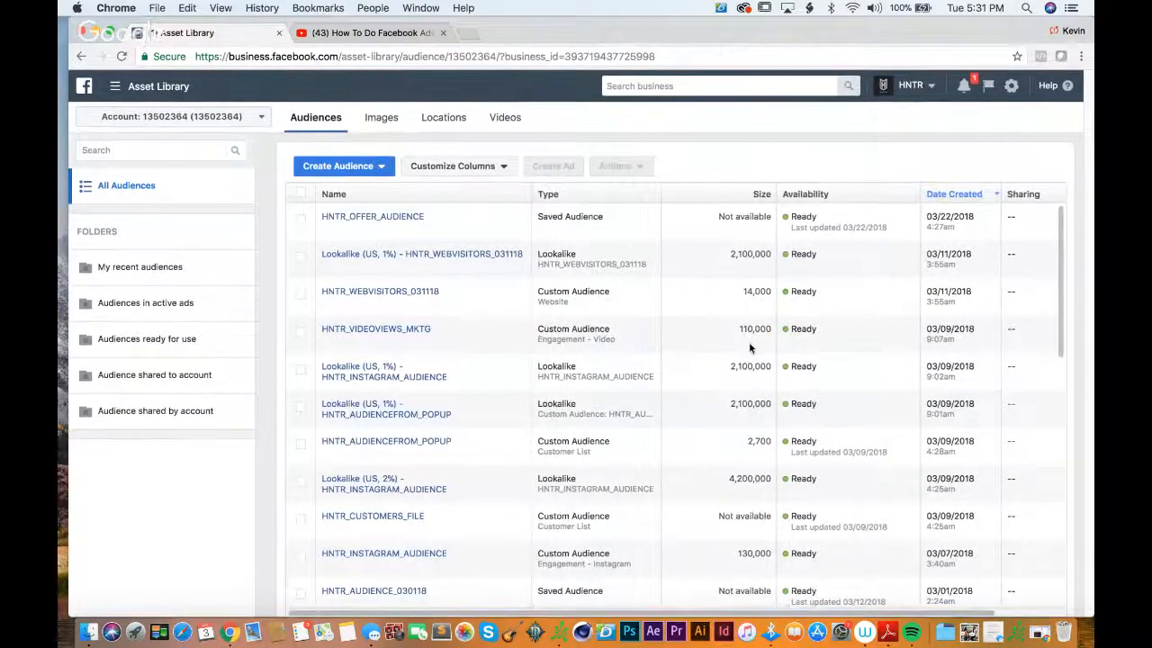
Step: Glance over the audience list, check the YouTube live stream in the other tab and return to the Asset Library
scroll(748, 348, left, 5)
scroll(749, 348, right, 5)
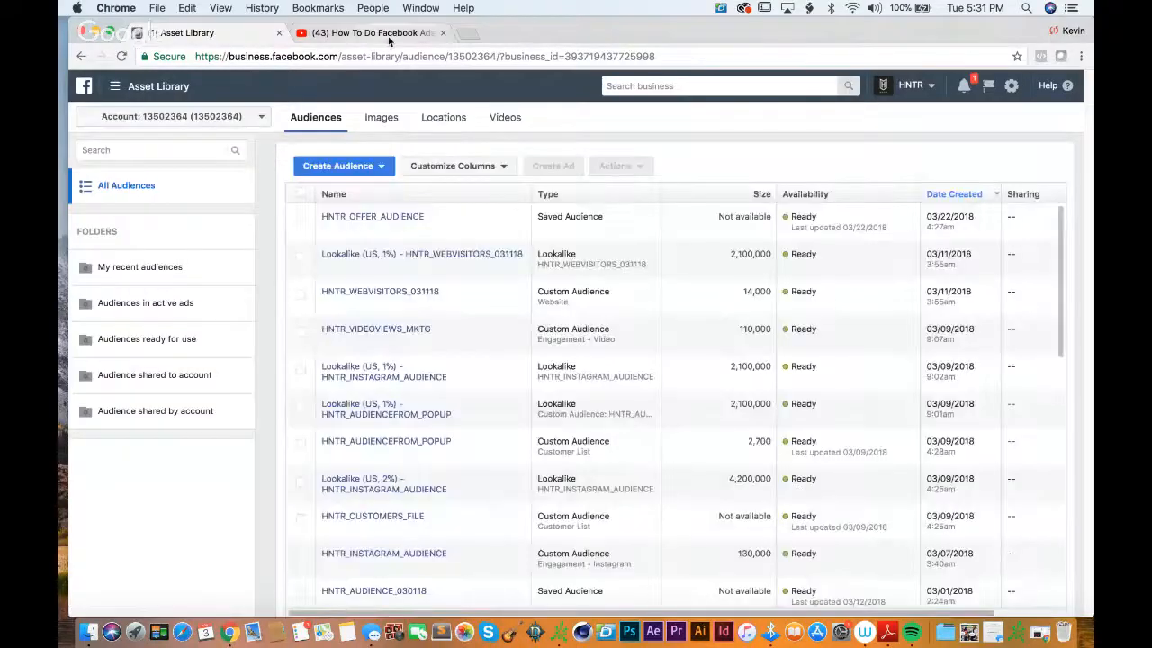
click(388, 33)
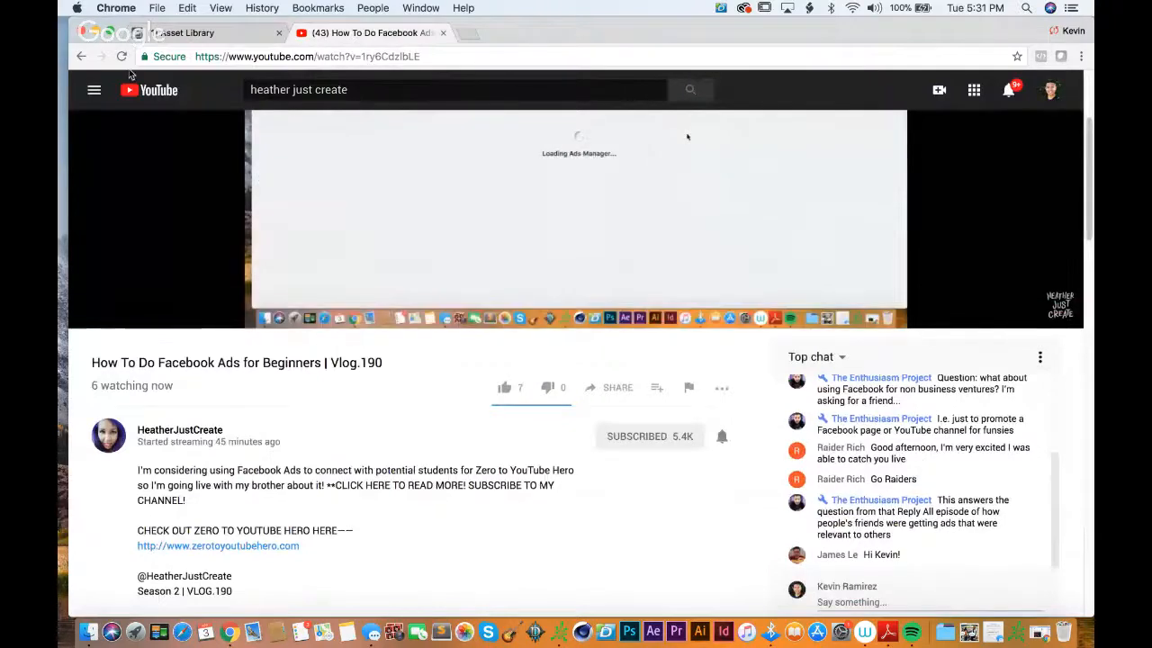
click(164, 33)
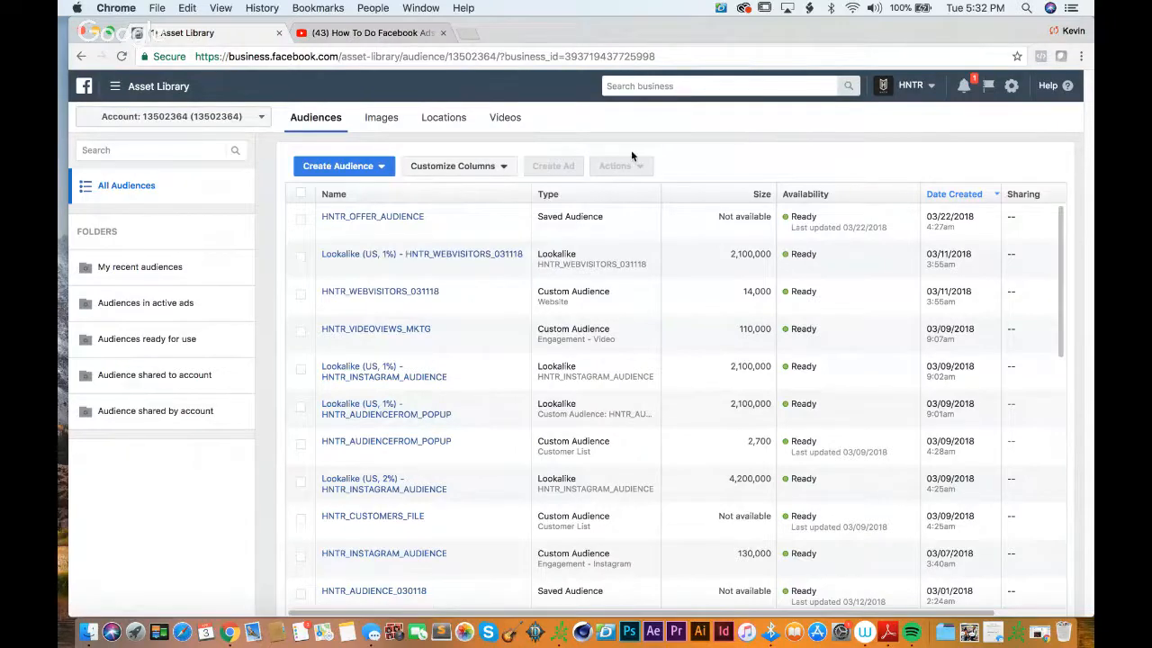
Step: Look through the list of custom, lookalike and saved audiences, including the summary of HNTR_AUDIENCE_030118
scroll(512, 323, down, 3)
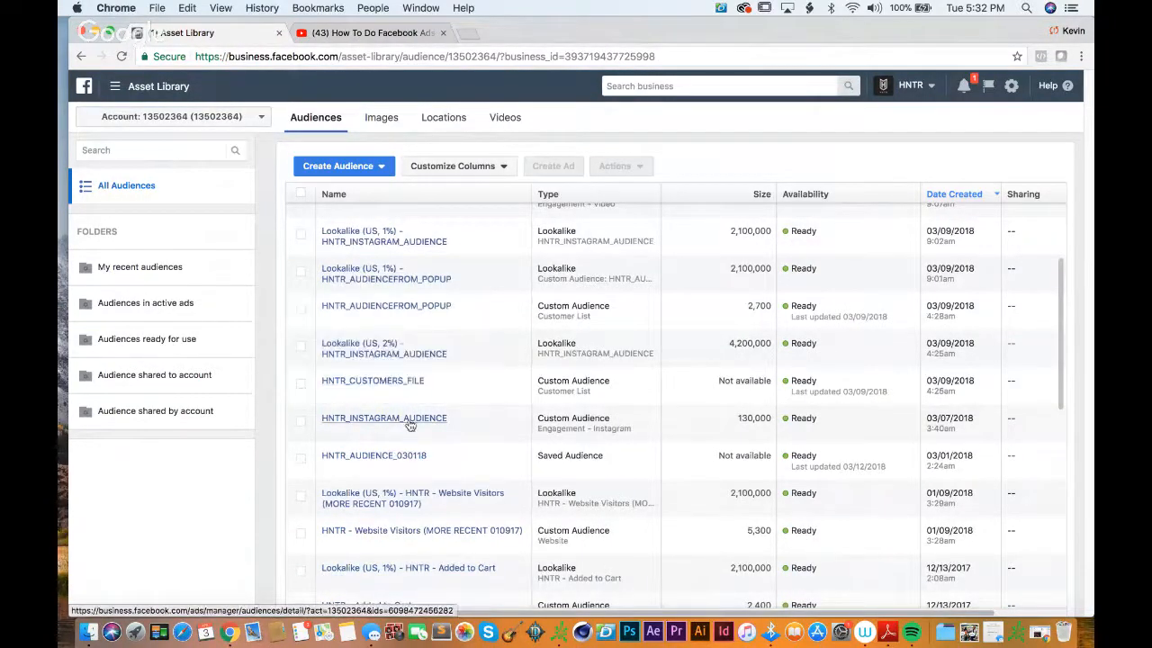
mouse_move(408, 460)
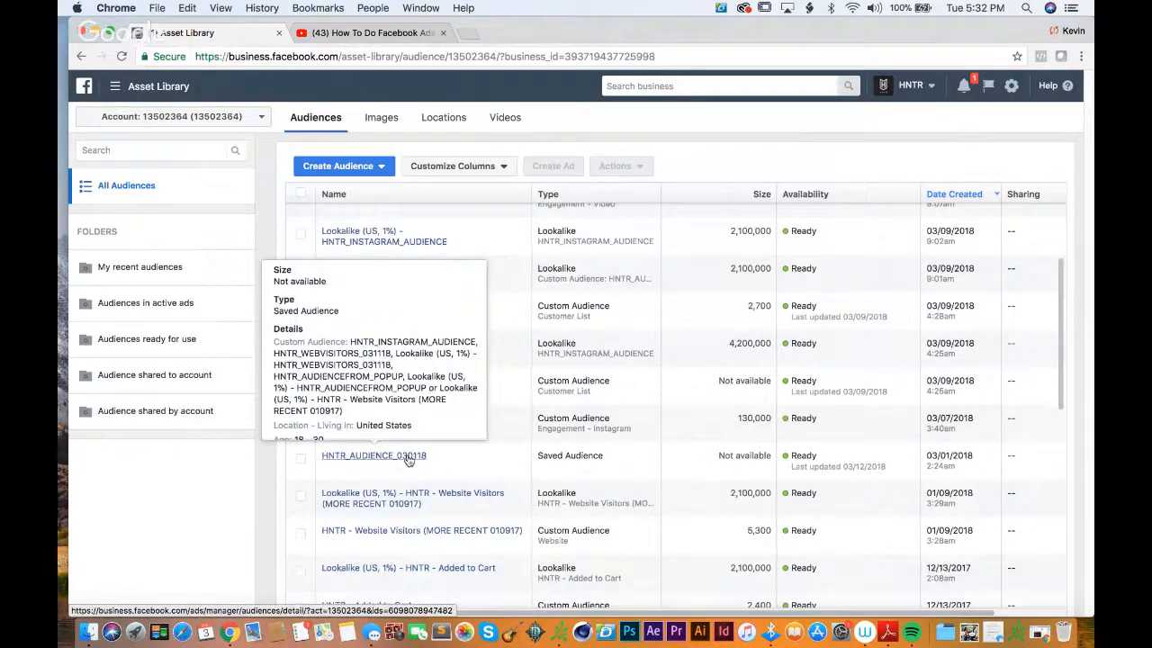
scroll(502, 455, down, 2)
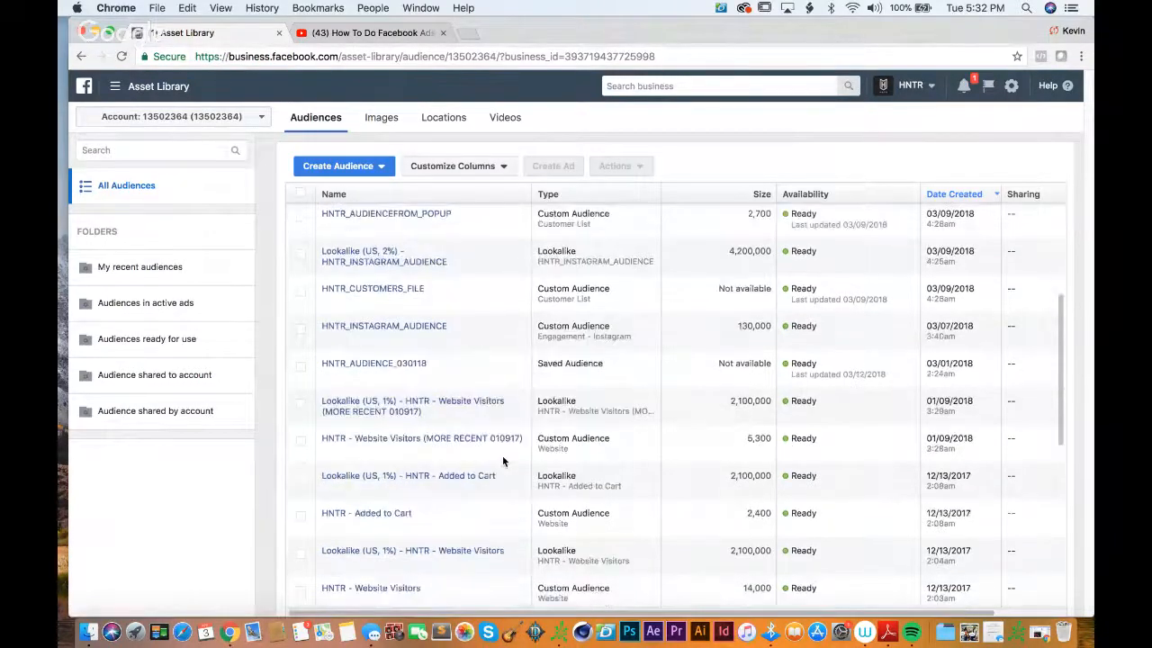
scroll(502, 461, down, 2)
scroll(502, 461, up, 7)
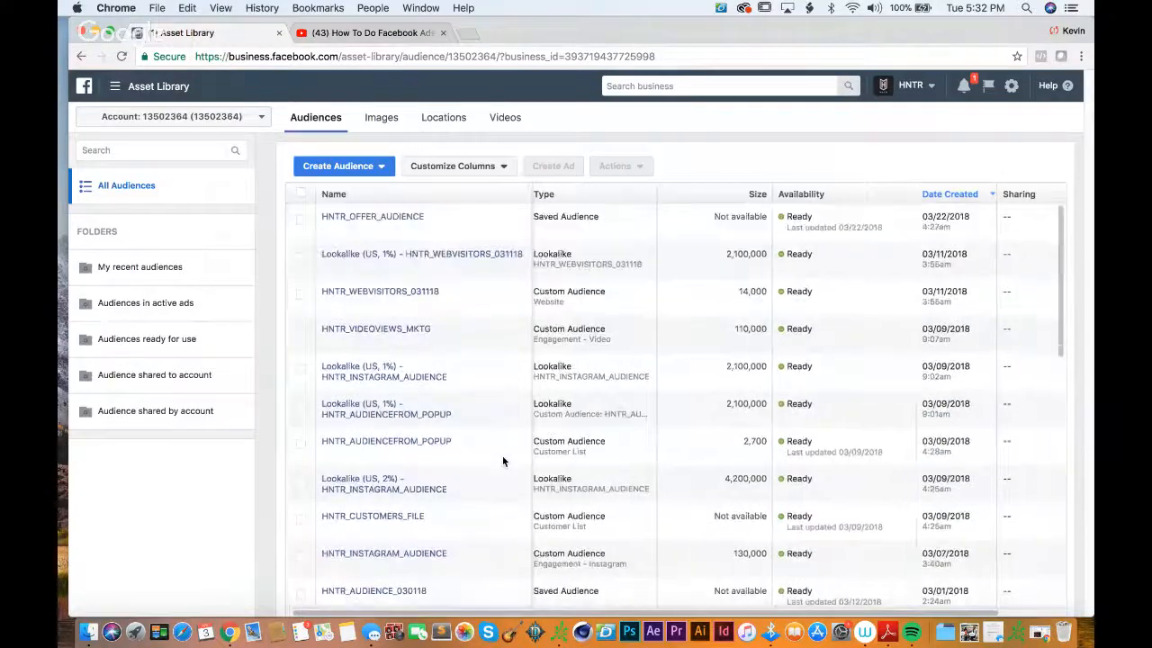
scroll(503, 458, right, 1)
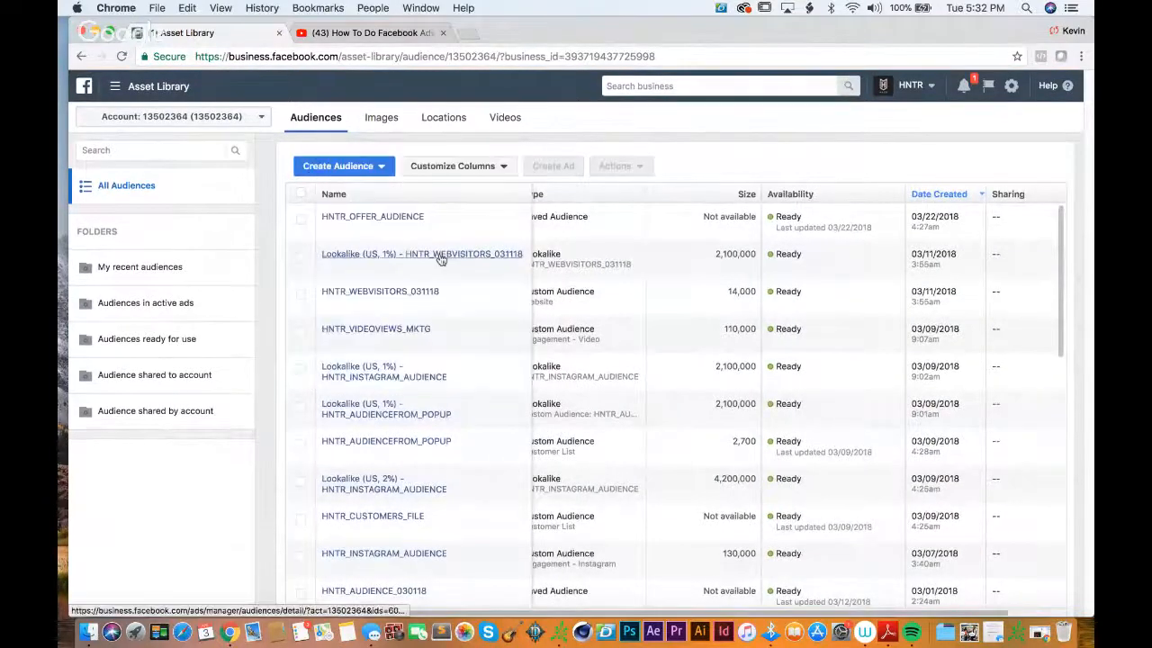
scroll(482, 336, left, 6)
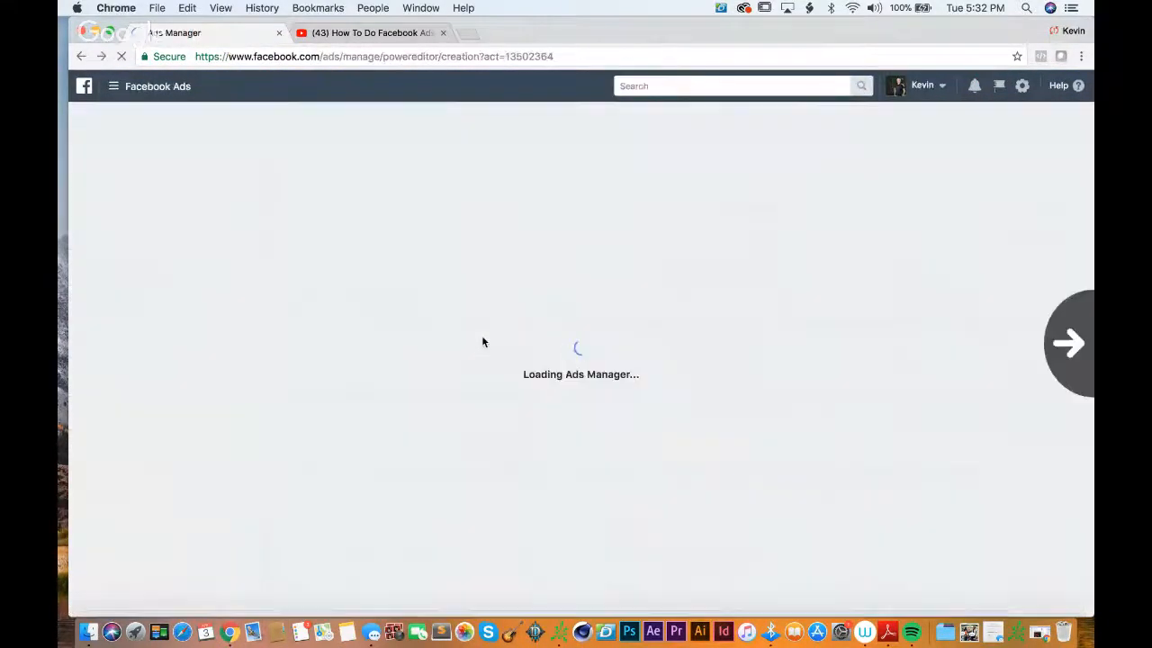
scroll(482, 342, right, 5)
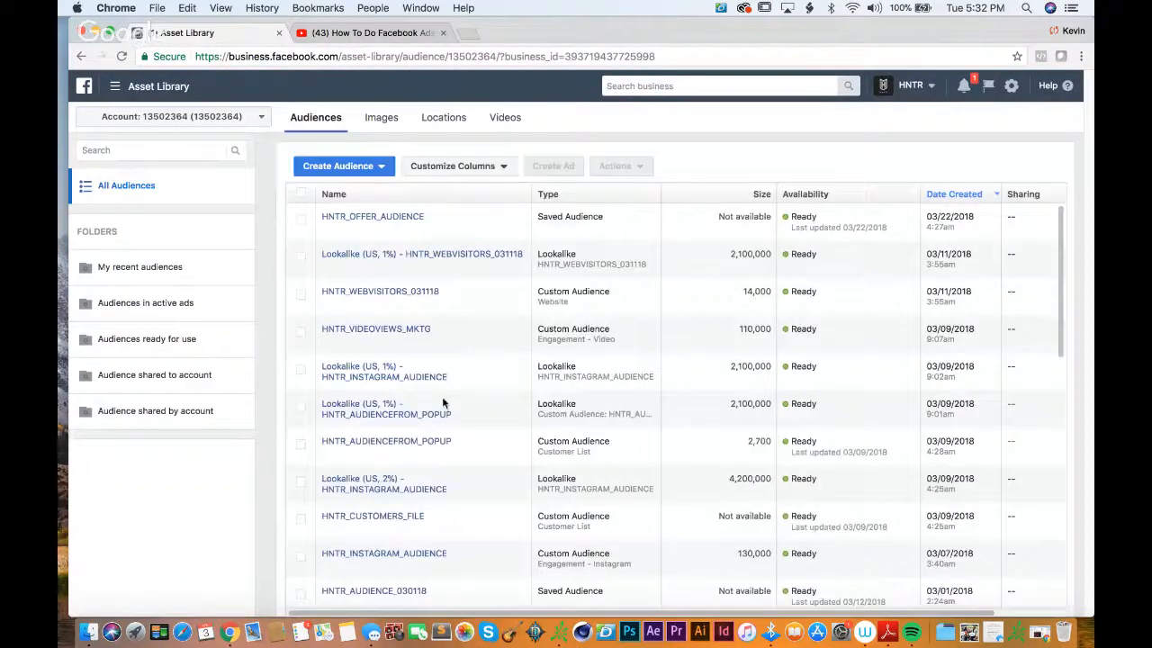
Step: Review the details and history of the HNTR_AUDIENCEFROM_POPUP custom audience, and close its details
click(405, 441)
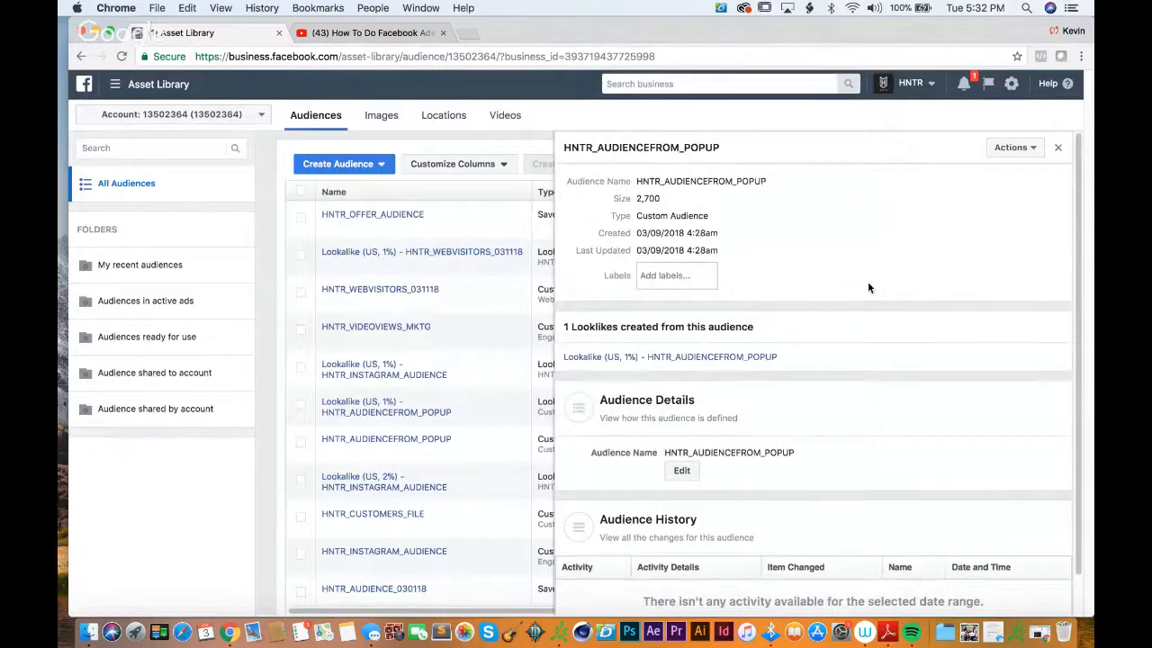
scroll(868, 287, down, 1)
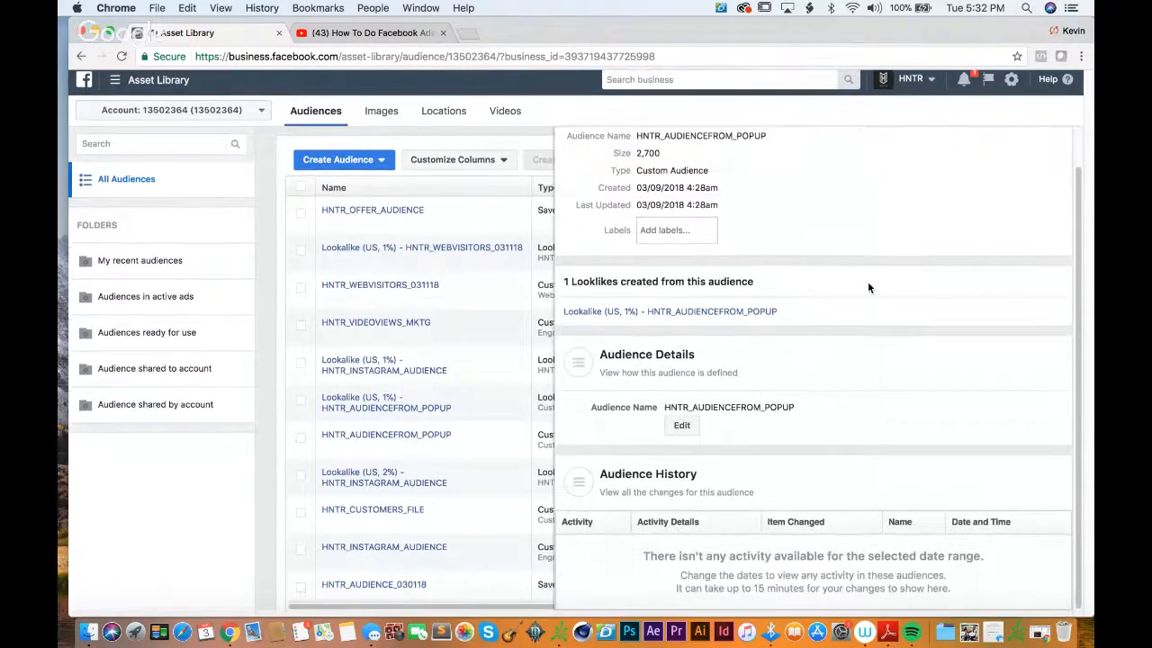
scroll(869, 288, up, 1)
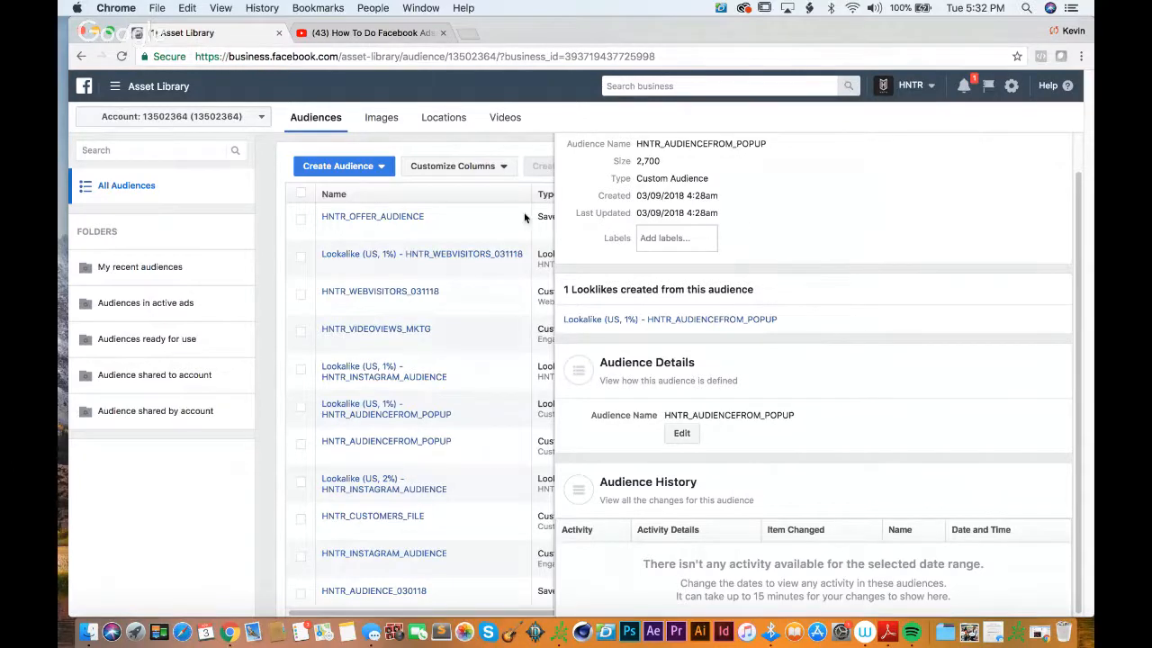
scroll(820, 302, up, 2)
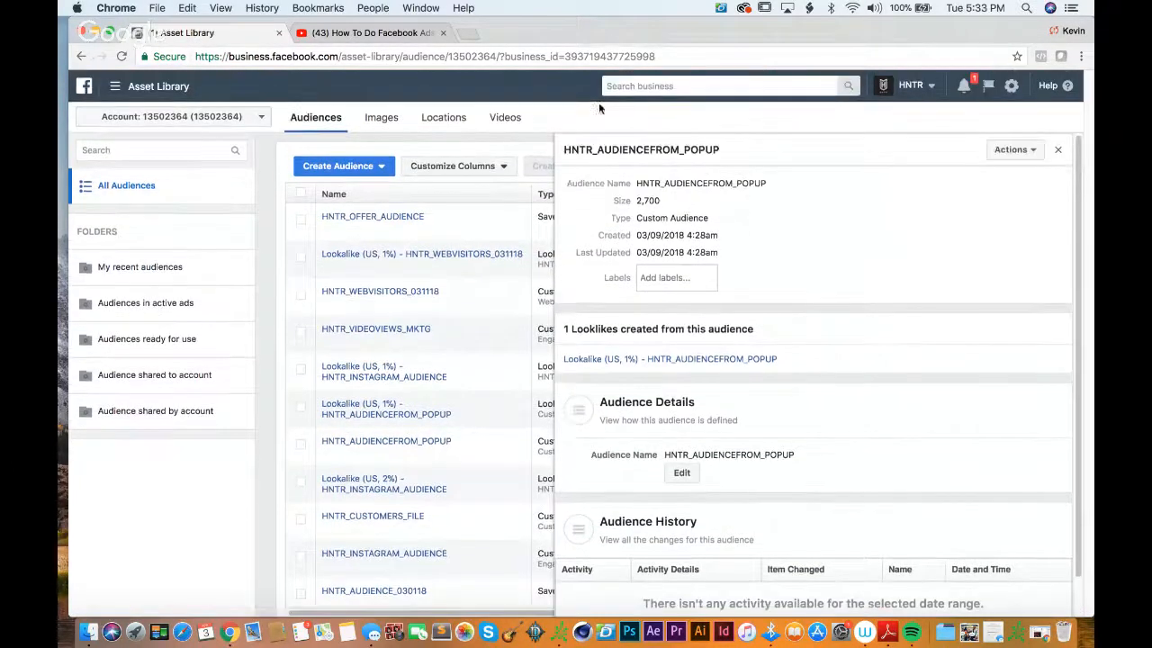
click(1057, 150)
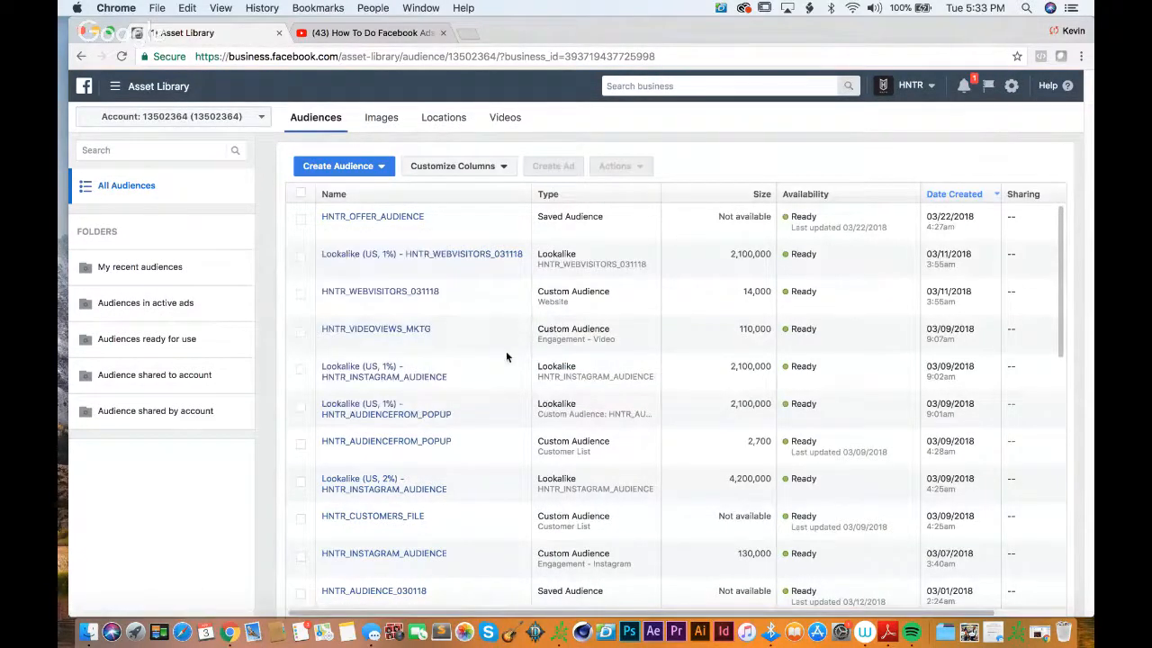
Step: Select the HNTR_AUDIENCEFROM_POPUP audience and start a new Lookalike Audience with it as the source
click(303, 445)
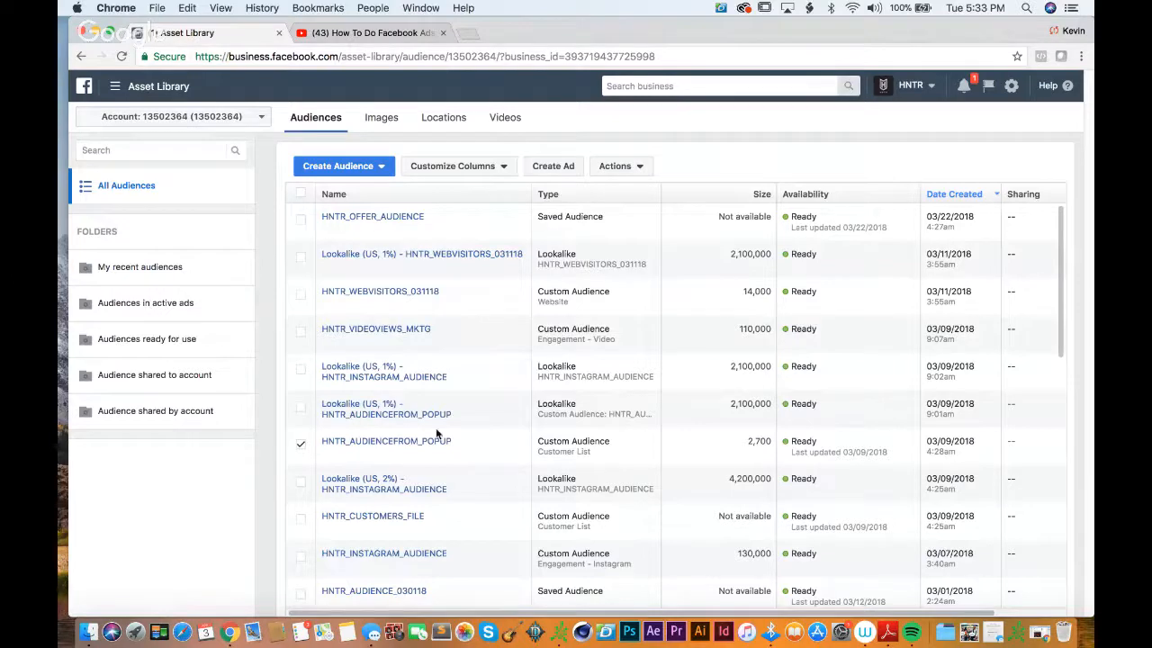
click(763, 442)
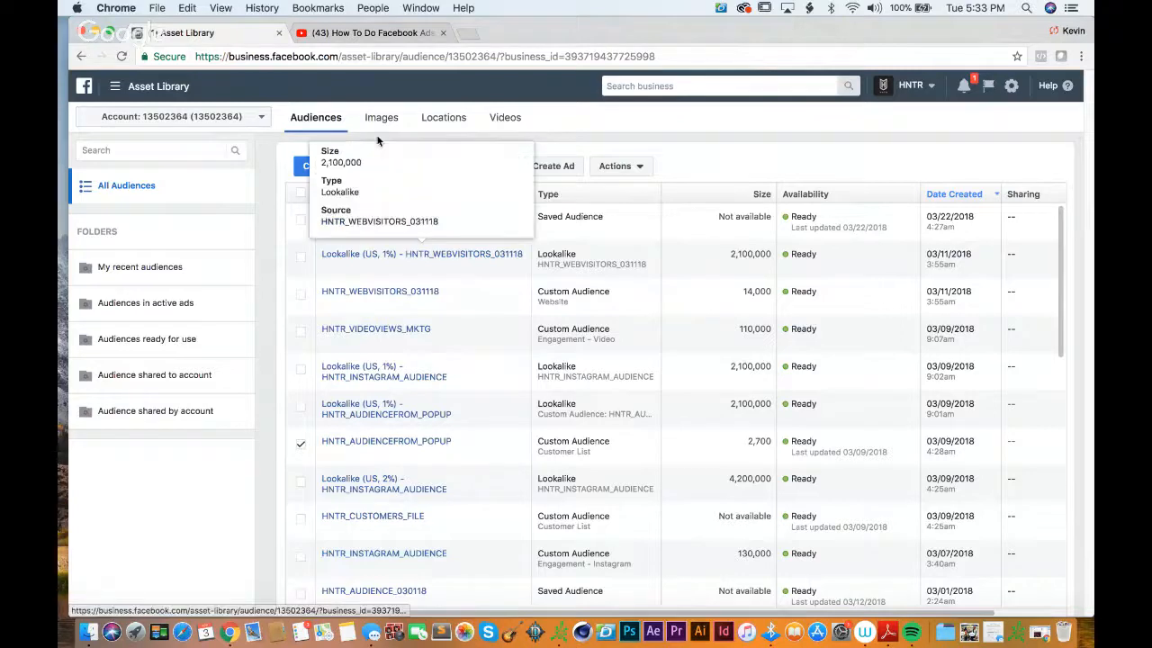
click(340, 165)
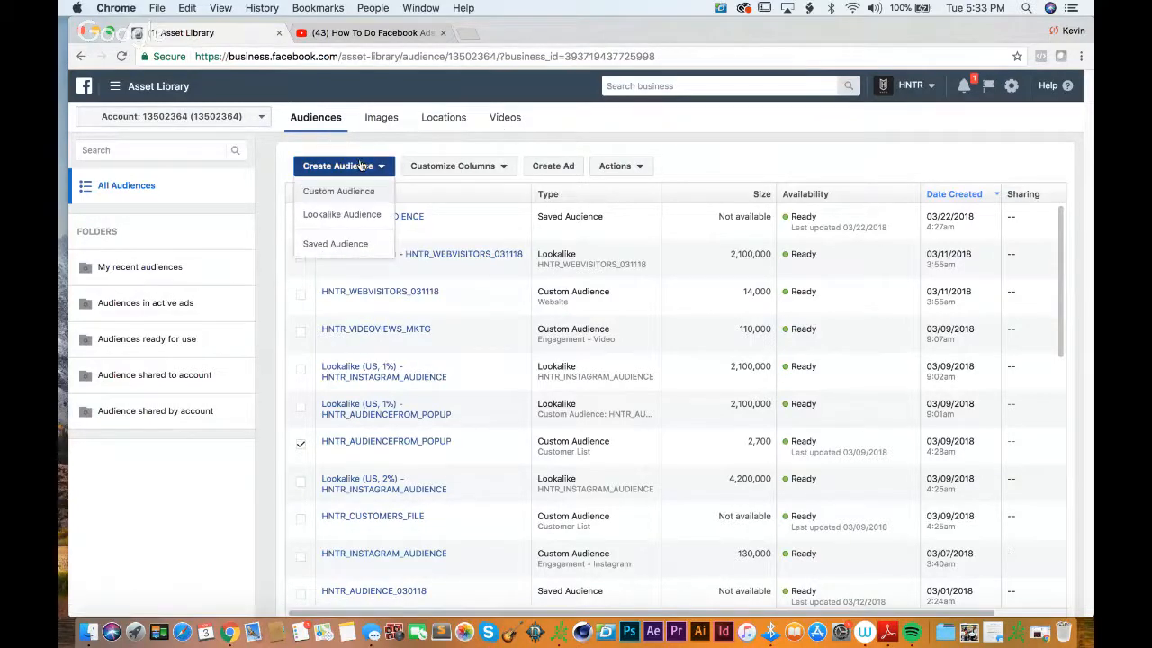
click(343, 216)
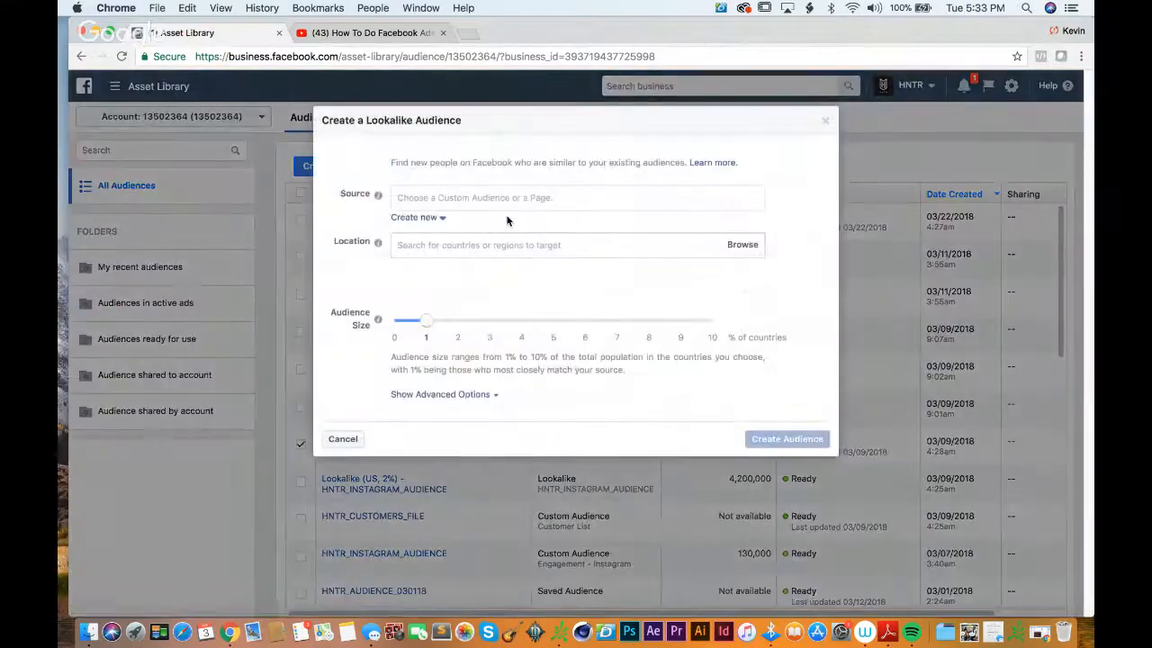
click(522, 199)
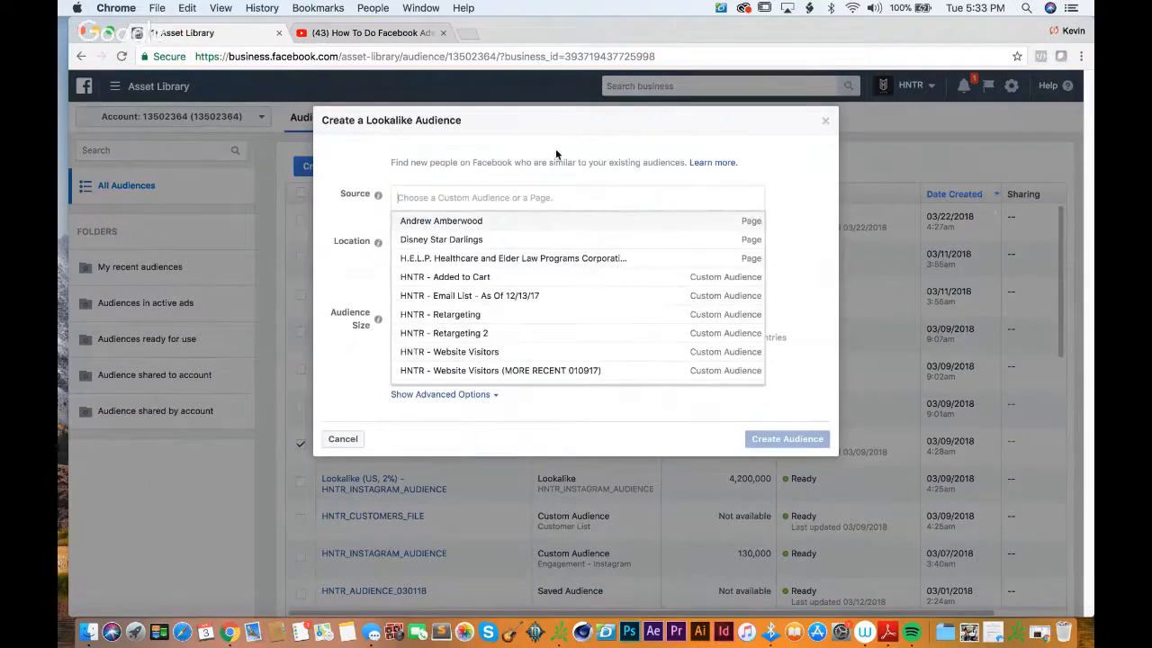
click(548, 127)
click(563, 198)
scroll(536, 260, down, 4)
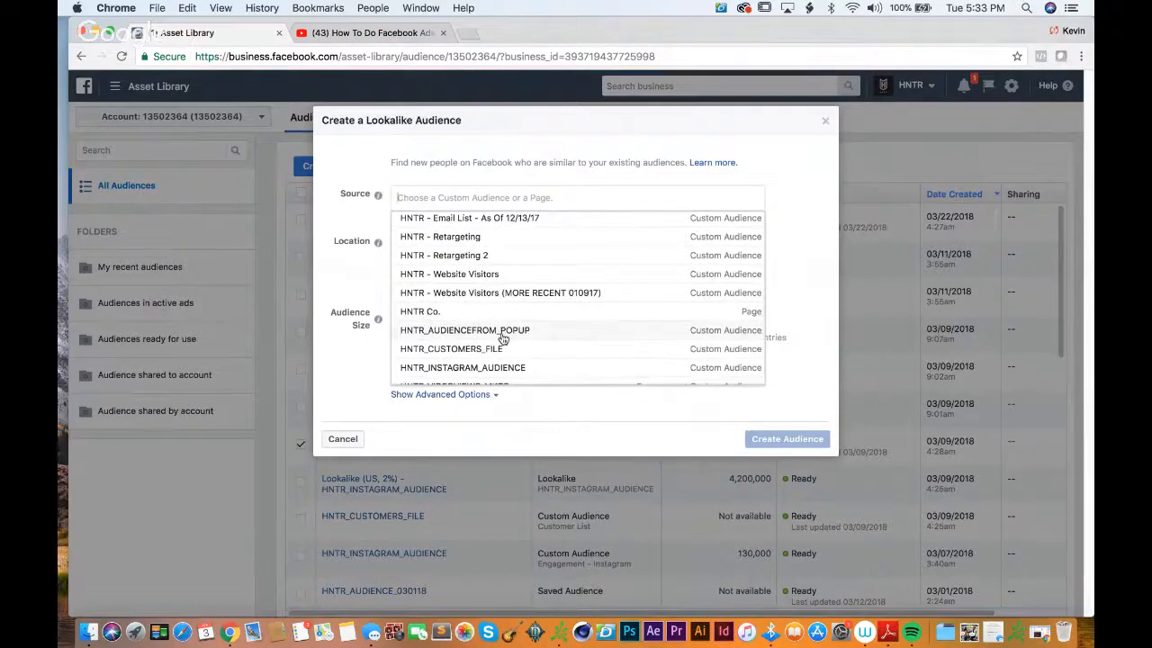
click(502, 330)
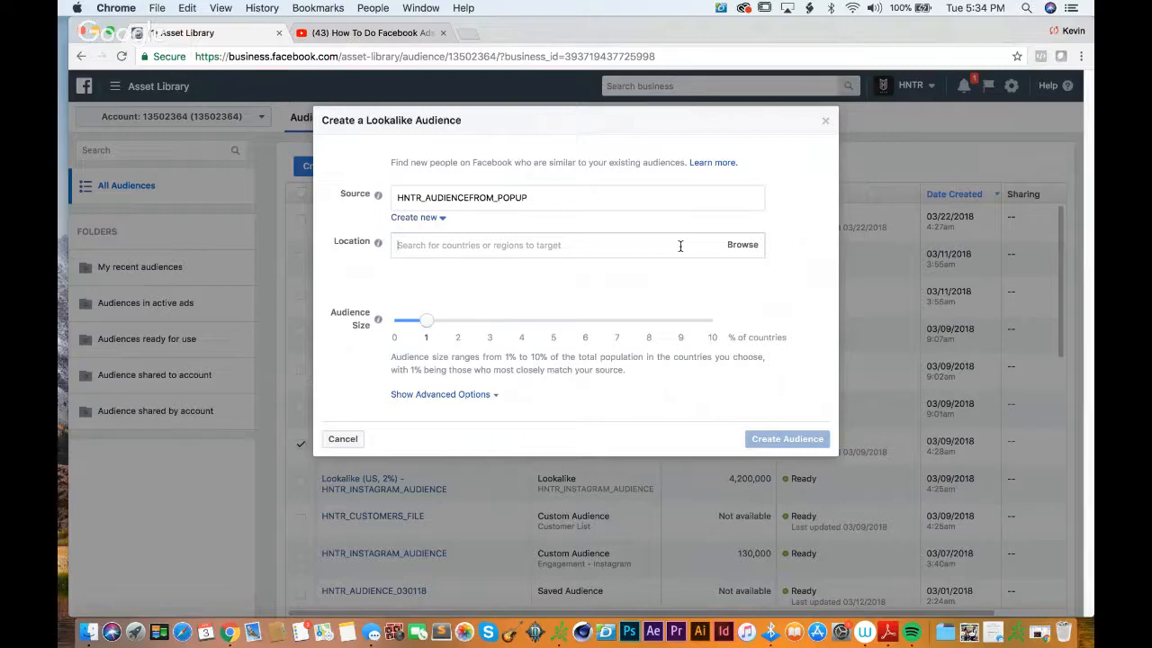
Step: Set the Lookalike Audience's location to the United States
drag(463, 119, 319, 119)
click(592, 129)
click(542, 245)
text(united)
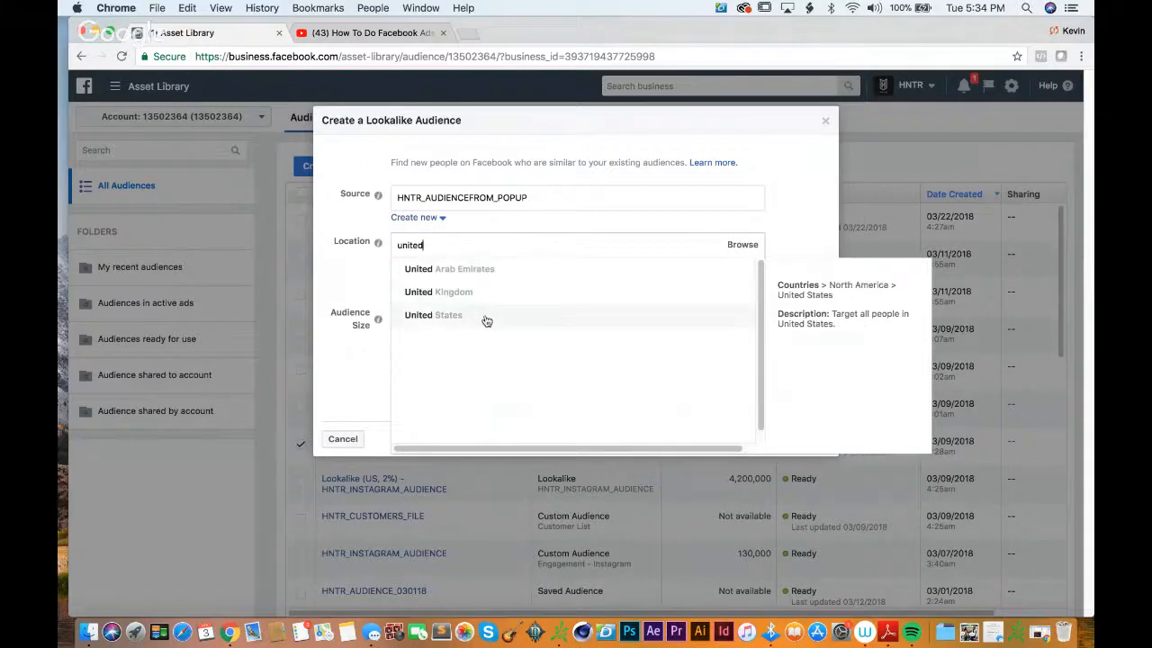
click(483, 317)
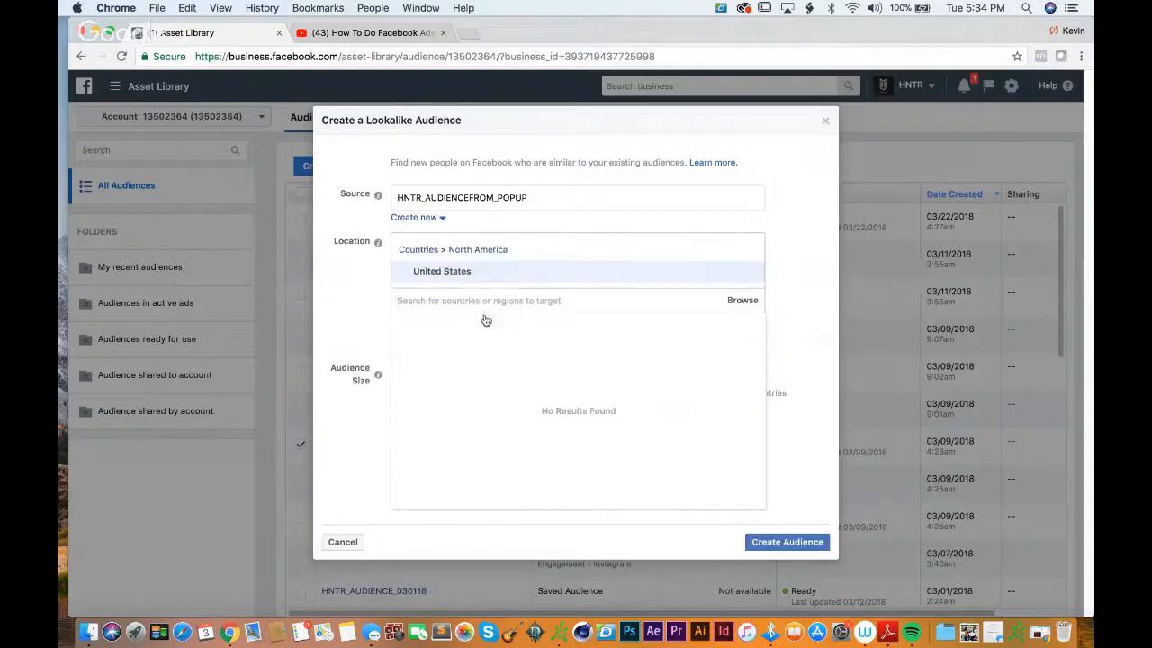
click(786, 221)
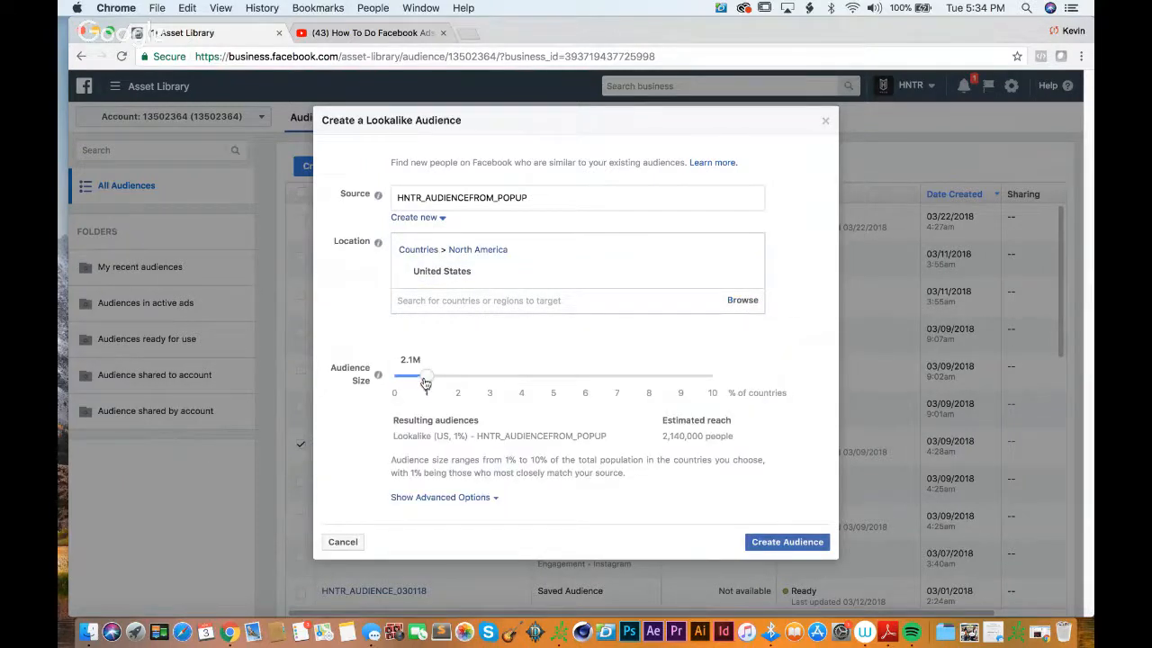
Step: Leave the Lookalike Audience setup without creating it, and deselect HNTR_AUDIENCEFROM_POPUP in the audience list
mouse_move(425, 377)
mouse_down()
mouse_move(724, 374)
mouse_move(426, 378)
mouse_up()
click(825, 121)
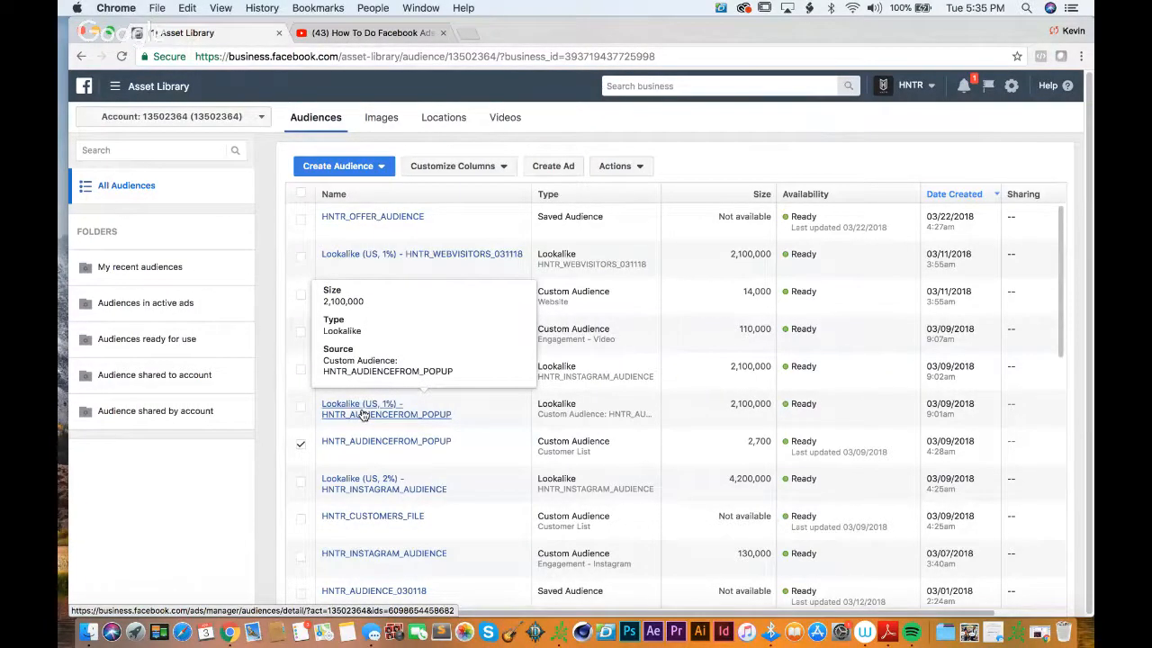
click(301, 443)
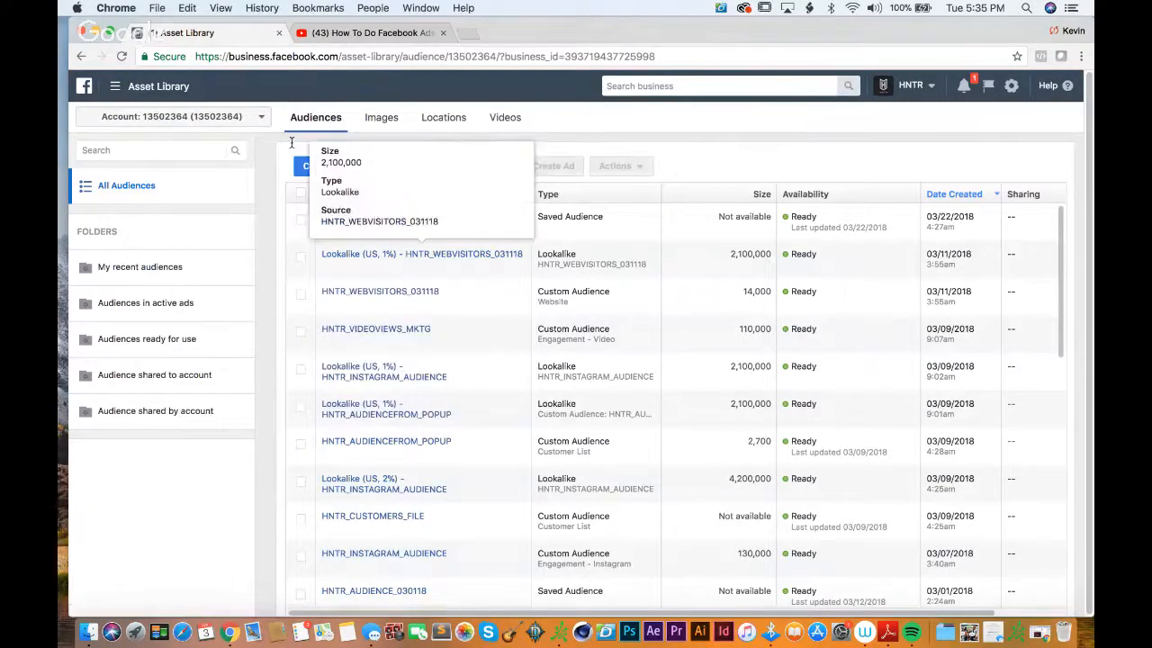
Step: Return to ad creation and continue to the ad set with a Conversions campaign named HNTR Test Conversion
click(80, 57)
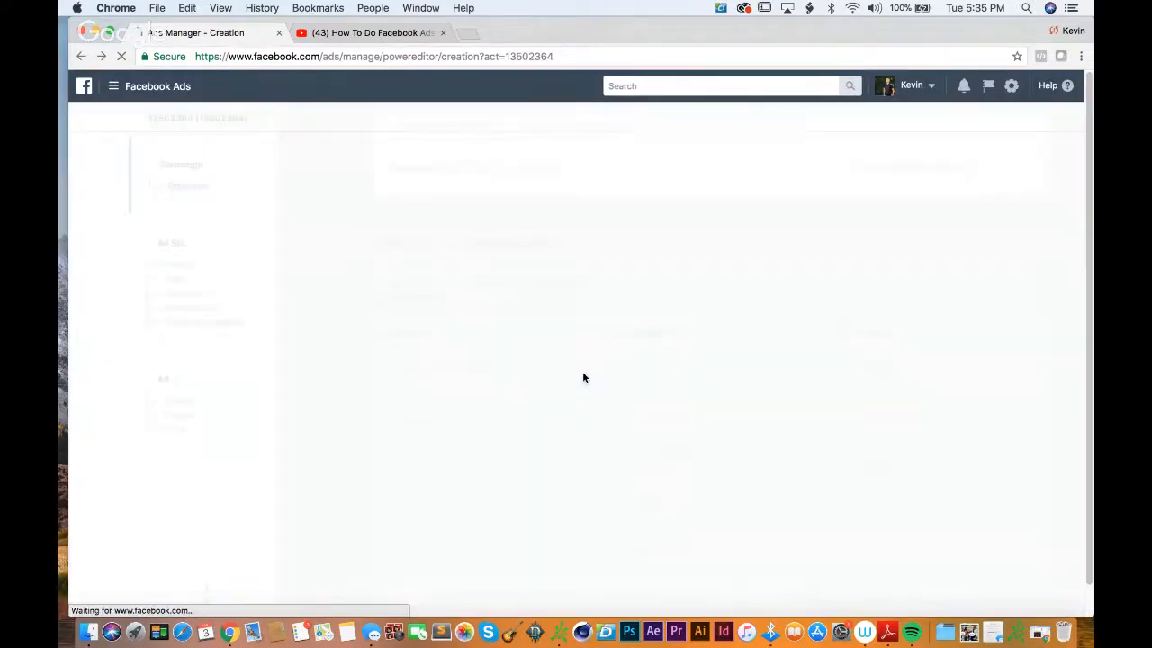
click(856, 374)
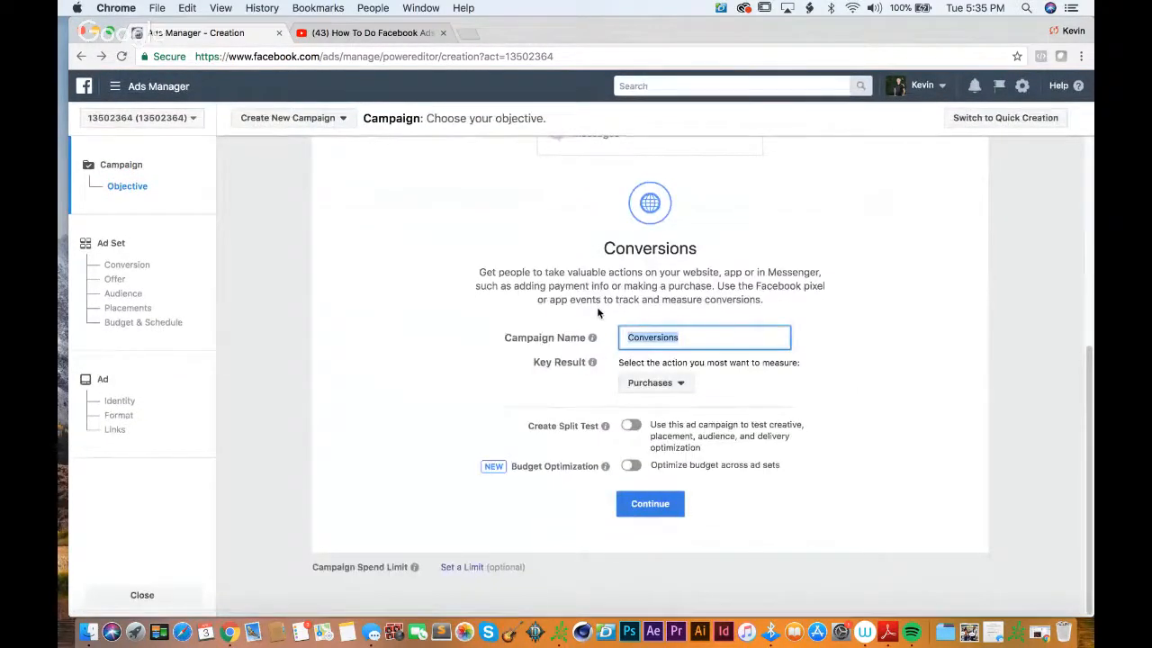
key(BackSpace)
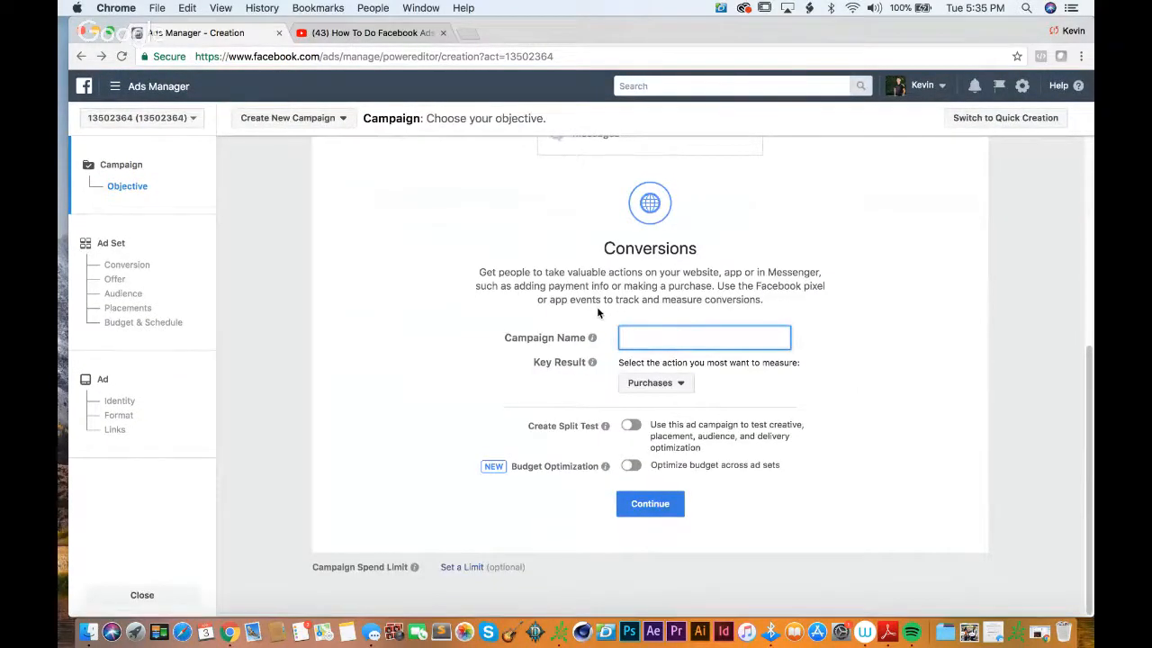
text(HNTR Test Conversion)
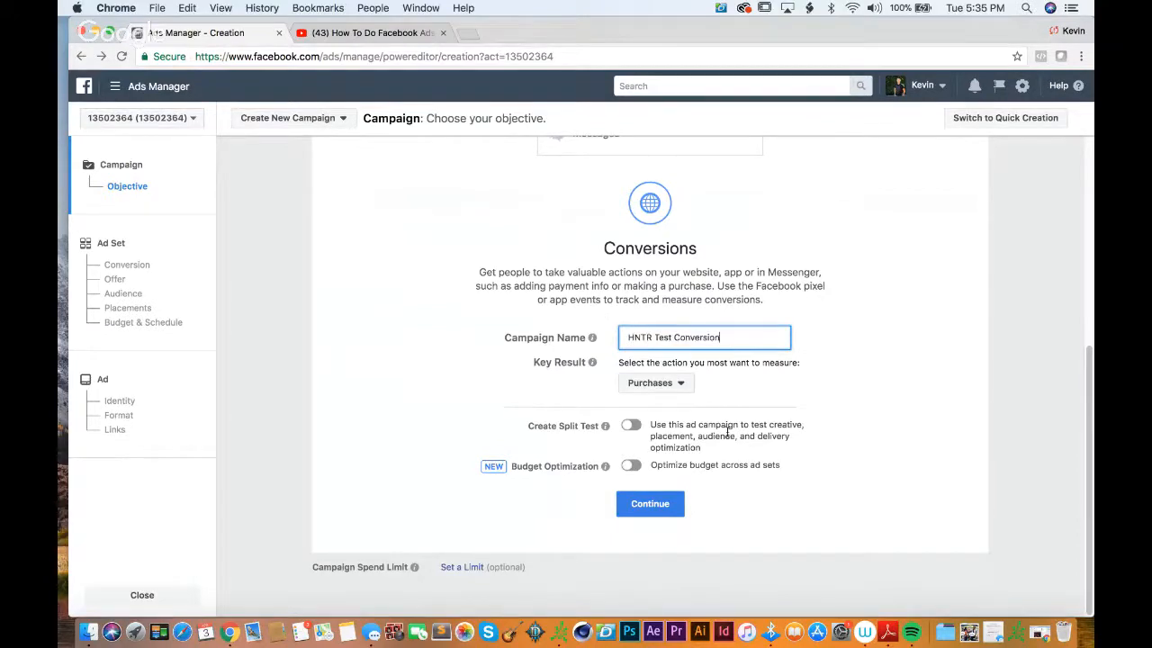
click(651, 504)
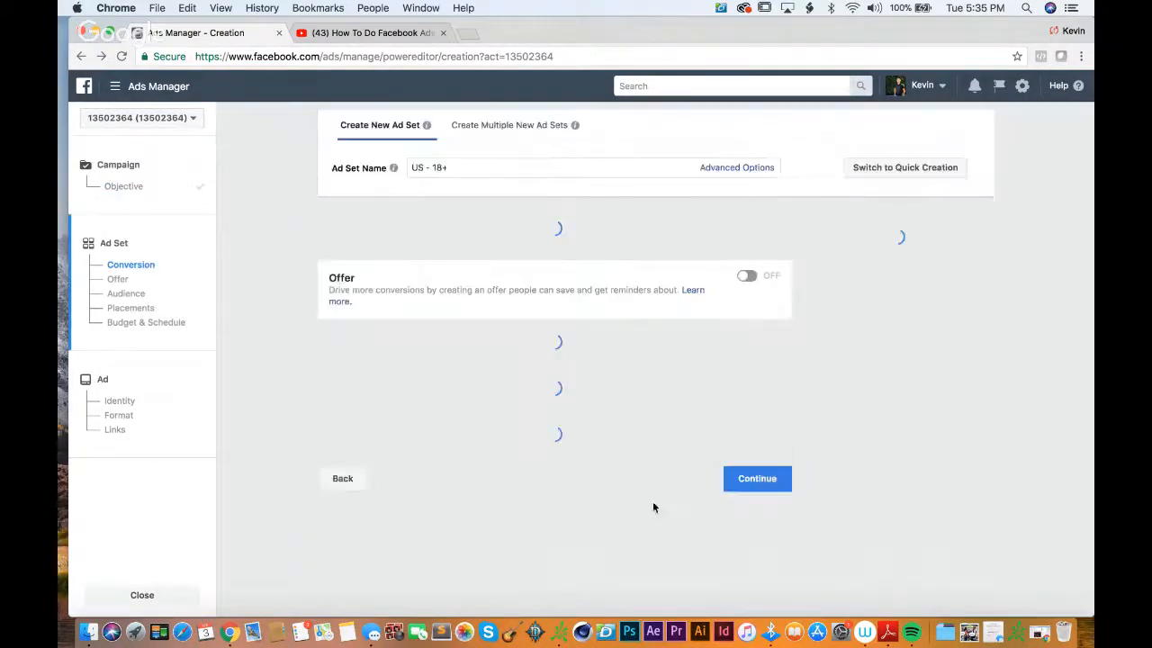
Step: Name the new ad set Primary Demographic
triple_click(521, 170)
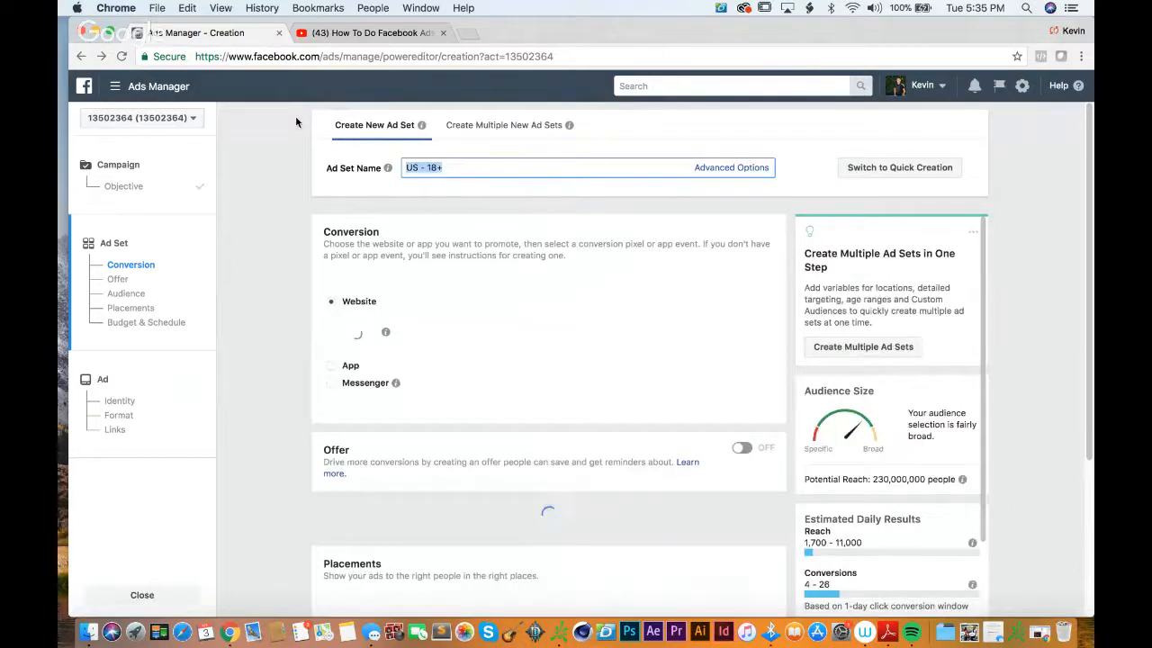
text(Primary D)
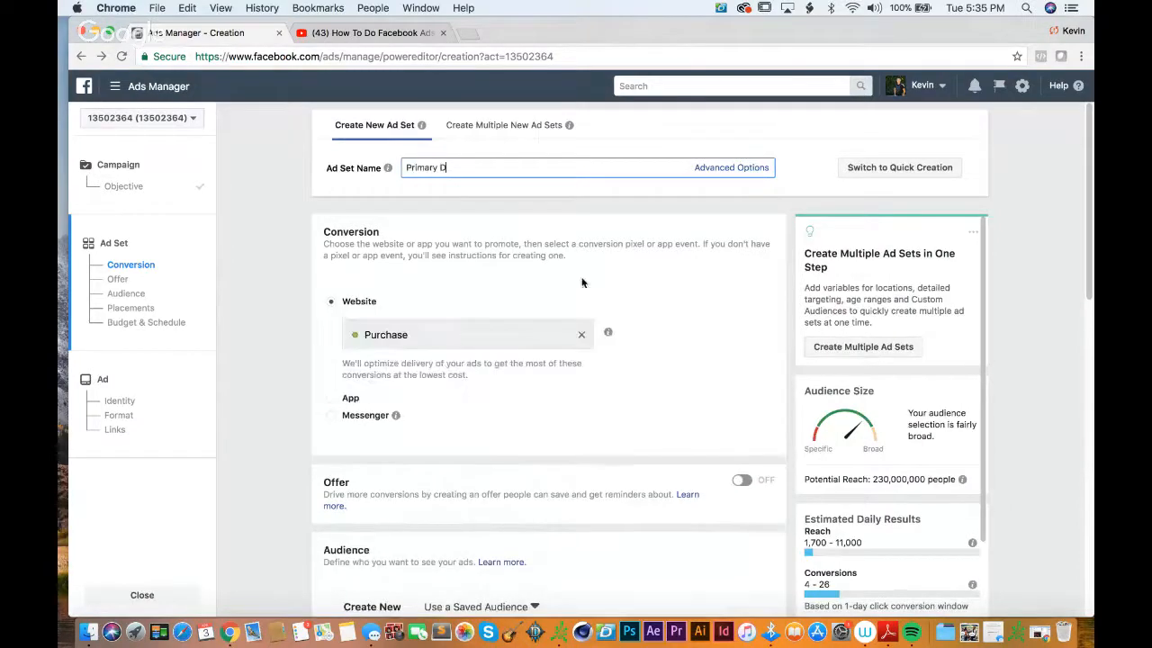
text(emographic)
Step: Add Lookalike (US, 1%) - HNTR_AUDIENCEFROM_POPUP to the ad set's custom audiences
scroll(723, 365, down, 5)
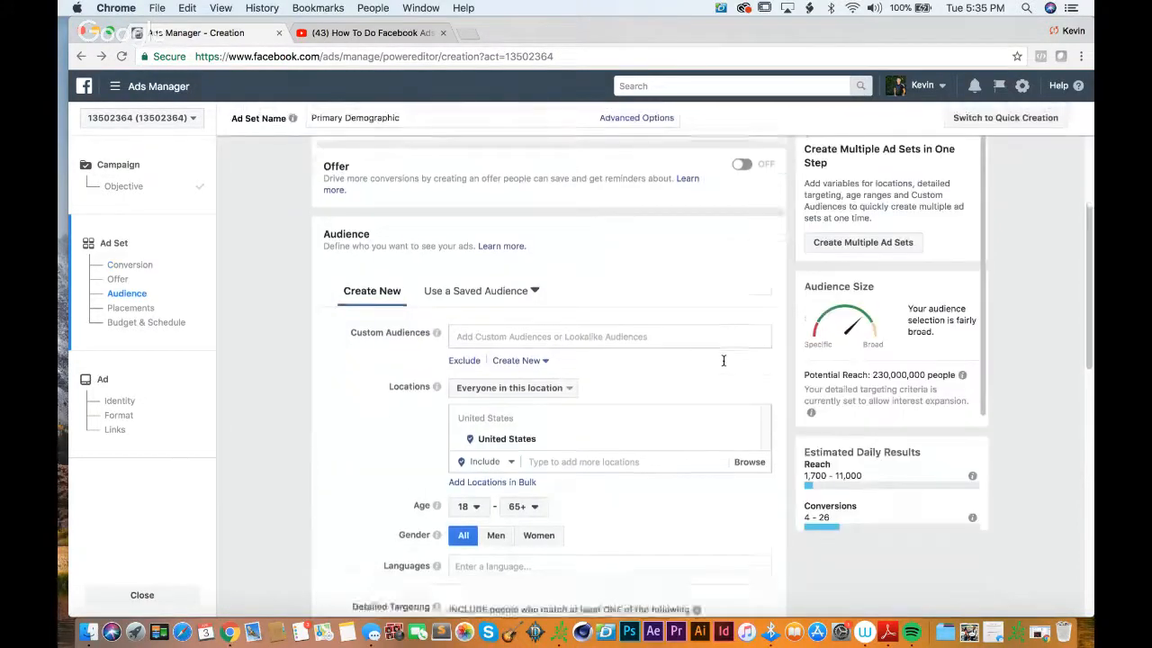
click(619, 273)
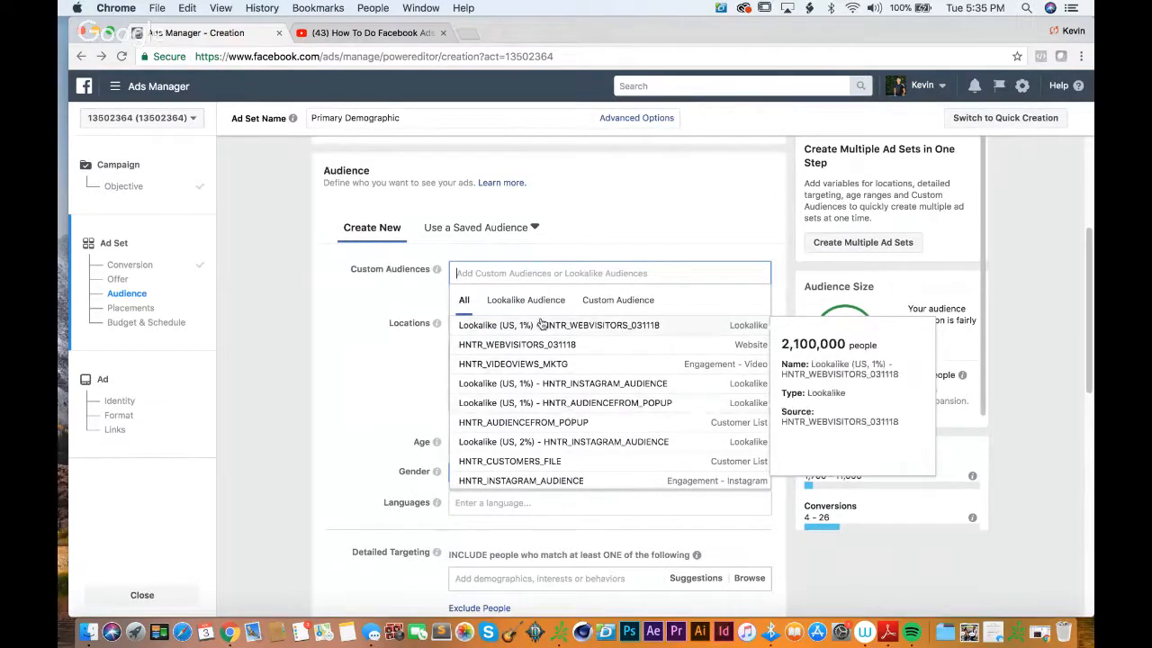
click(539, 306)
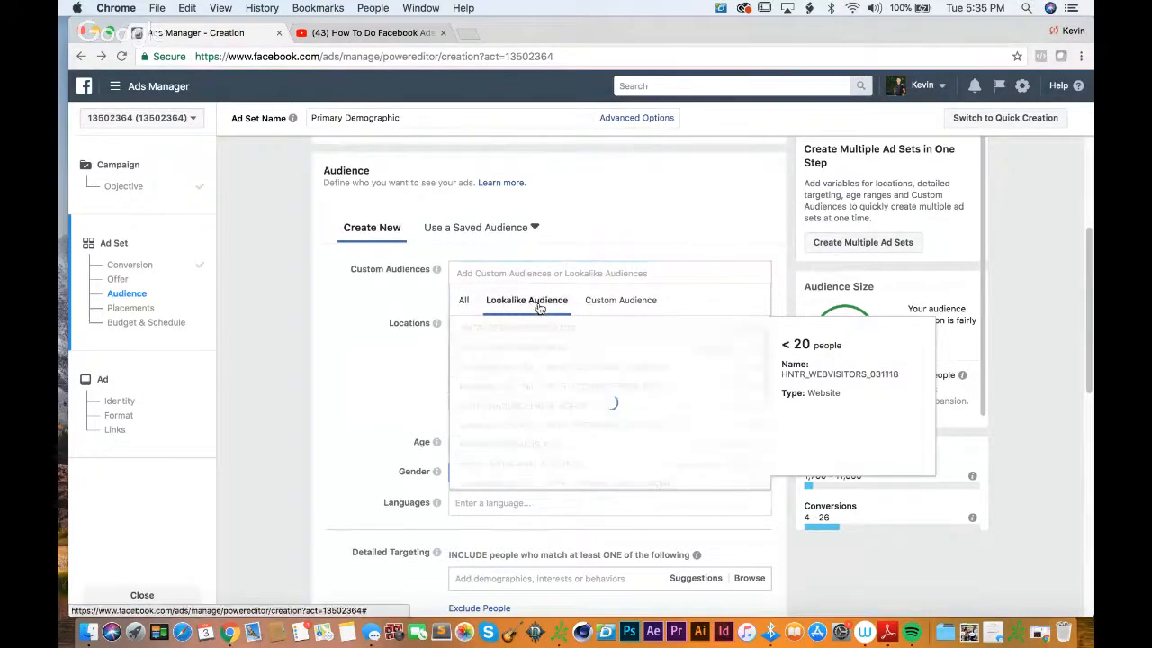
click(601, 302)
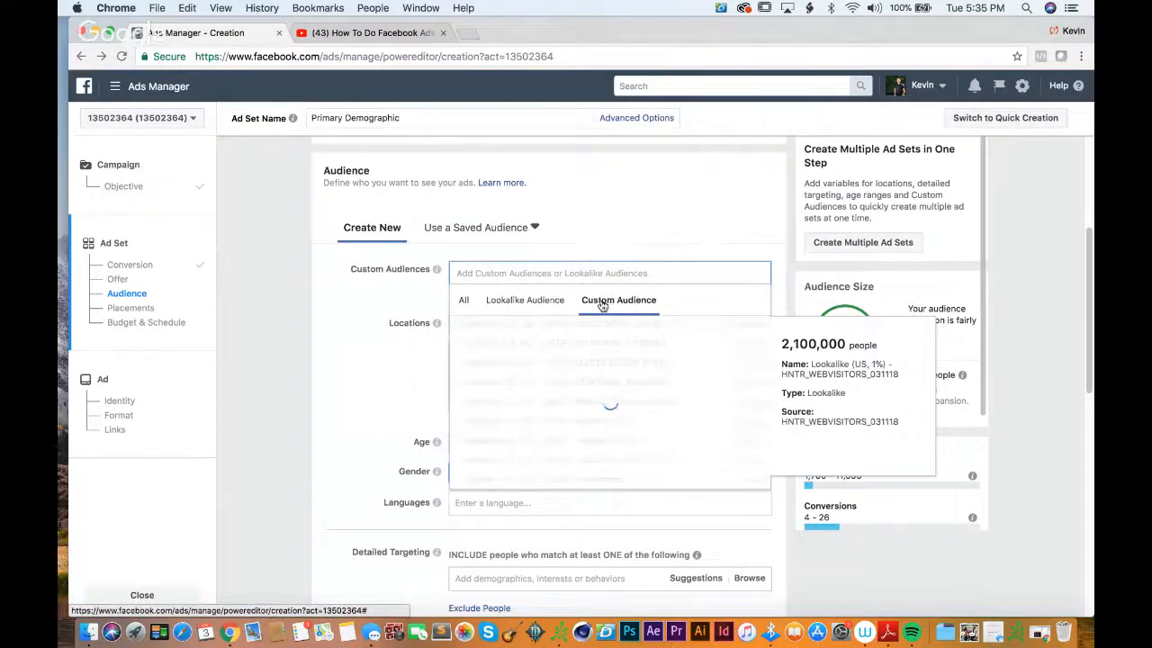
click(540, 303)
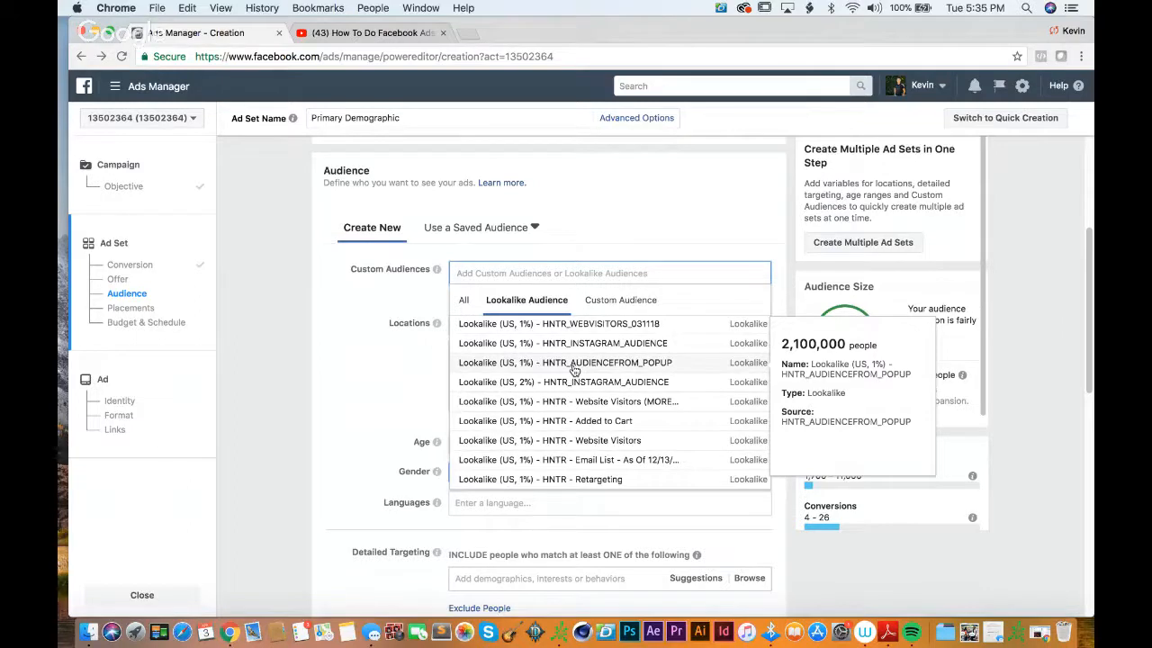
click(574, 364)
click(733, 236)
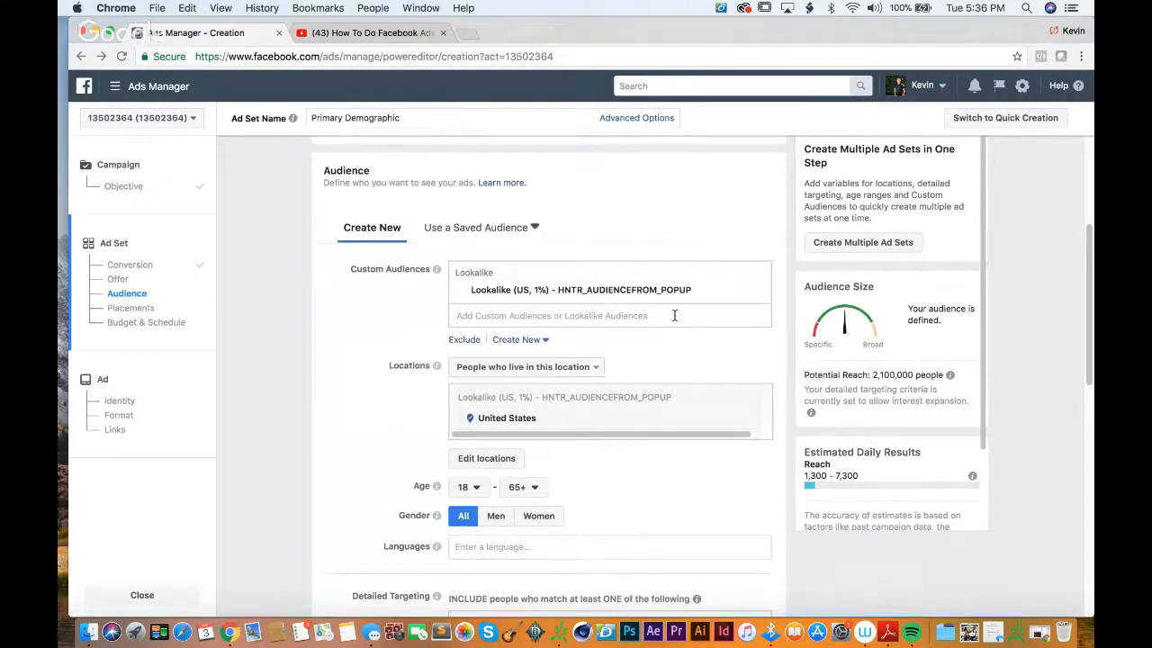
Step: Look through the custom and lookalike audiences that can be added to the ad set
click(674, 315)
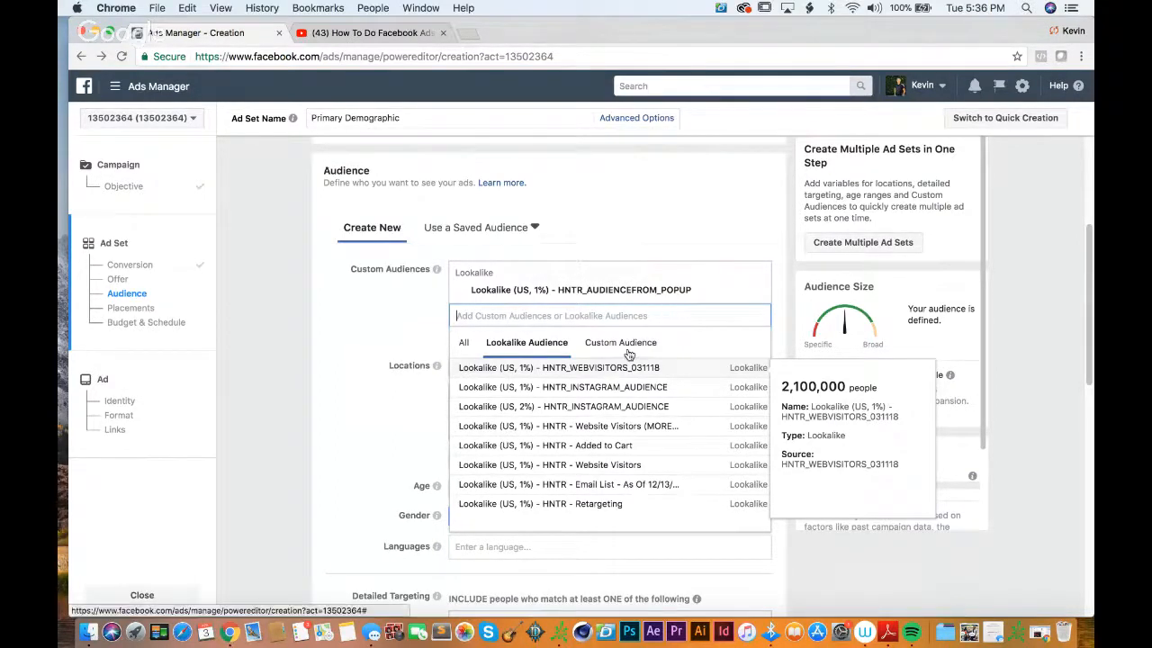
click(631, 349)
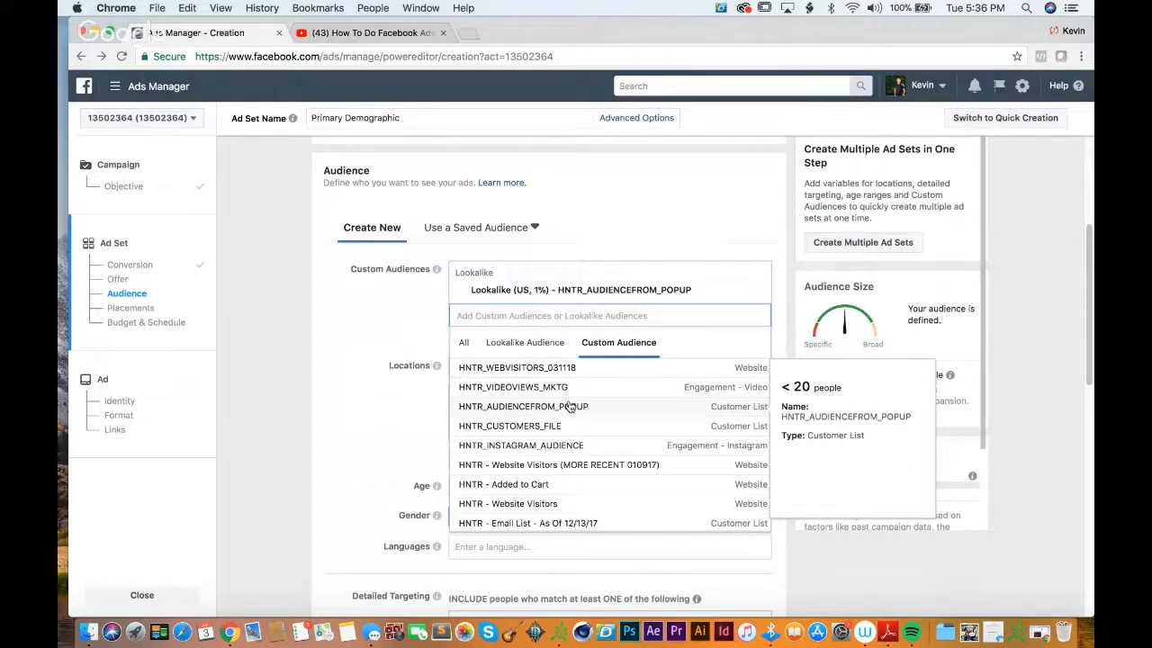
click(548, 347)
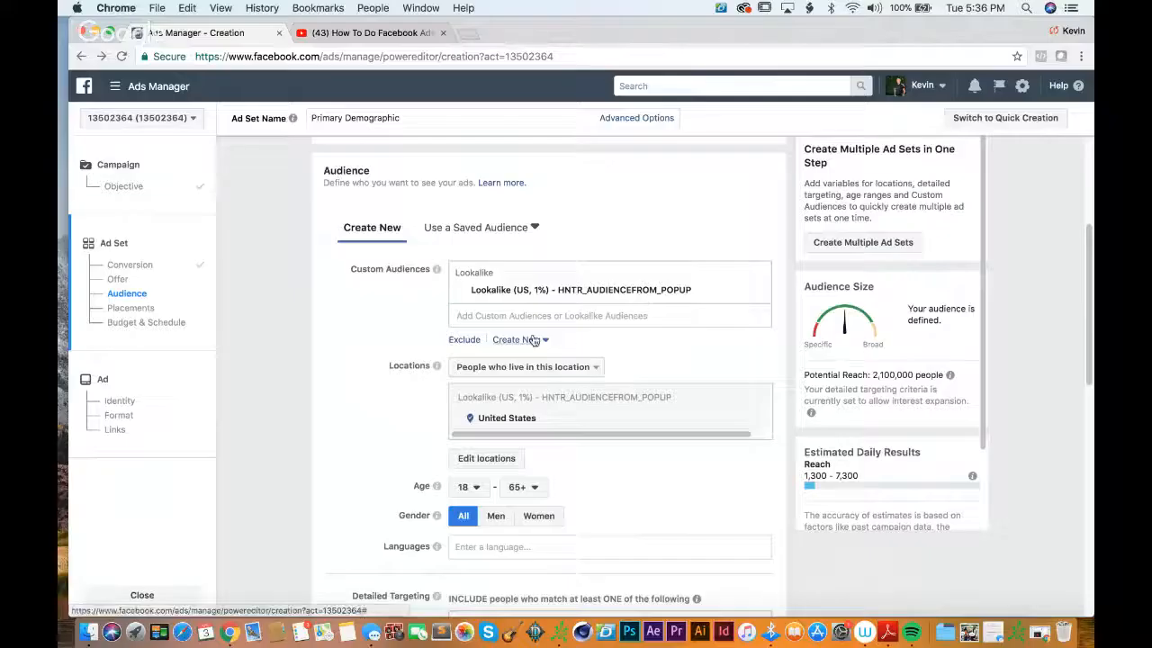
Step: Start a new website traffic custom audience covering all website visitors in the past 90 days
click(531, 339)
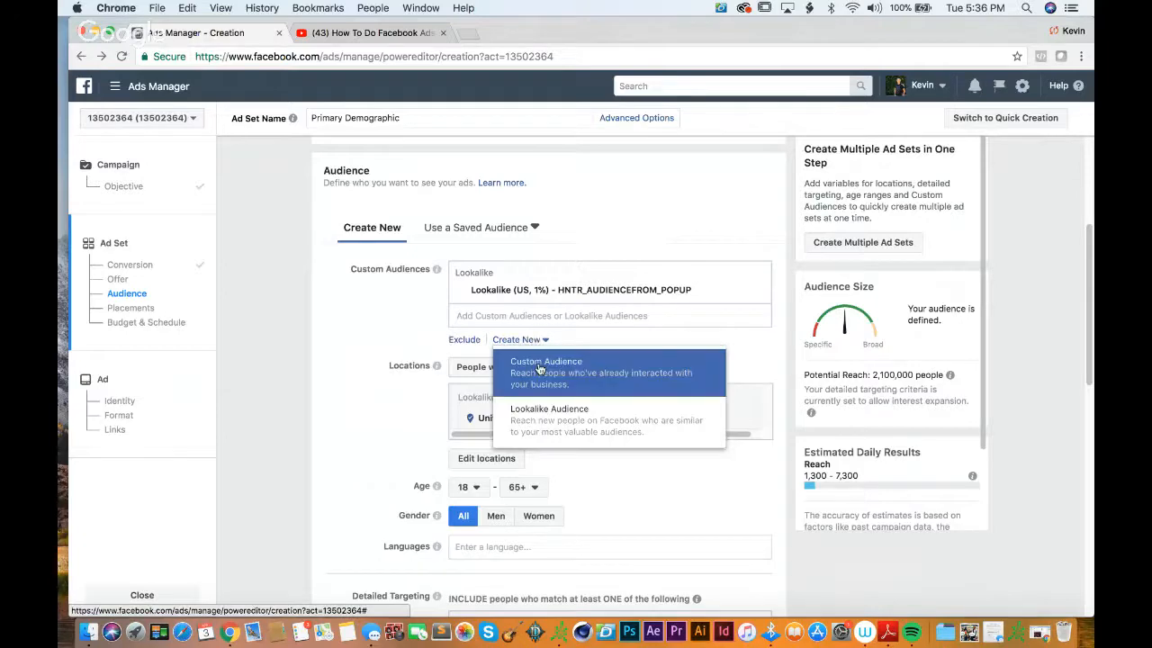
click(540, 369)
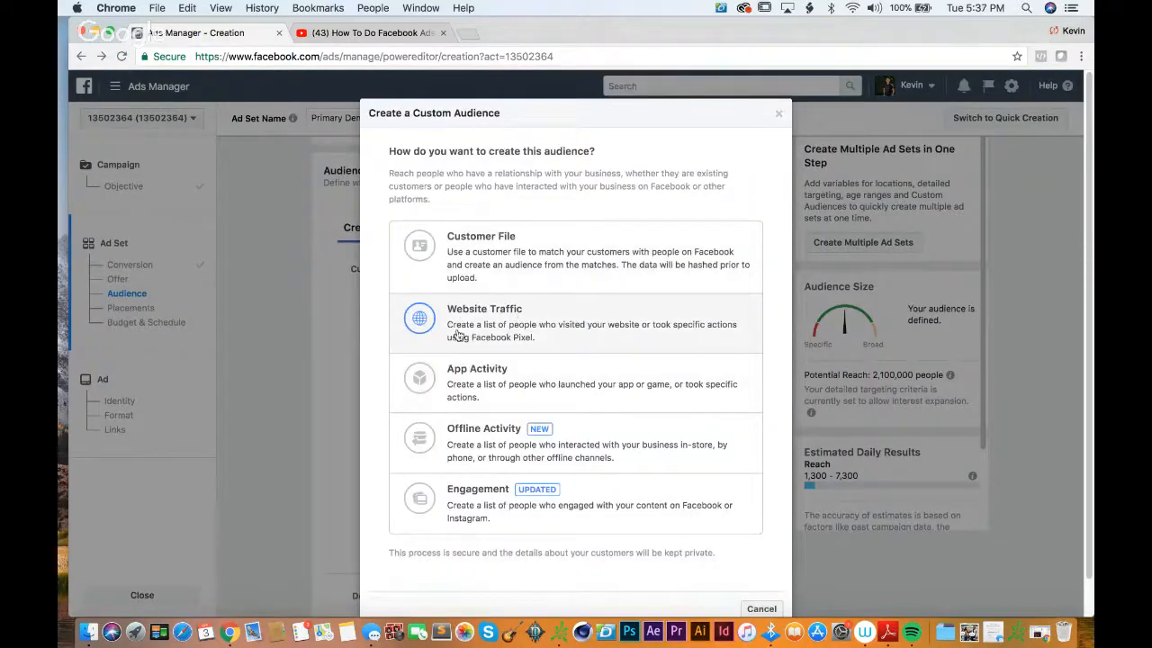
click(520, 338)
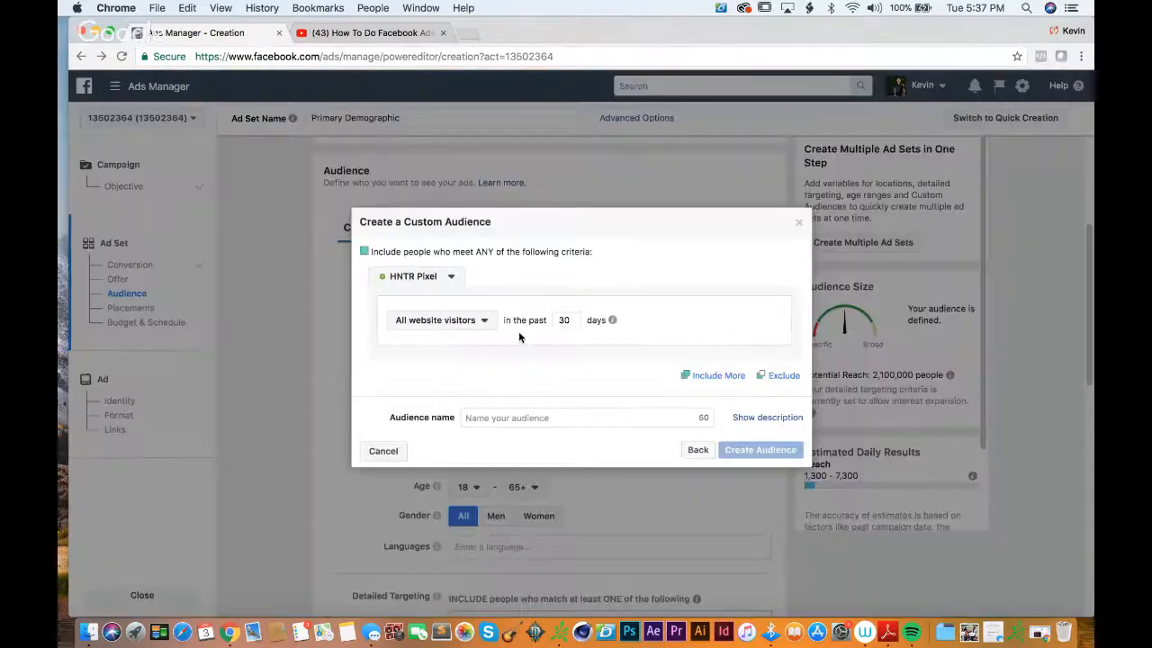
click(476, 321)
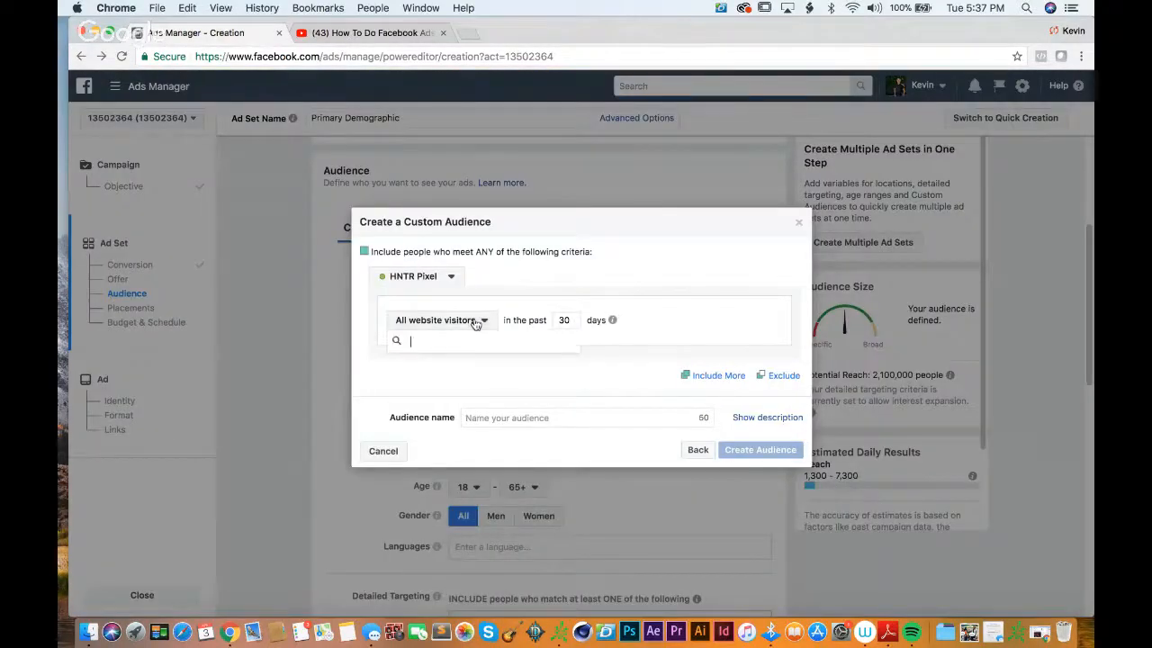
click(543, 322)
mouse_move(543, 322)
mouse_down()
mouse_move(528, 319)
mouse_move(559, 316)
mouse_up()
click(569, 319)
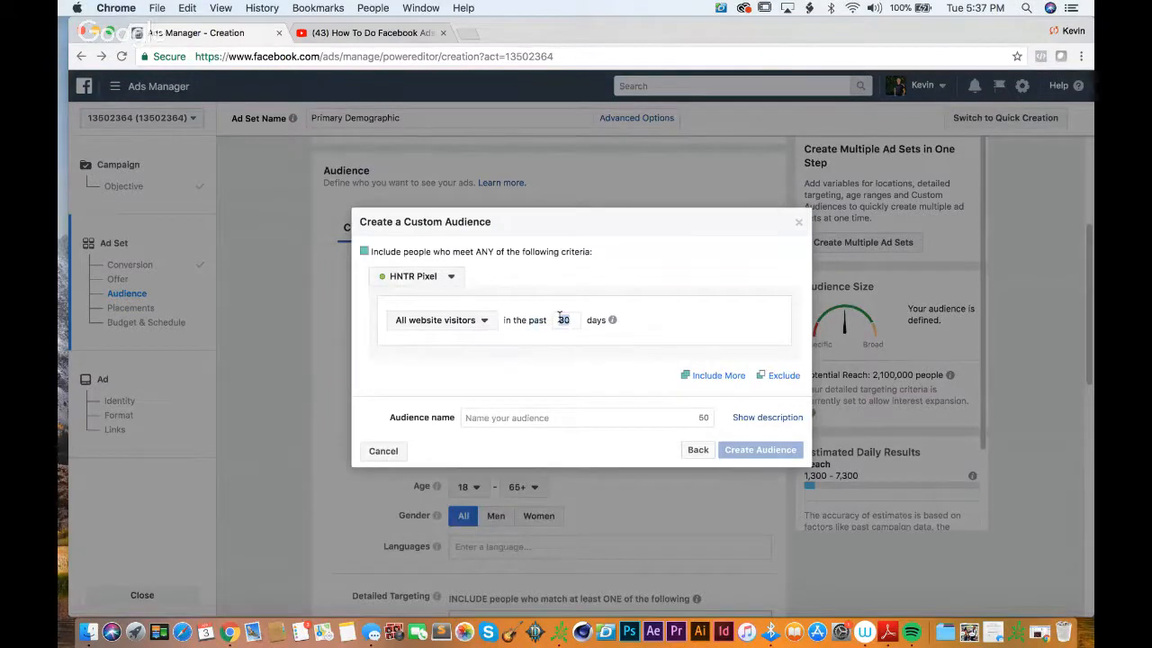
text(90)
Step: Name the website visitor audience Test Audience, create it, and close the creation dialog
click(576, 420)
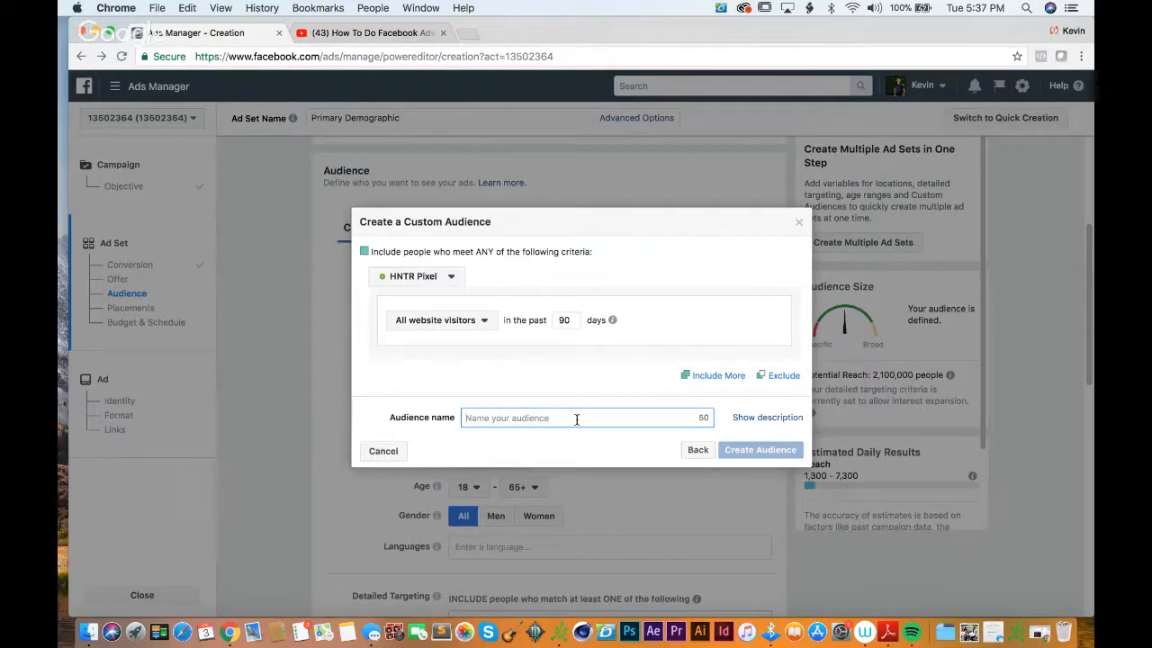
text(TEst)
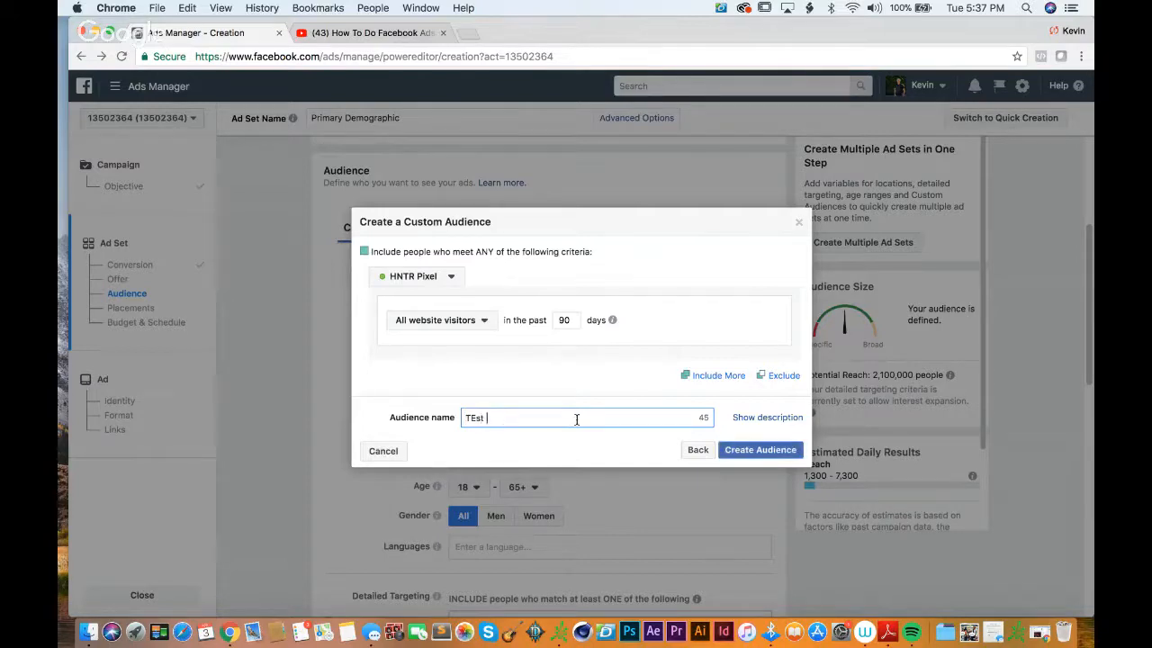
key(BackSpace)
key(BackSpace)
text(EST)
key(BackSpace)
key(BackSpace)
key(BackSpace)
text(est Audience)
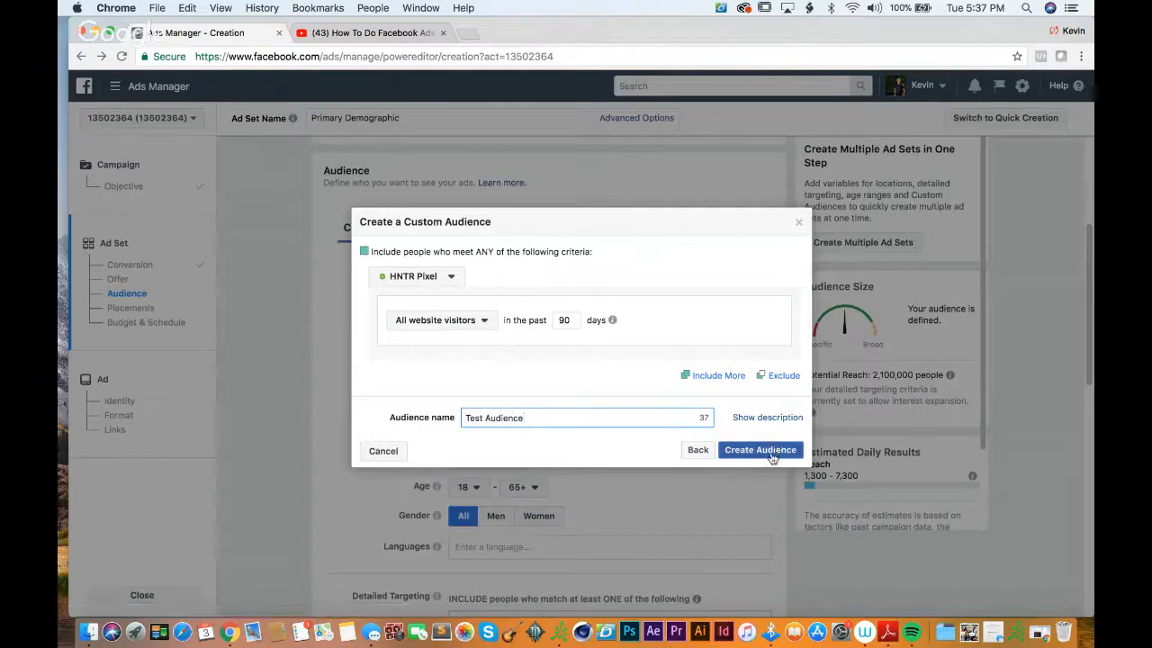
click(771, 453)
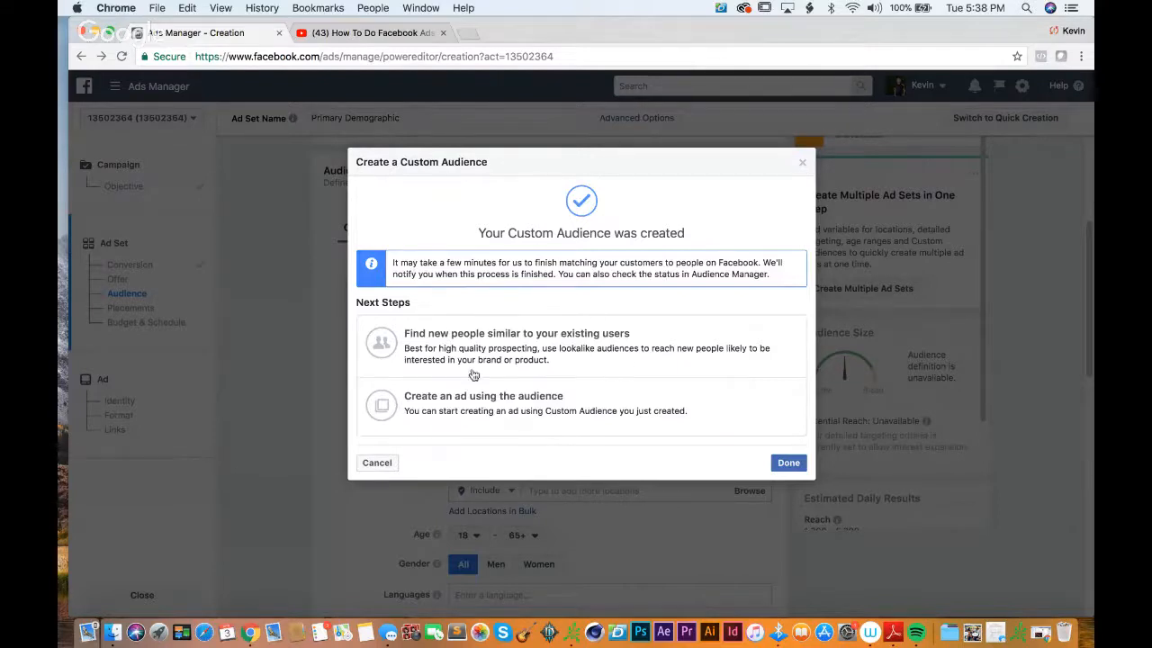
click(553, 360)
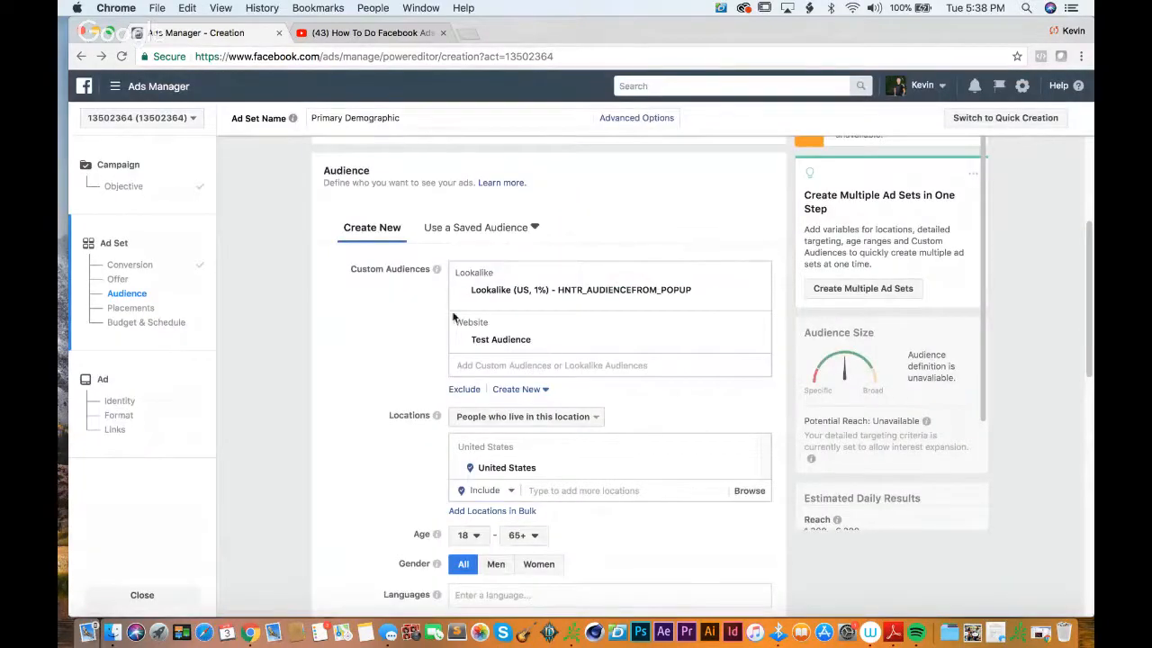
Step: Review the lookalike audience setup with Test Audience as the source, and leave it without creating the audience
scroll(637, 205, down, 3)
scroll(638, 205, up, 3)
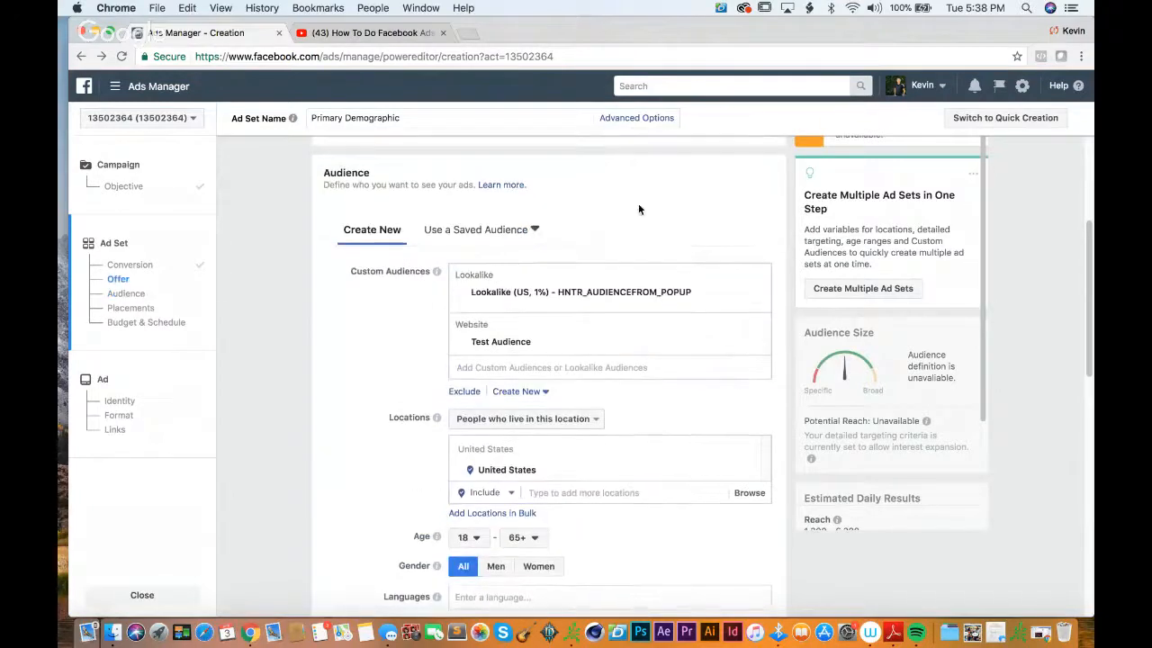
click(593, 341)
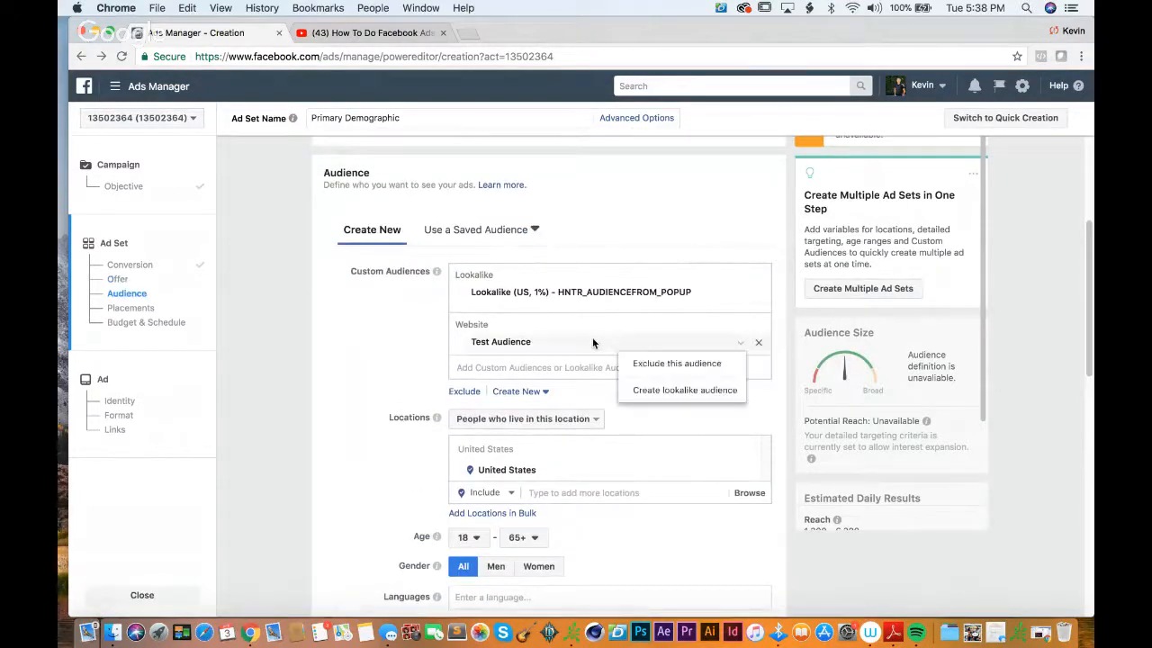
click(664, 392)
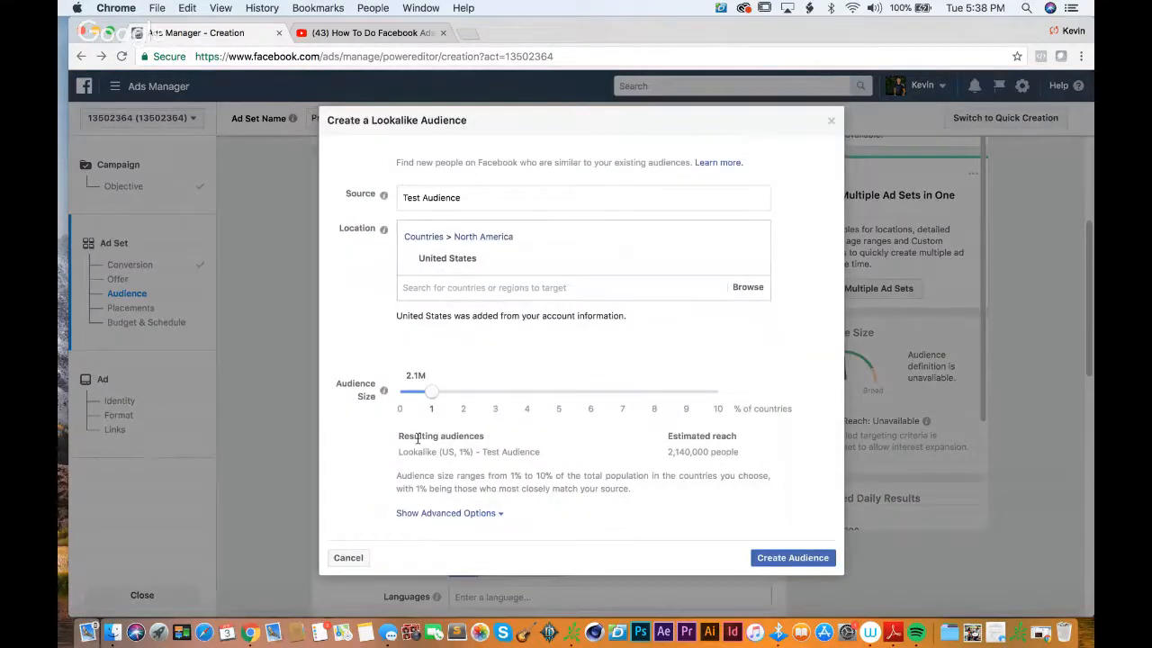
click(338, 560)
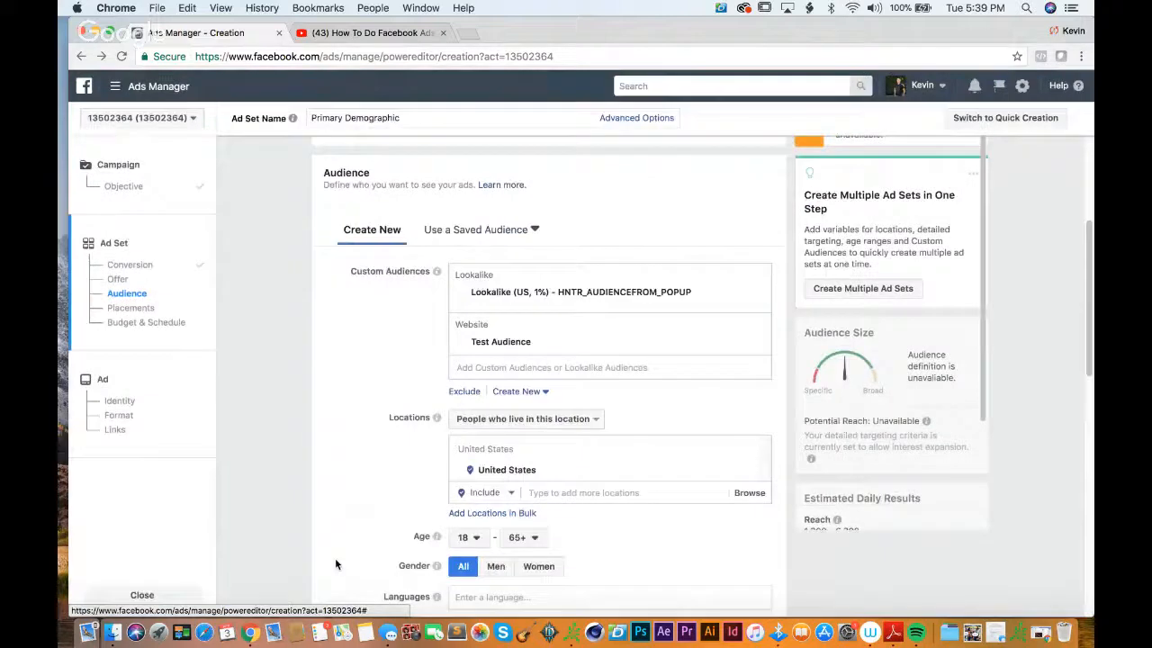
Step: Replace Test Audience with the 1% US lookalikes of HNTR_INSTAGRAM_AUDIENCE, HNTR_WEBVISITORS_031118 and HNTR - Added to Cart
click(757, 345)
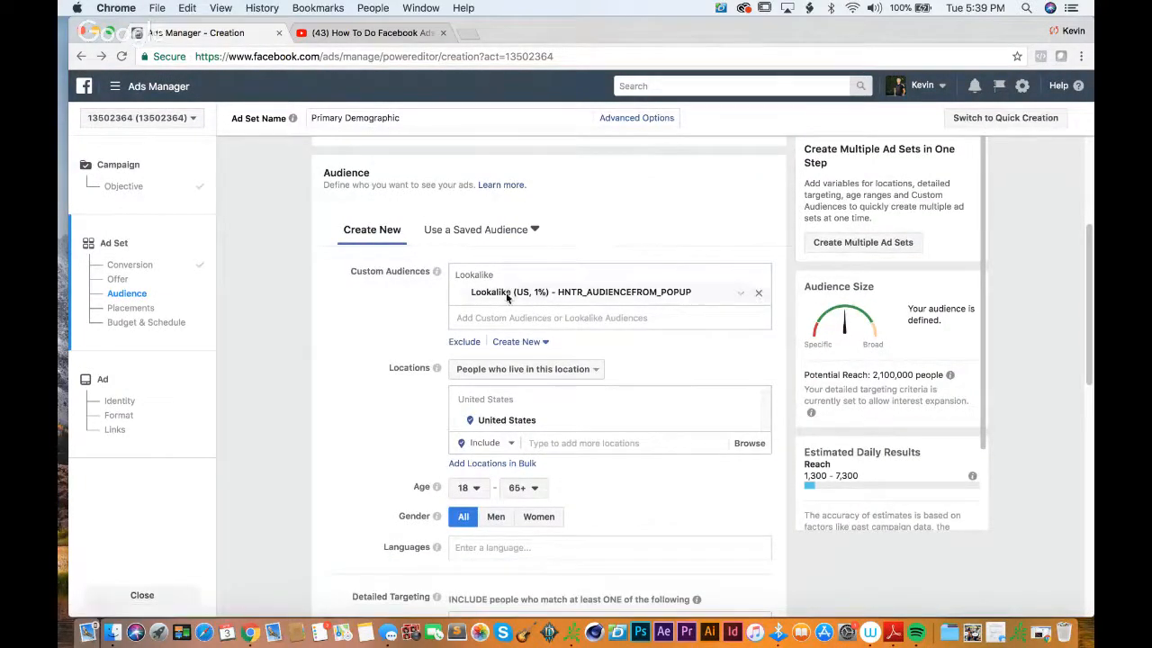
click(514, 315)
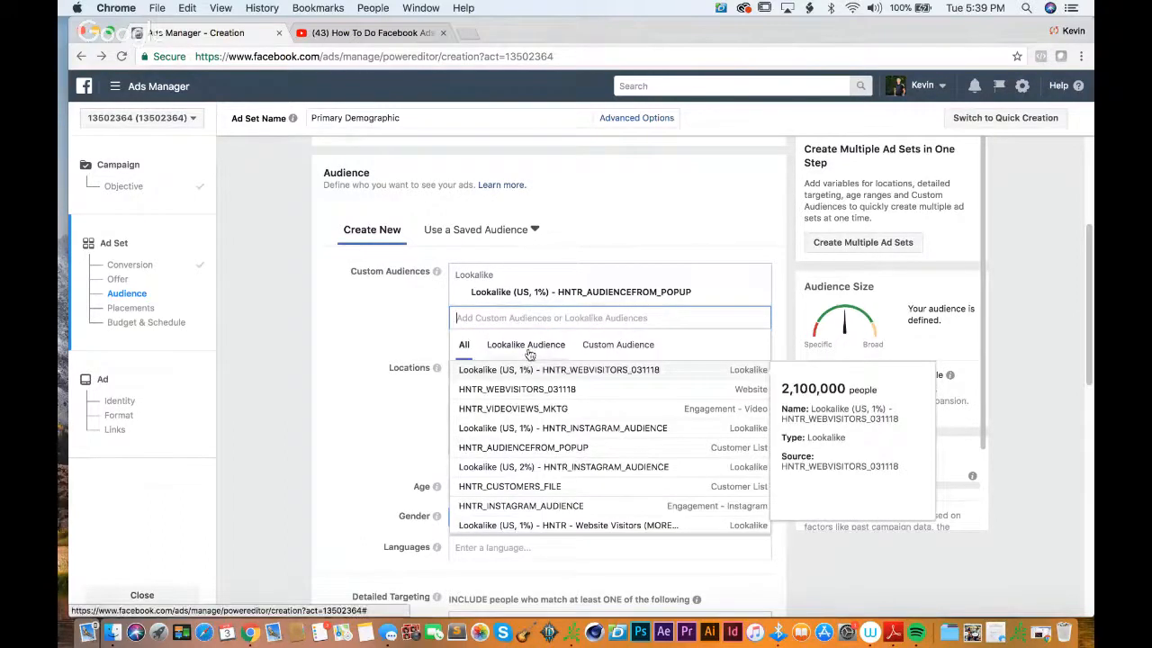
click(533, 349)
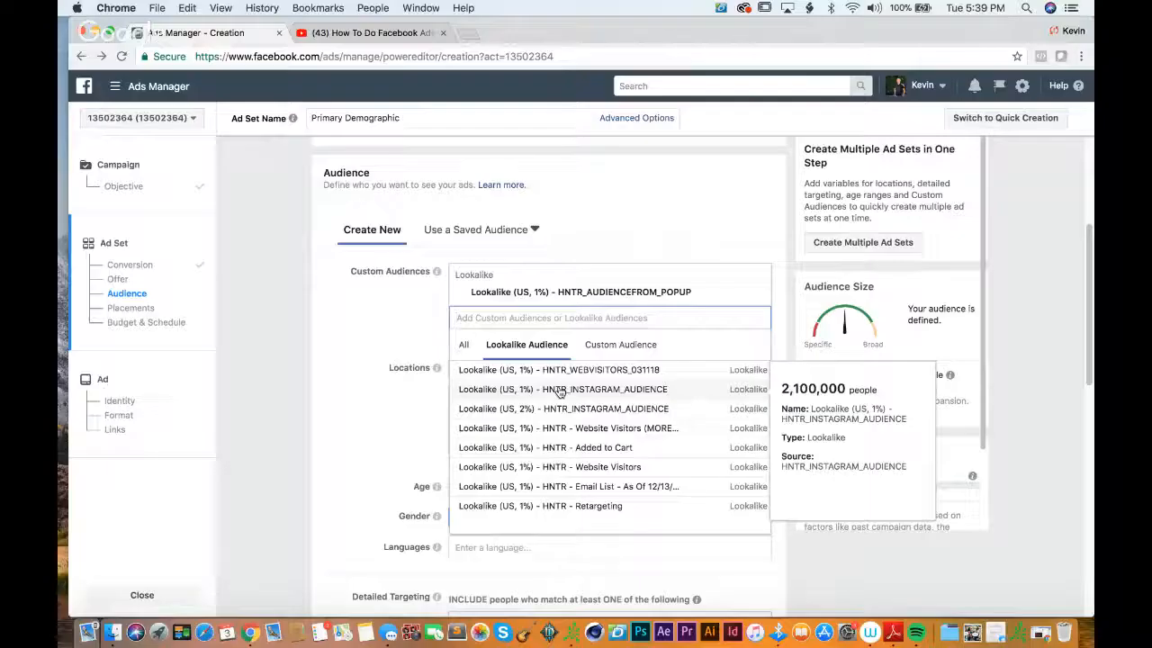
click(558, 389)
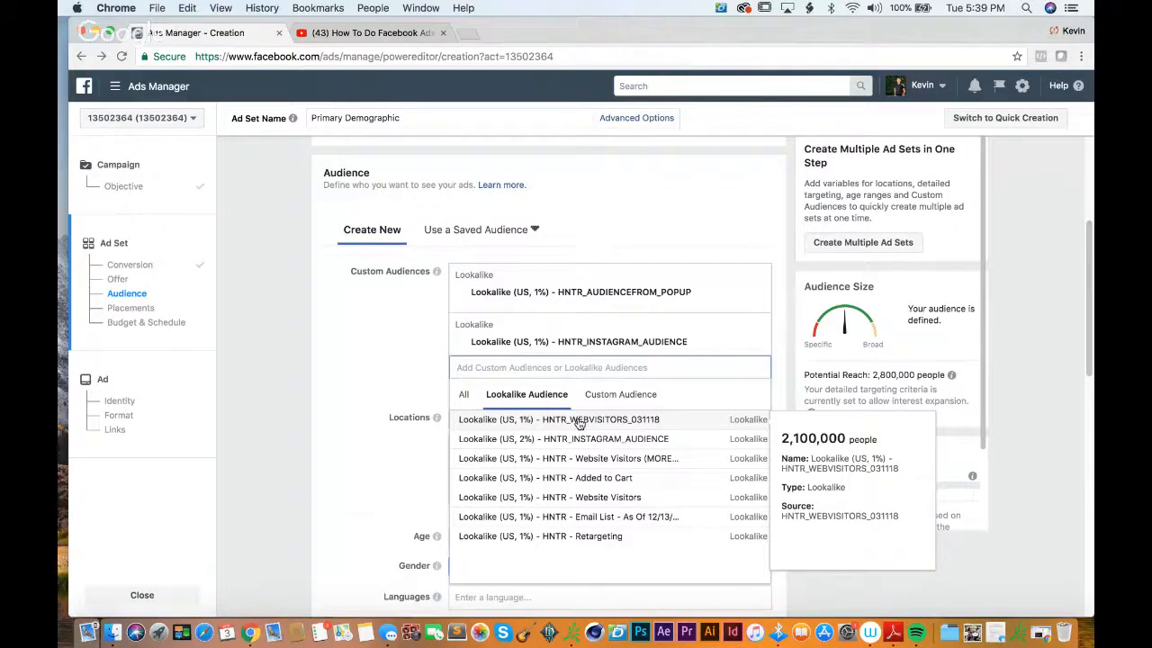
click(580, 420)
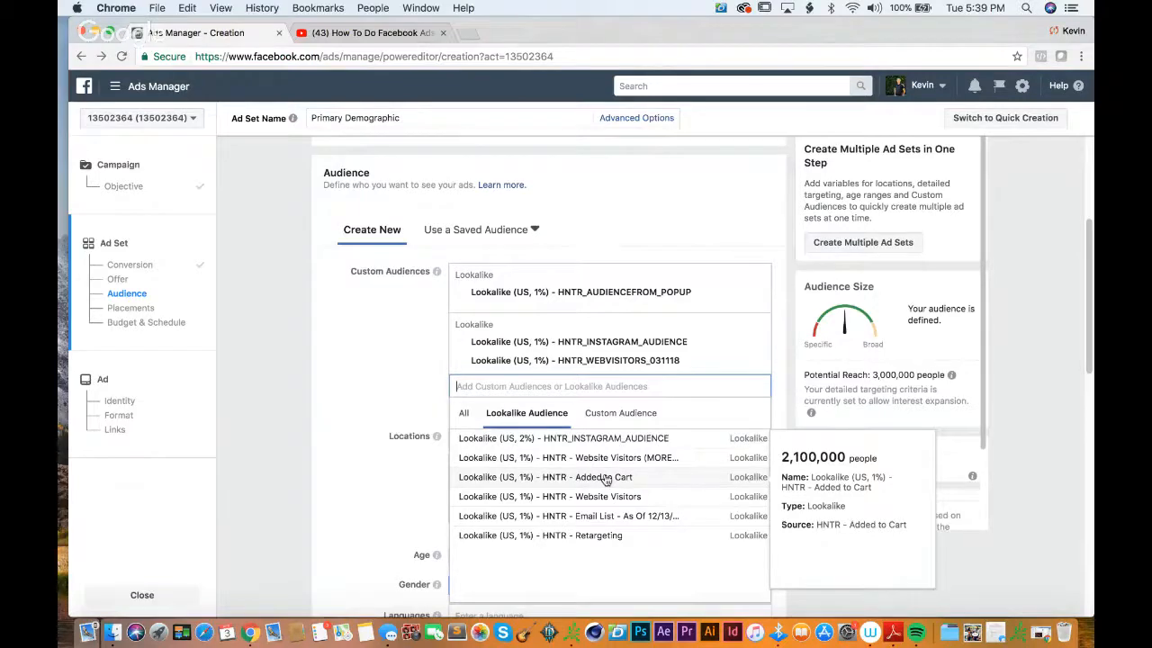
click(605, 479)
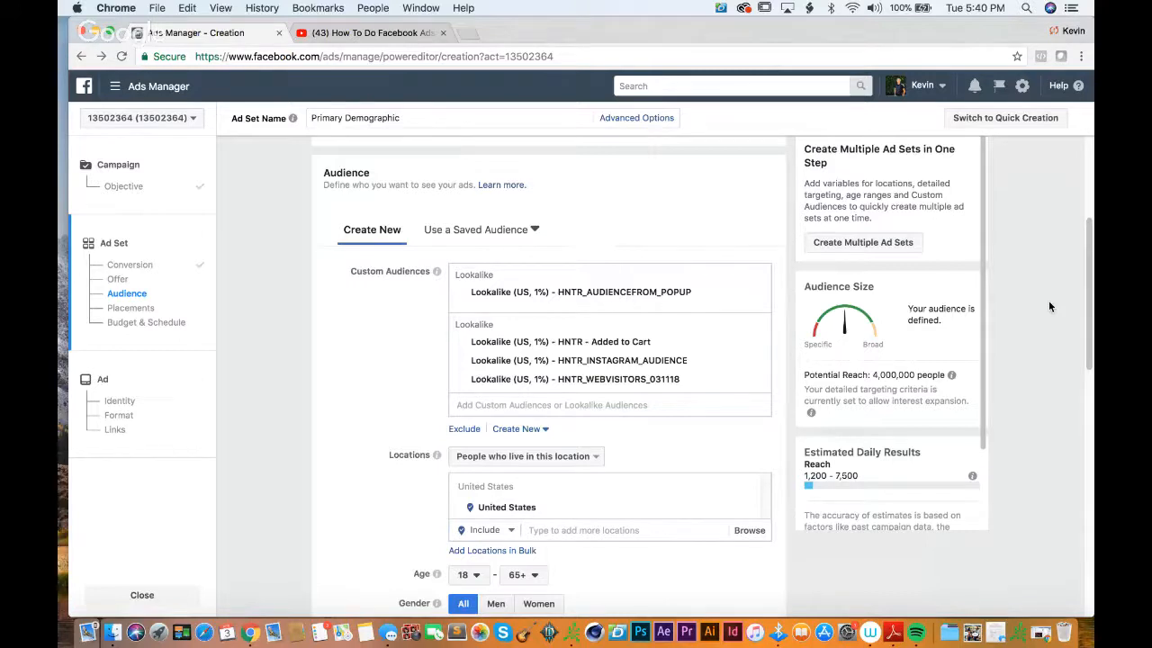
Step: Review the ad set from its conversion settings through the selected audiences and targeting down to placements and budget
scroll(1049, 299, up, 10)
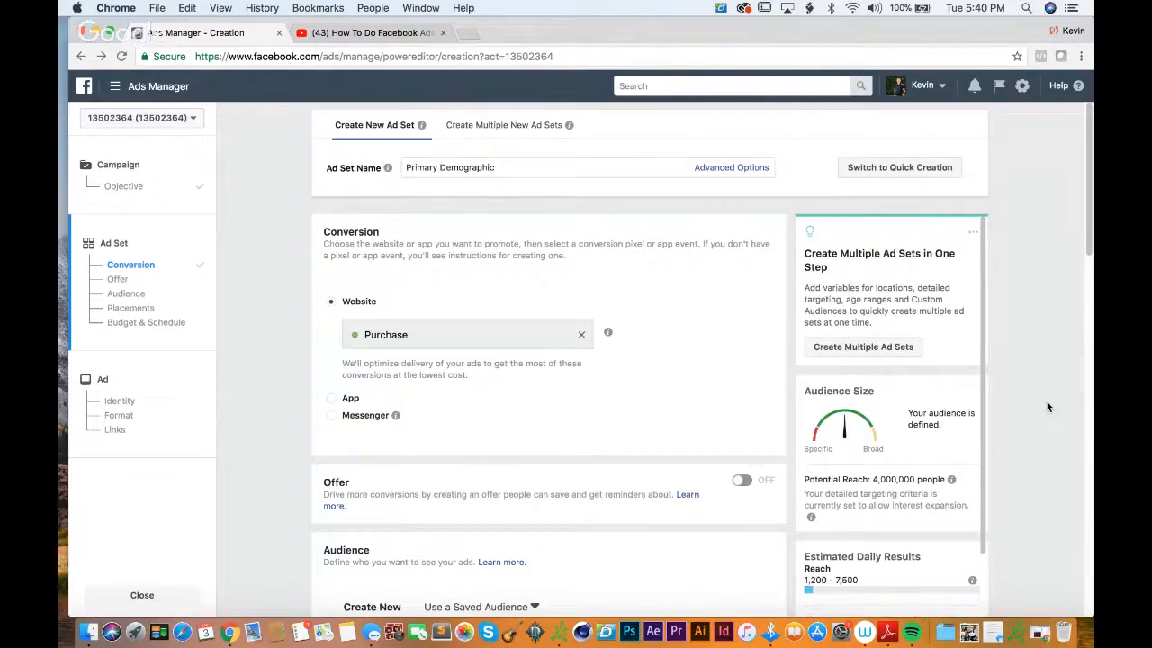
scroll(1046, 402, down, 2)
scroll(1046, 402, down, 4)
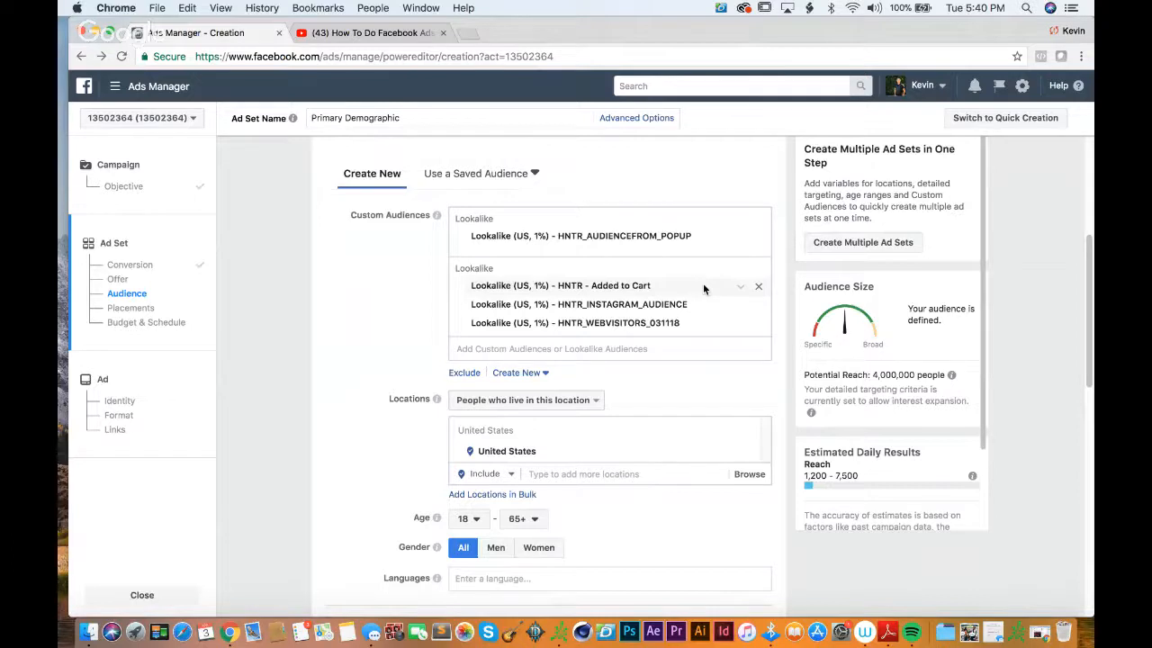
scroll(343, 240, down, 2)
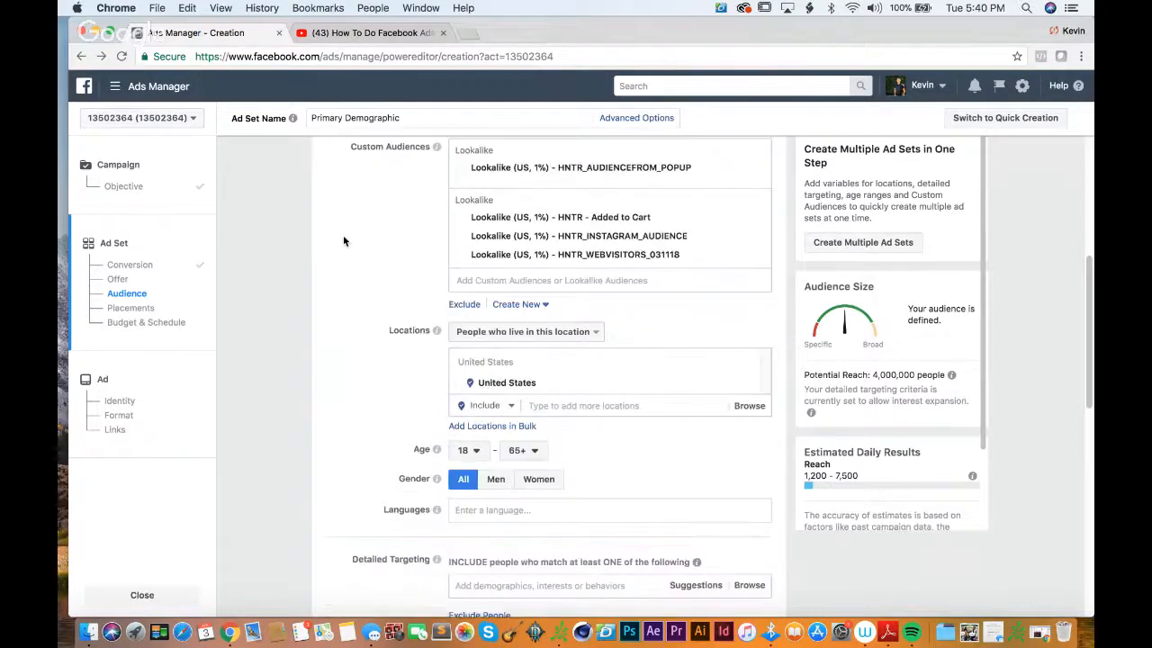
scroll(343, 240, down, 5)
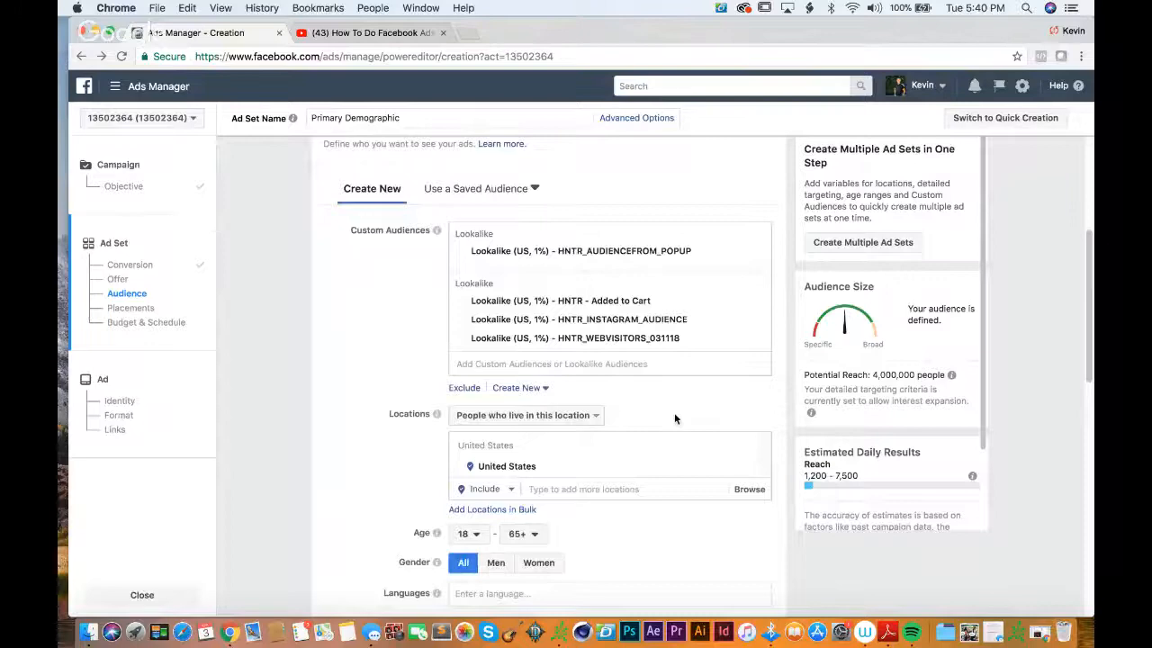
scroll(675, 418, up, 5)
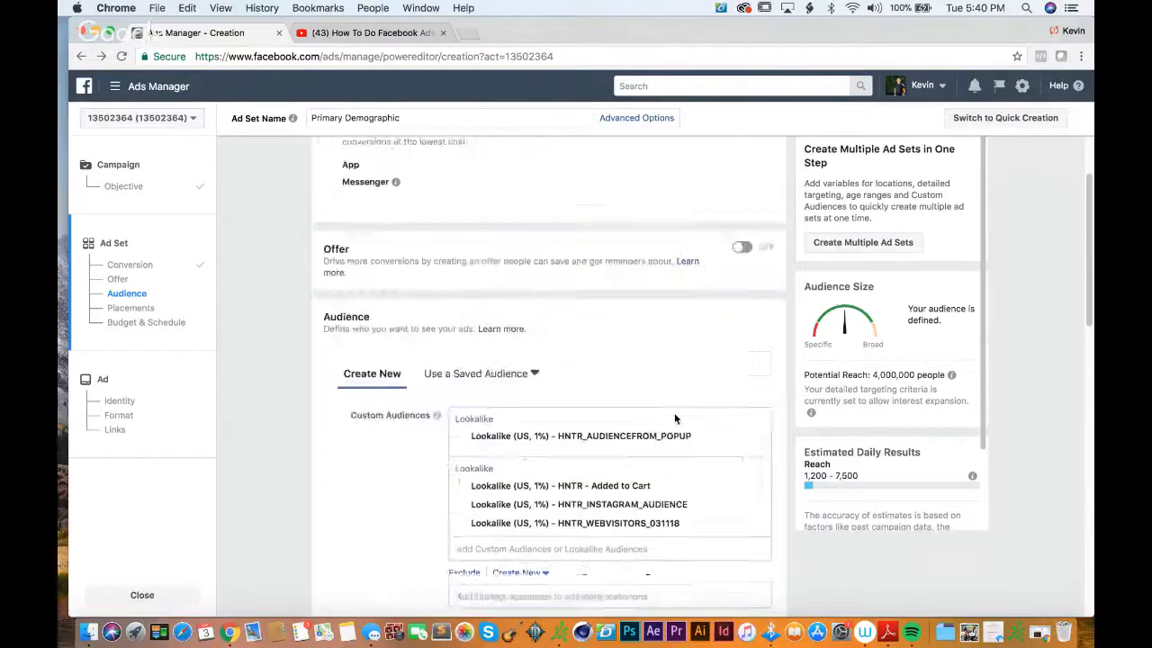
scroll(674, 412, down, 5)
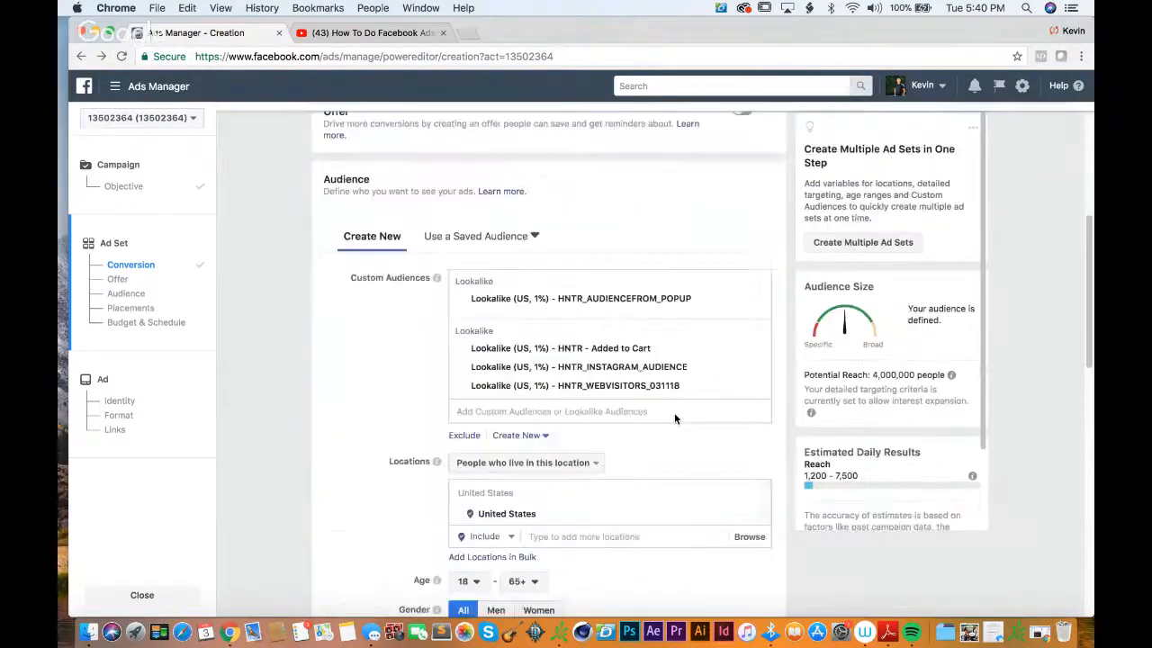
scroll(673, 412, down, 10)
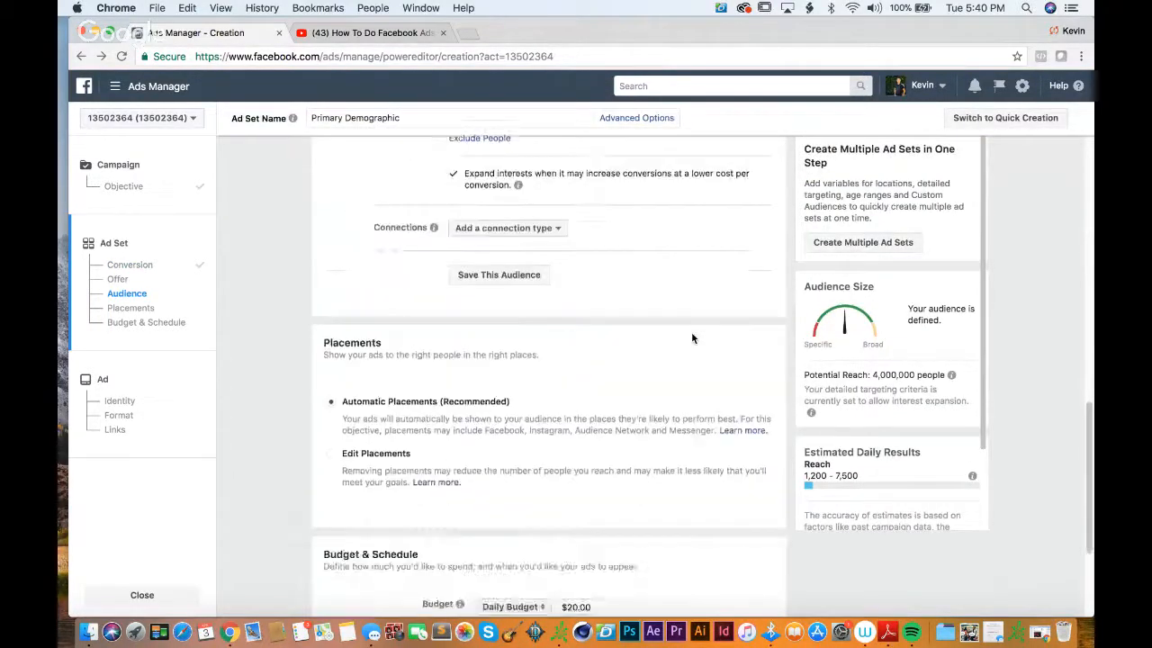
scroll(692, 338, down, 4)
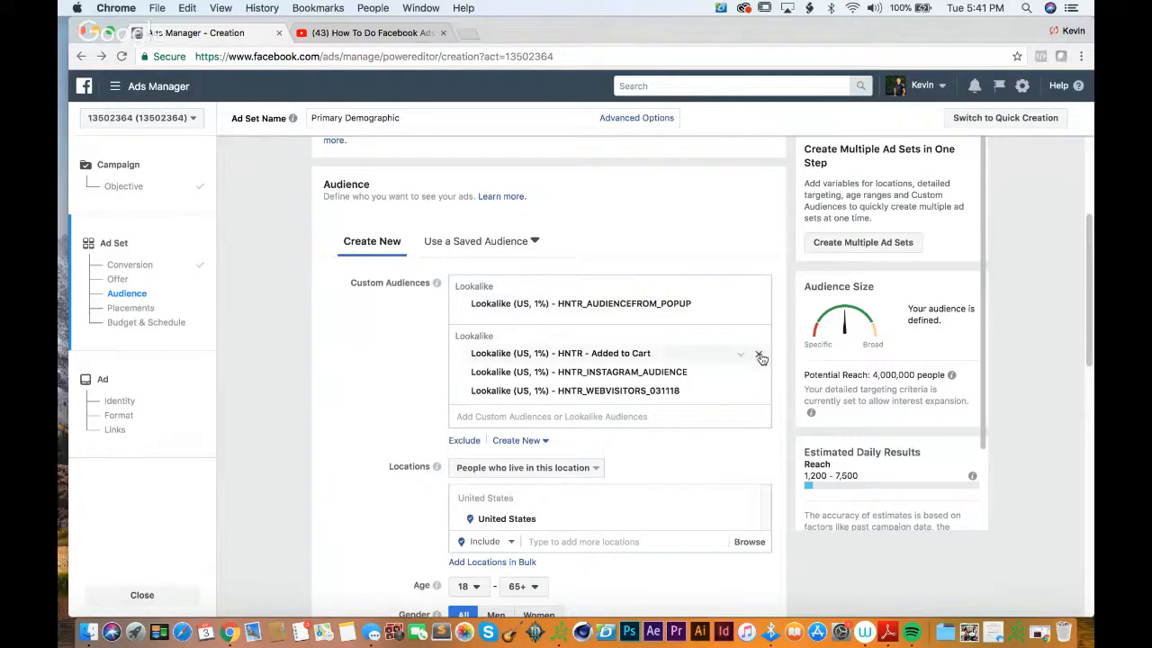
Step: Remove the HNTR - Added to Cart, HNTR_WEBVISITORS_031118 and HNTR_INSTAGRAM_AUDIENCE lookalikes from the ad set's custom audiences
click(759, 354)
click(756, 371)
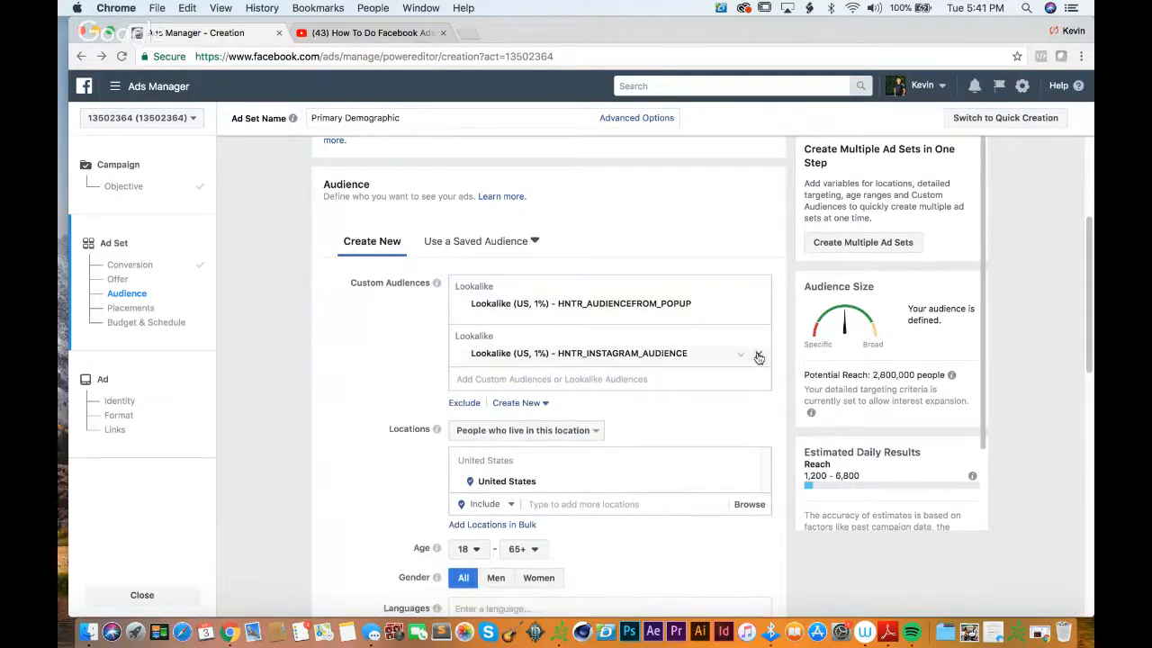
click(758, 355)
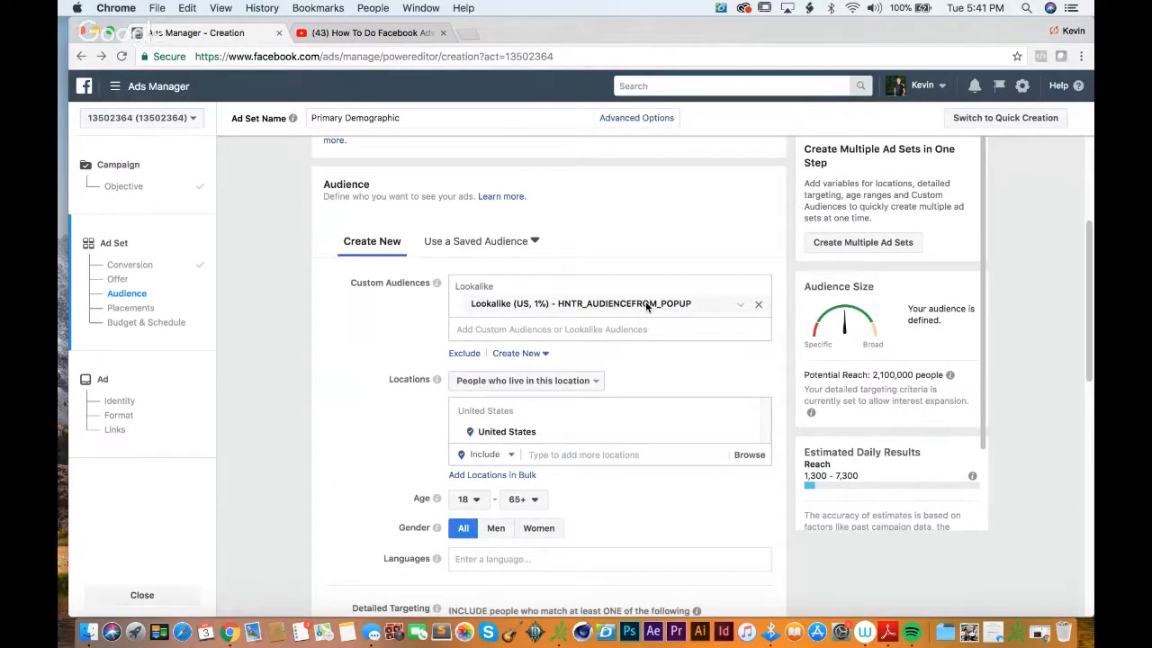
Step: Add the 1% US lookalike of HNTR_WEBVISITORS_031118 to the ad set's custom audiences
click(642, 328)
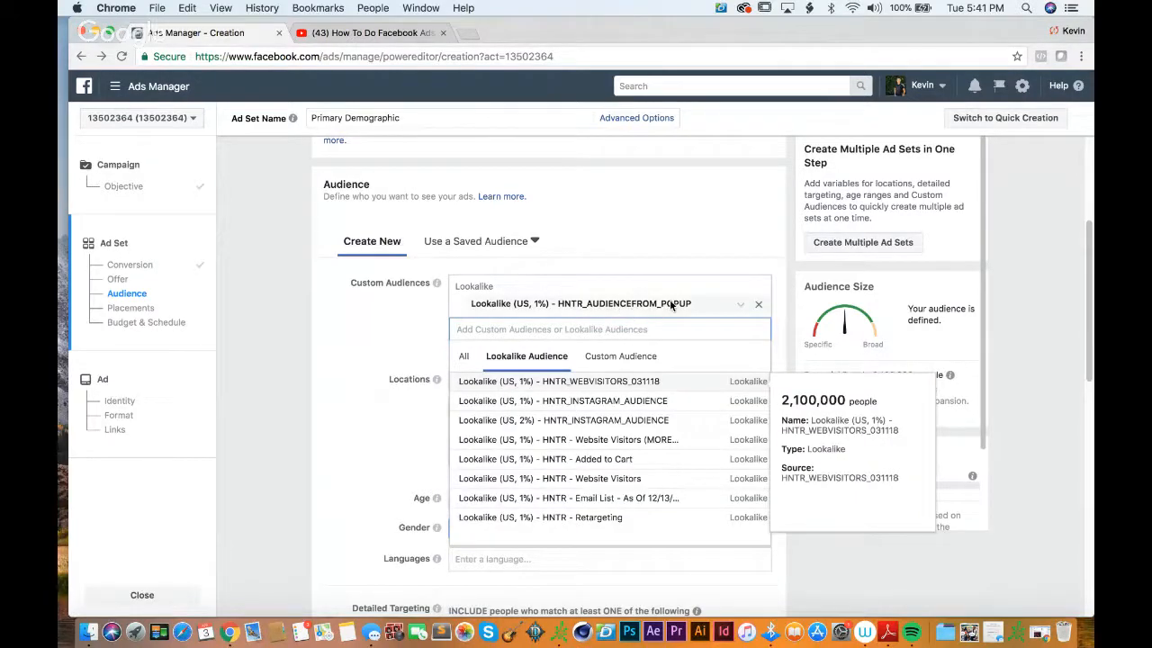
click(620, 382)
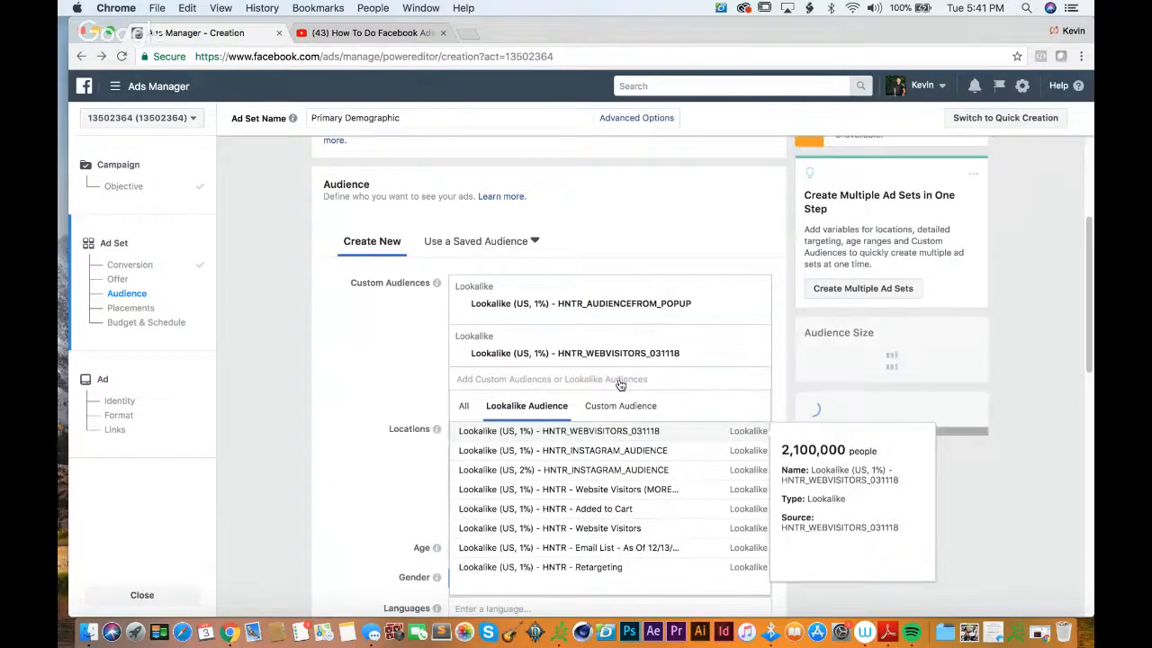
click(780, 340)
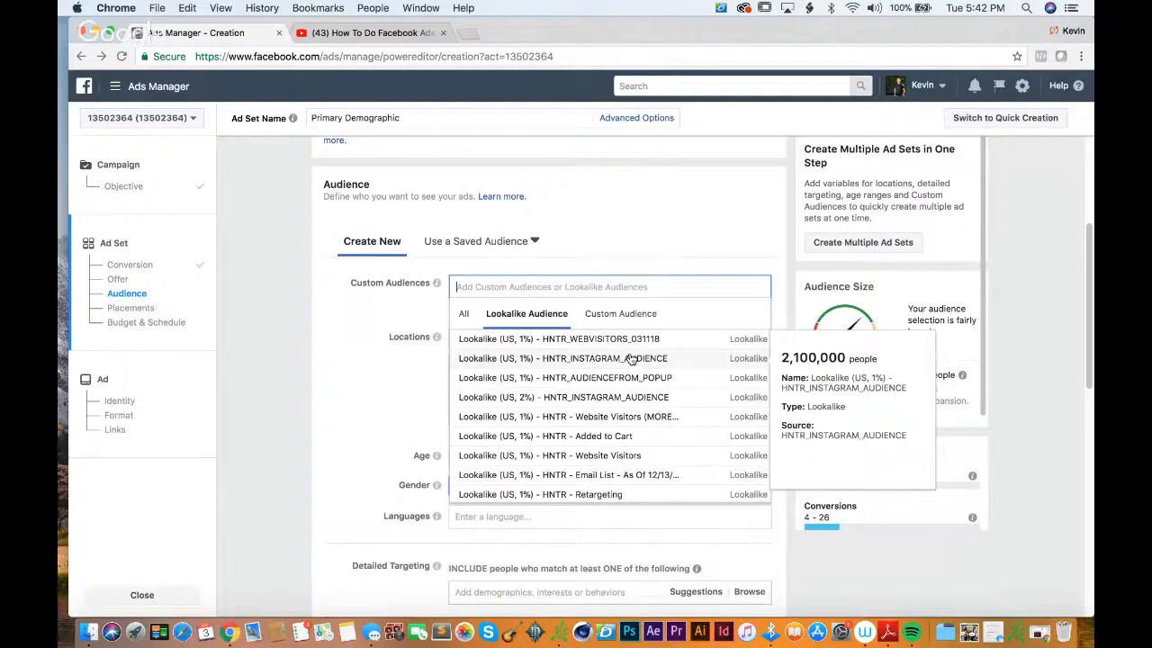
Step: Make the 1% US lookalike of HNTR_INSTAGRAM_AUDIENCE the ad set's only custom audience
click(631, 358)
click(725, 227)
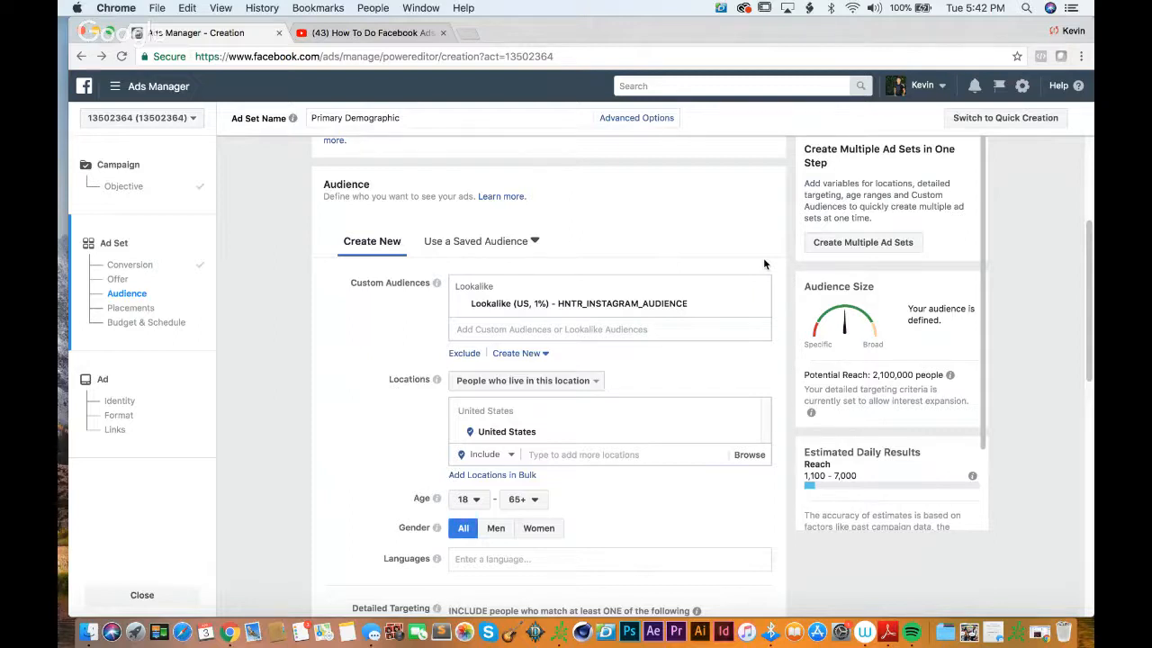
Step: Remove the HNTR_INSTAGRAM_AUDIENCE lookalike from the ad set and look through the available custom and lookalike audiences
scroll(770, 279, down, 2)
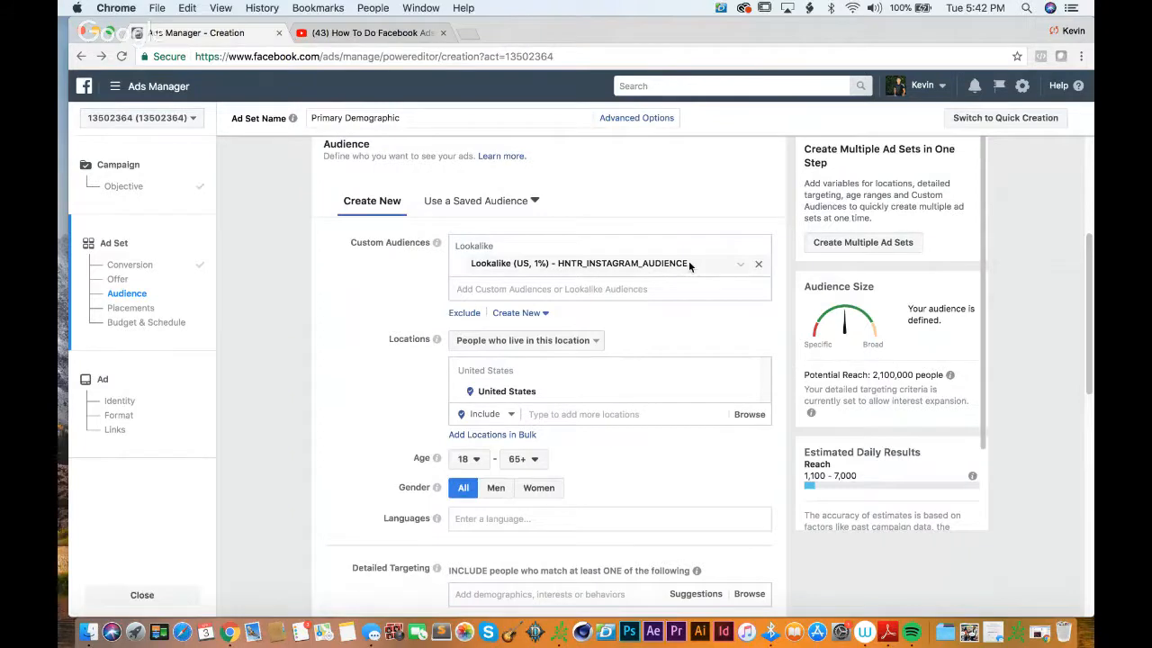
click(760, 268)
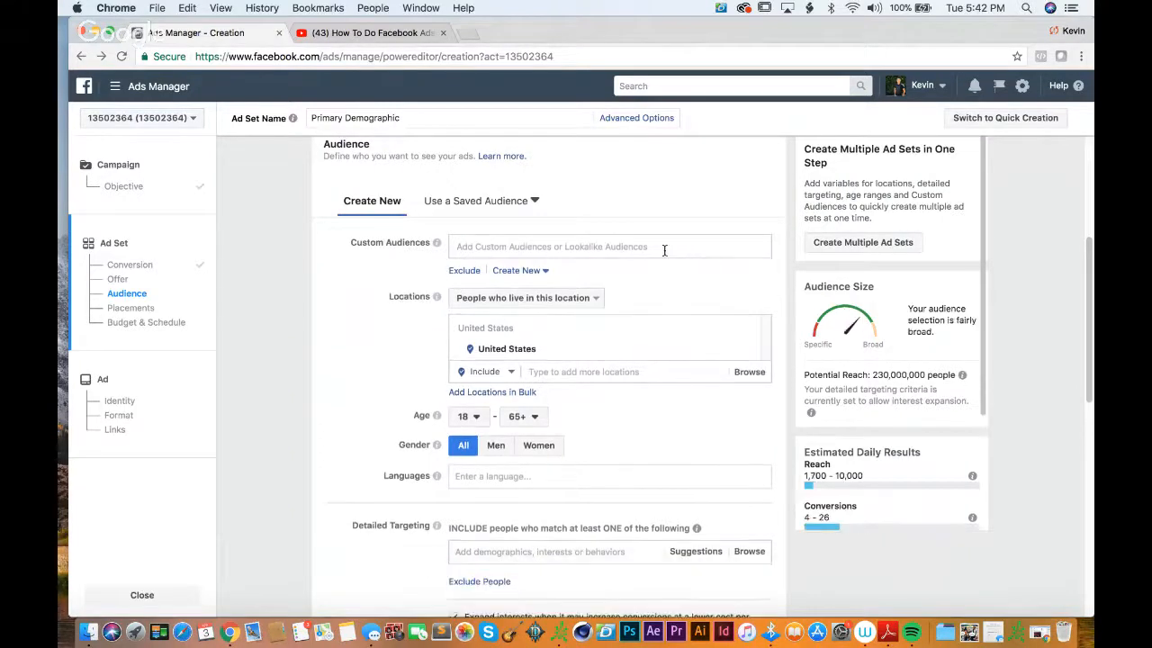
click(663, 249)
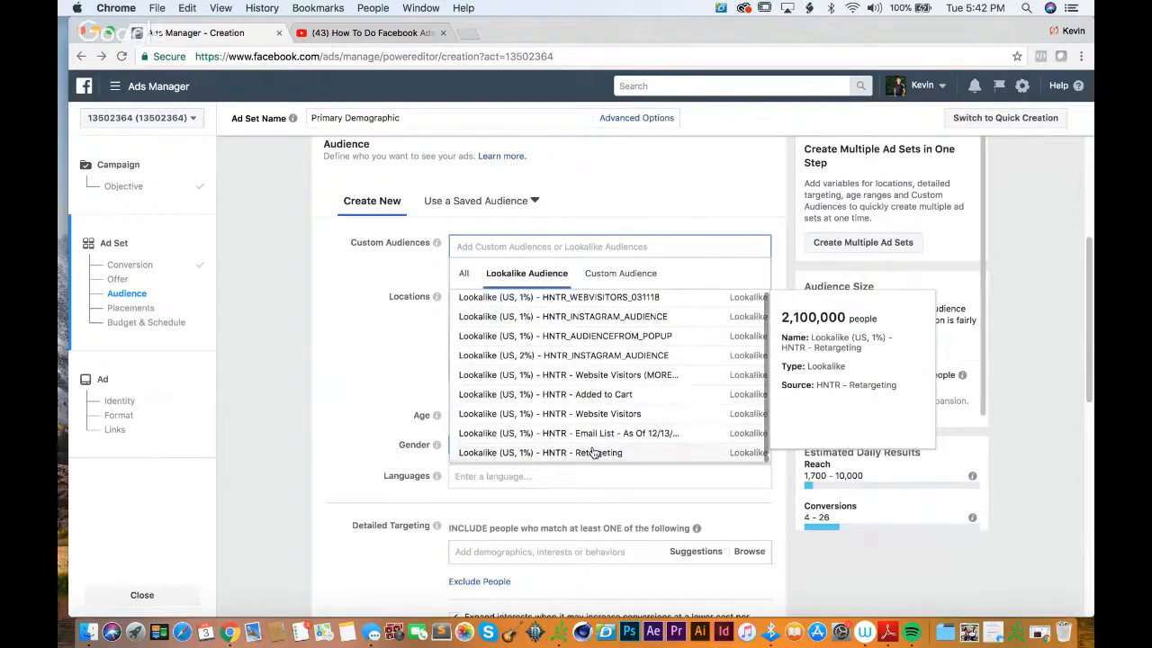
click(609, 274)
click(526, 274)
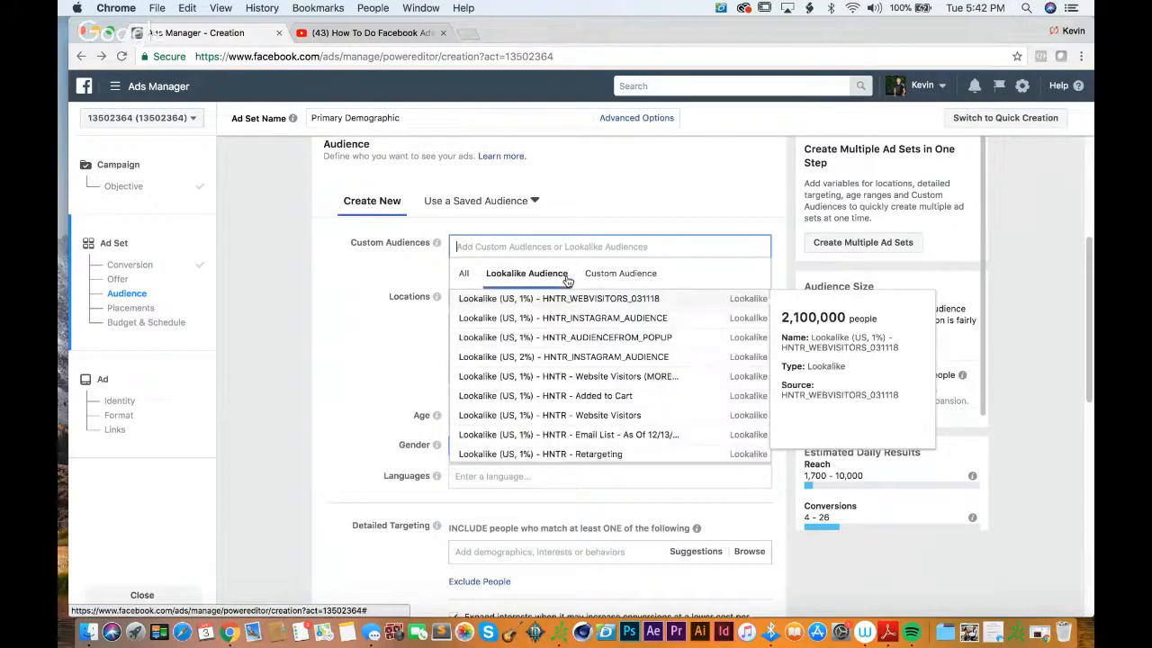
click(784, 225)
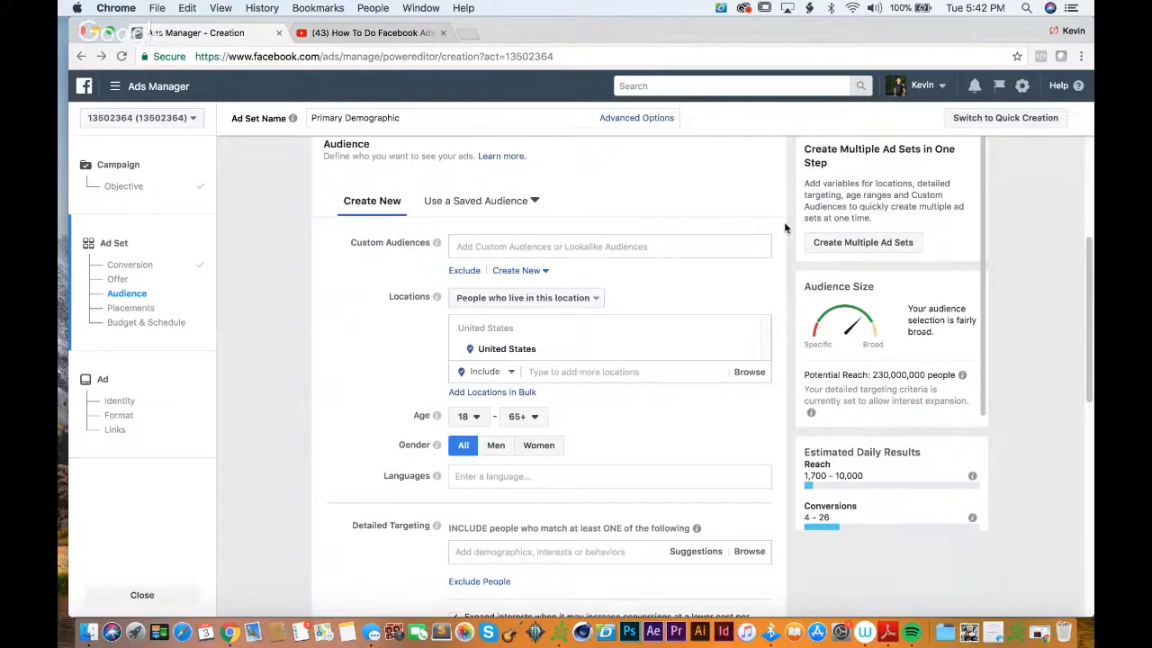
Step: Look at the lookalike audience source choices and the types of new custom audience, and close the dialog without creating anything
click(521, 270)
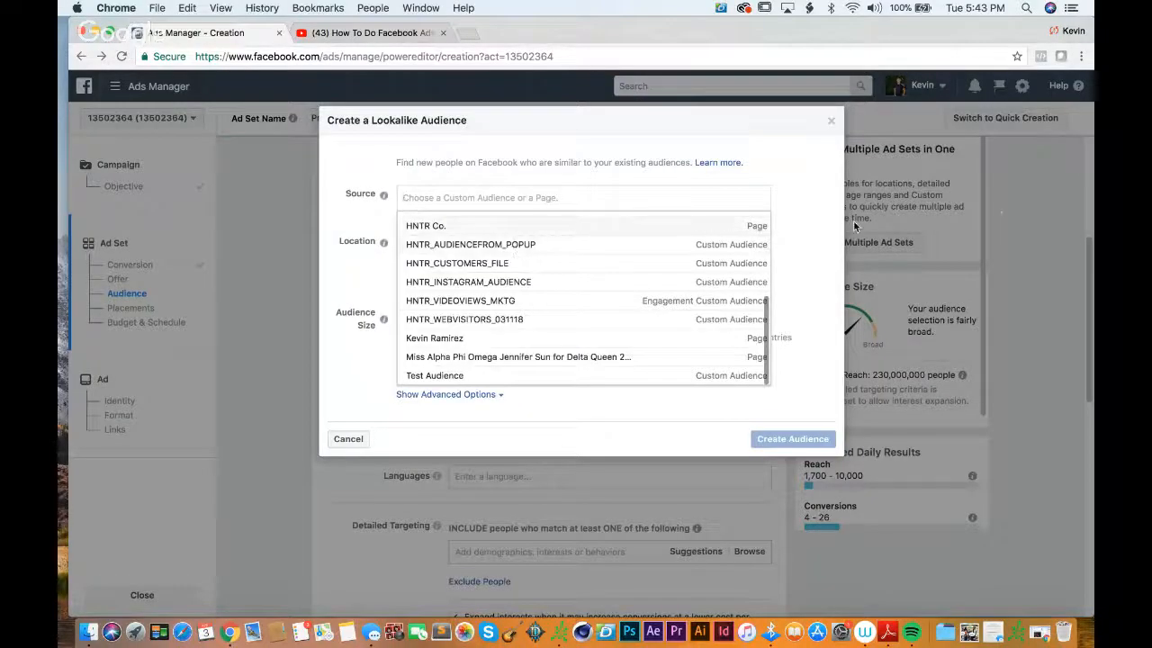
click(829, 212)
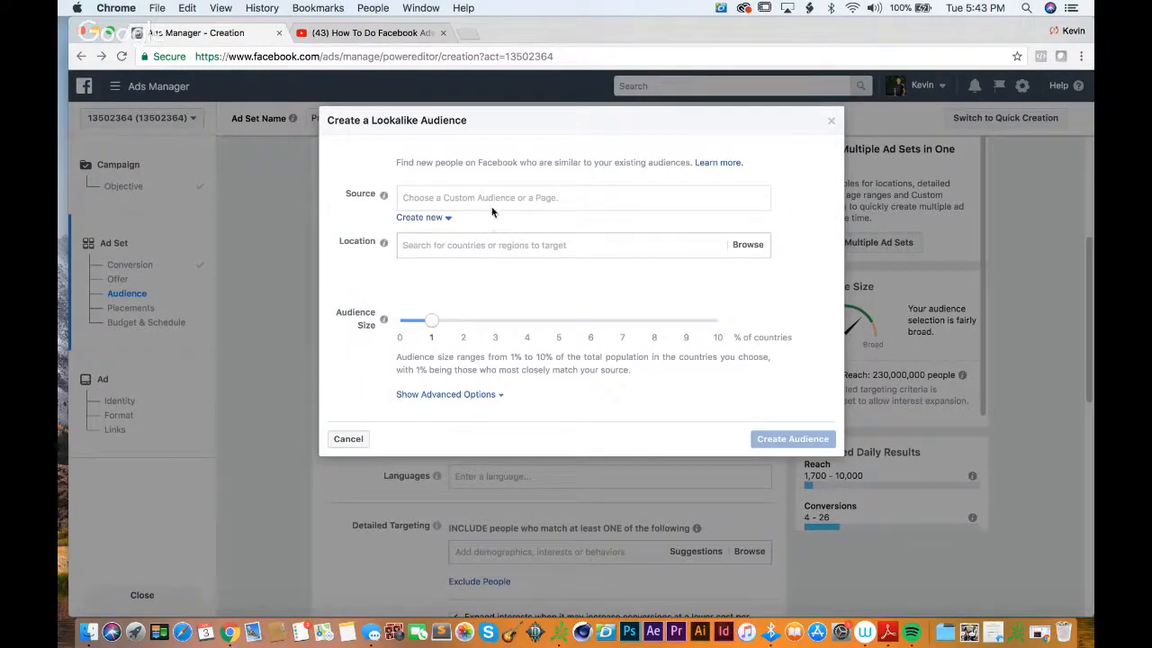
click(436, 218)
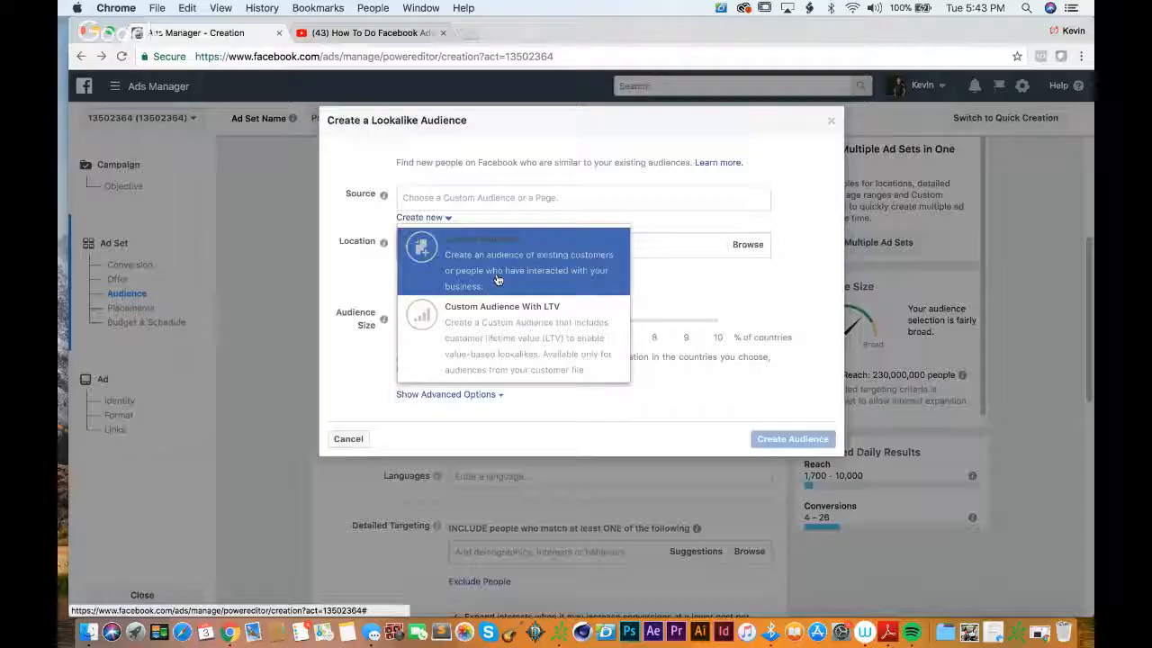
click(497, 274)
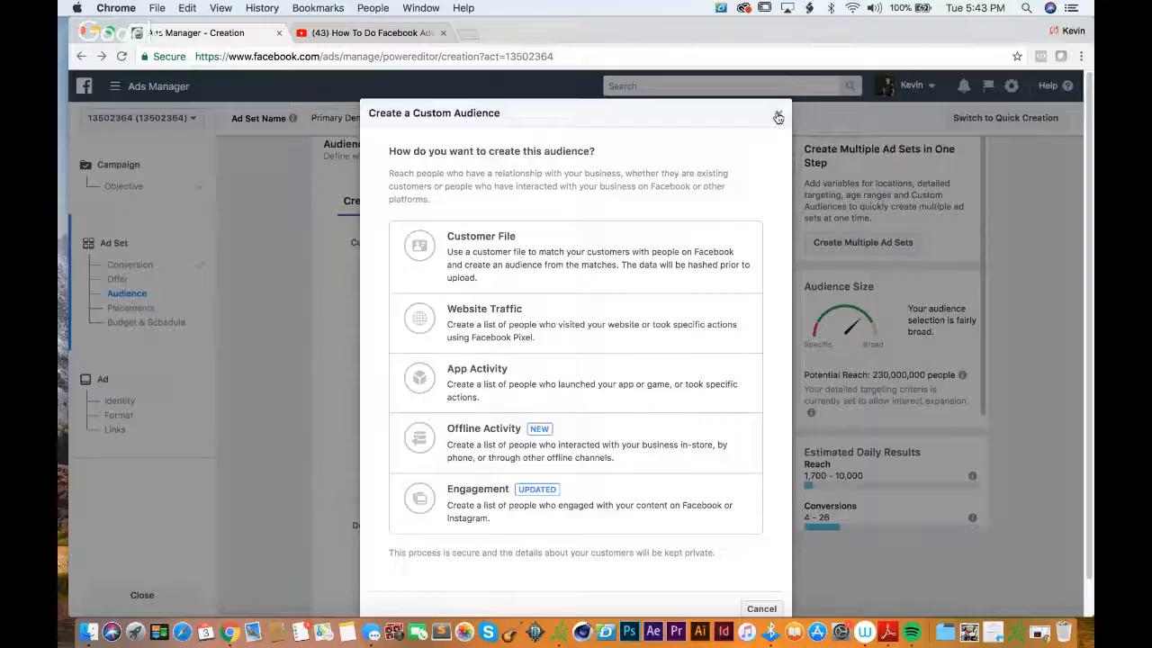
click(777, 117)
Step: Add the Lookalike (US, 1%) - HNTR_INSTAGRAM_AUDIENCE audience to the ad set's empty custom audiences
click(669, 241)
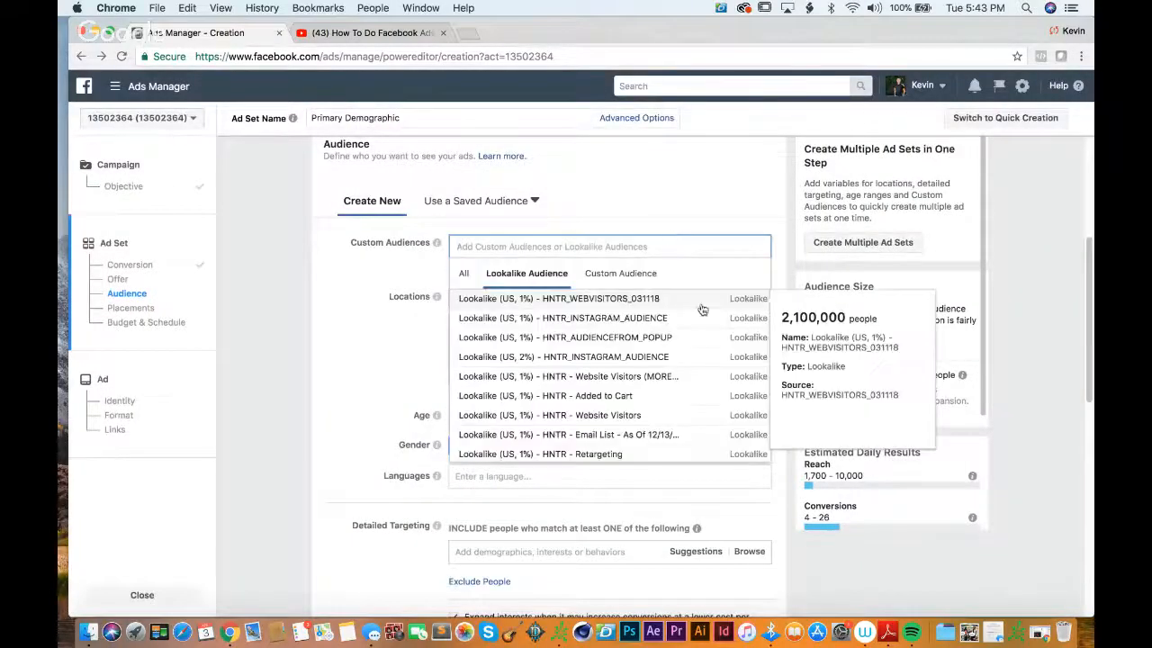
click(637, 319)
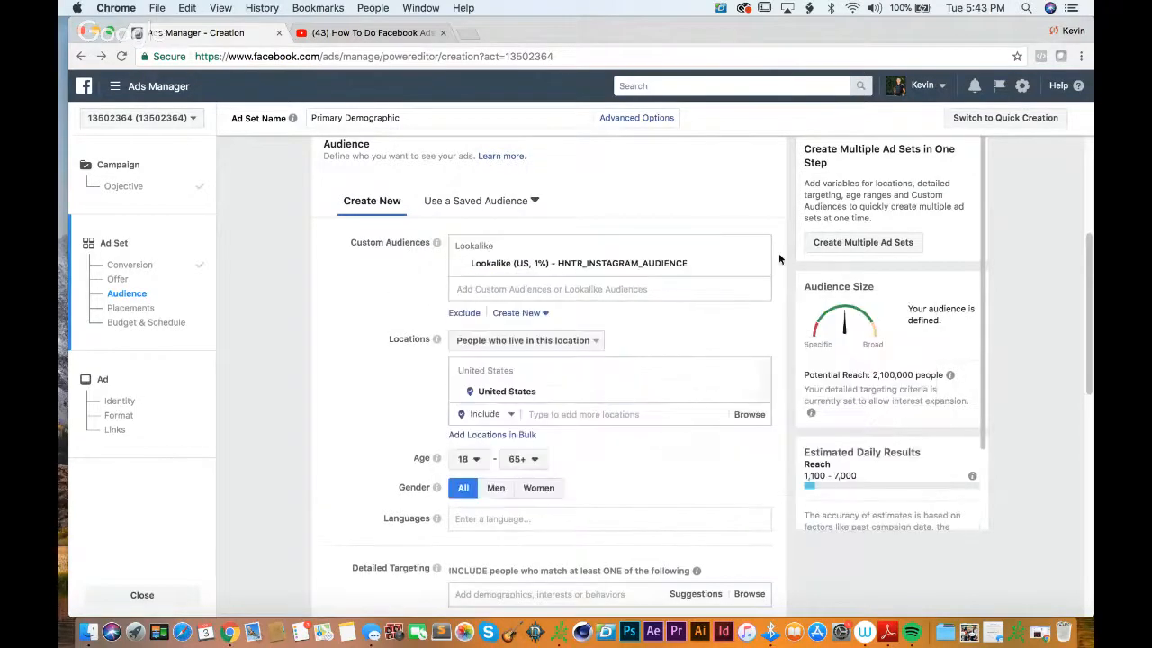
scroll(778, 257, down, 2)
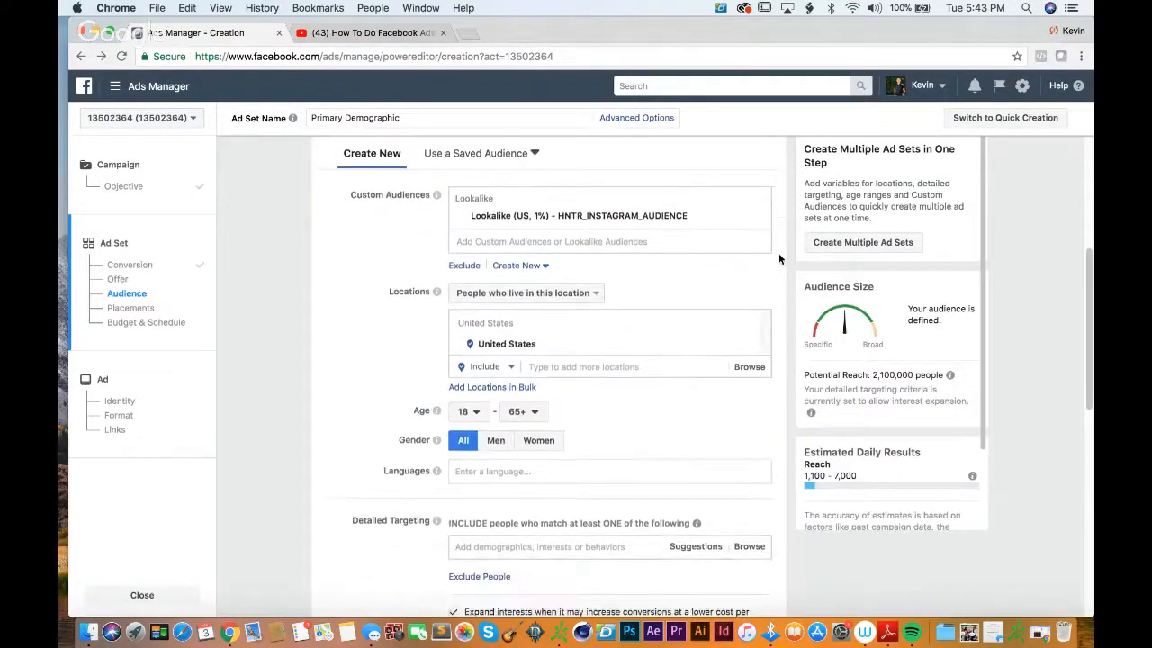
Step: Review the custom audience creation options, including Engagement, and leave without creating an audience
click(520, 273)
click(567, 309)
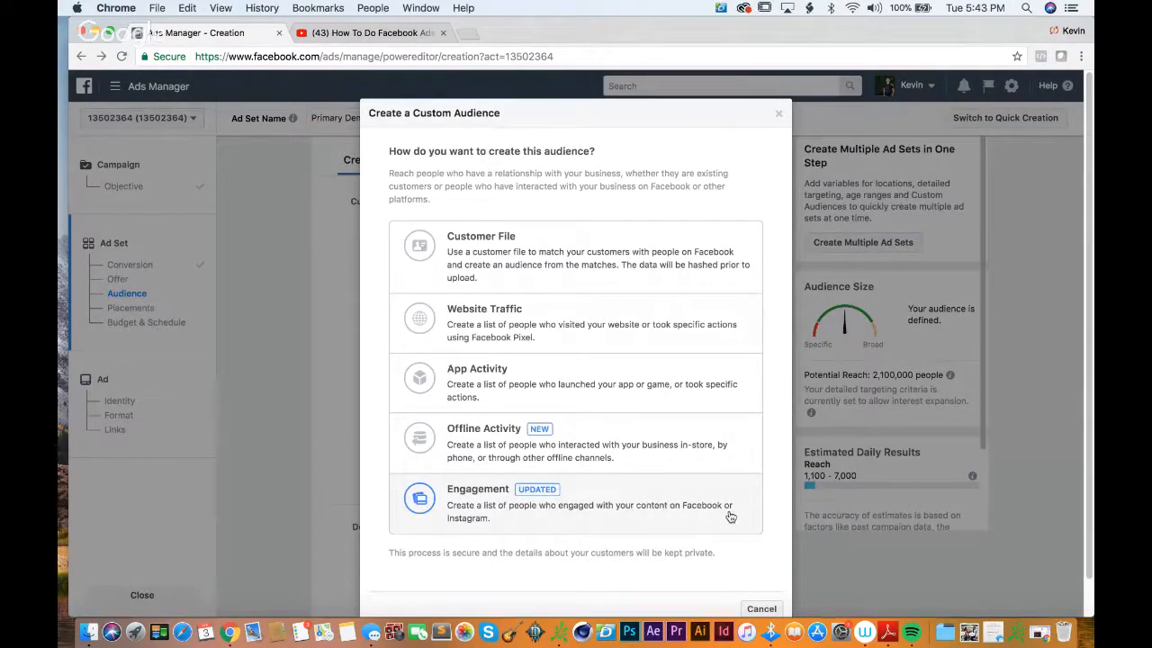
click(781, 116)
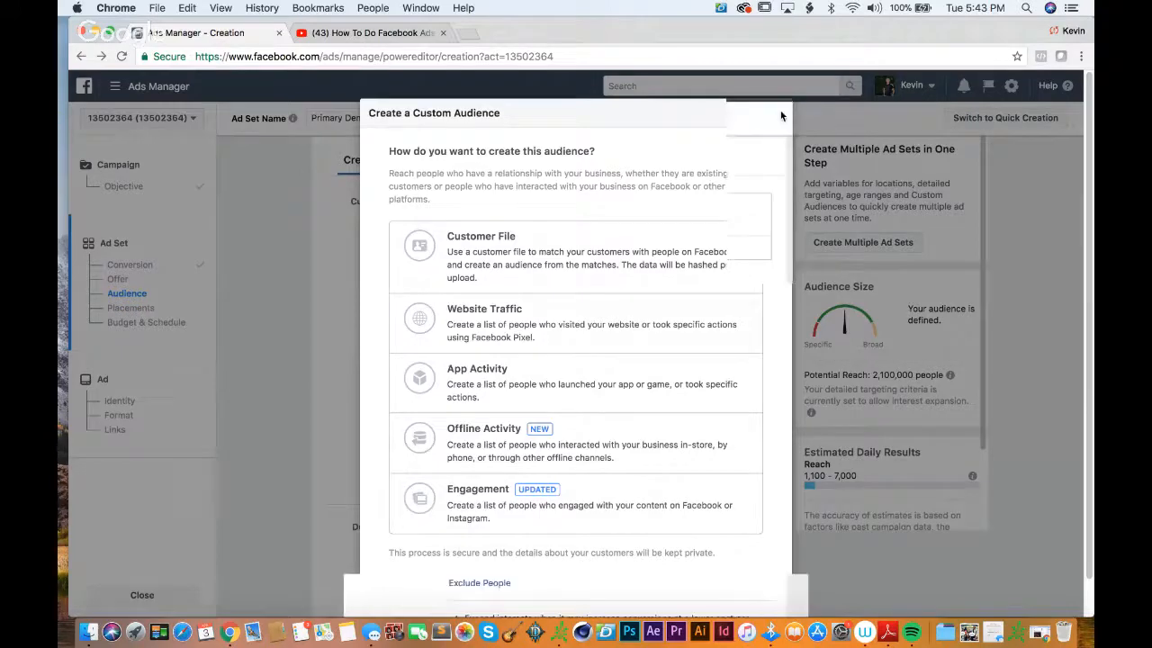
mouse_move(809, 36)
mouse_down()
mouse_move(780, 36)
mouse_move(809, 35)
mouse_up()
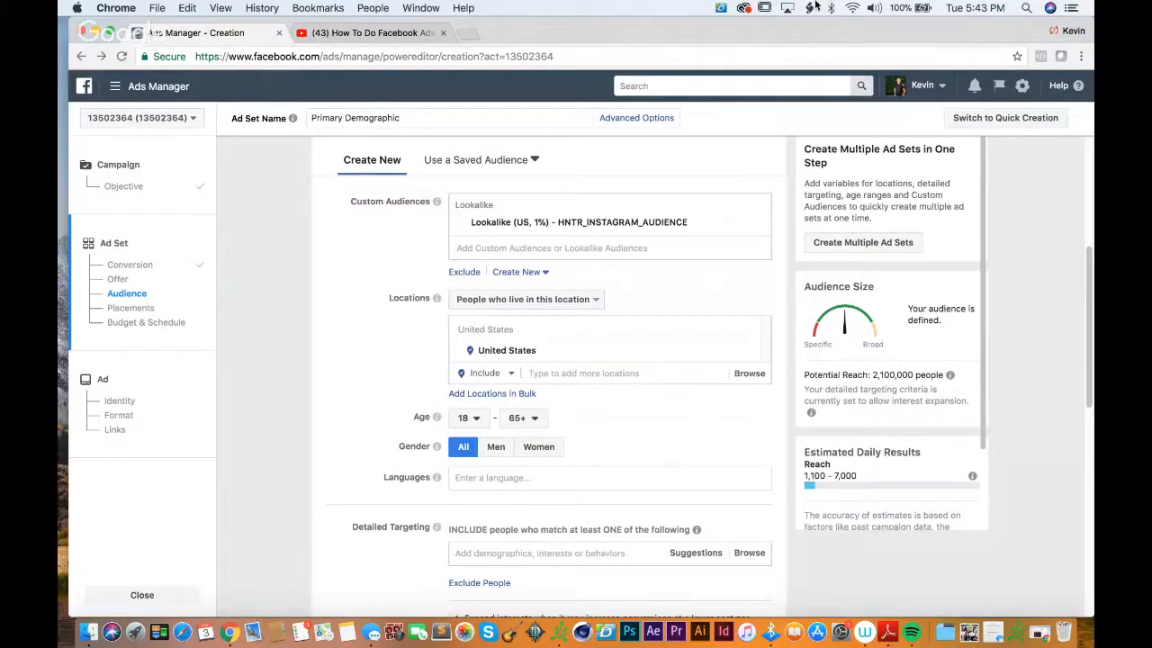
Step: Look over the ad set's audience settings and bring up the option to create a new custom audience
scroll(789, 260, down, 8)
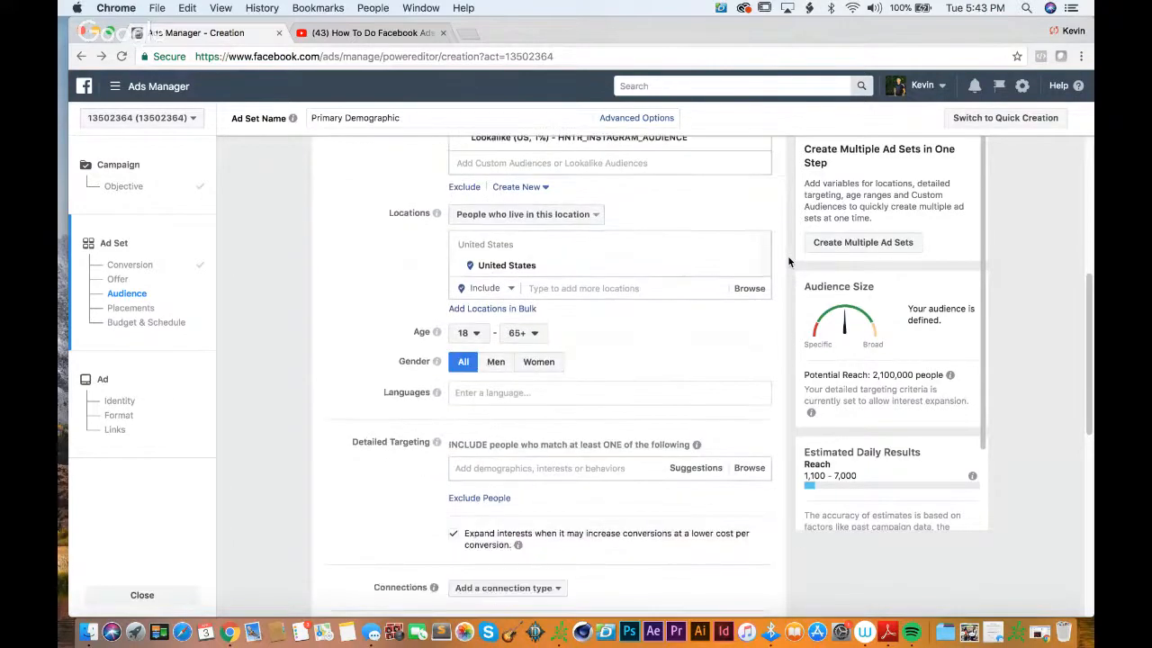
scroll(789, 261, up, 3)
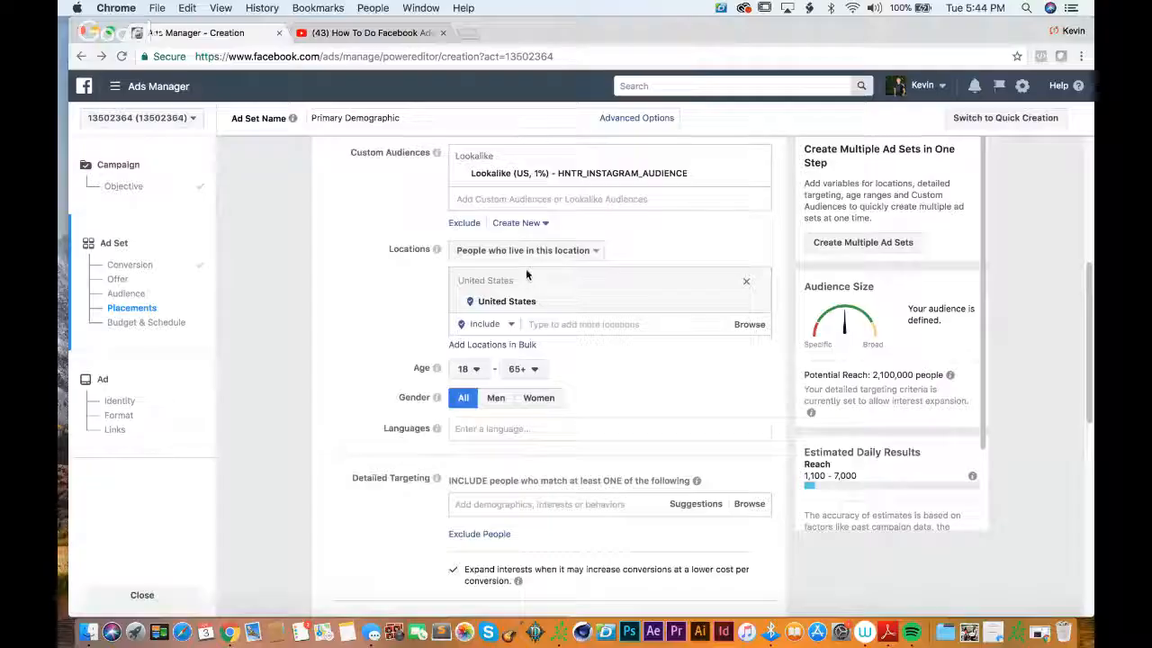
click(520, 222)
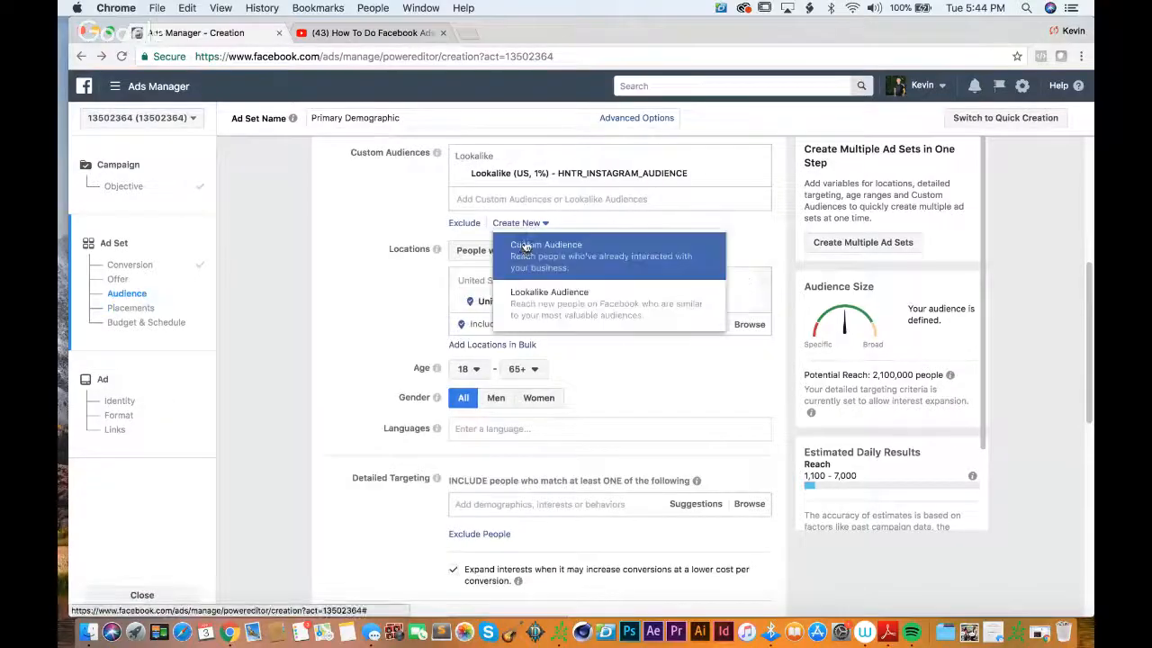
click(527, 249)
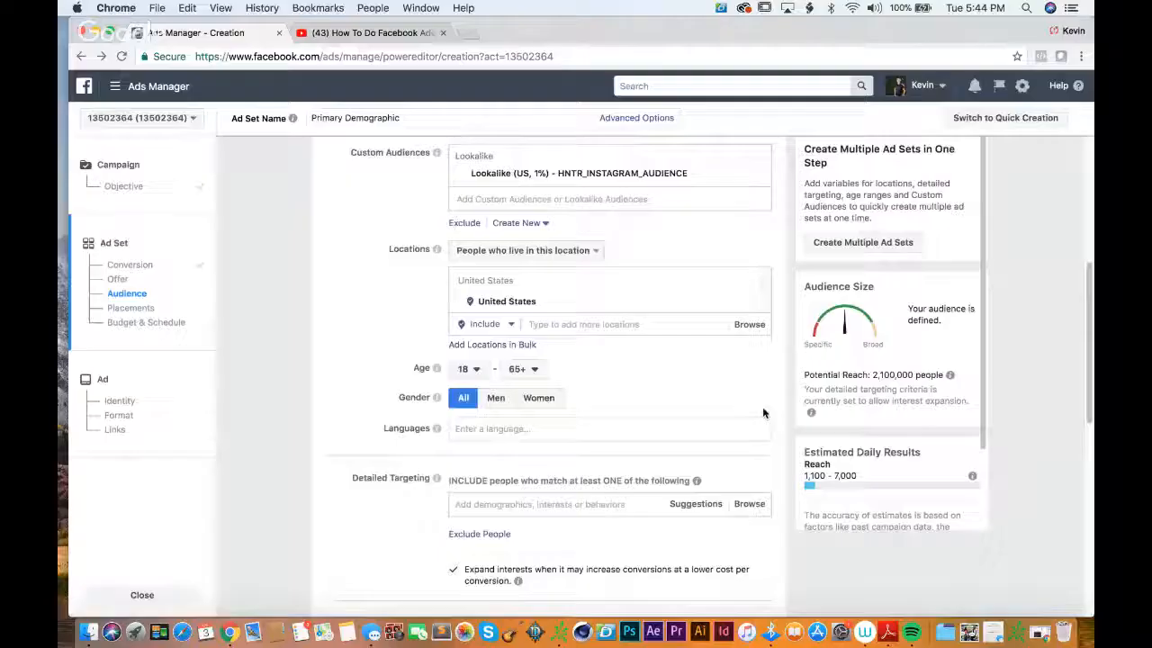
Step: Set the ad set's target age range to 18–34
scroll(761, 336, down, 5)
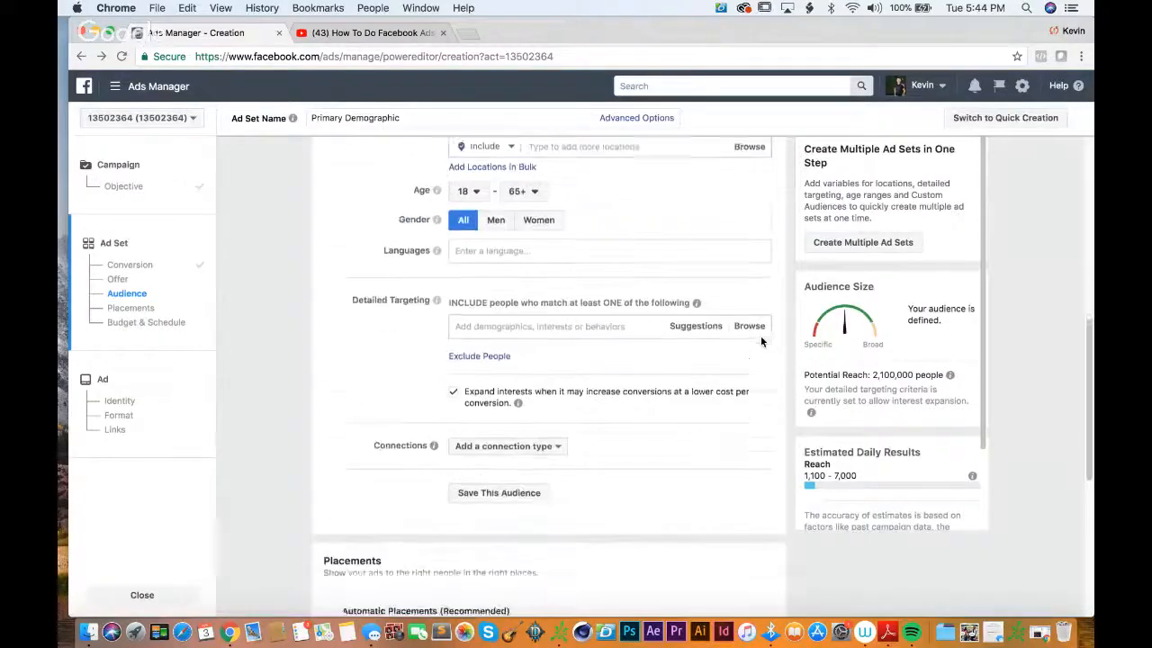
scroll(760, 339, up, 8)
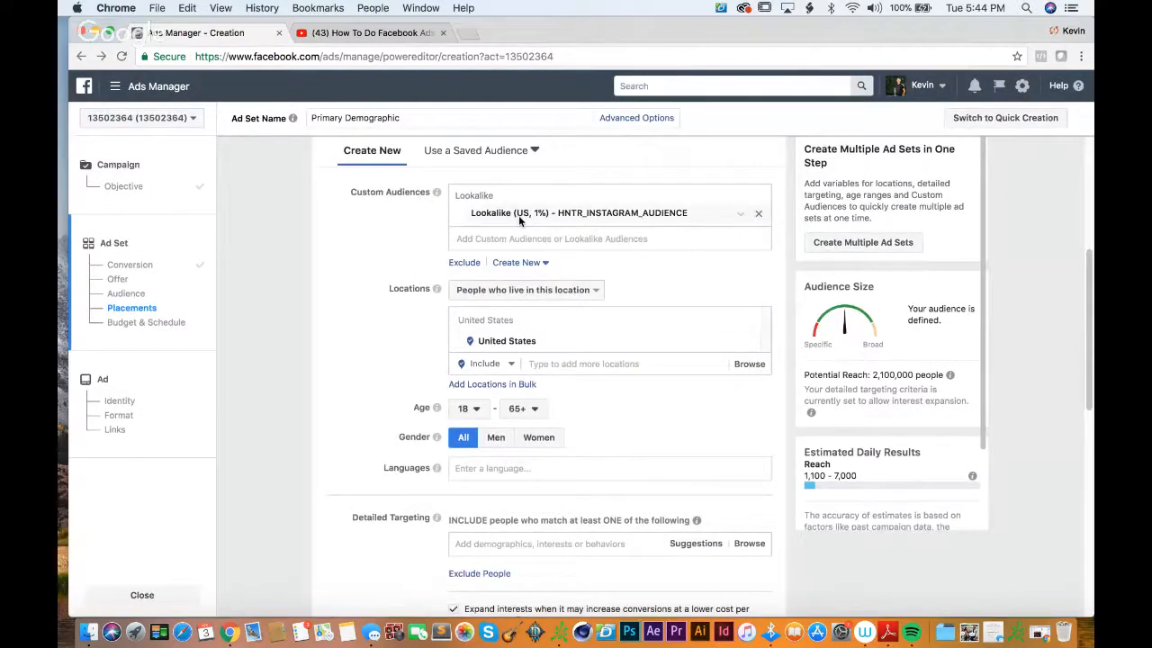
scroll(518, 220, down, 2)
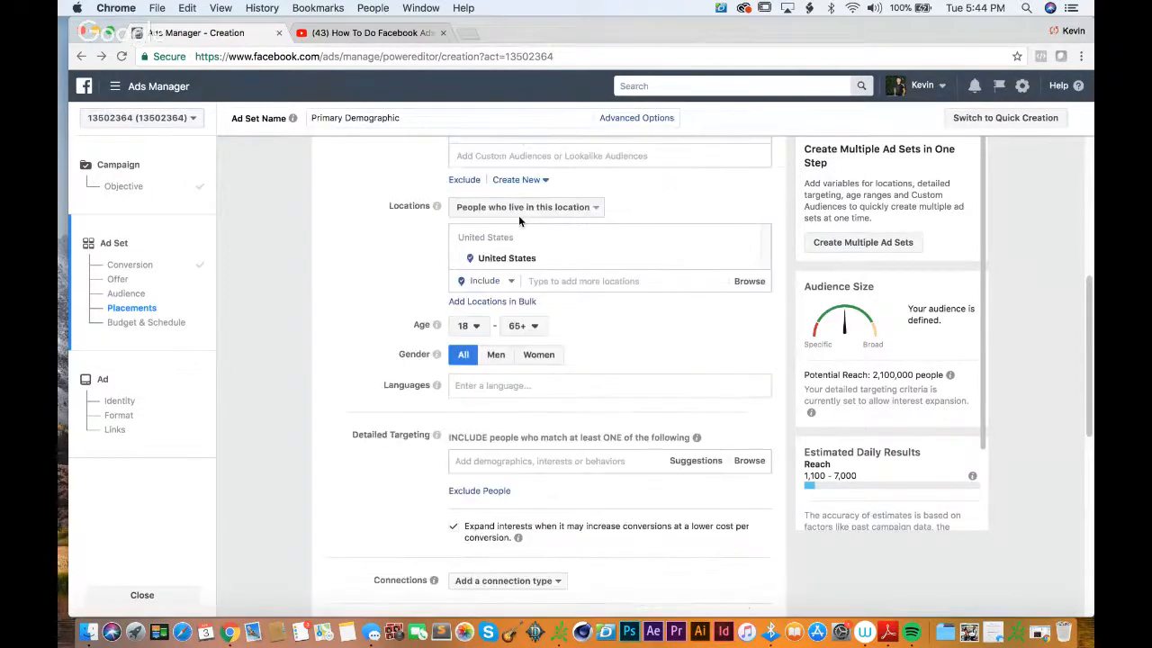
scroll(477, 330, up, 3)
scroll(477, 330, down, 1)
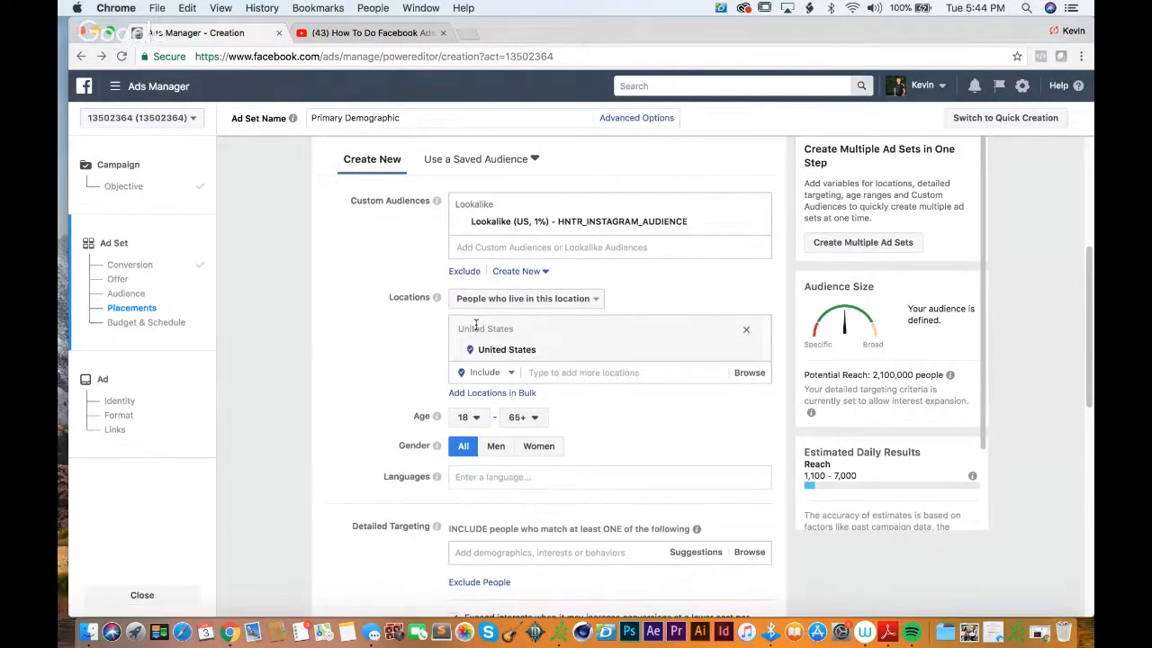
scroll(396, 357, down, 1)
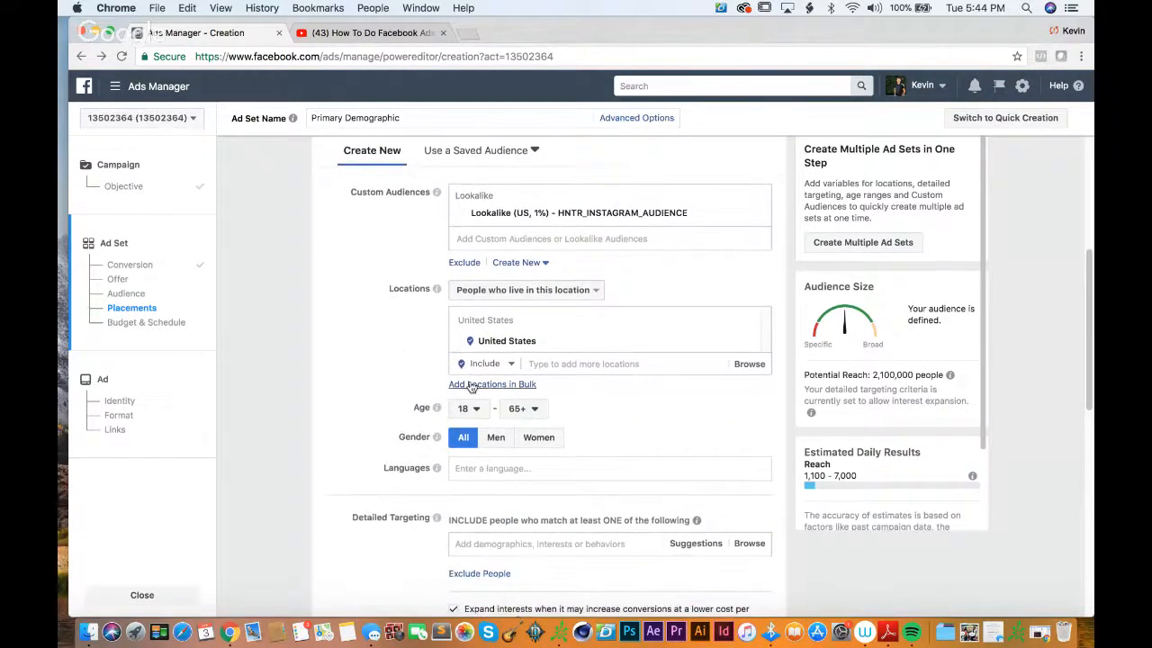
click(466, 412)
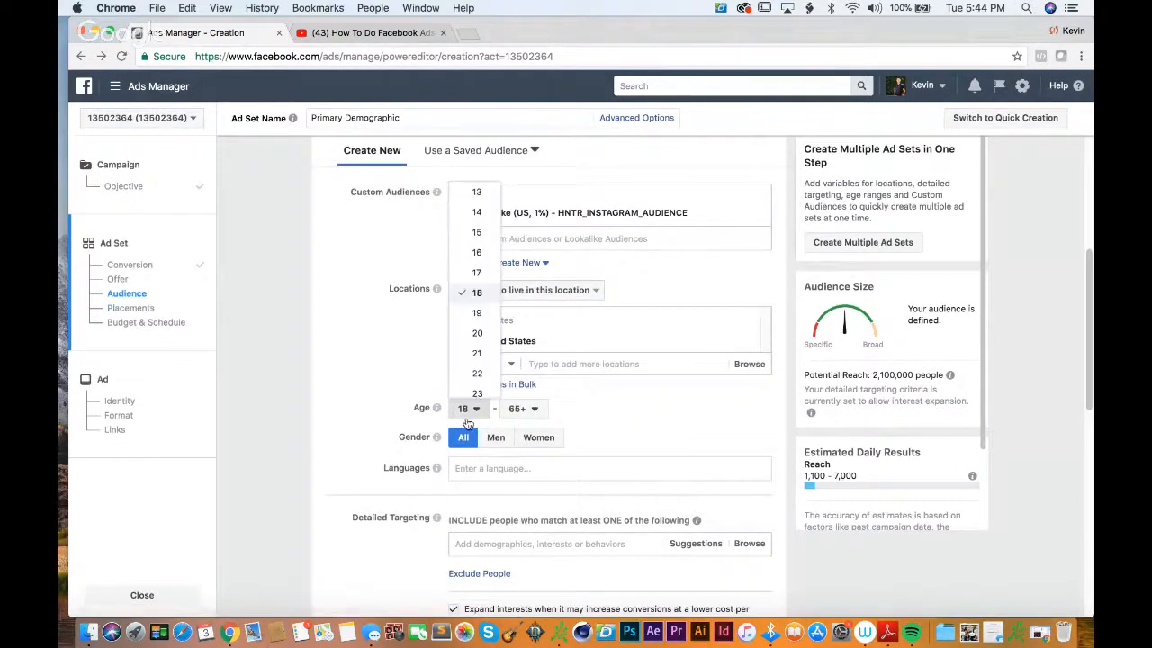
click(477, 293)
click(519, 420)
scroll(533, 306, up, 5)
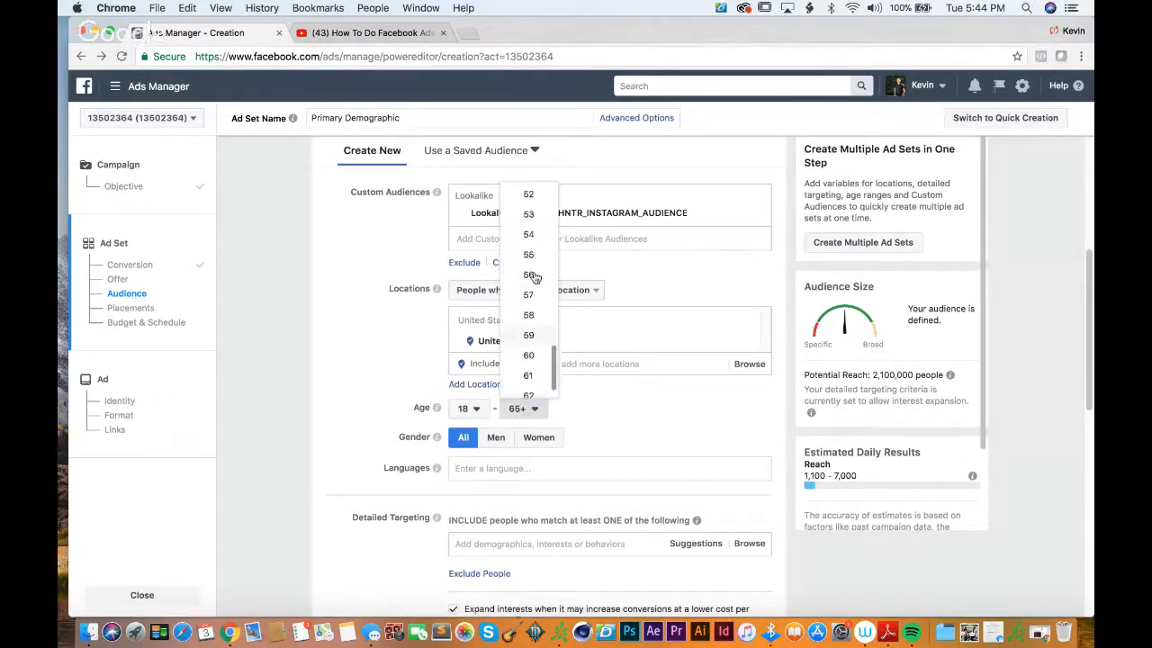
scroll(534, 265, up, 2)
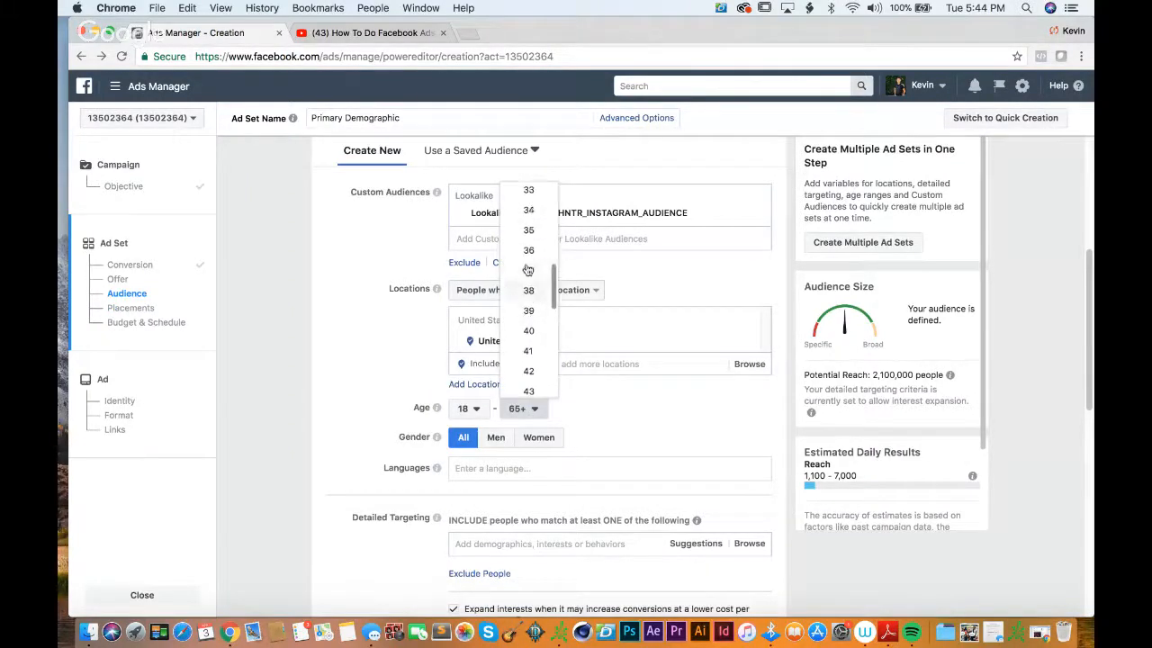
click(536, 218)
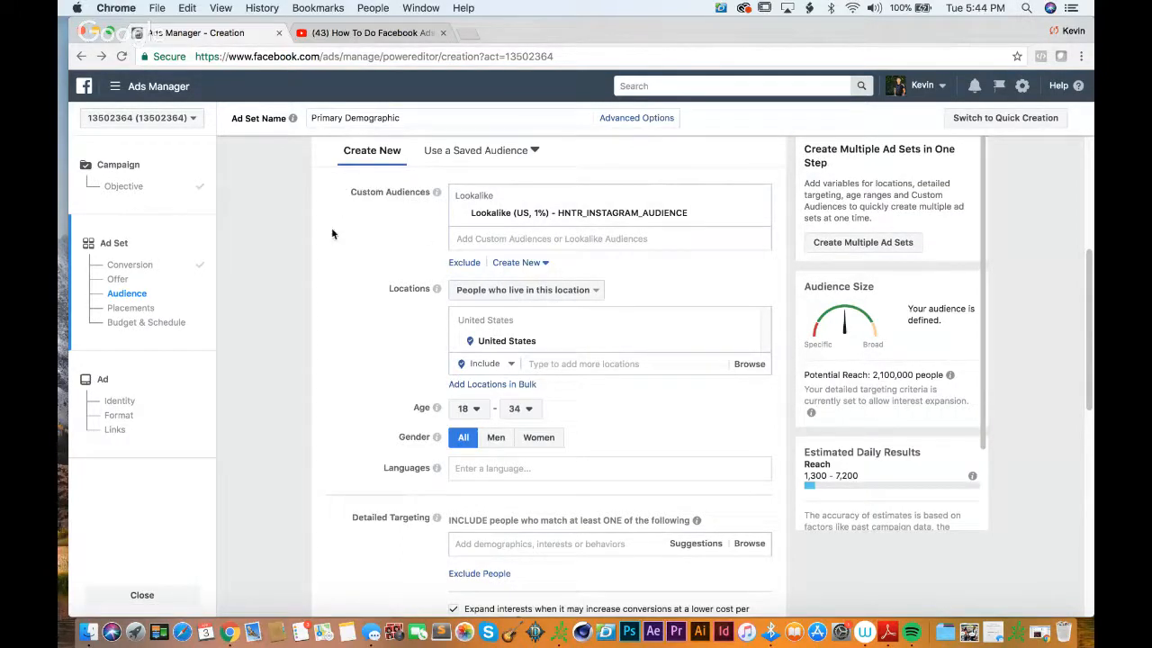
Step: Review the ad set's audience, detailed targeting, connections, placements, and budget and schedule settings
scroll(331, 233, down, 5)
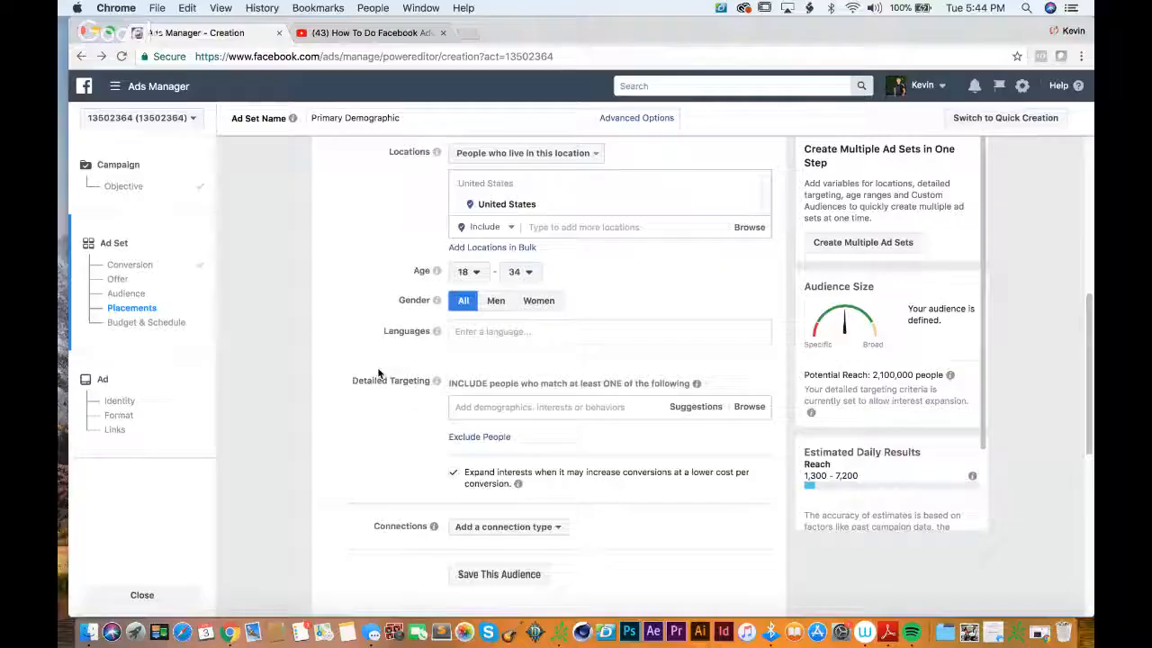
scroll(380, 372, up, 3)
scroll(378, 373, down, 2)
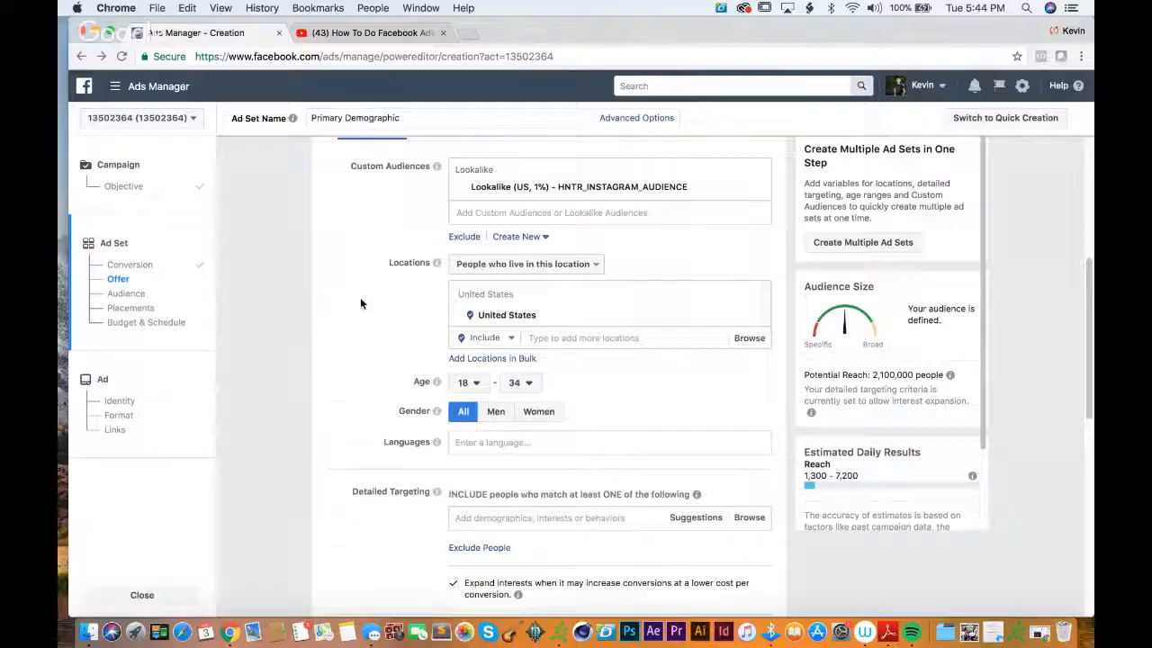
scroll(360, 303, down, 3)
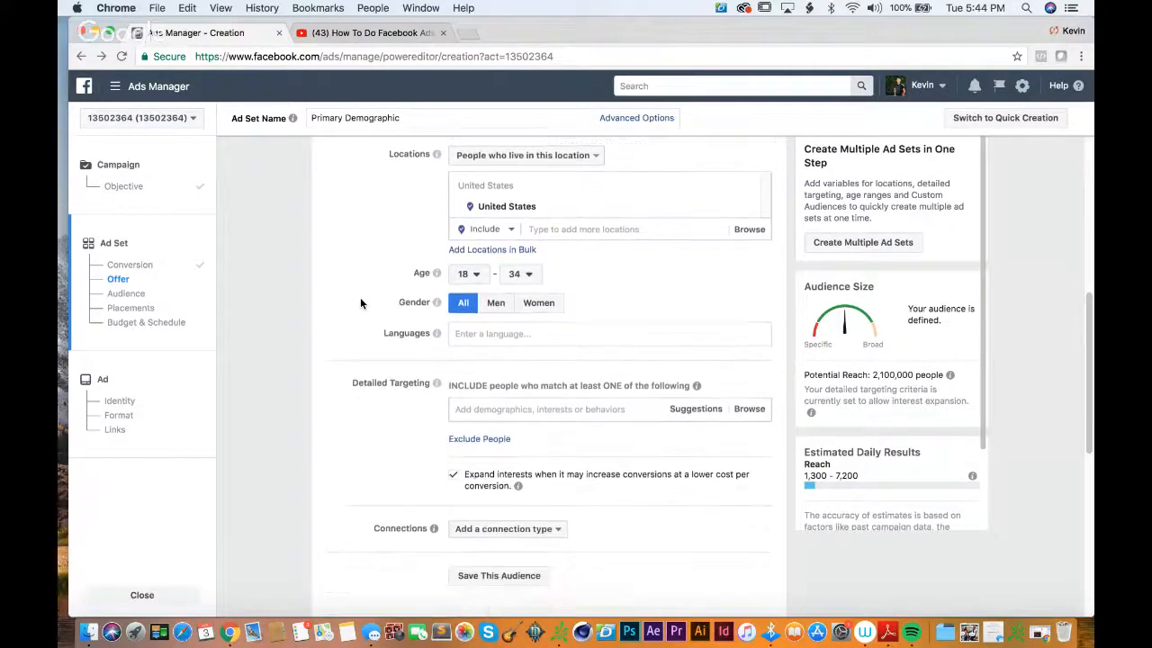
scroll(360, 302, down, 3)
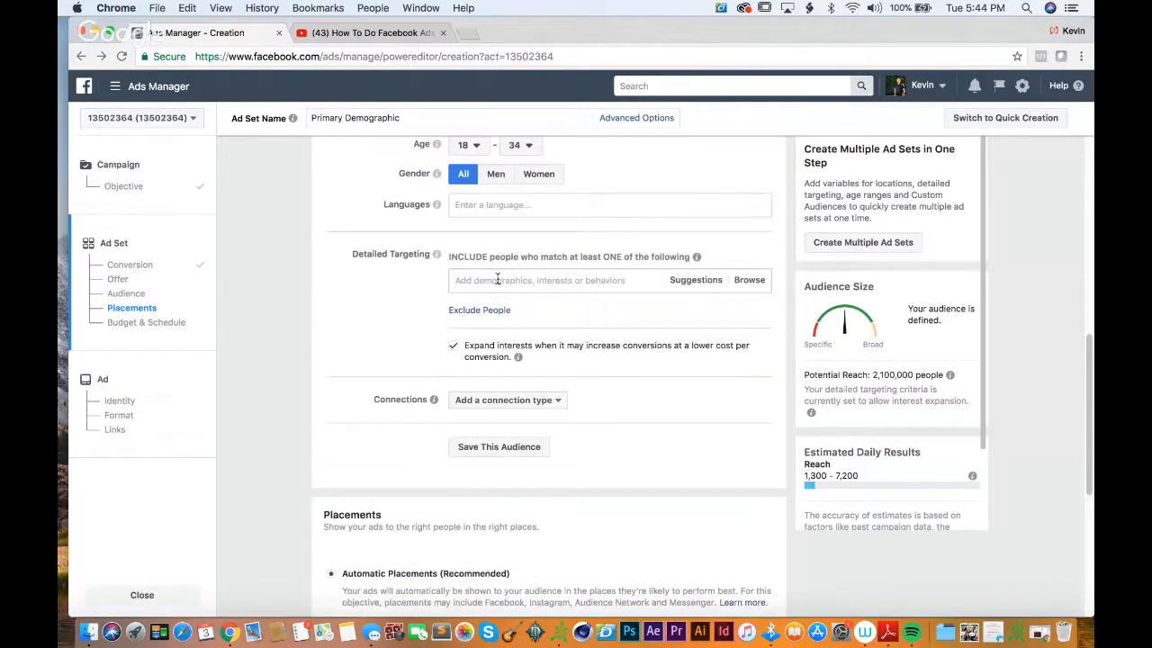
scroll(406, 324, up, 4)
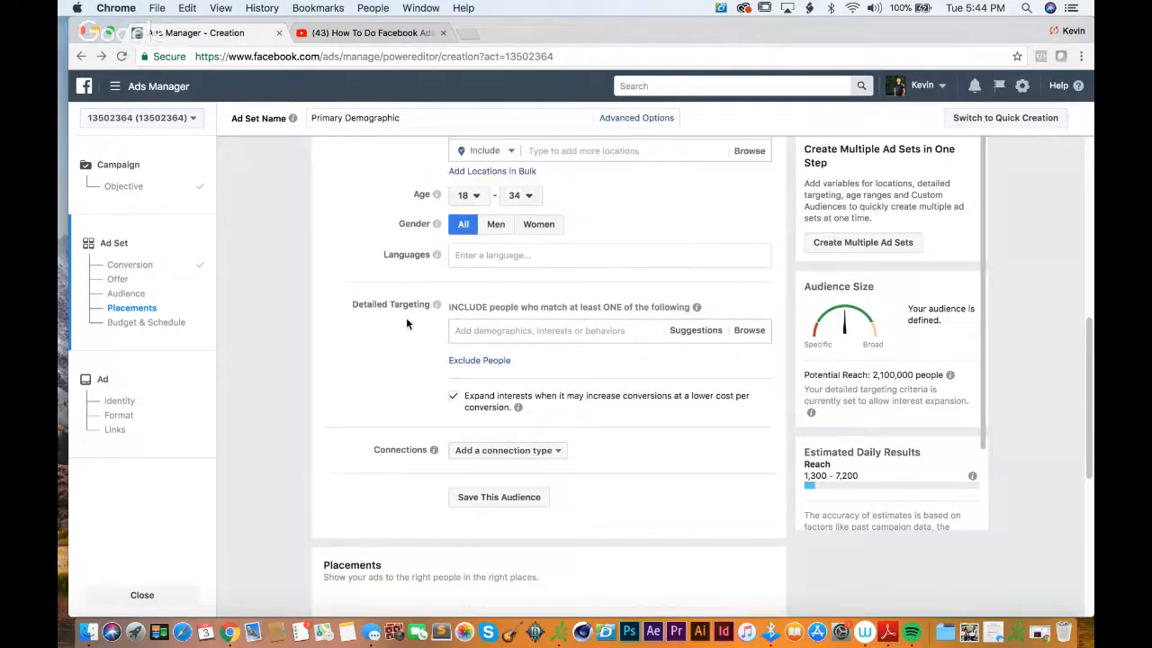
scroll(407, 324, up, 3)
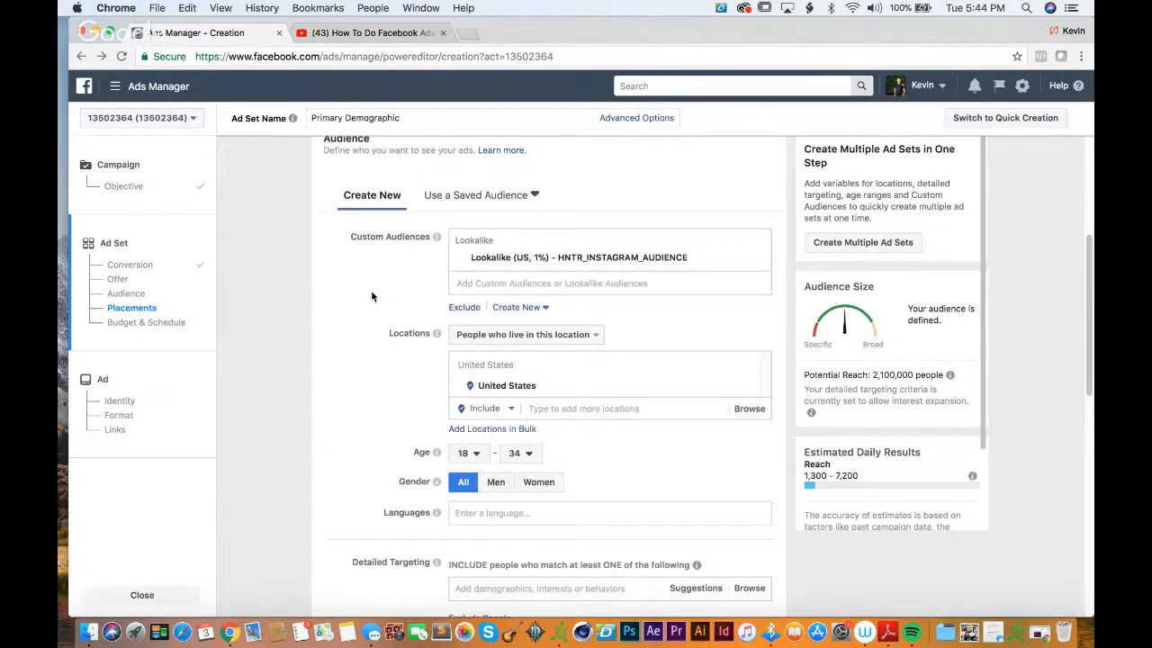
scroll(372, 296, down, 2)
scroll(372, 296, down, 2)
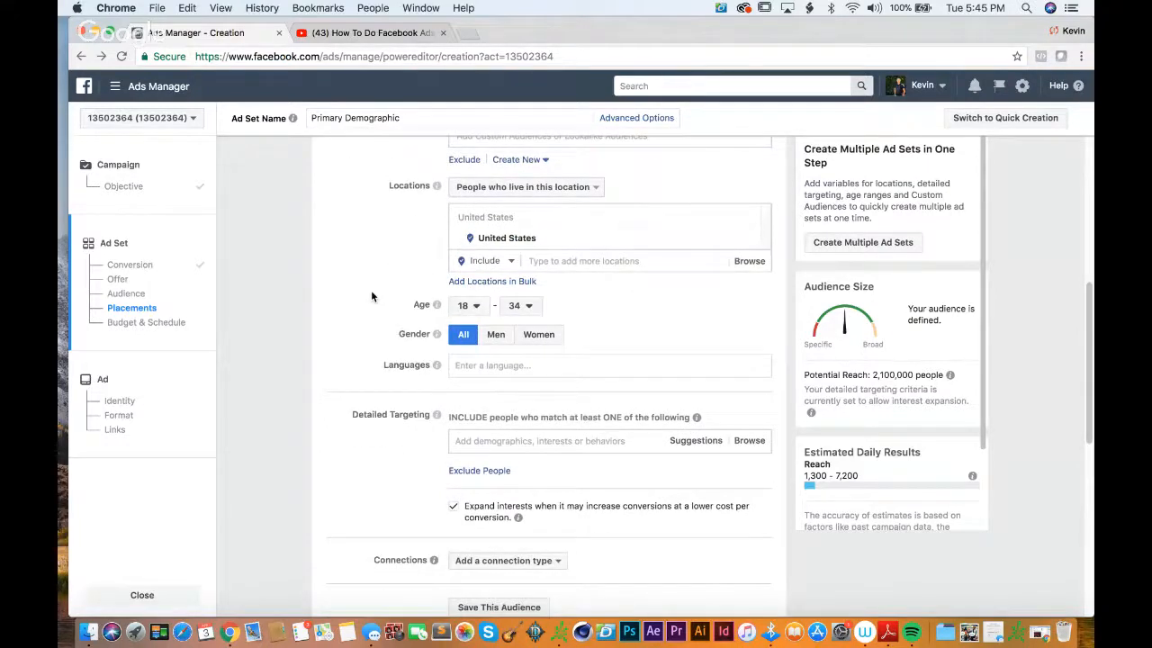
scroll(372, 296, down, 6)
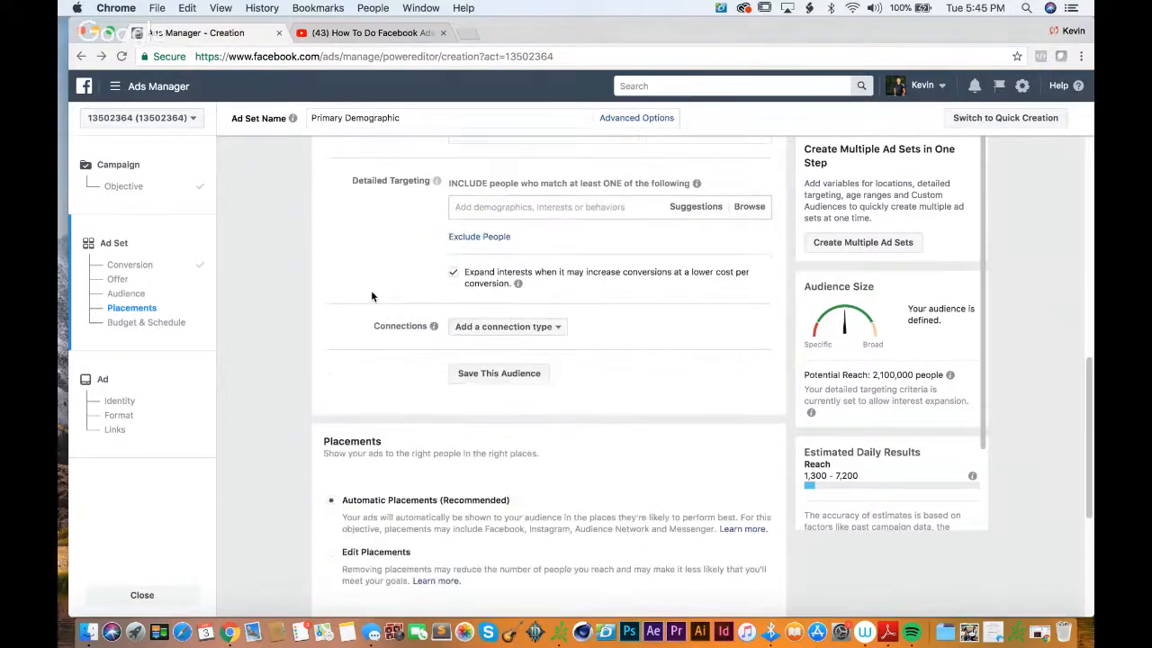
scroll(372, 296, down, 4)
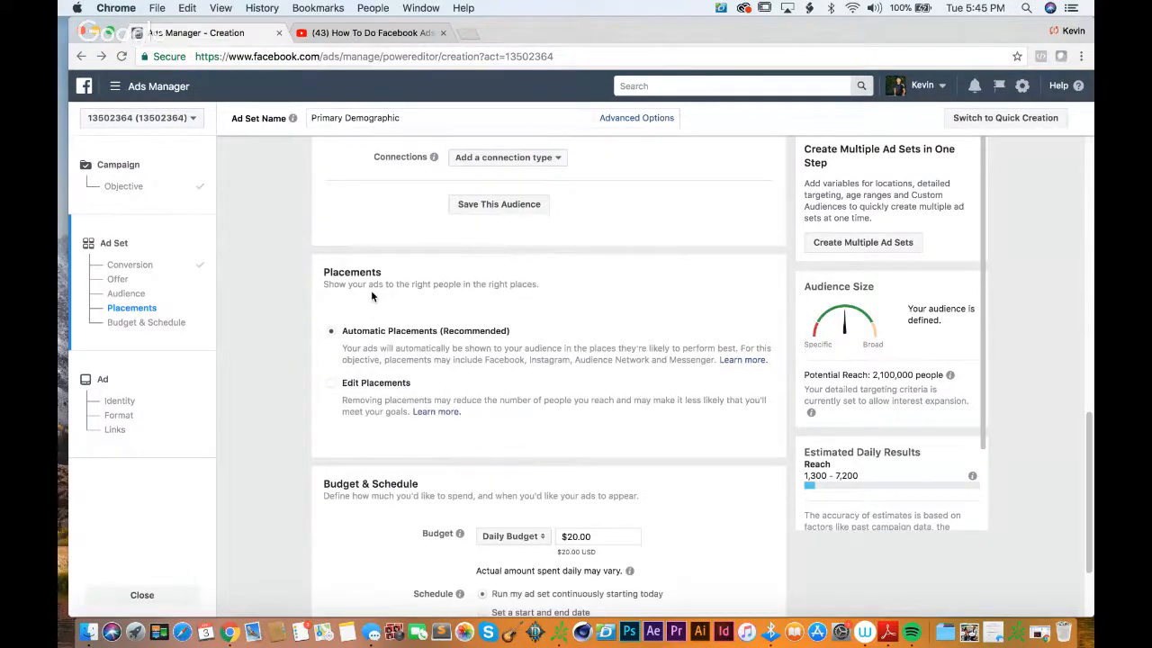
scroll(372, 296, down, 3)
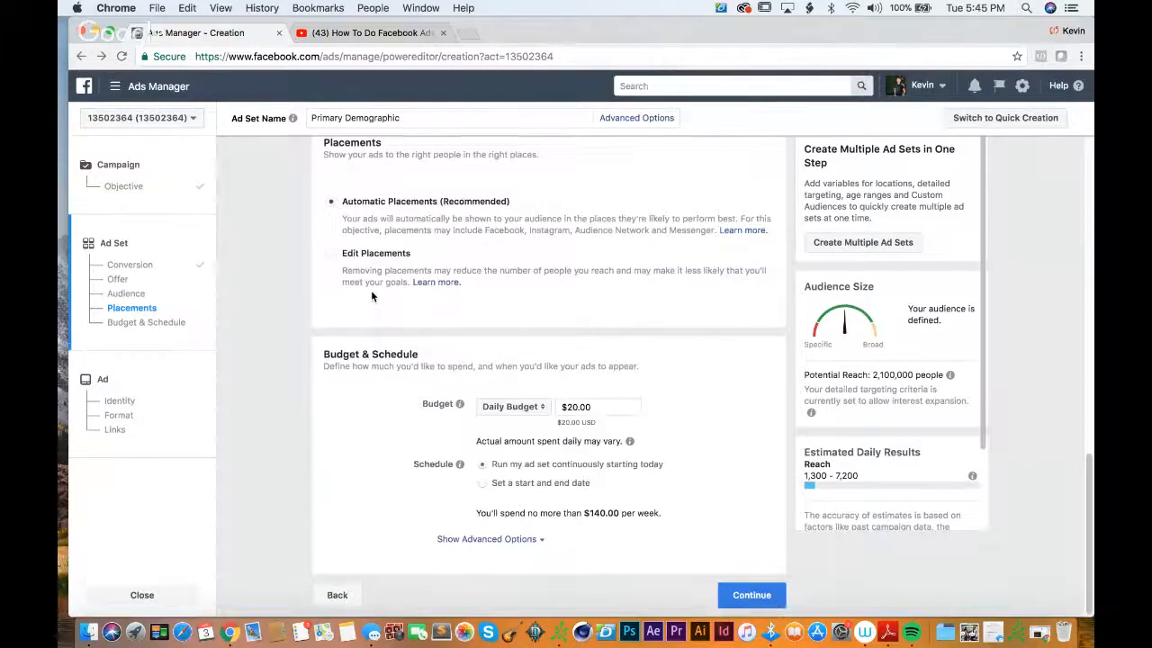
scroll(371, 296, up, 1)
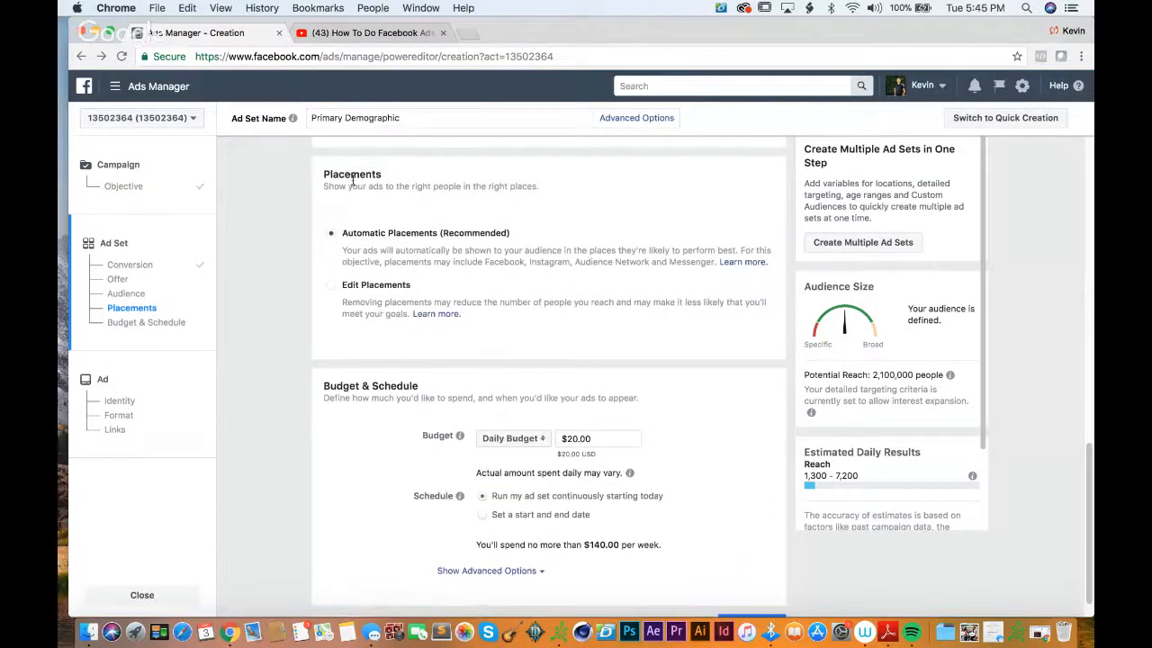
scroll(331, 286, up, 12)
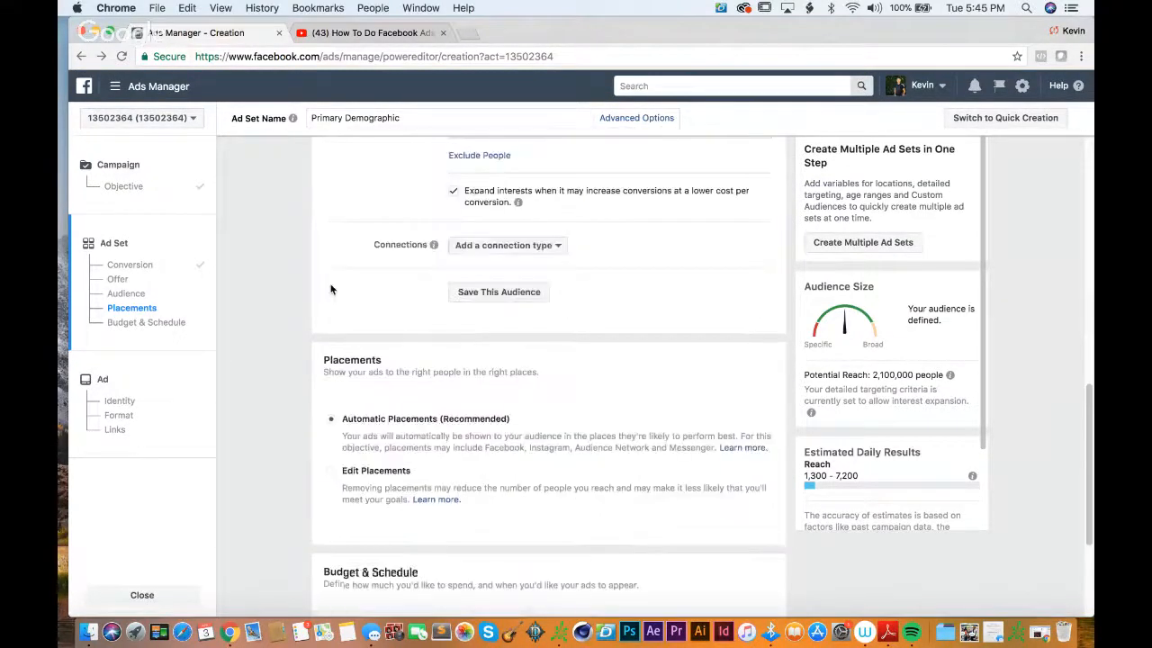
scroll(569, 266, up, 3)
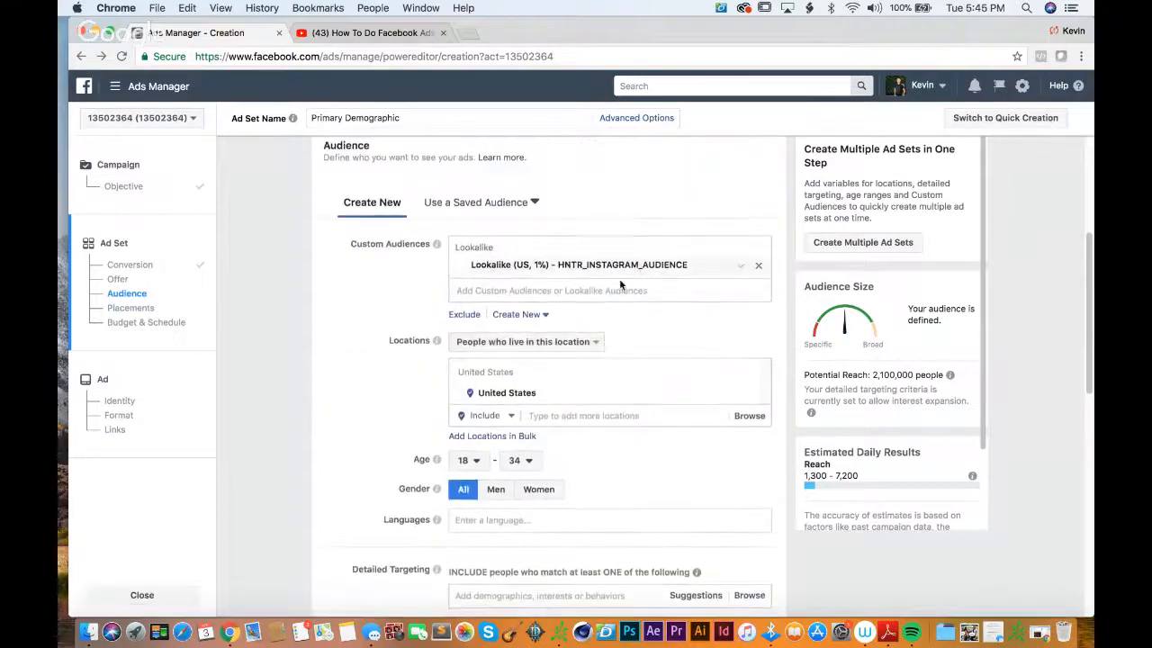
Step: Switch the ad set from automatic to edited placements and exclude the Messenger and Audience Network platforms
scroll(315, 377, down, 12)
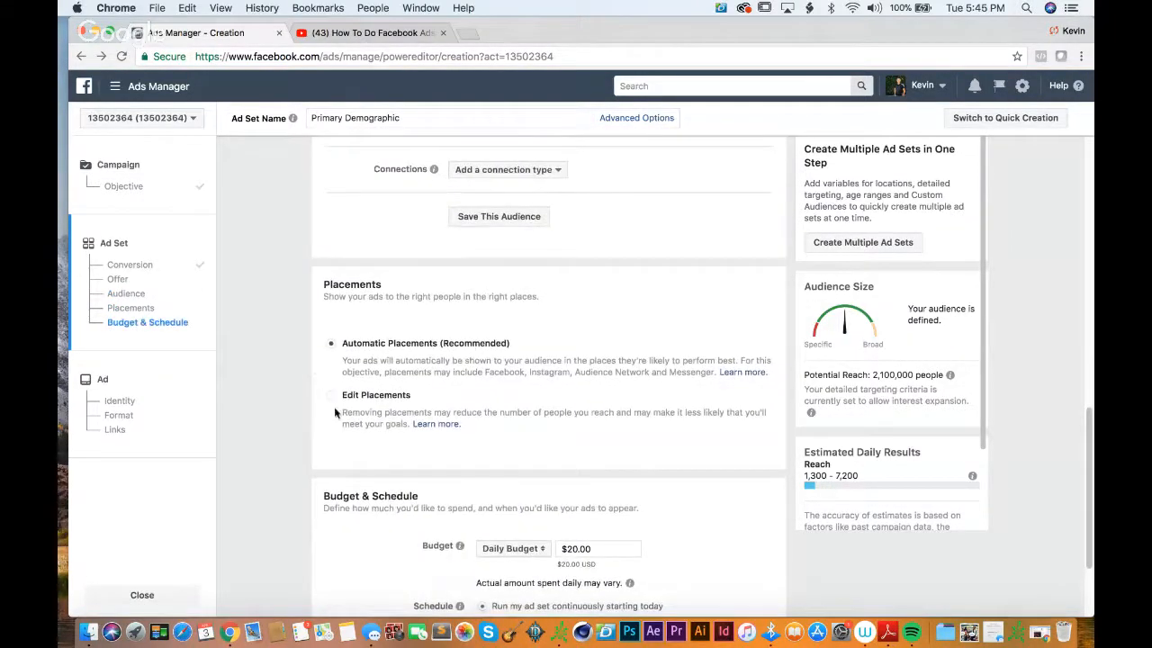
click(332, 399)
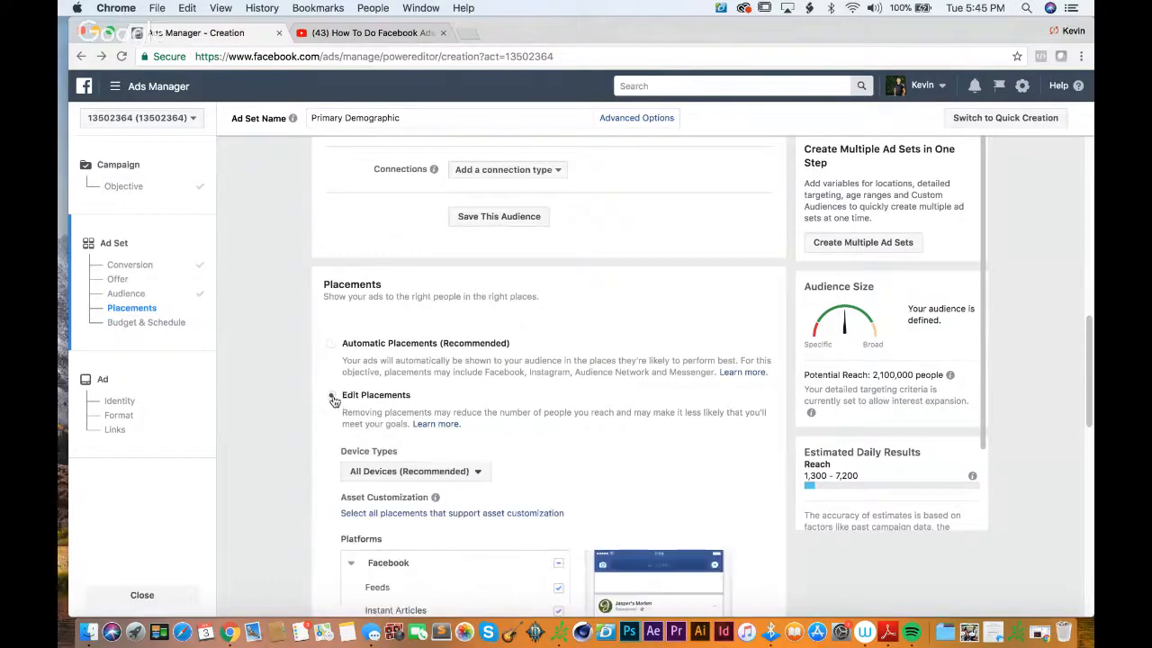
scroll(580, 348, down, 8)
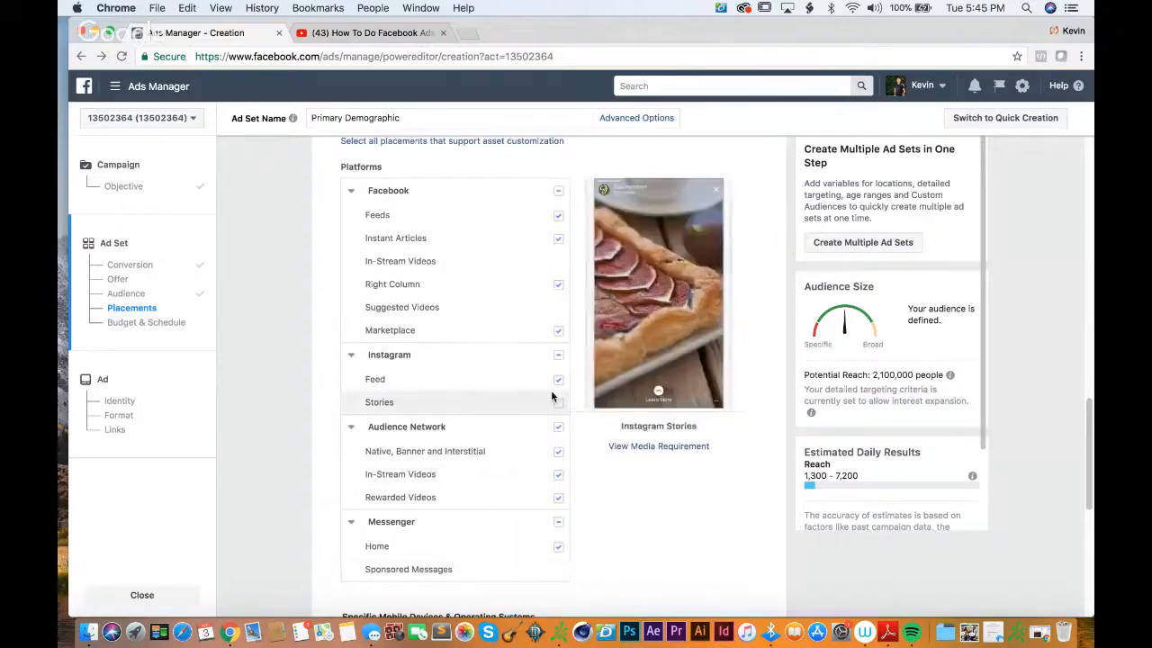
click(557, 523)
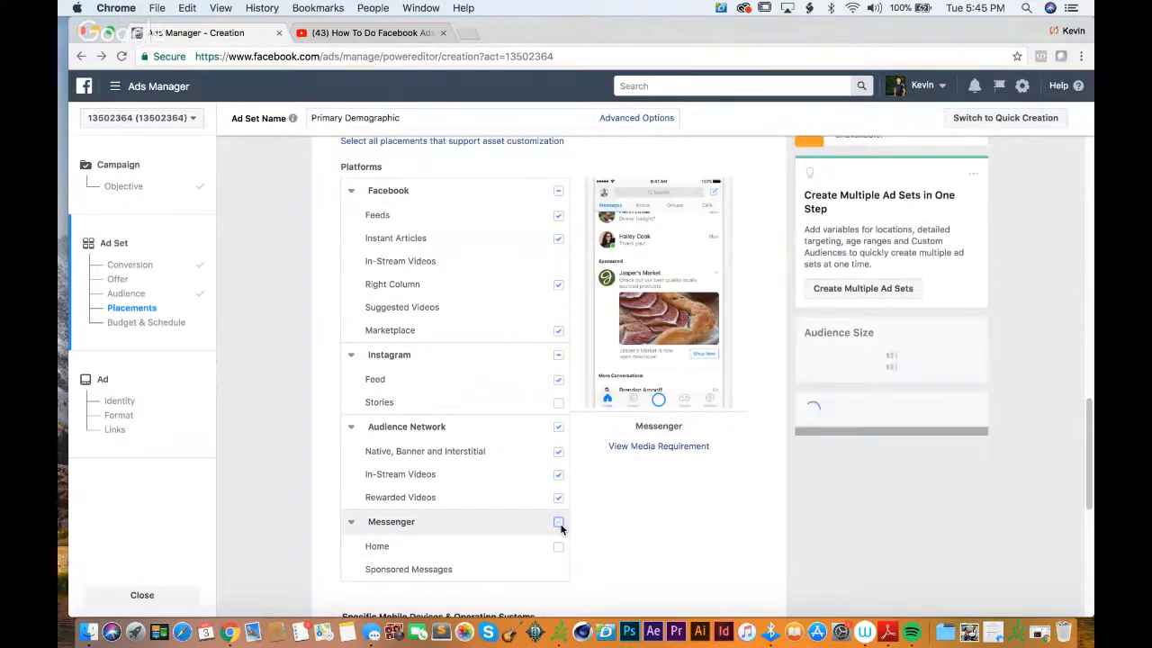
click(558, 429)
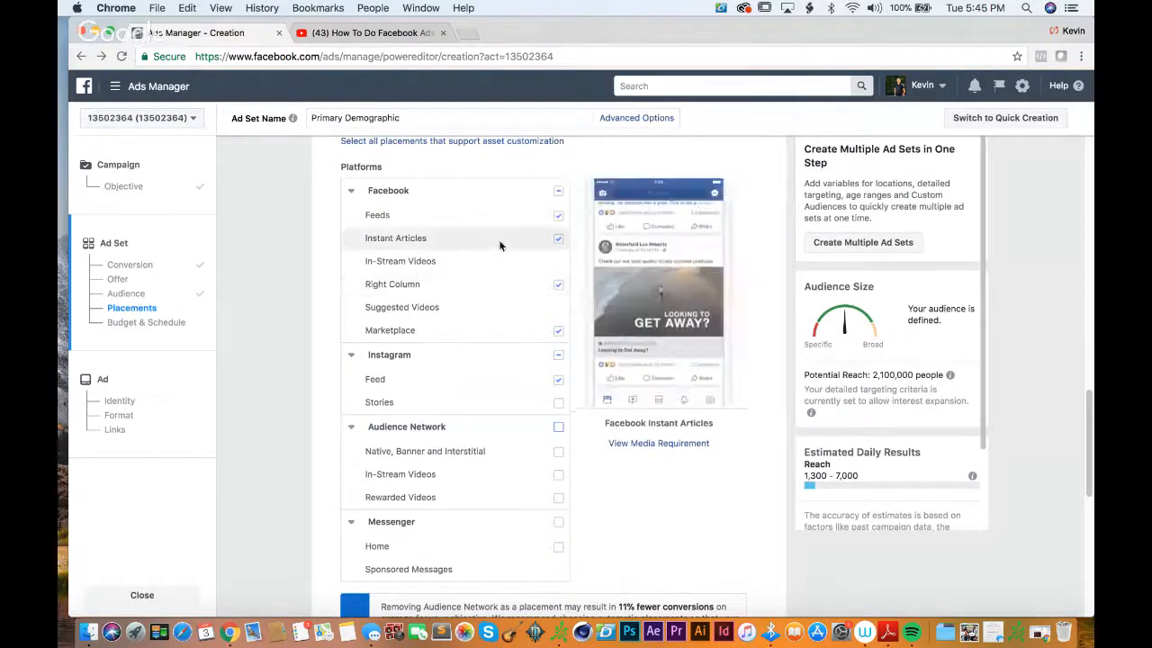
Step: Limit the Facebook placements to Feeds by excluding Instant Articles, Right Column and Marketplace
click(558, 192)
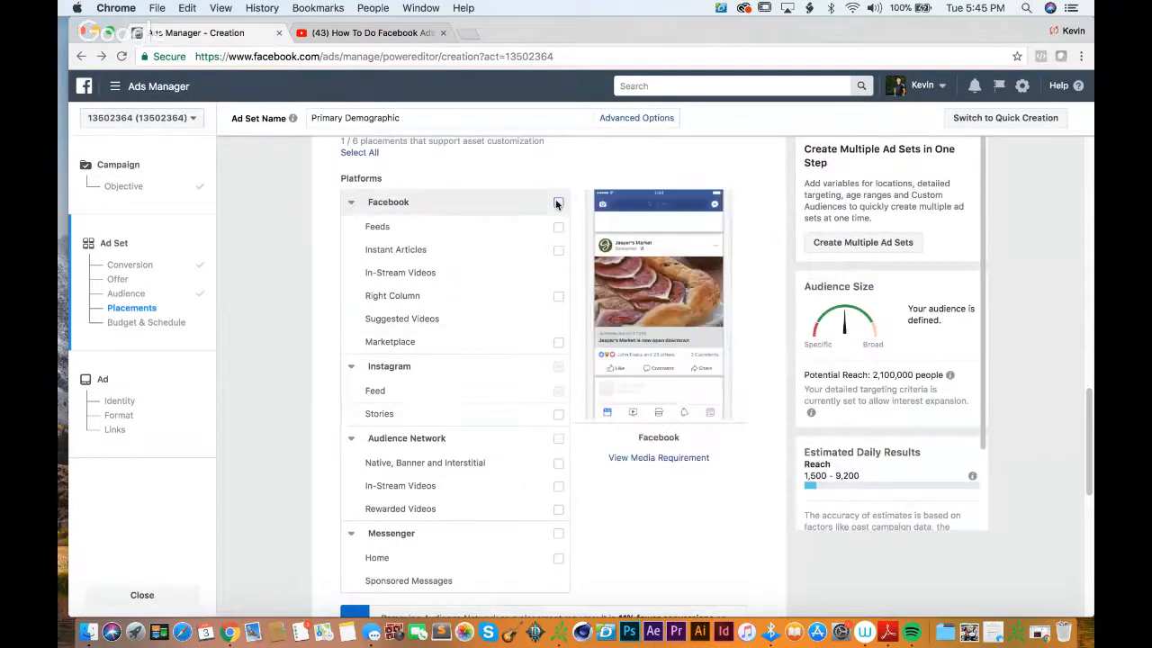
click(558, 204)
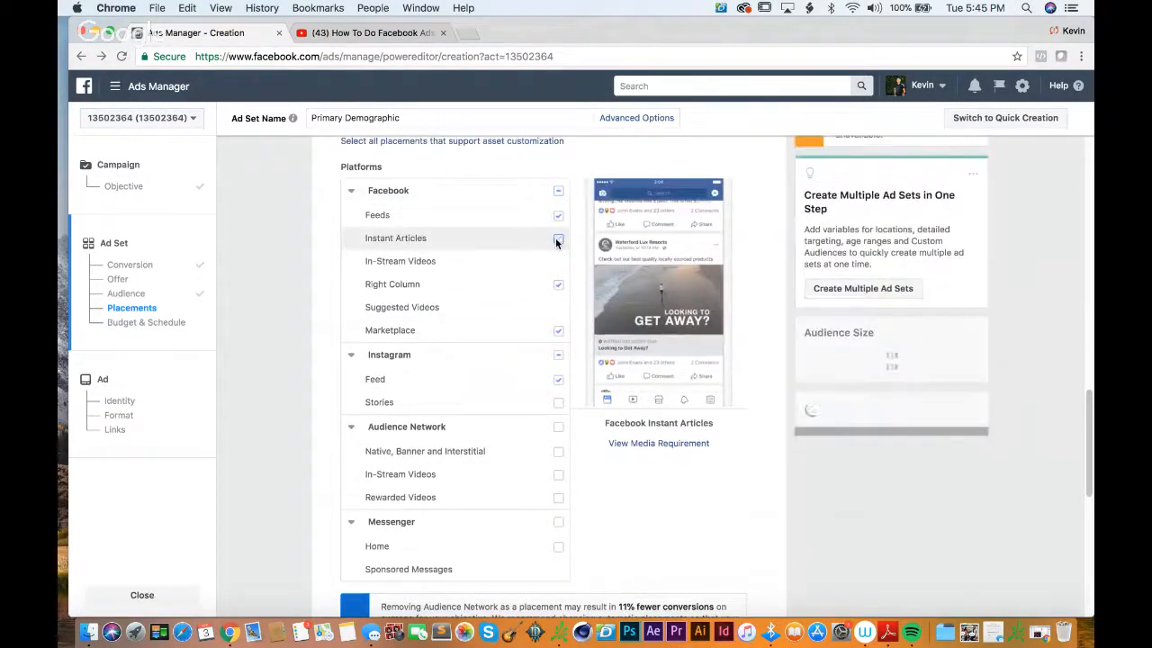
click(558, 284)
click(558, 330)
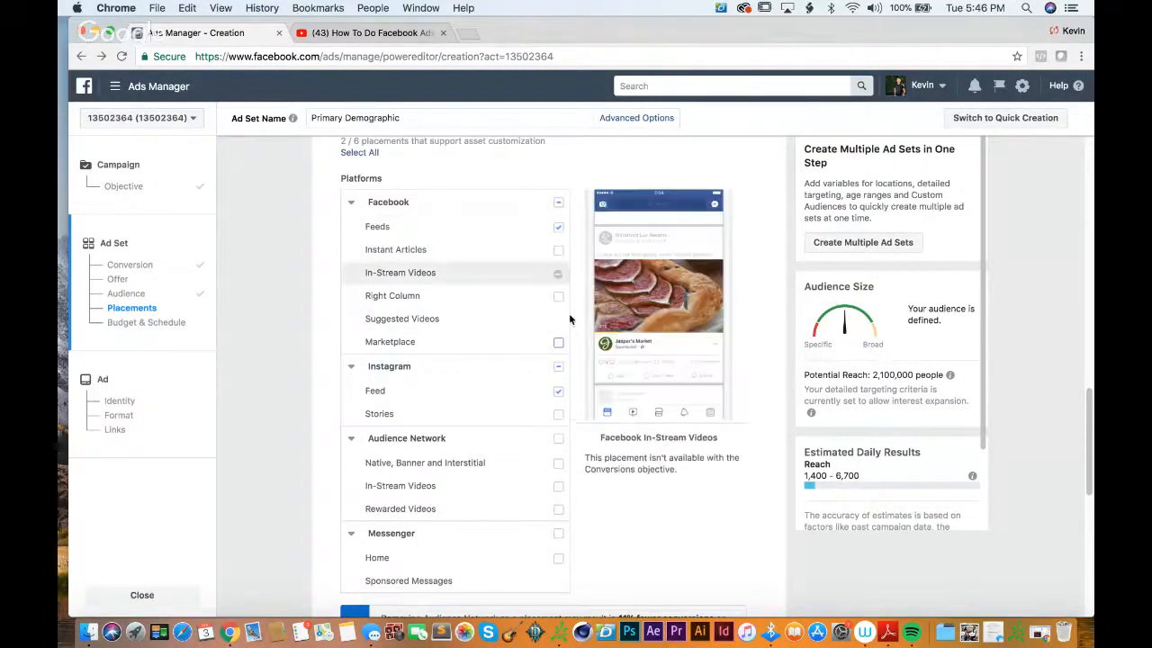
scroll(519, 544, down, 2)
scroll(519, 544, up, 3)
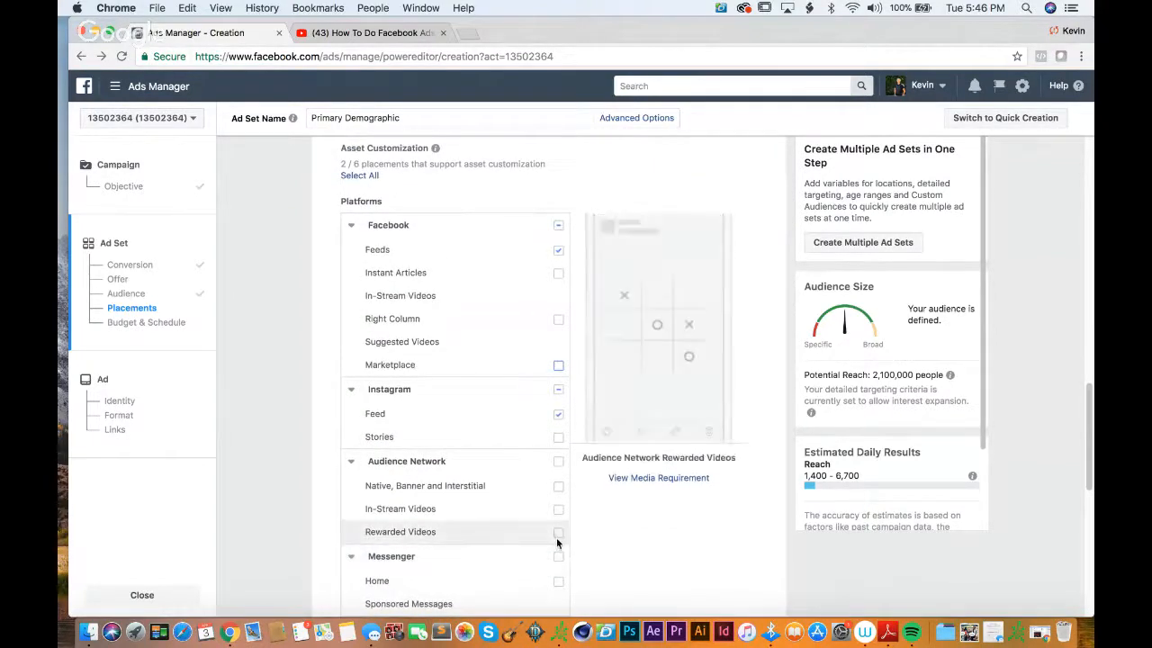
Step: Examine the mobile device options available for the ad set's placements, keeping All Mobile Devices selected
scroll(631, 518, down, 5)
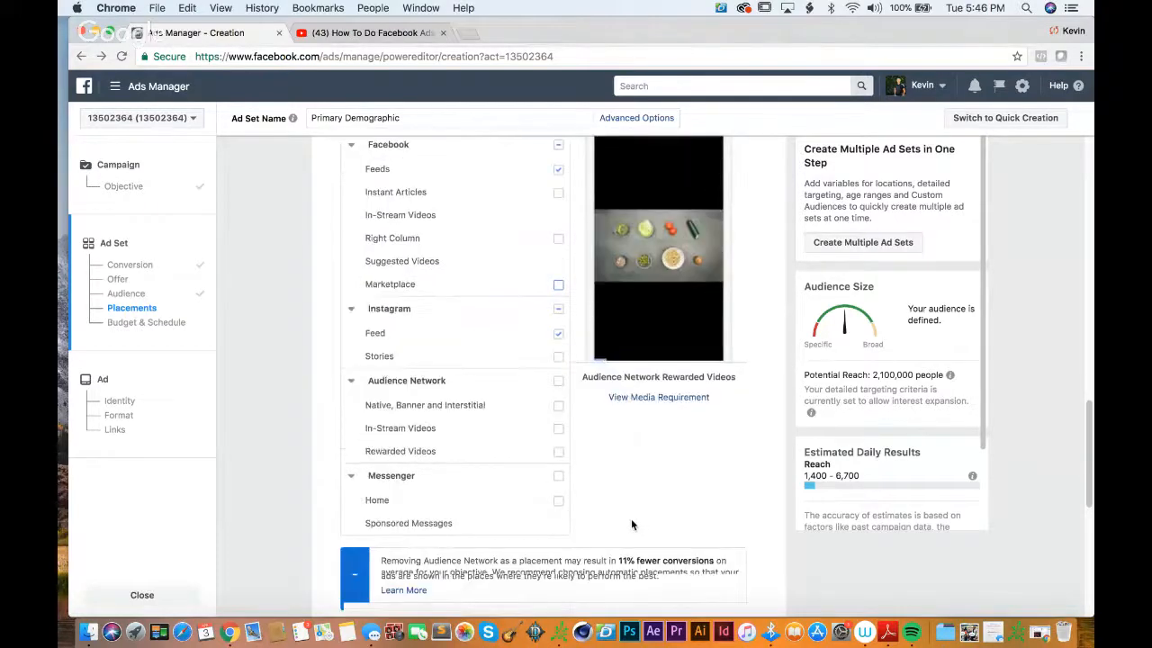
scroll(632, 524, down, 3)
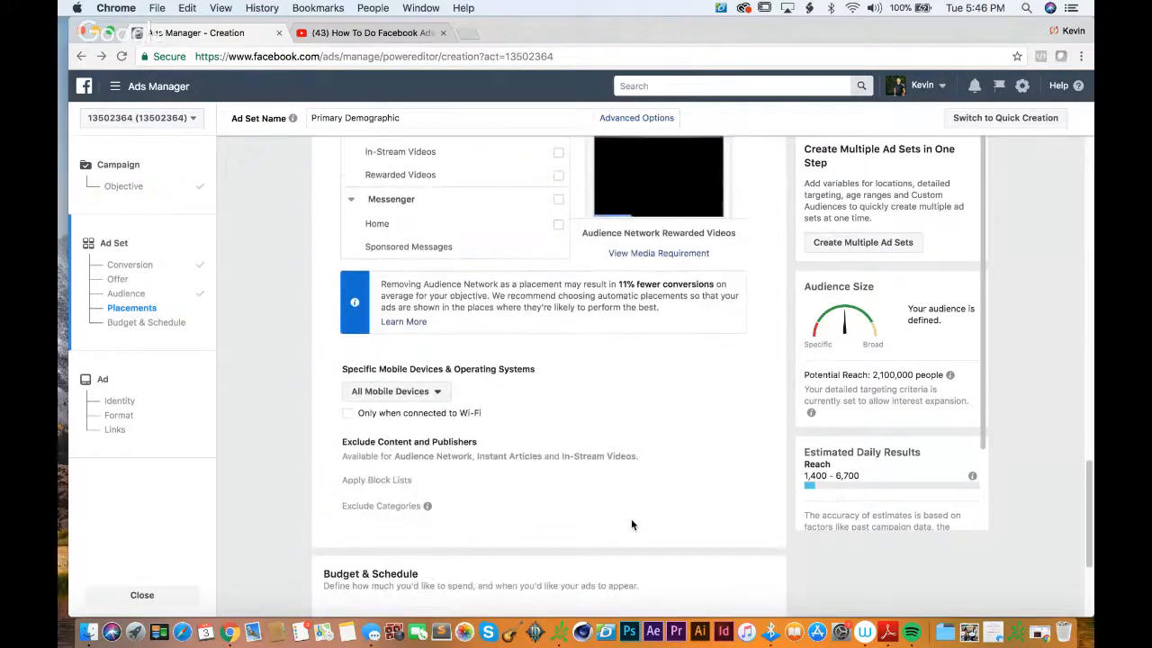
scroll(631, 524, down, 1)
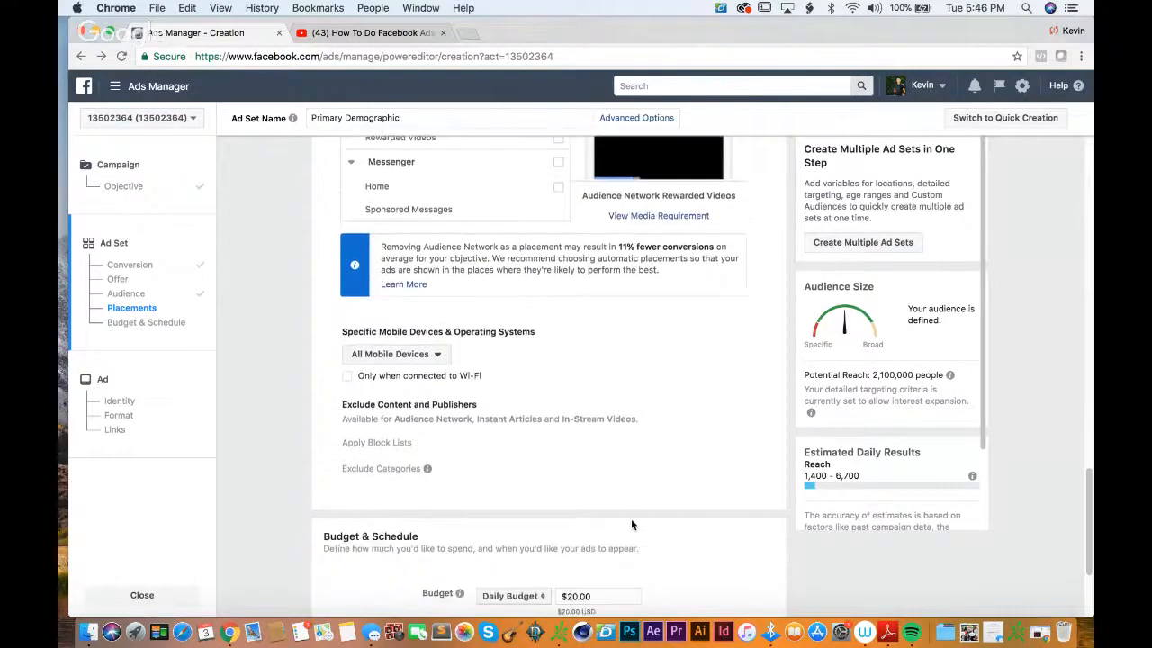
click(431, 342)
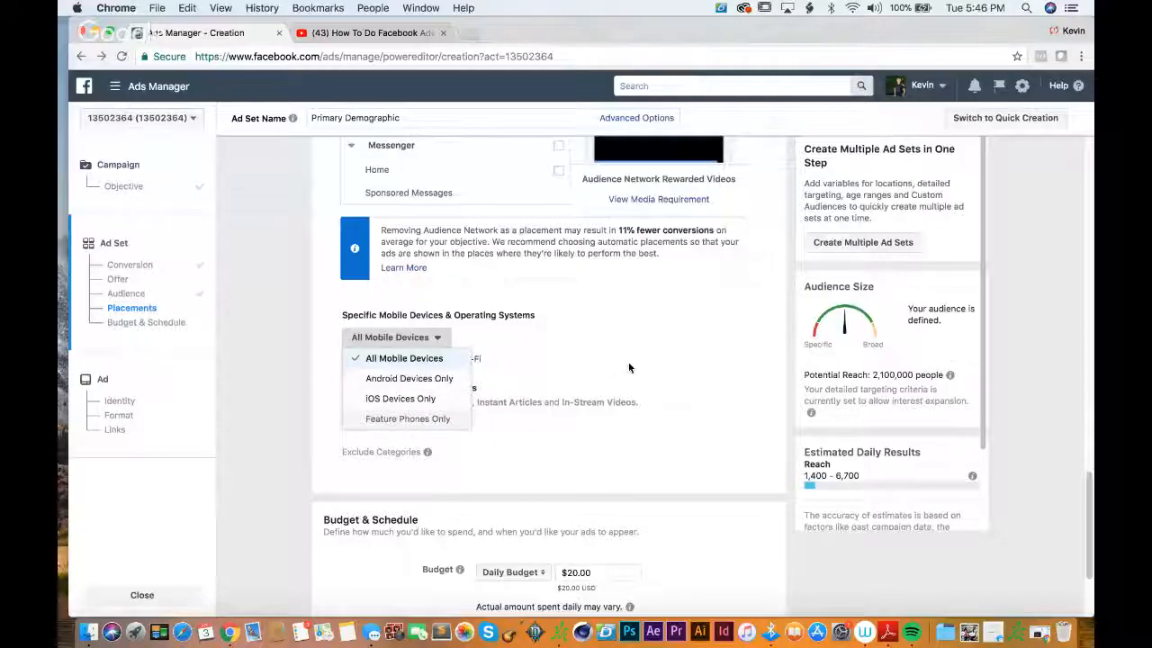
click(628, 366)
Step: Set the ad set's daily budget to $5.00 and highlight the weekly spending limit
scroll(628, 367, down, 2)
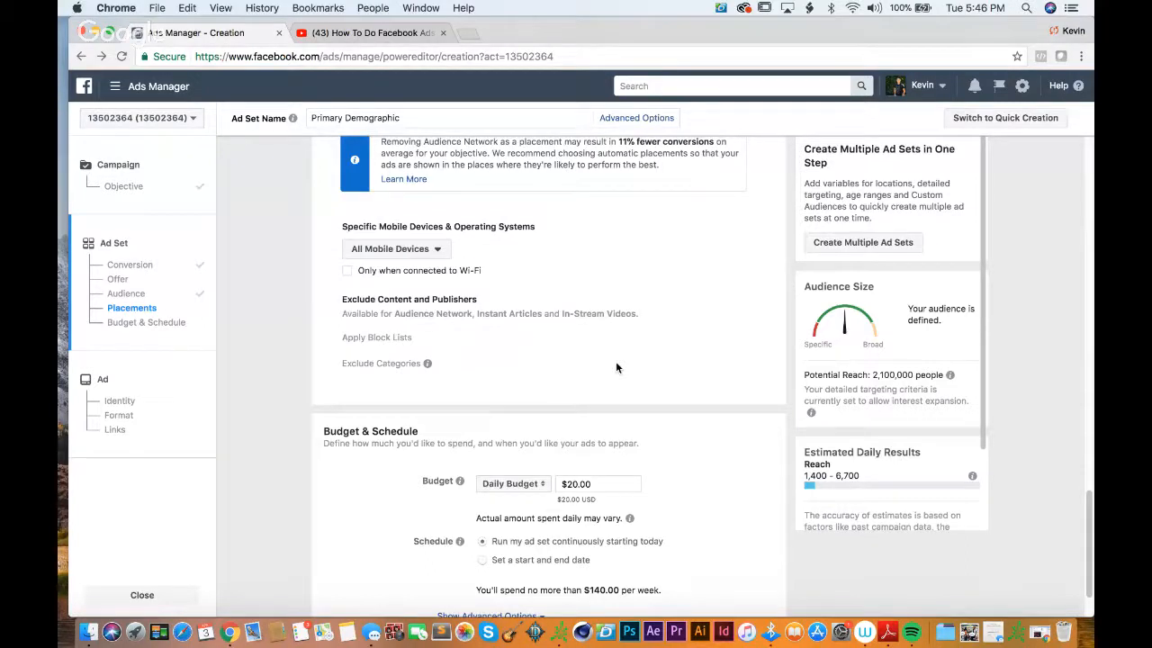
scroll(616, 367, down, 2)
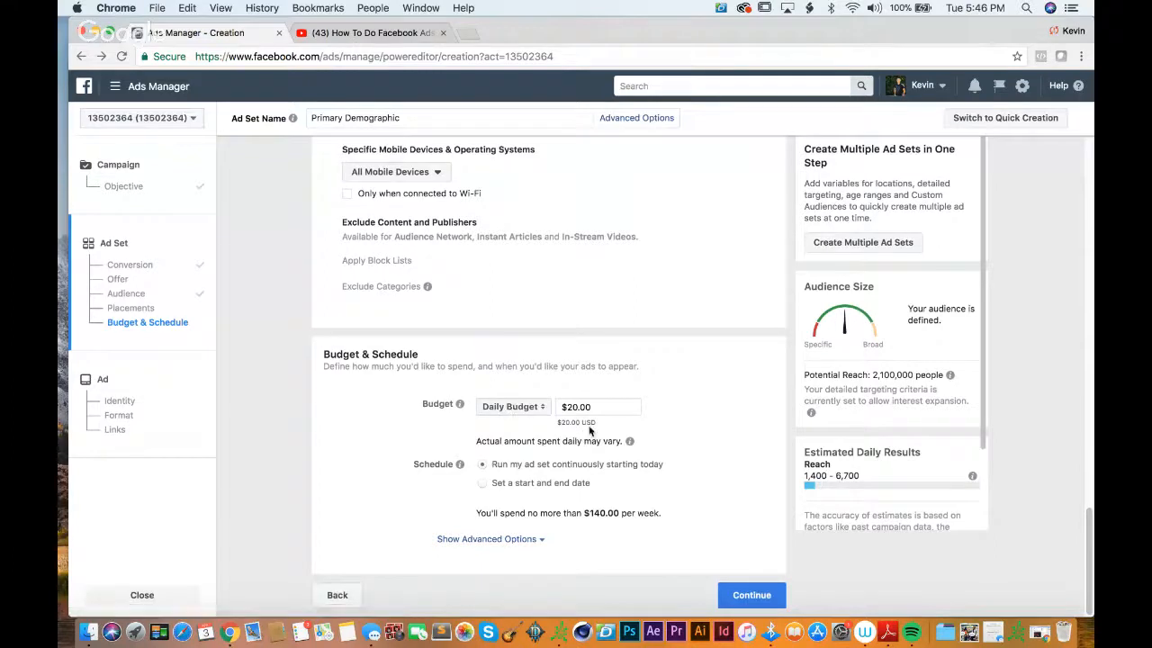
drag(598, 423, 555, 422)
click(576, 409)
key(BackSpace)
key(BackSpace)
text(5)
click(612, 524)
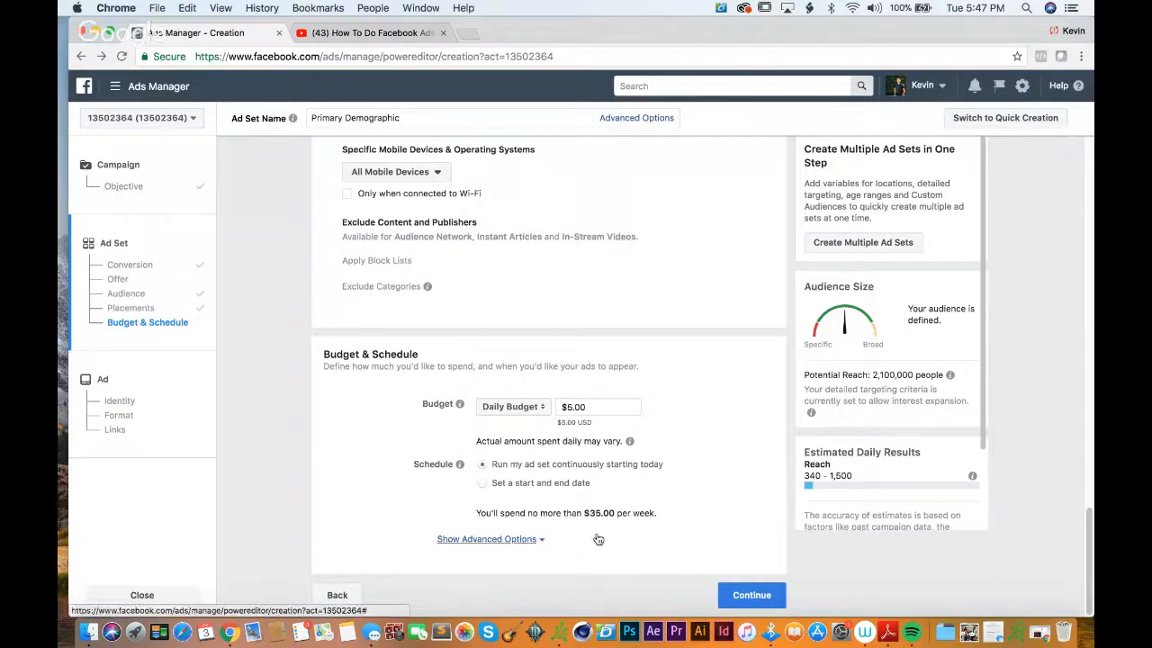
drag(468, 514, 693, 519)
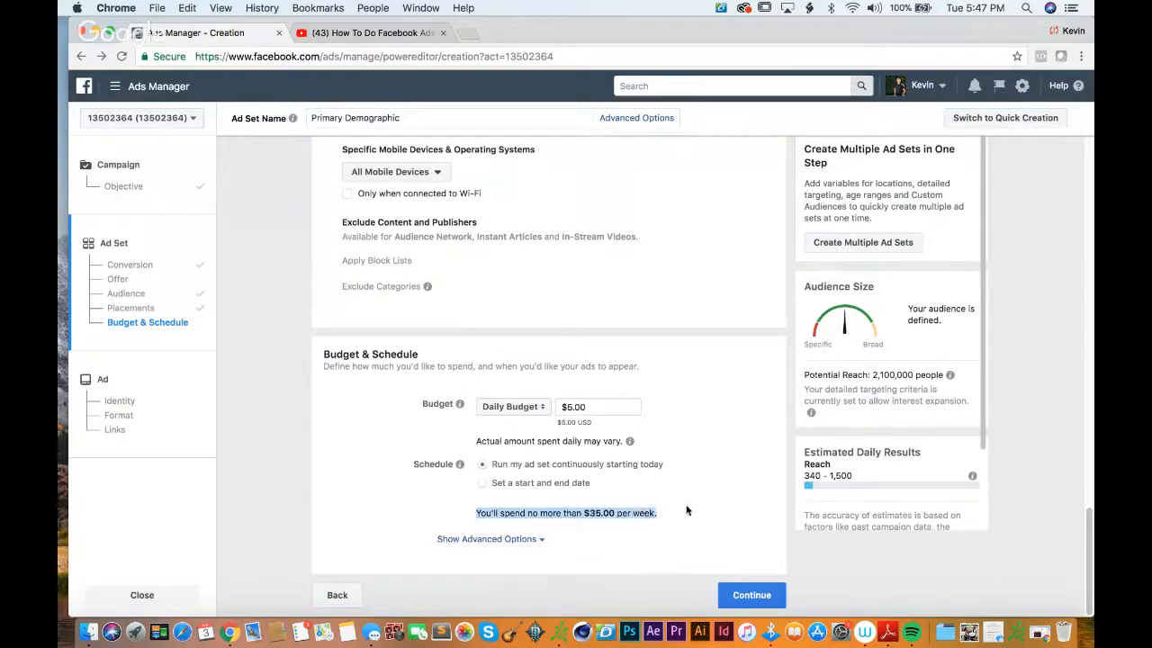
Step: Show the advanced budget and schedule options and review the ad delivery optimization and conversion window settings
click(504, 538)
scroll(771, 489, down, 1)
scroll(771, 490, down, 4)
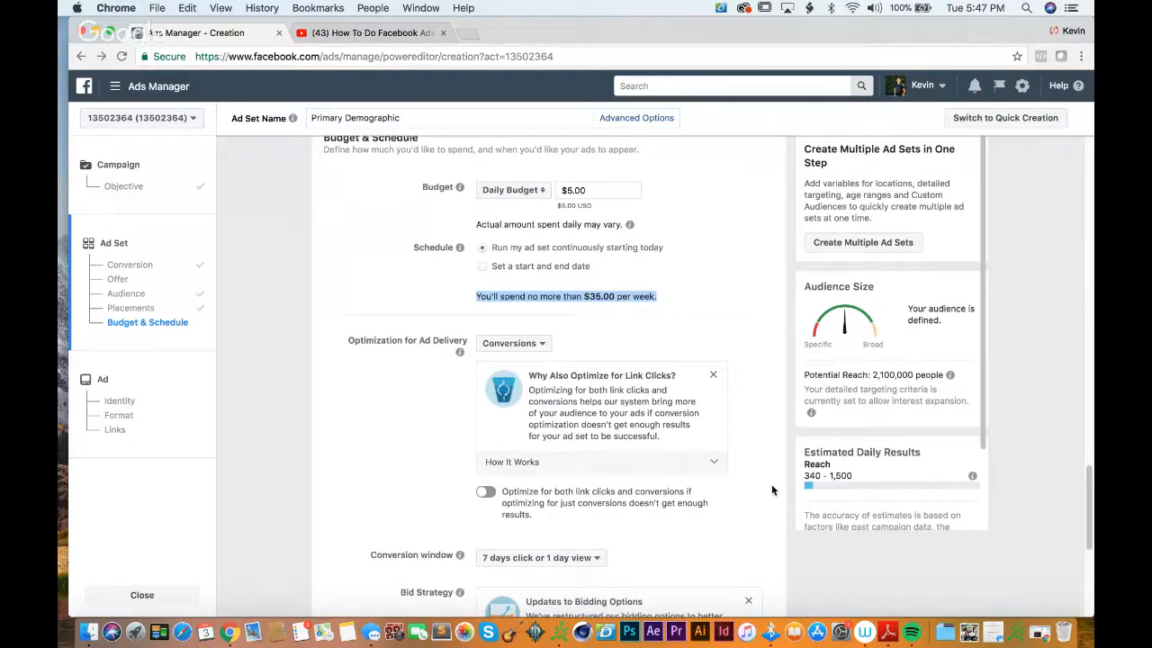
scroll(771, 488, up, 3)
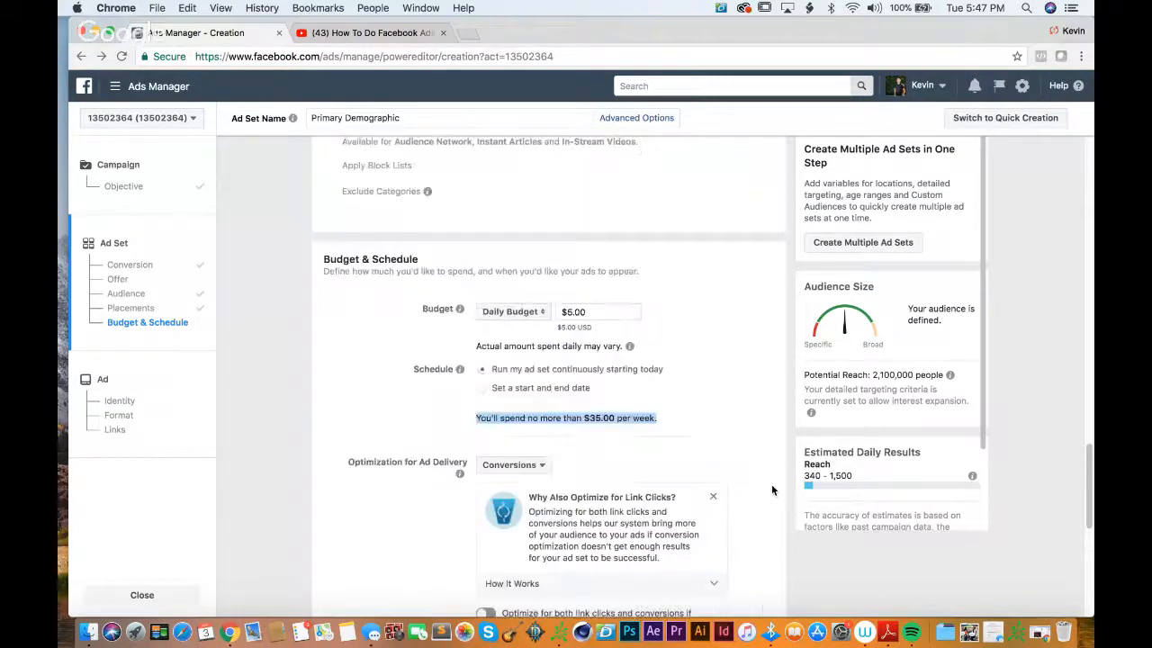
scroll(776, 534, down, 2)
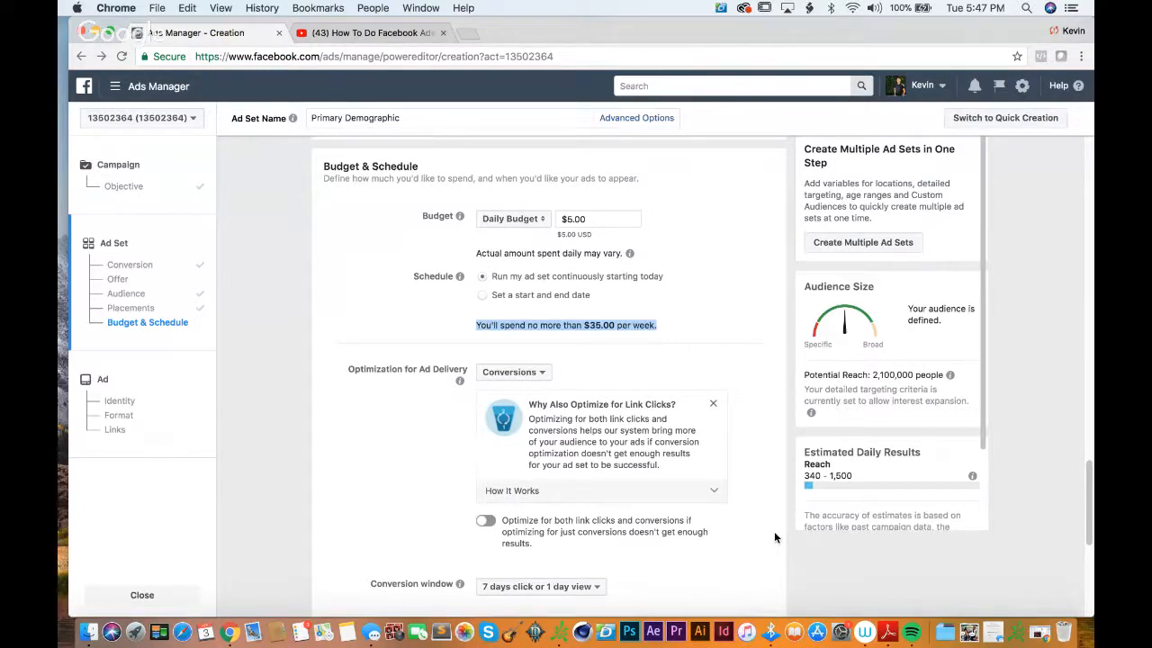
scroll(773, 537, down, 5)
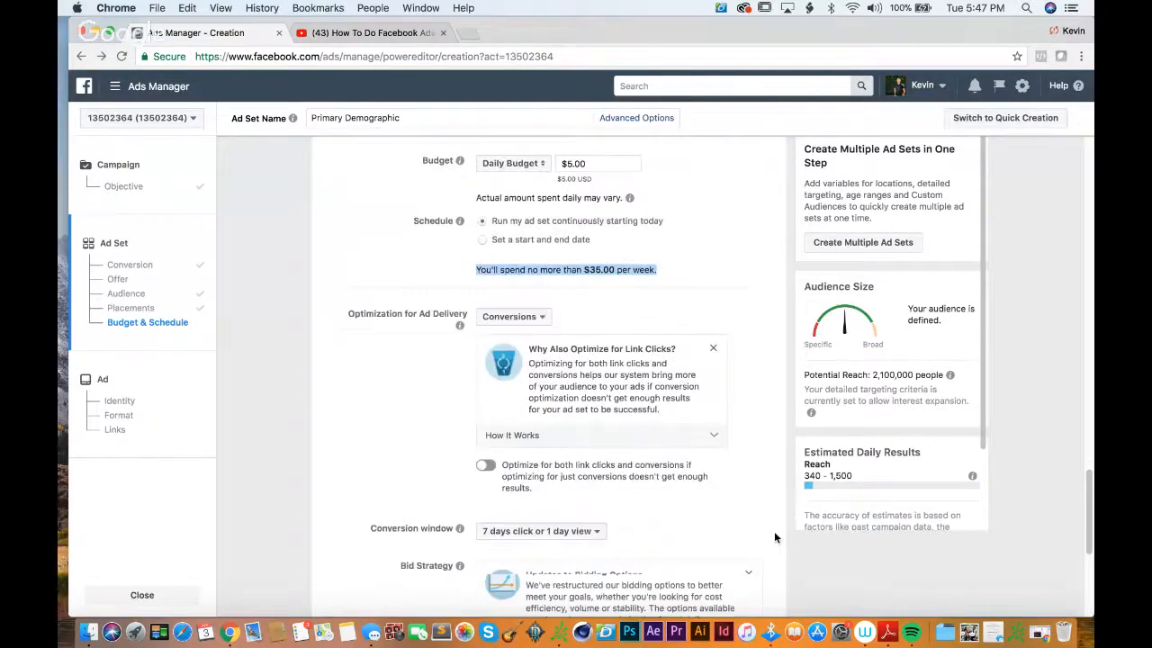
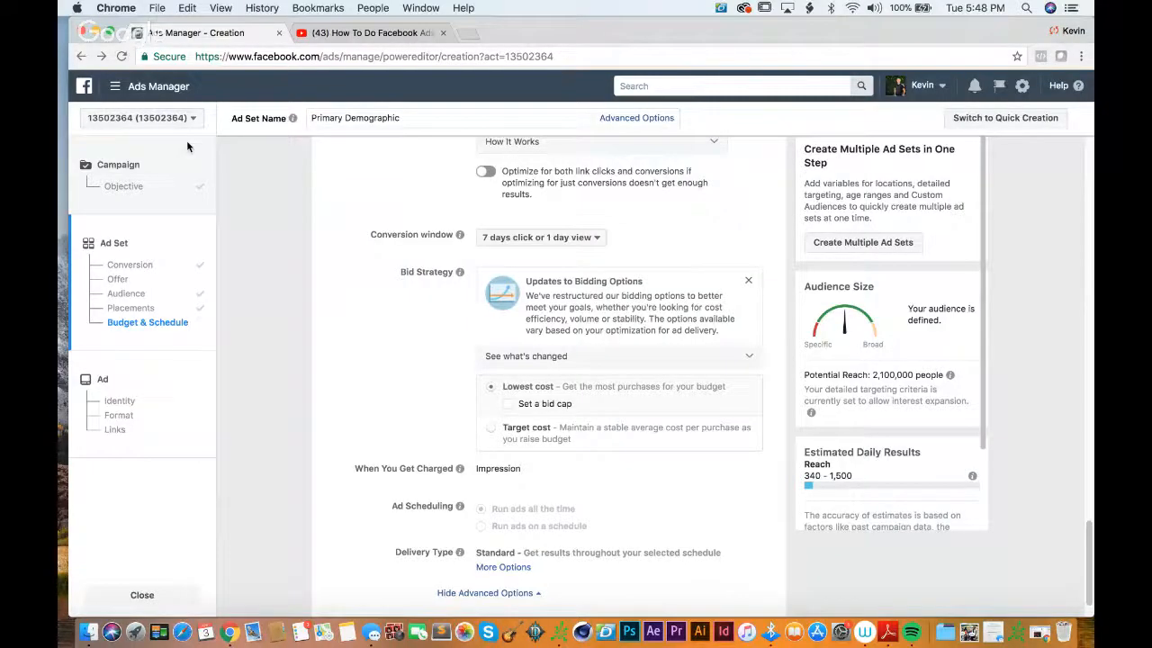
Step: Review the ad set's bid strategy, ad scheduling and delivery type, keeping them as they are, and proceed to ad creation
scroll(297, 285, down, 3)
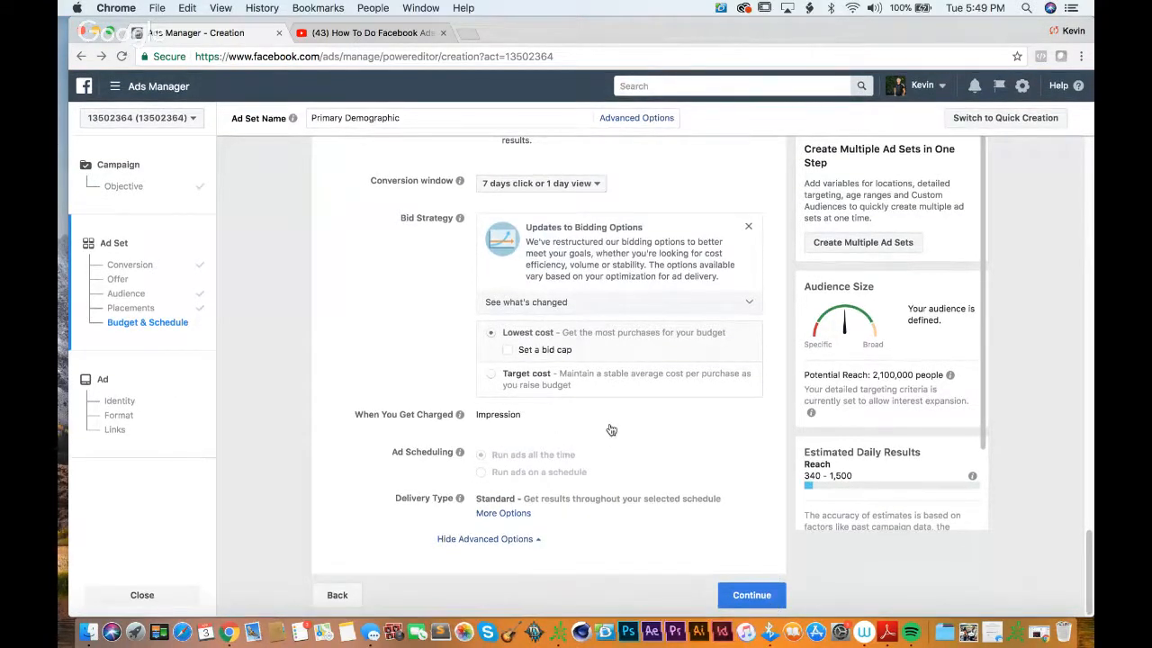
mouse_move(459, 454)
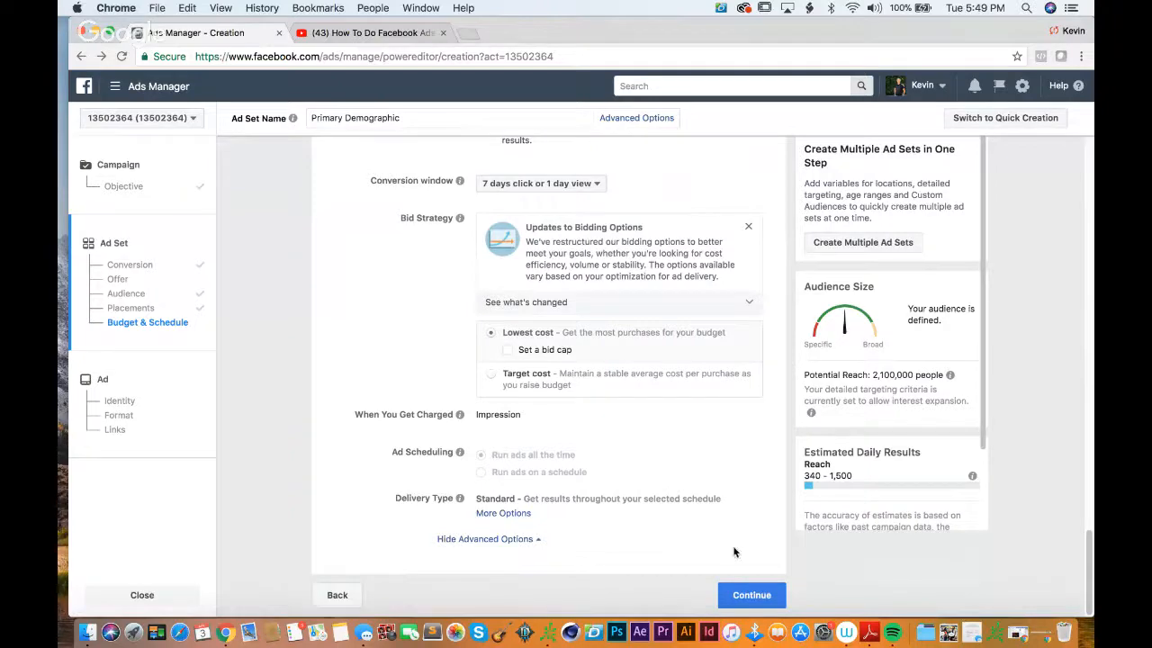
click(745, 597)
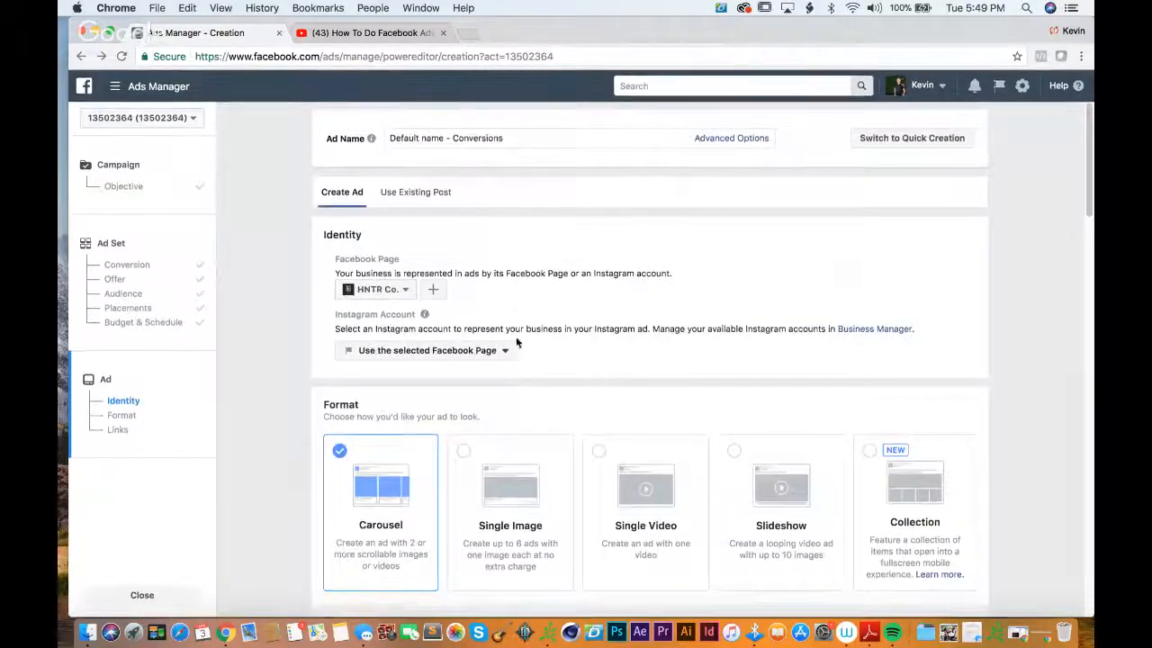
Step: Keep HNTR Co. as the ad's Facebook Page and choose hntrcoofficial as its Instagram account
click(398, 295)
click(398, 295)
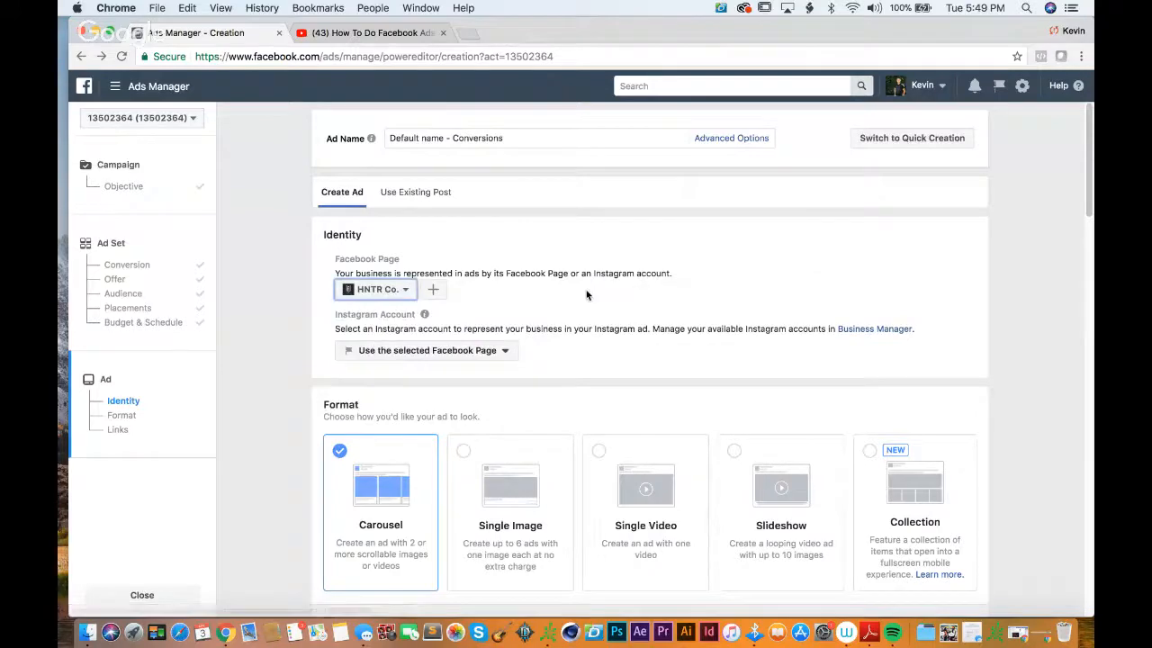
scroll(586, 296, down, 2)
scroll(586, 295, down, 1)
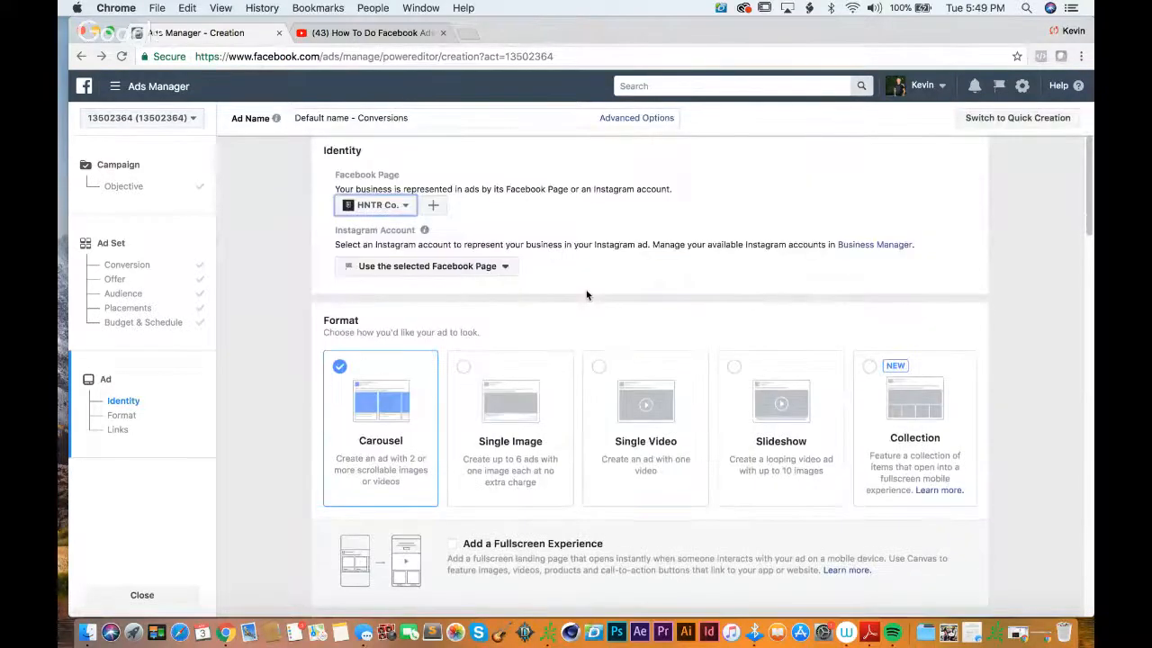
click(495, 262)
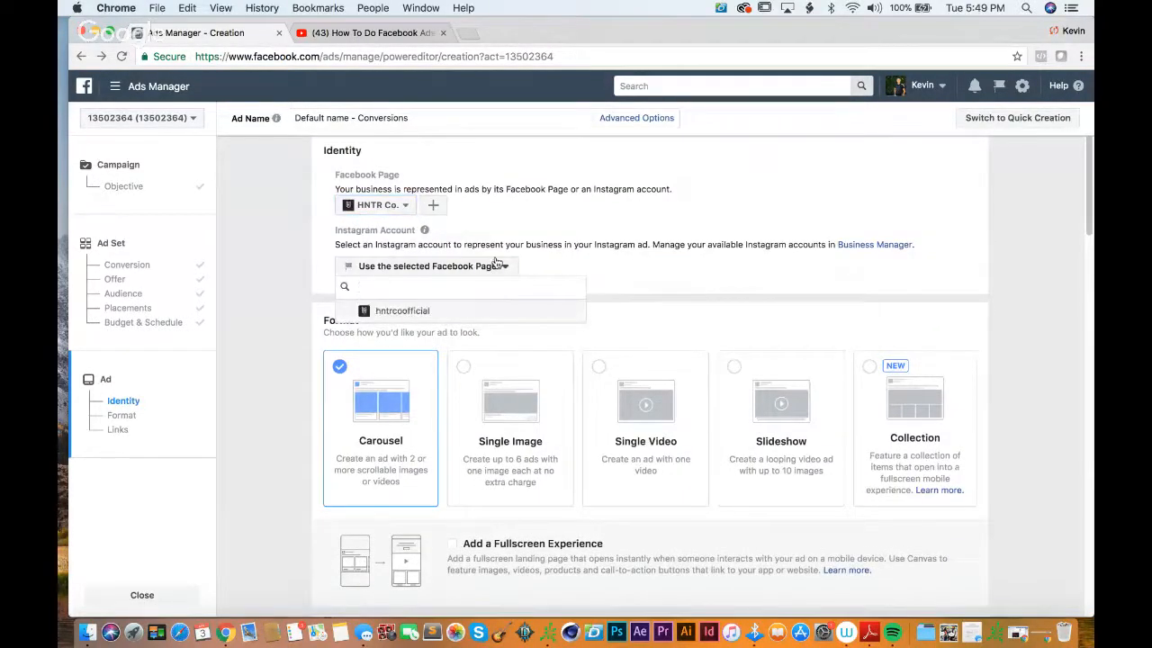
click(494, 262)
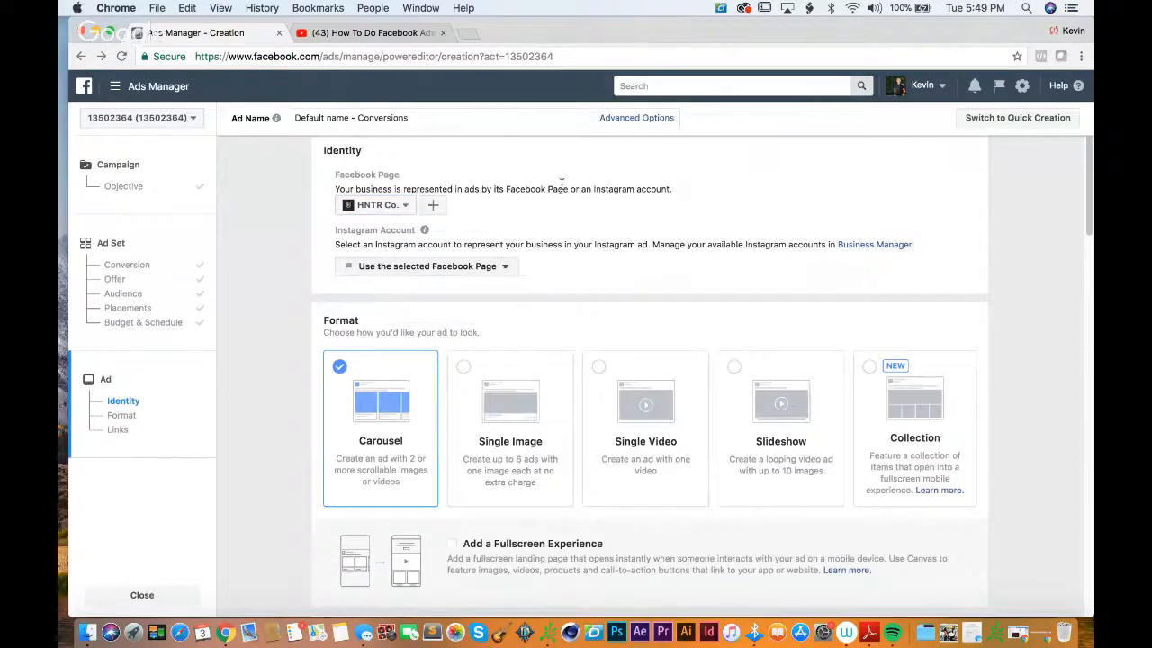
scroll(561, 186, up, 2)
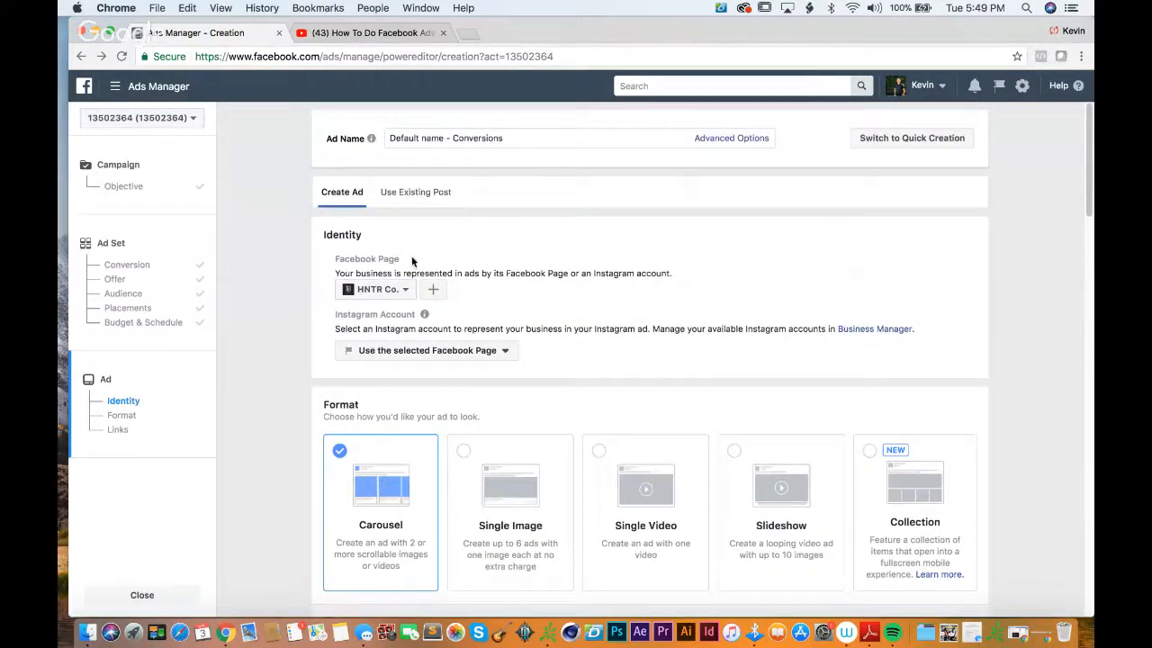
drag(411, 255, 340, 258)
click(385, 288)
click(577, 291)
click(487, 353)
click(375, 396)
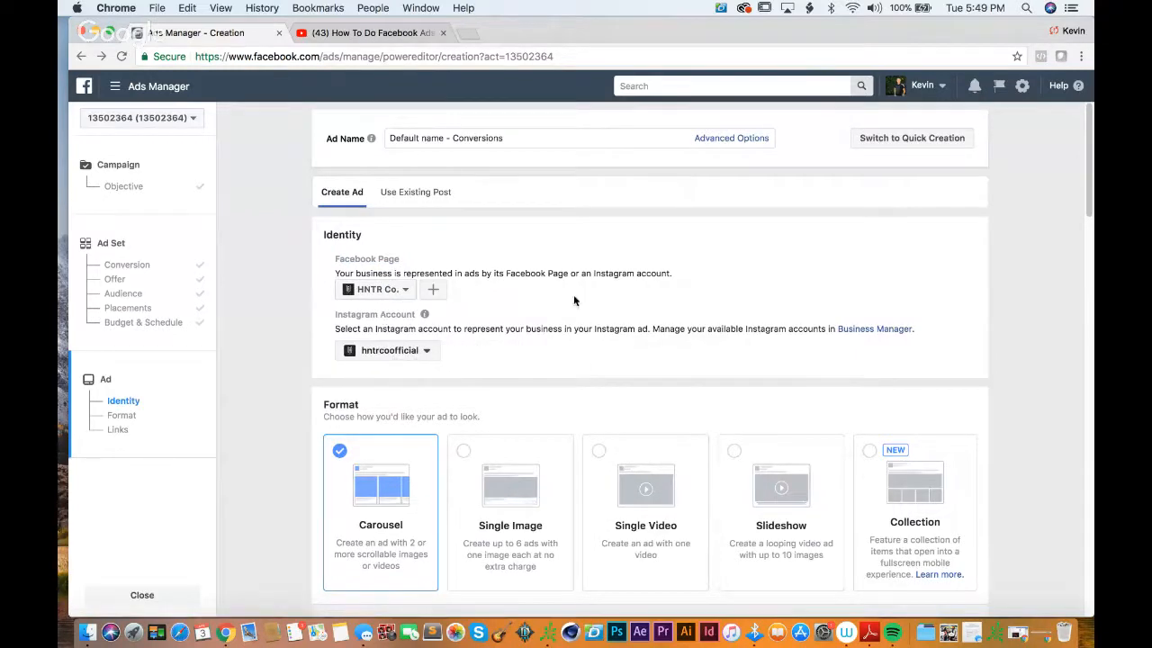
Step: Examine the ad format choices, the carousel's link and card settings, and the Mobile News Feed preview
scroll(579, 308, down, 5)
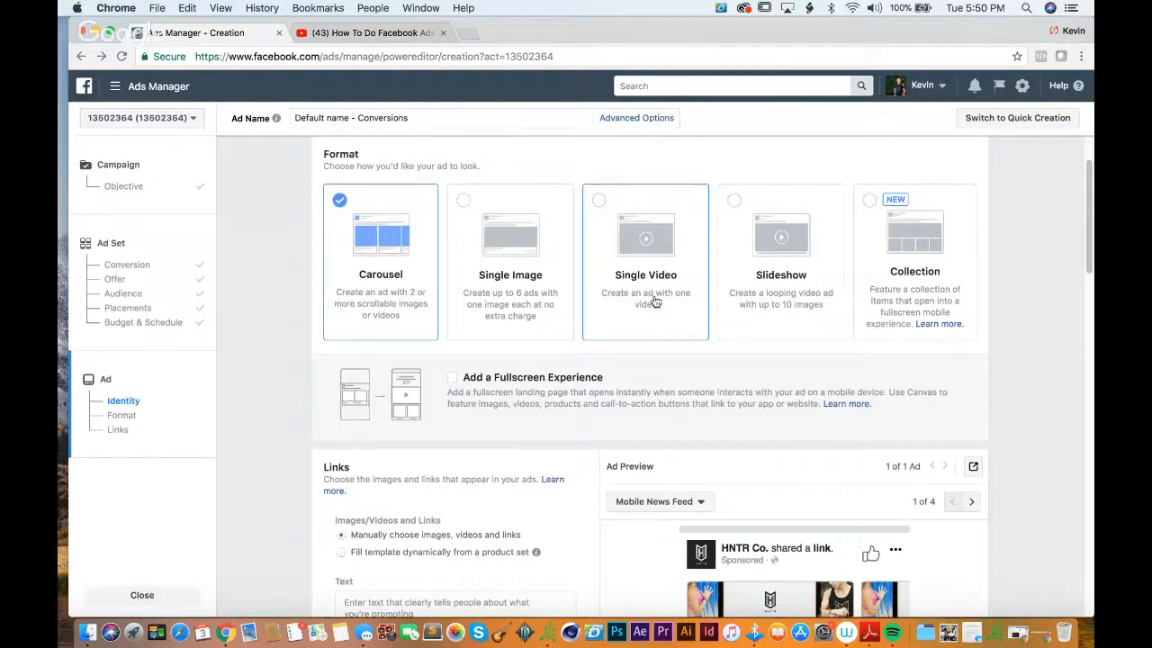
scroll(291, 233, down, 1)
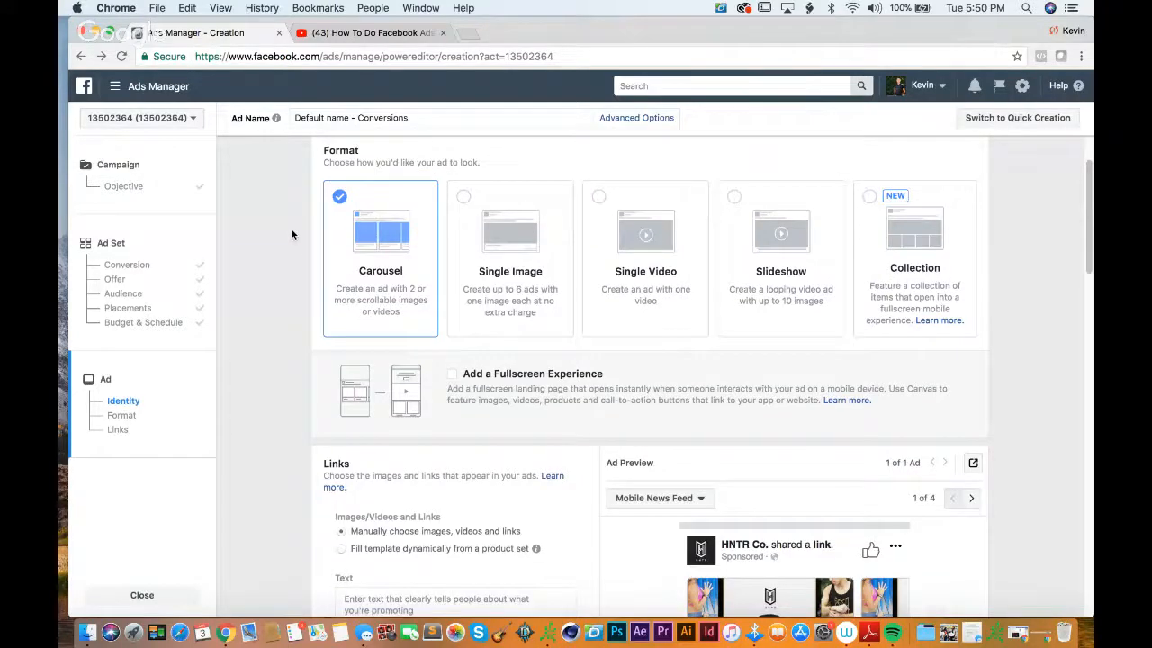
scroll(291, 234, down, 3)
scroll(290, 234, down, 2)
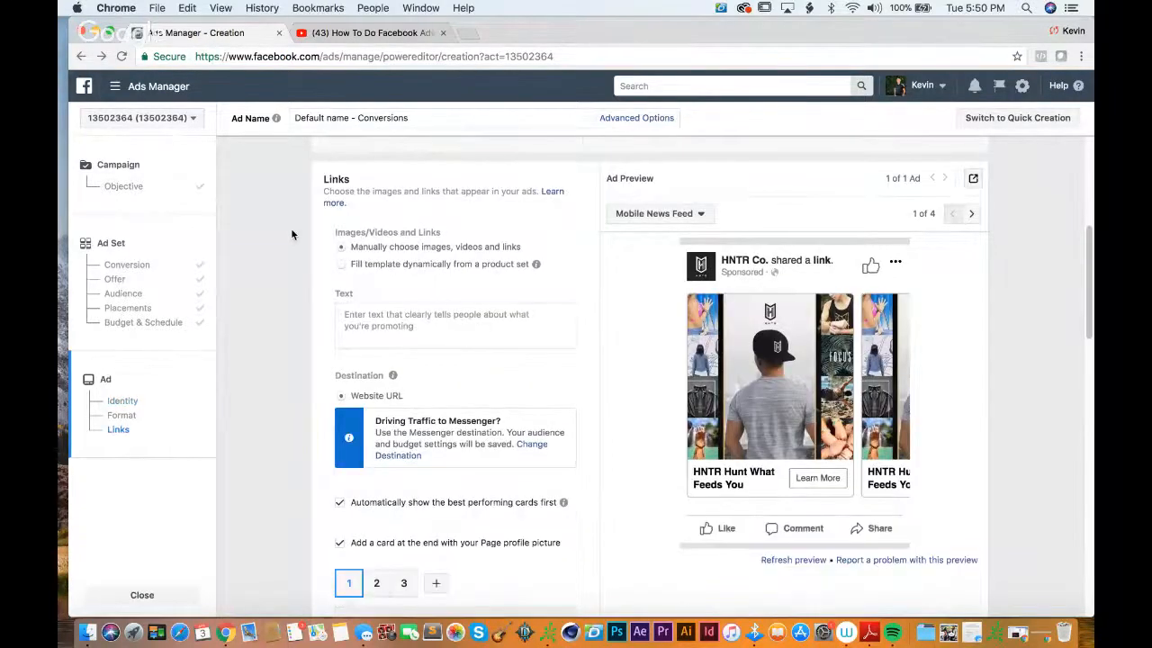
scroll(291, 228, down, 1)
scroll(291, 227, up, 5)
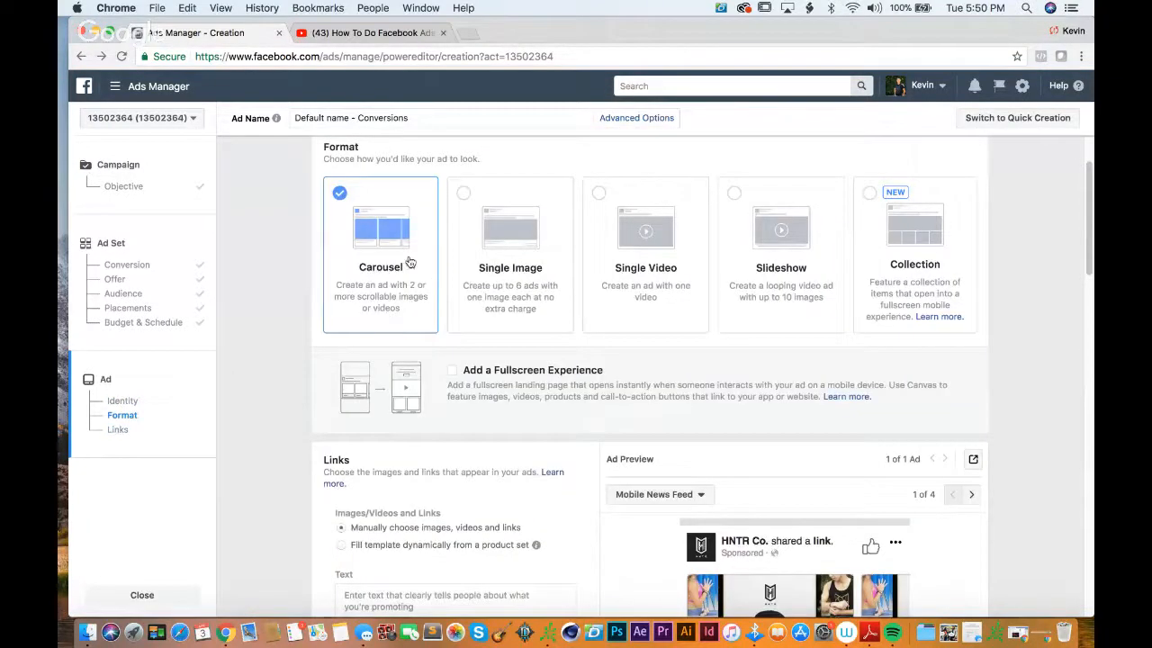
scroll(540, 297, down, 1)
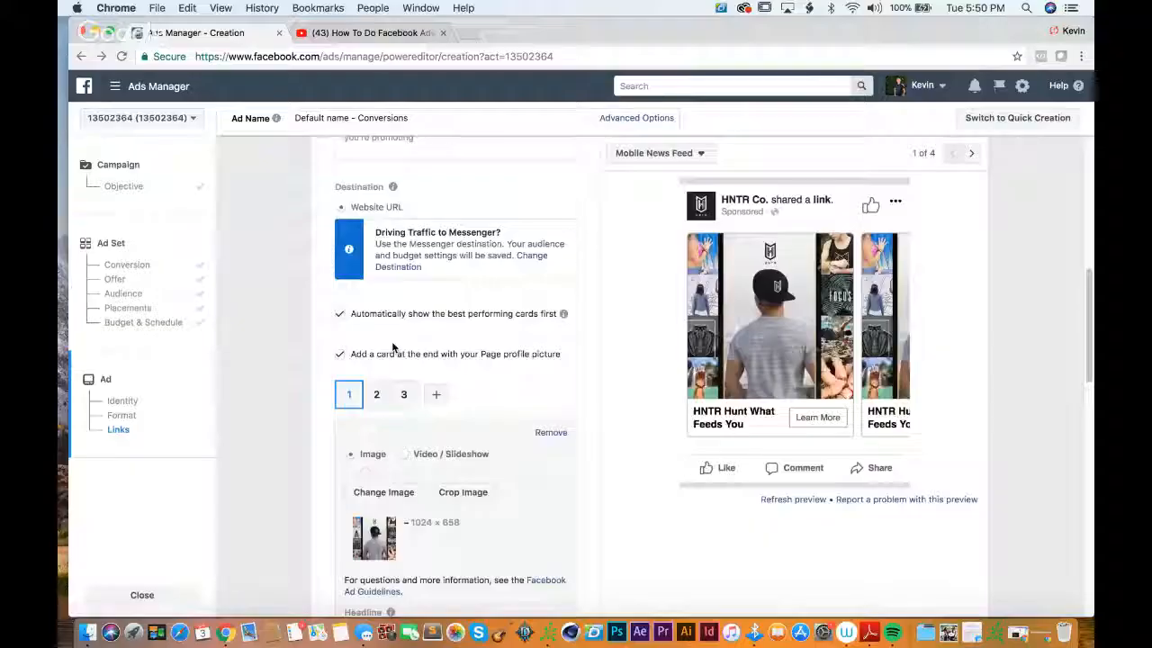
scroll(391, 345, up, 3)
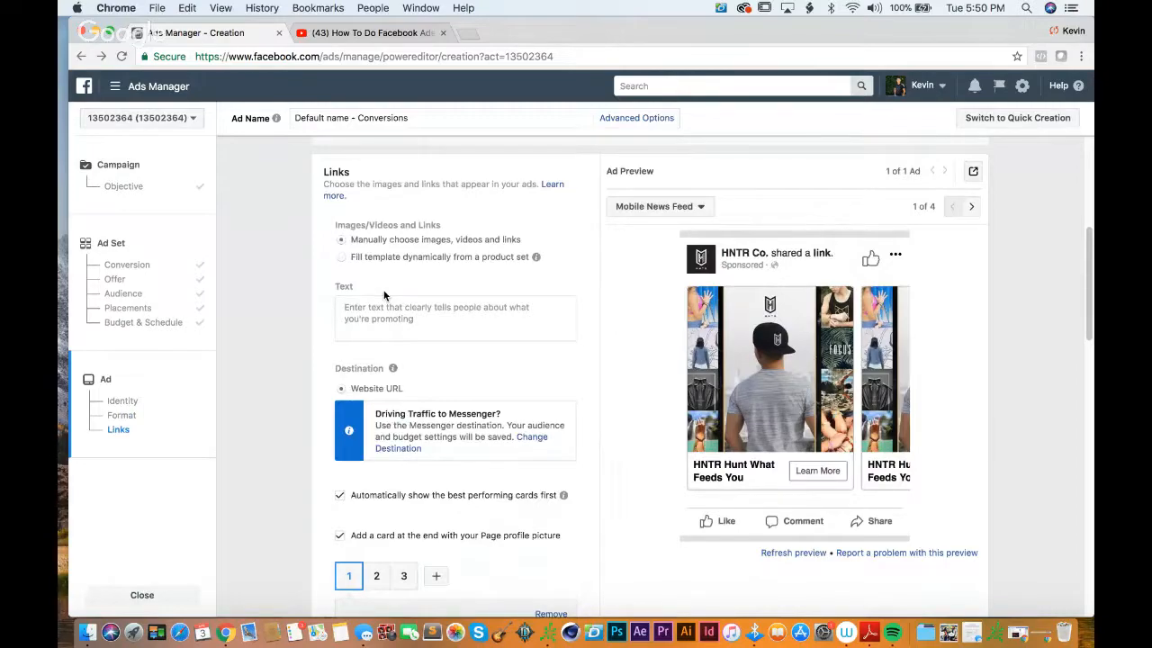
scroll(383, 295, up, 4)
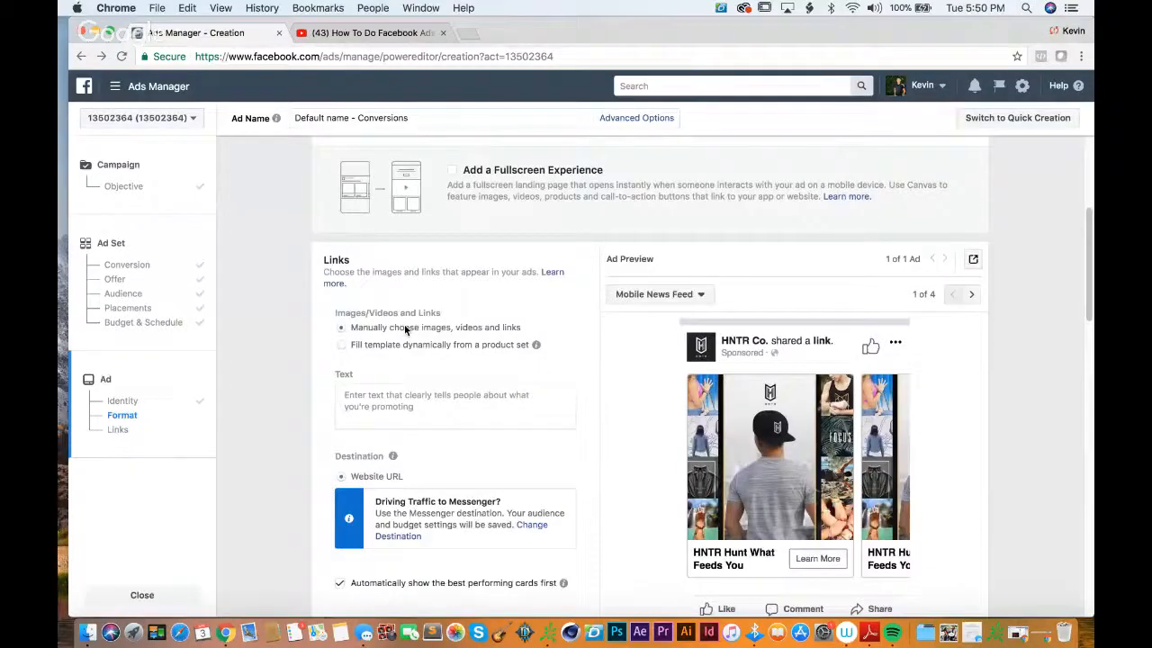
scroll(405, 331, down, 2)
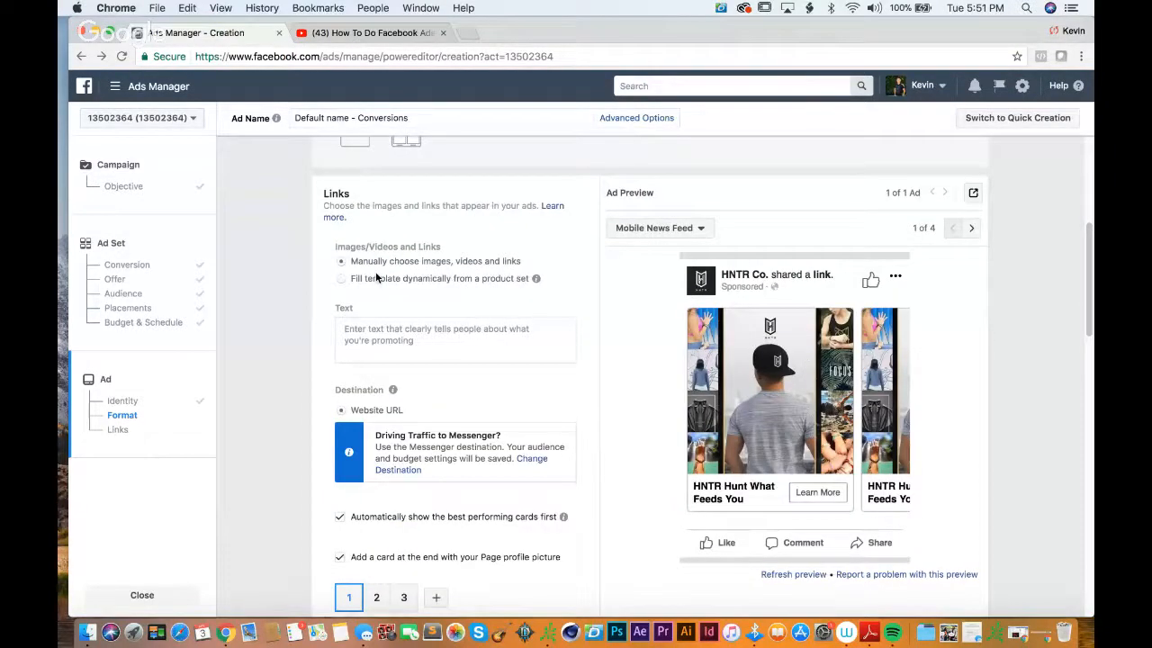
Step: Write the ad text "Hunt What Feeds You! Totem Cords now available on the online store!"
scroll(376, 278, down, 2)
click(397, 284)
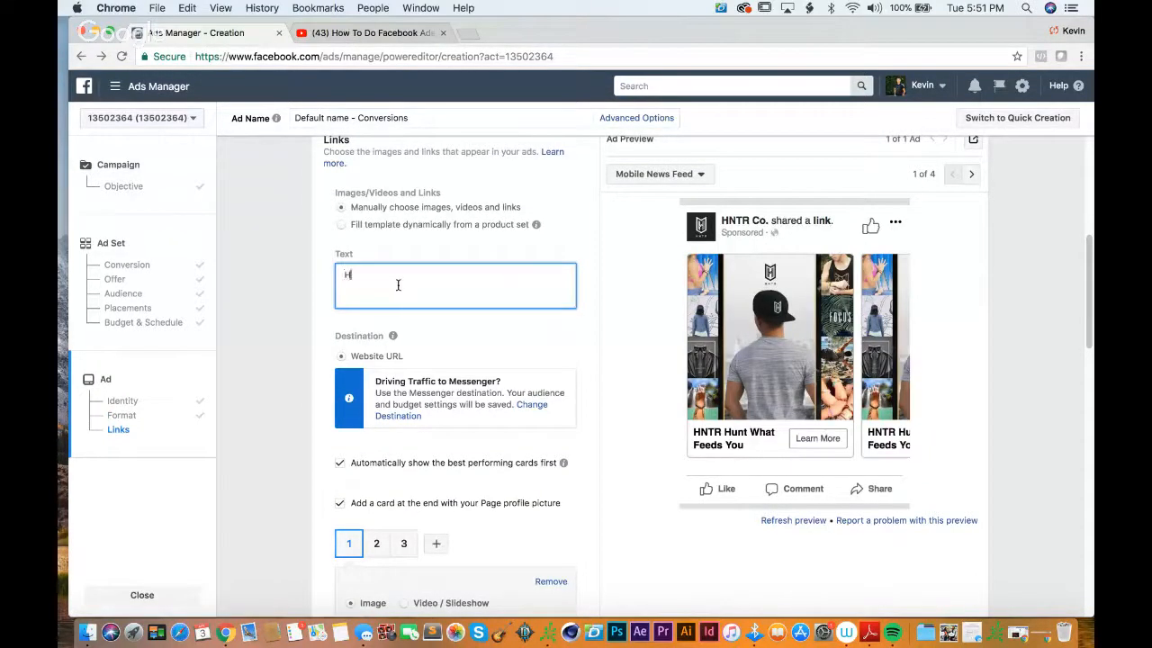
text(Hunt What Feeds You! Totem Co)
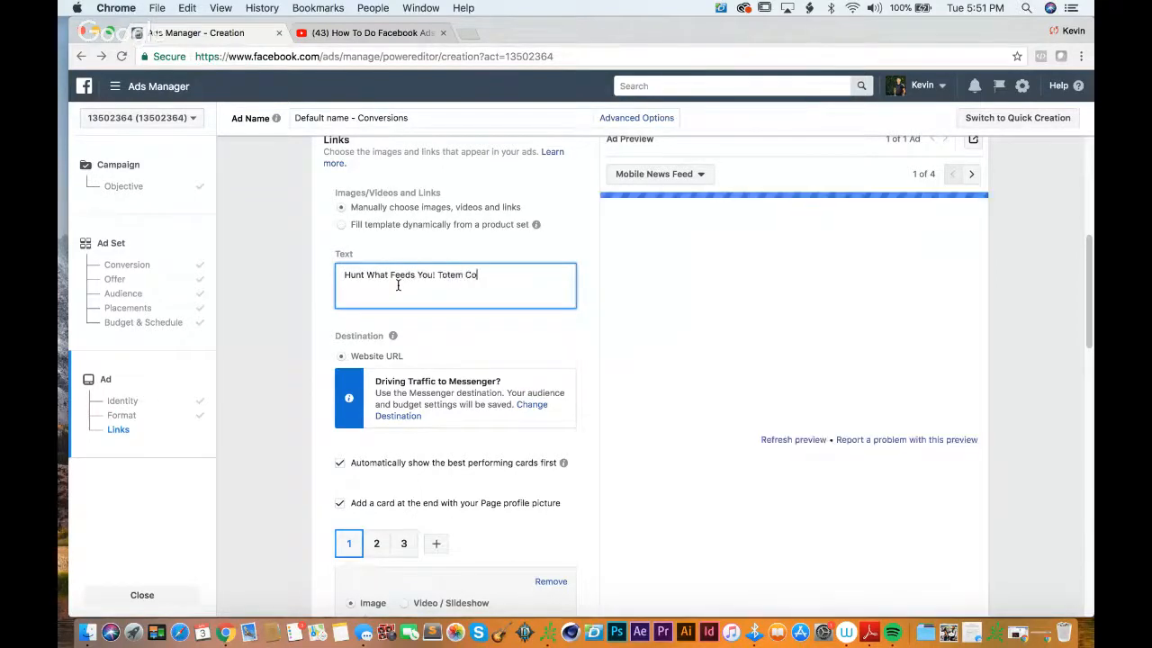
text(rds now available on)
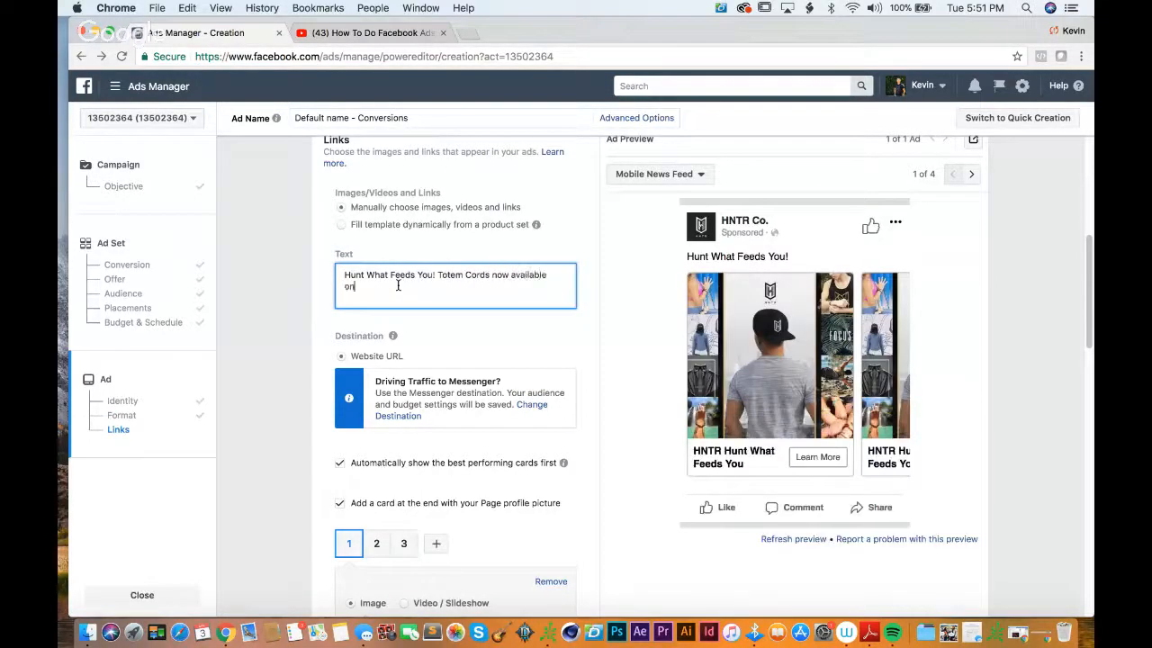
text( the online store!)
click(472, 333)
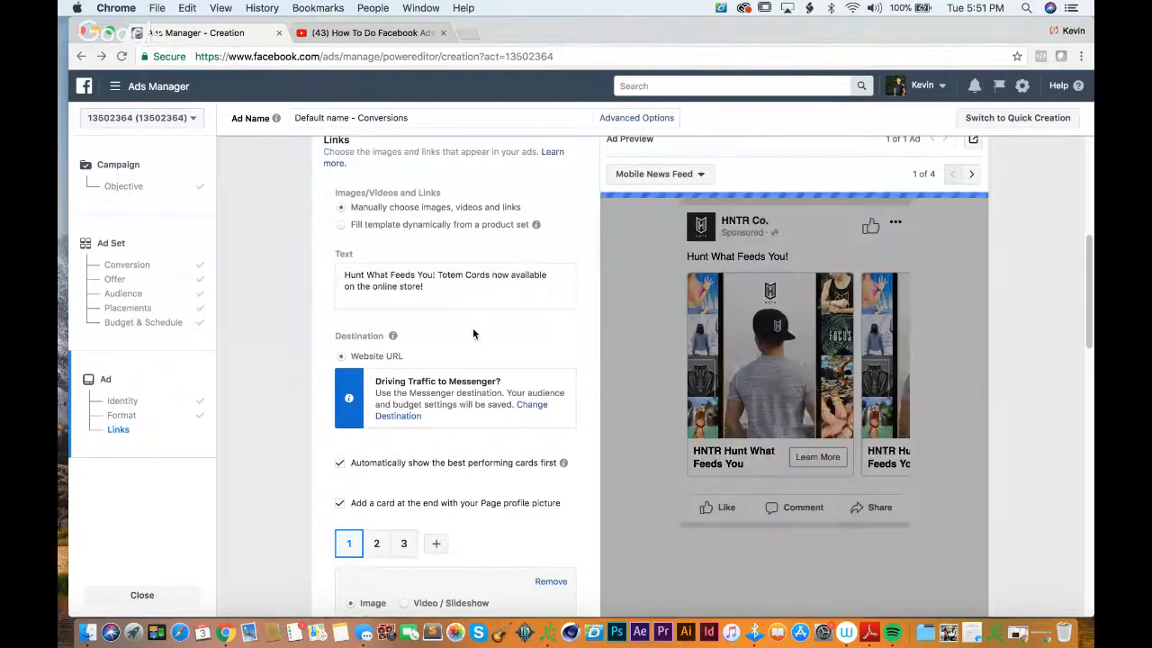
Step: Browse the account and Instagram images, and replace the first carousel card's image with the 1200 × 1200 account photo showing the red backpack
scroll(543, 322, down, 3)
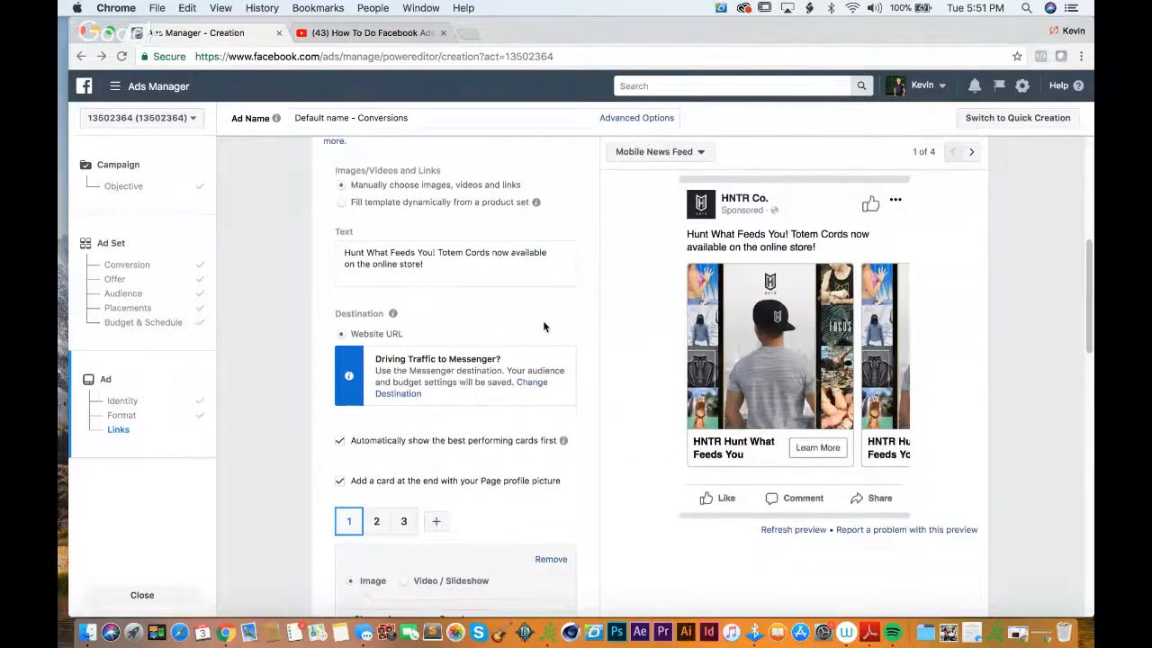
scroll(542, 326, down, 1)
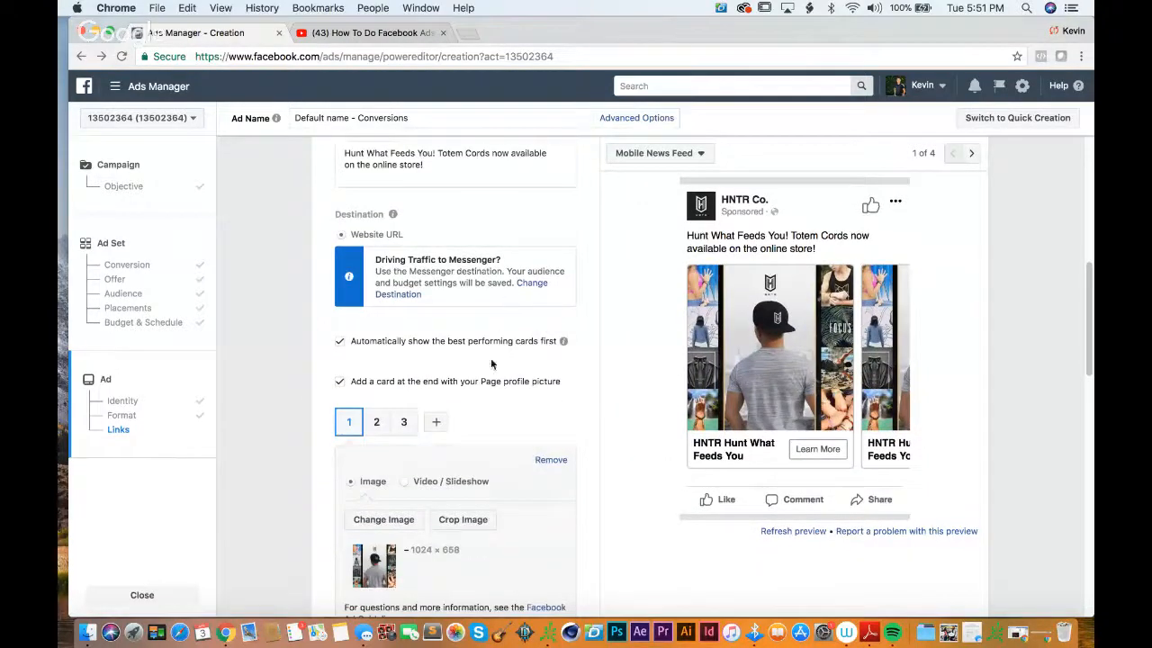
scroll(490, 364, down, 5)
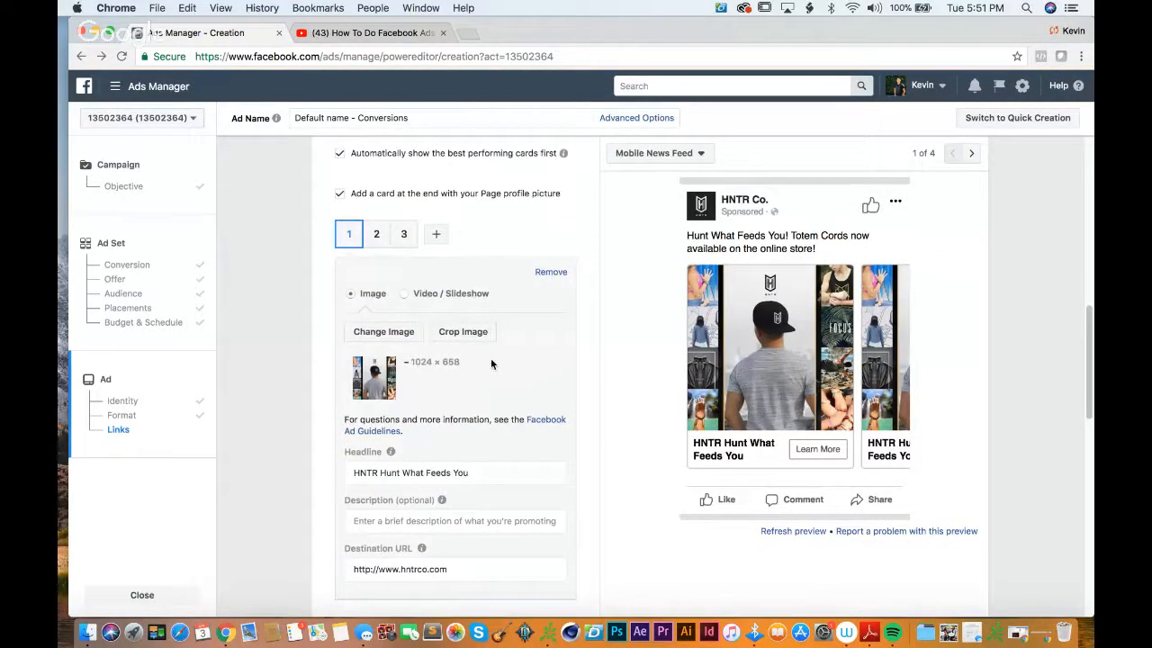
click(393, 332)
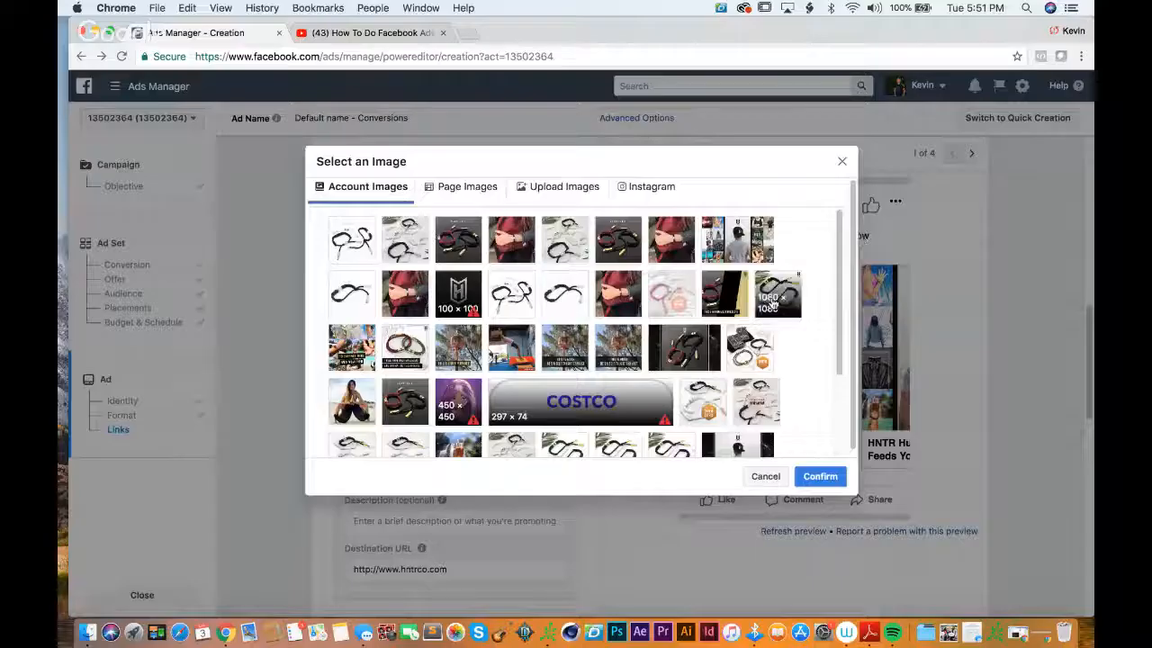
scroll(771, 304, down, 5)
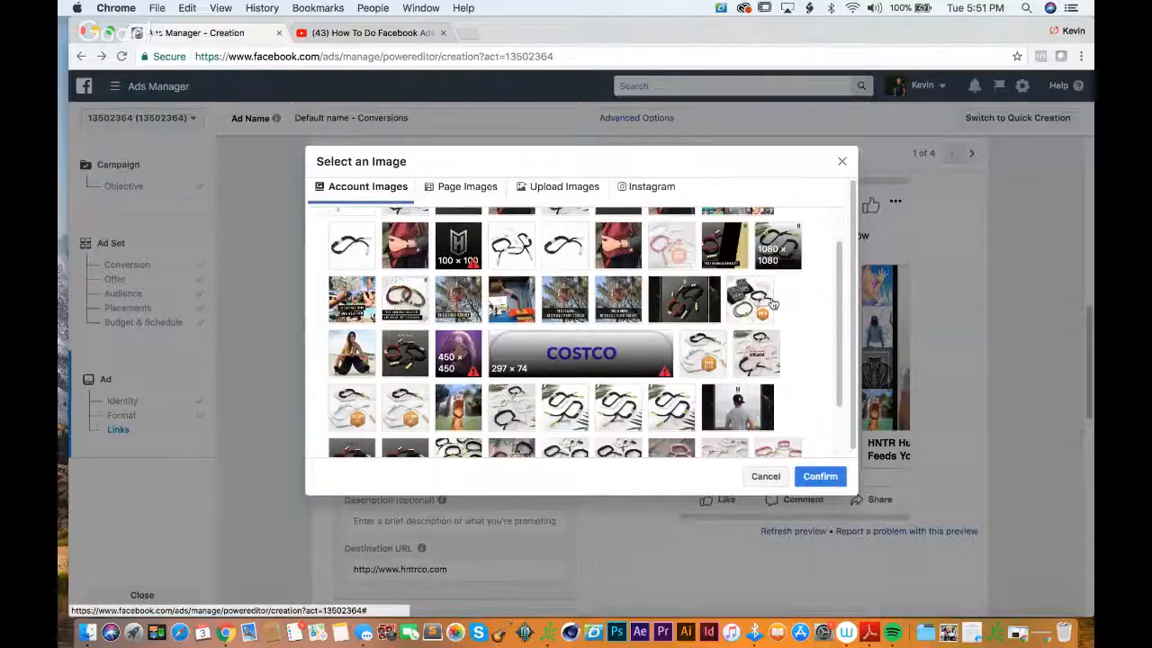
scroll(771, 304, down, 8)
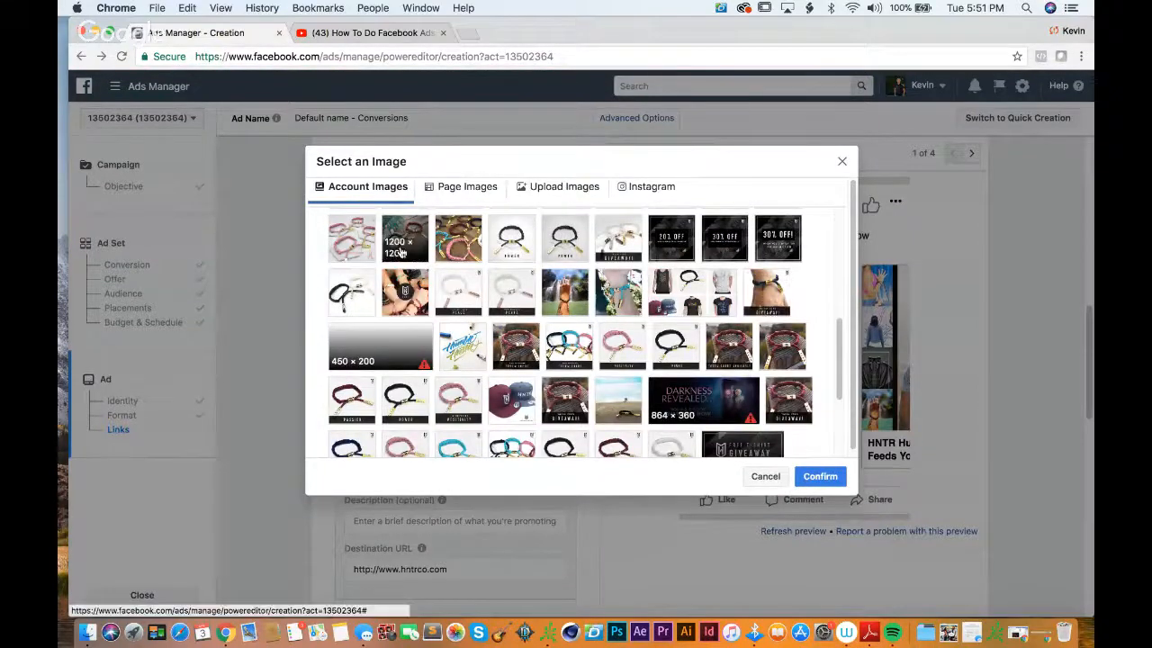
click(467, 191)
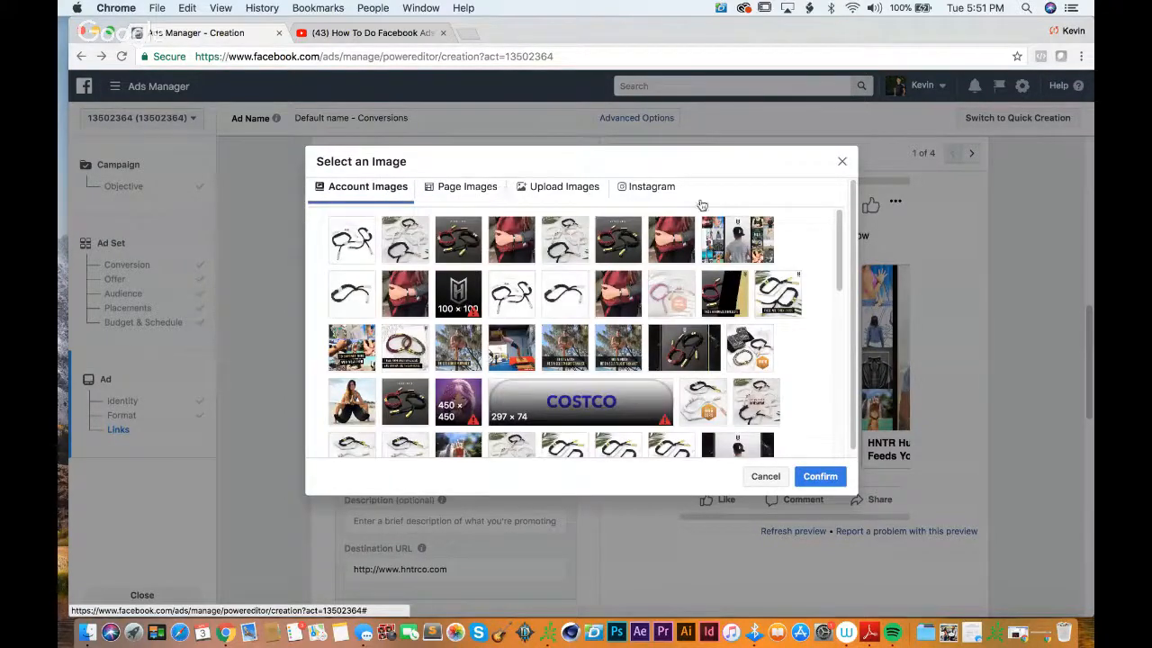
click(646, 186)
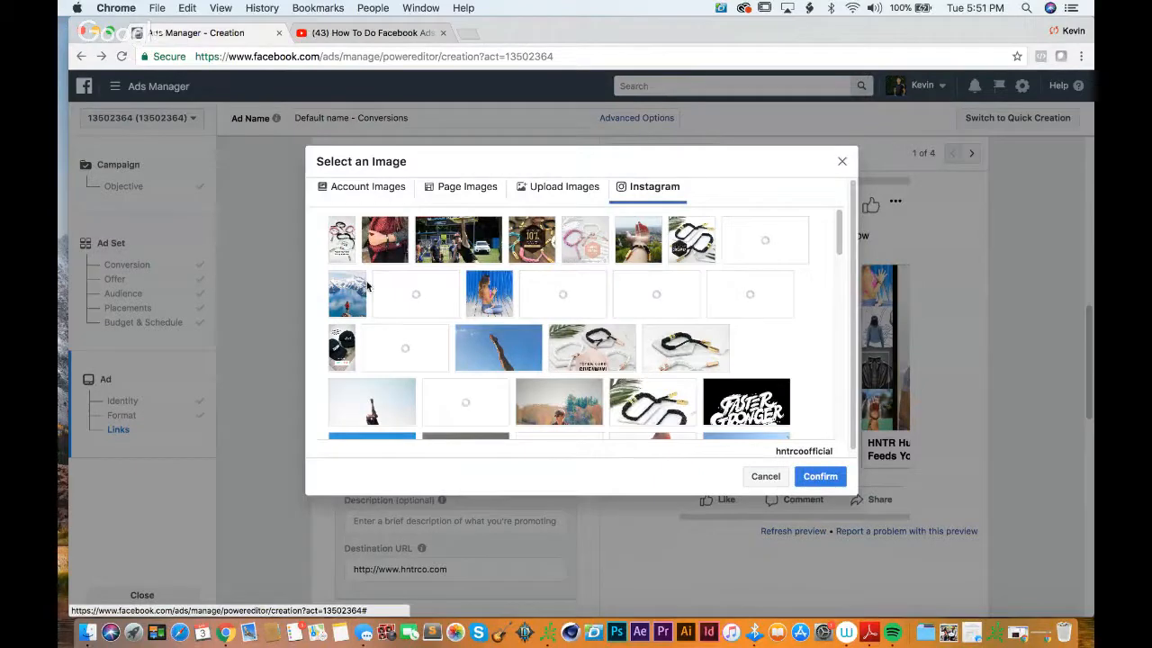
click(351, 241)
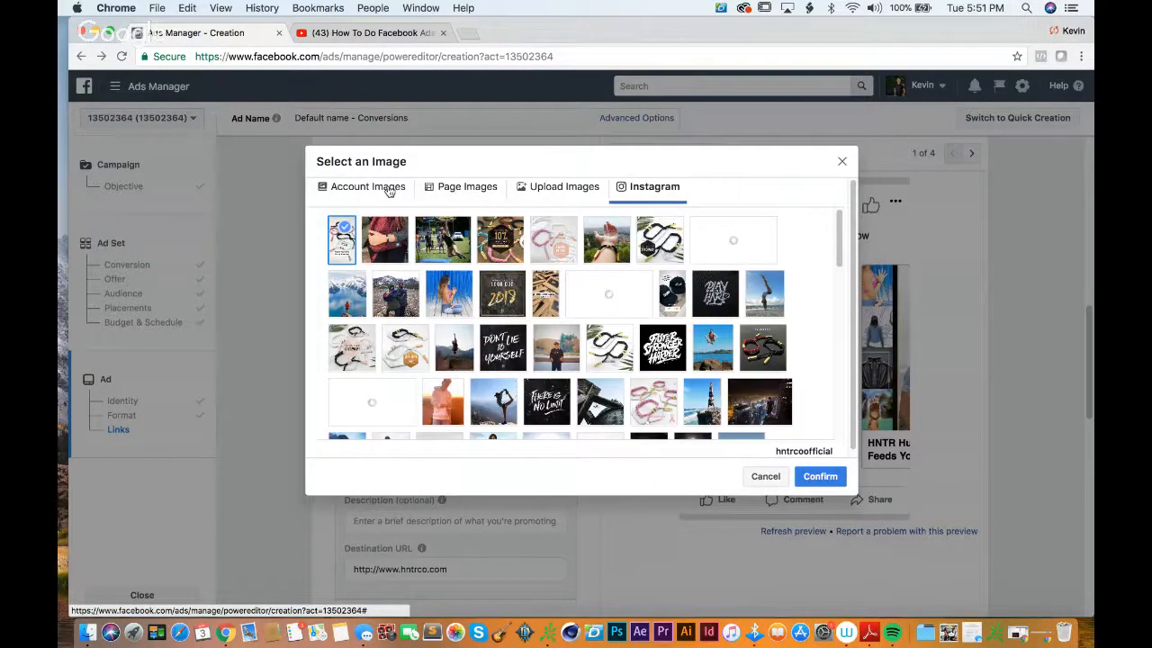
click(388, 189)
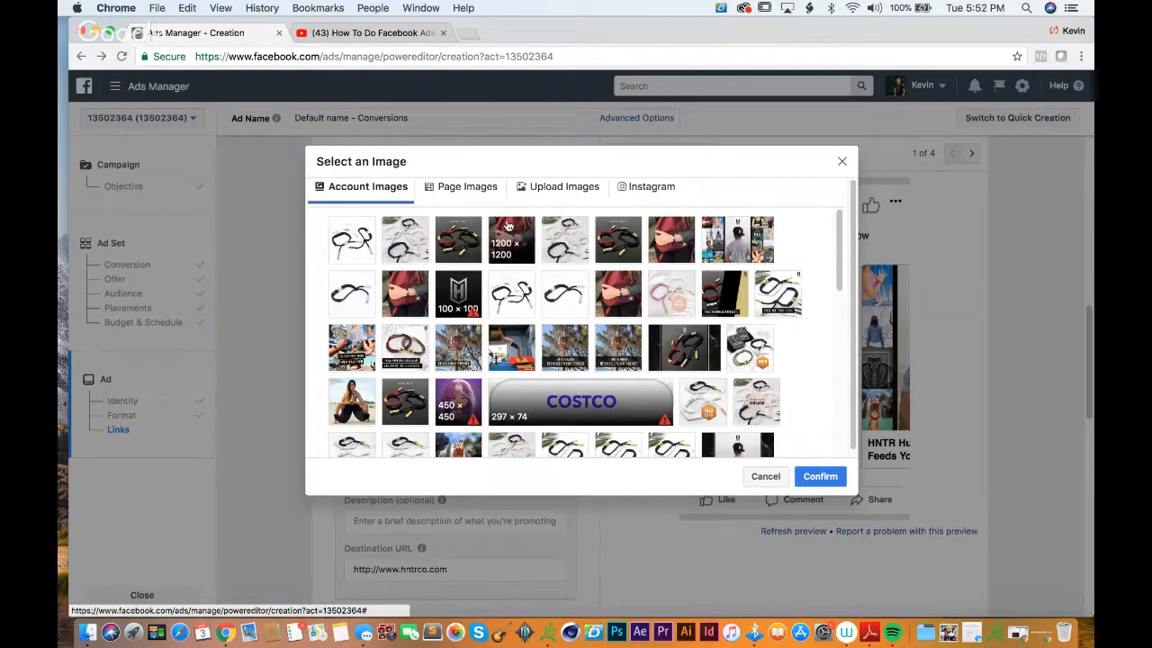
click(820, 476)
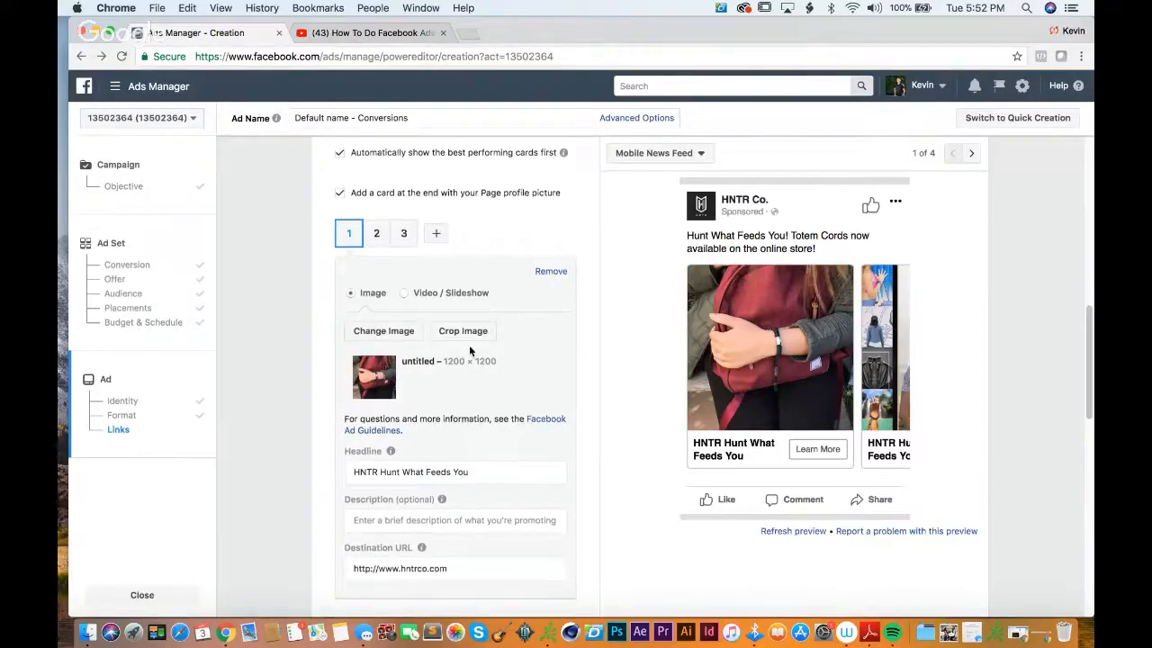
Step: Set the second carousel card's image to the 1200 × 1200 account photo of black and white cords on marble tiles
scroll(504, 351, down, 3)
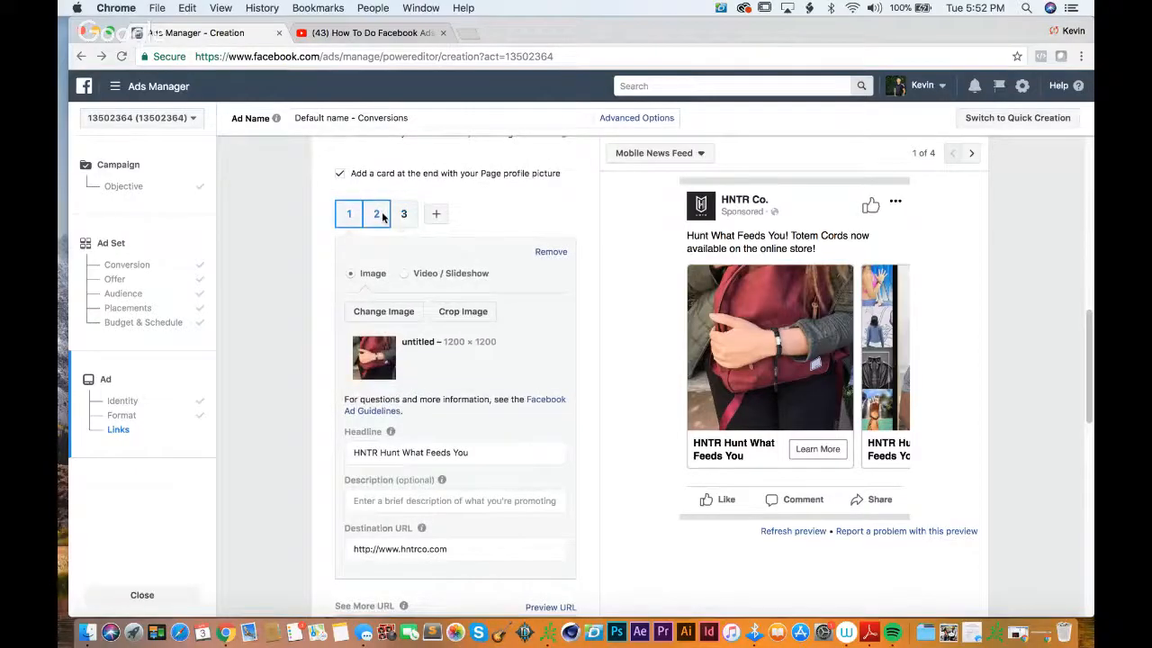
click(377, 214)
click(381, 312)
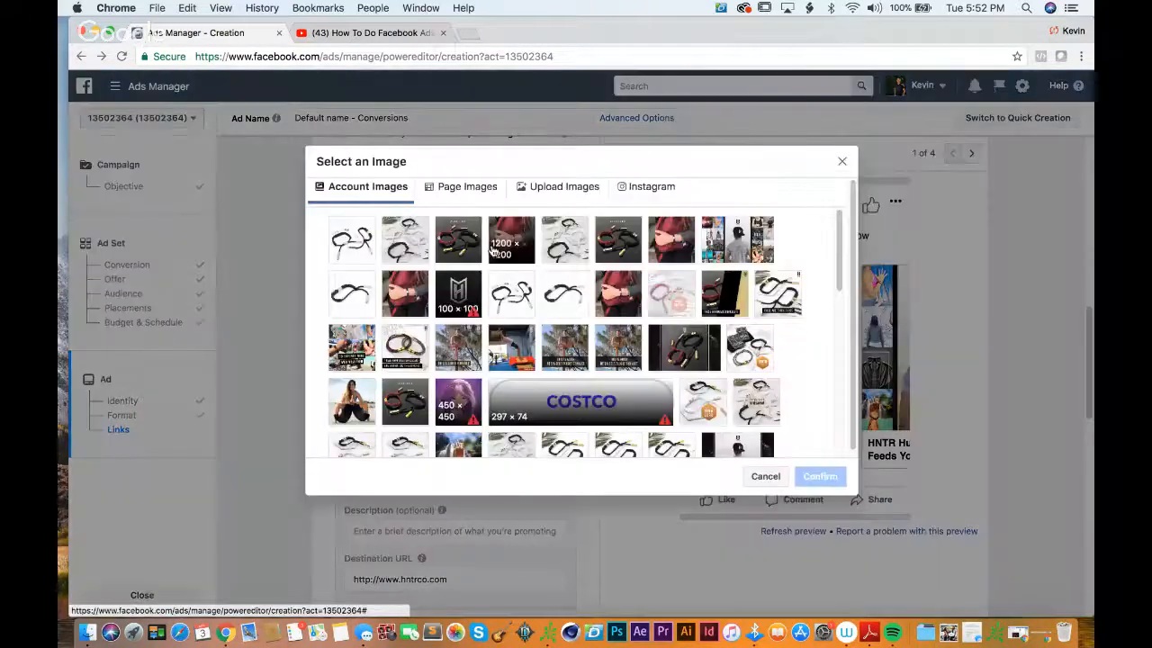
click(512, 241)
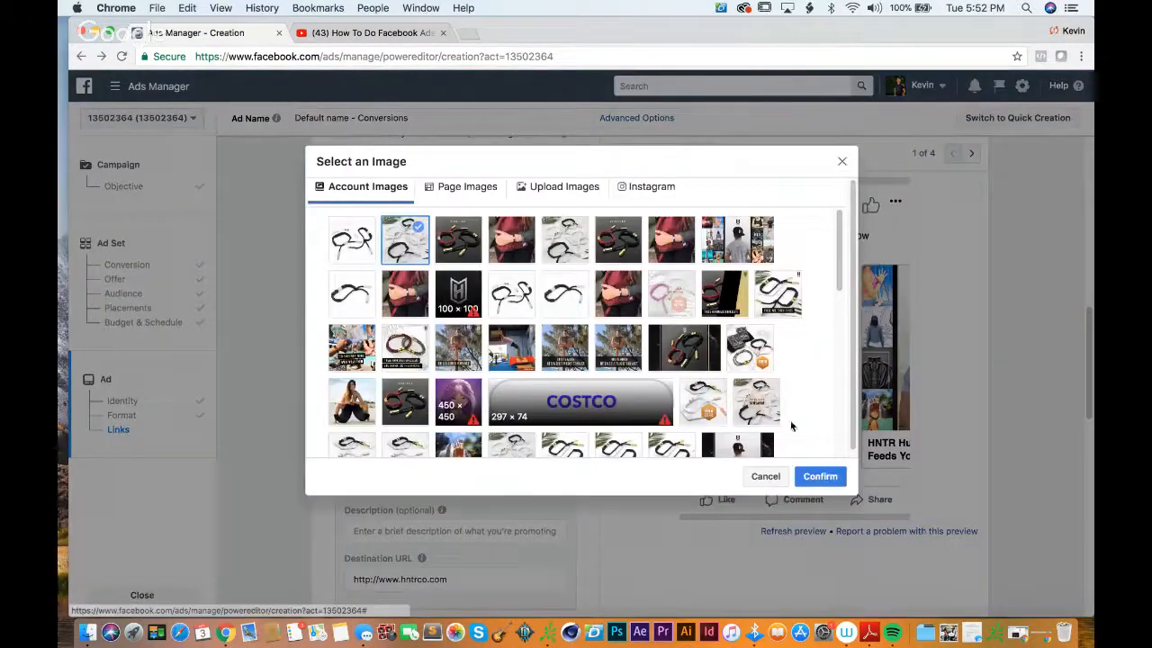
click(810, 475)
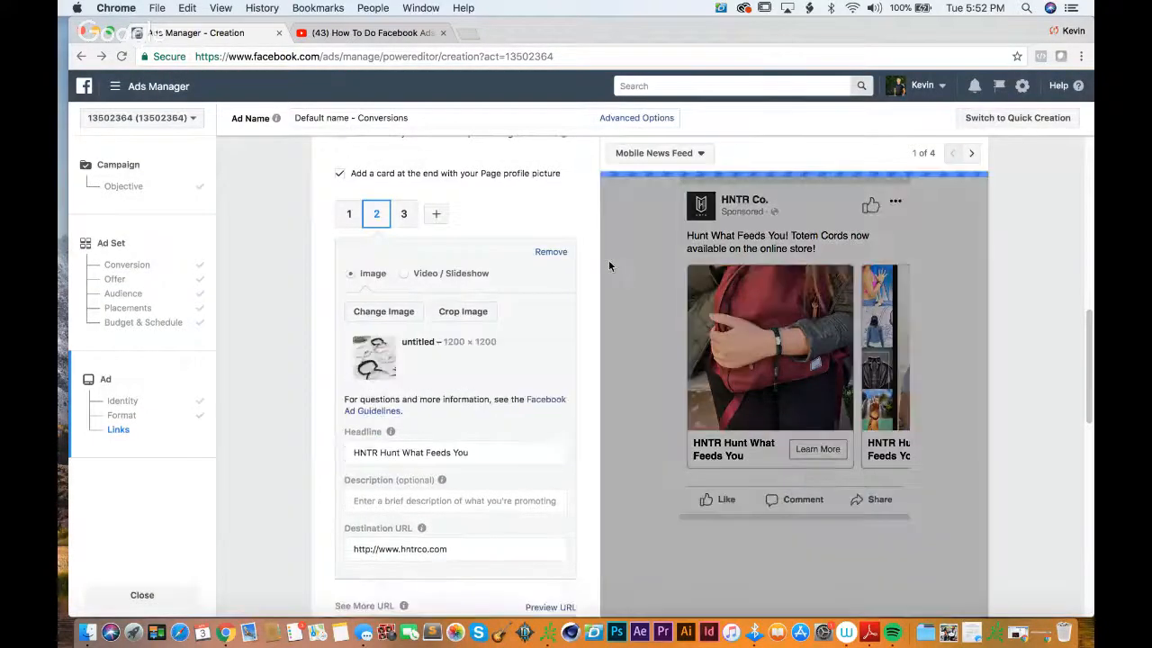
Step: Preview the ad in Desktop News Feed and look through its carousel cards
click(654, 155)
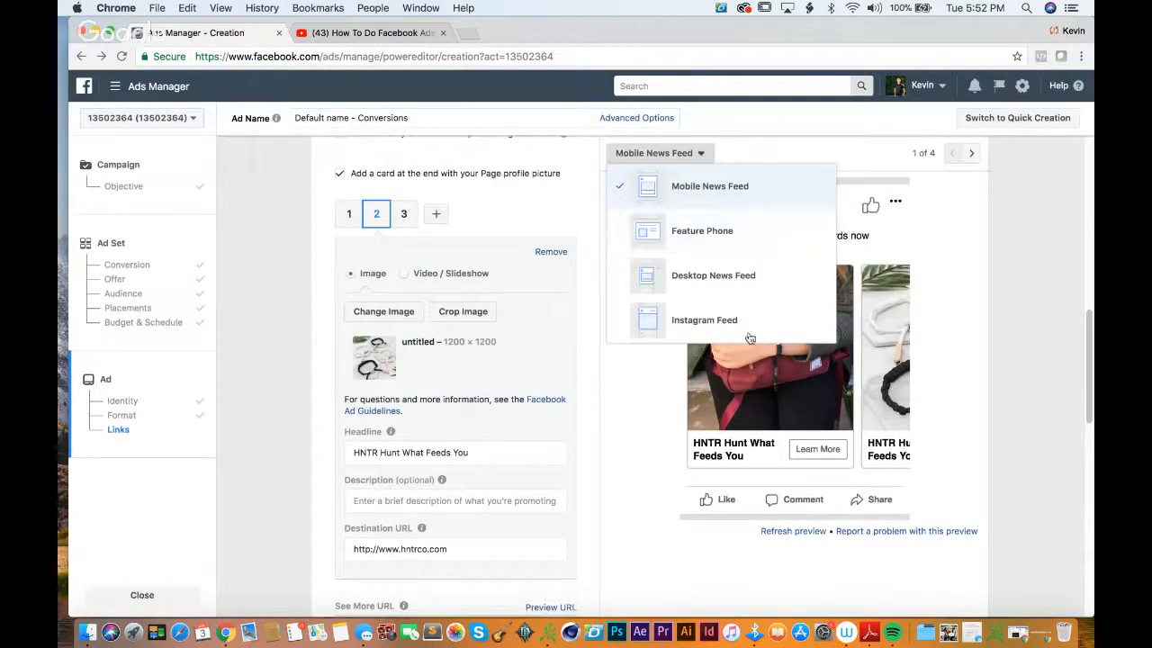
click(729, 275)
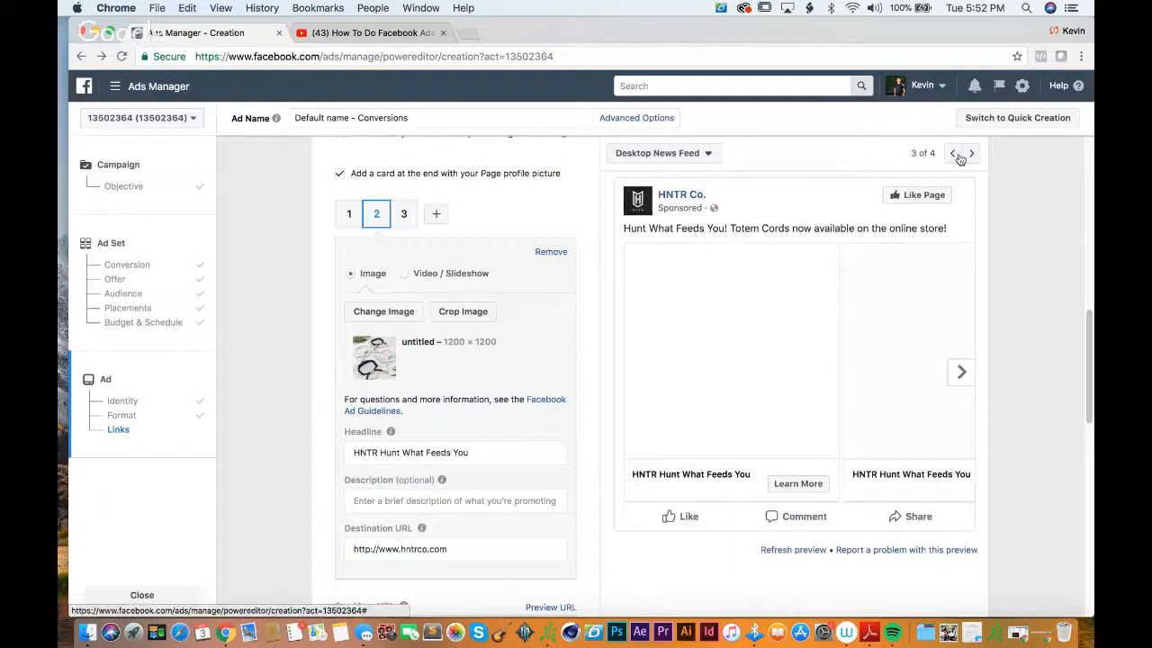
click(960, 371)
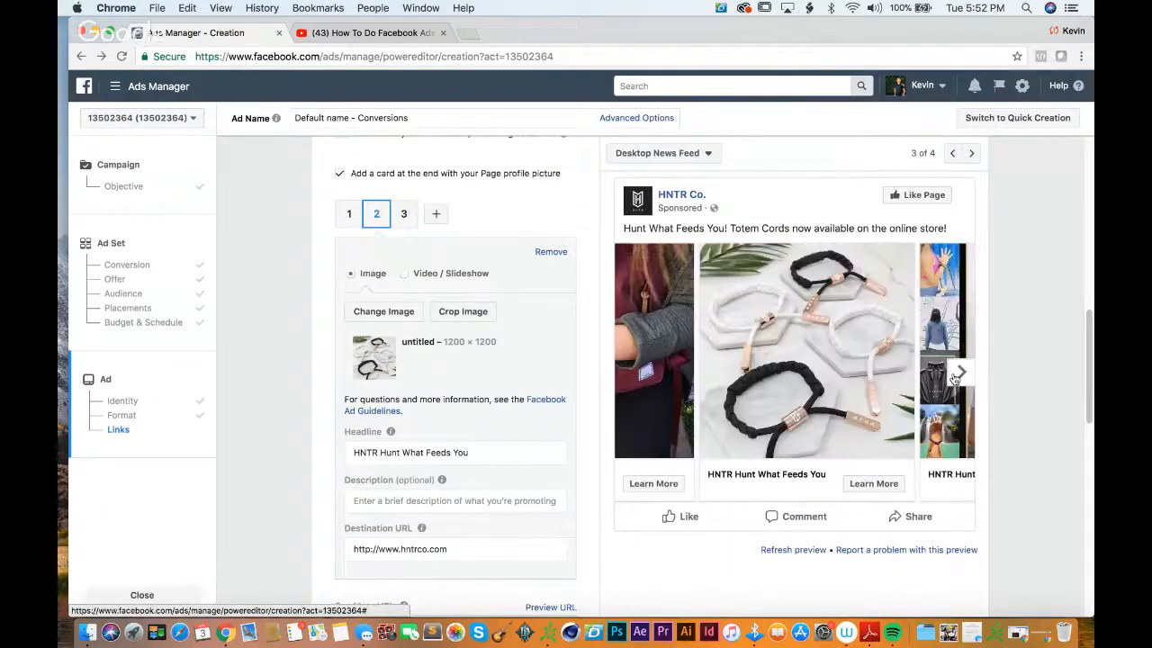
click(961, 371)
Step: Set the third carousel card's image to the account picture HNTR_V_SILVER2_2048x2048.jpg
click(403, 213)
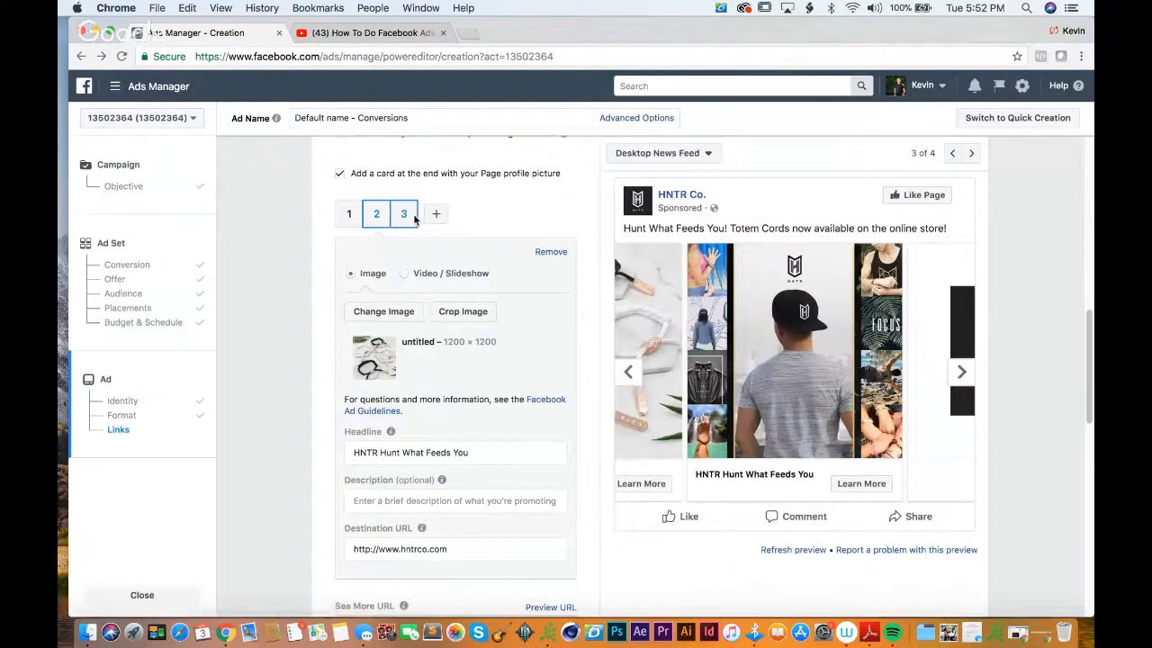
click(377, 310)
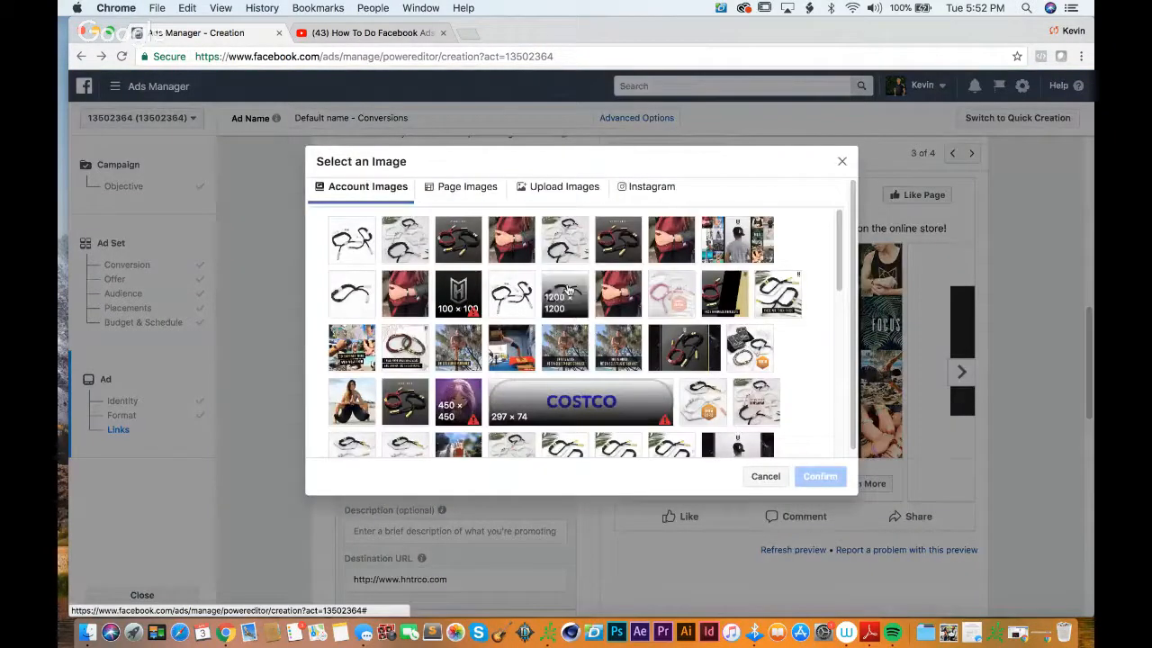
click(510, 286)
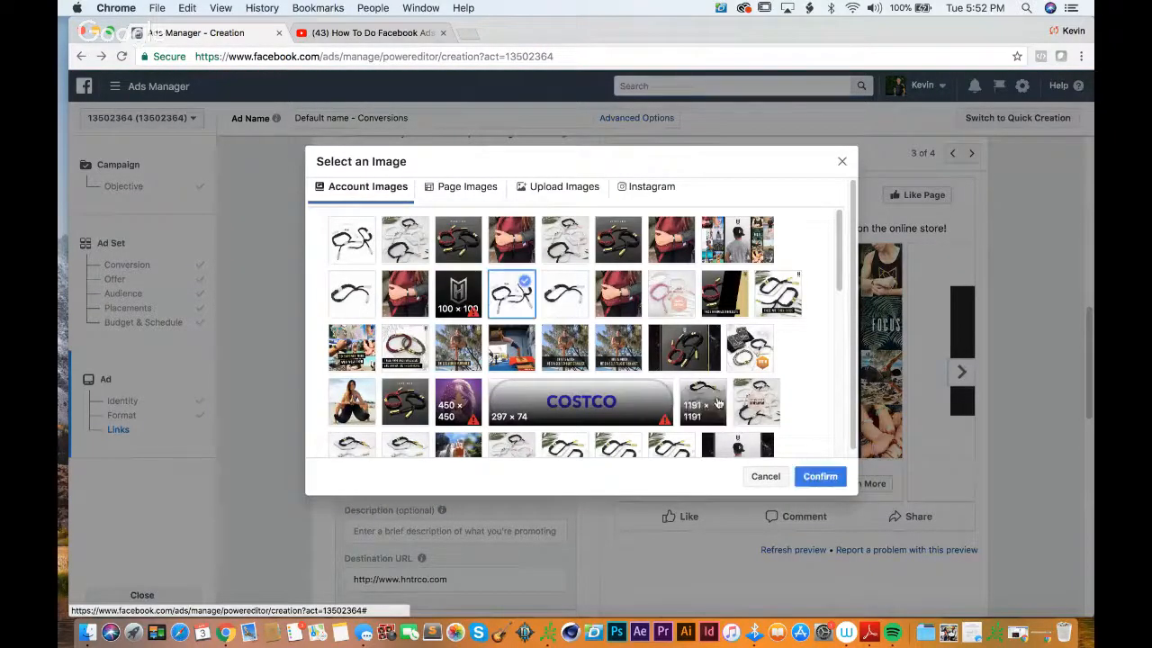
click(819, 476)
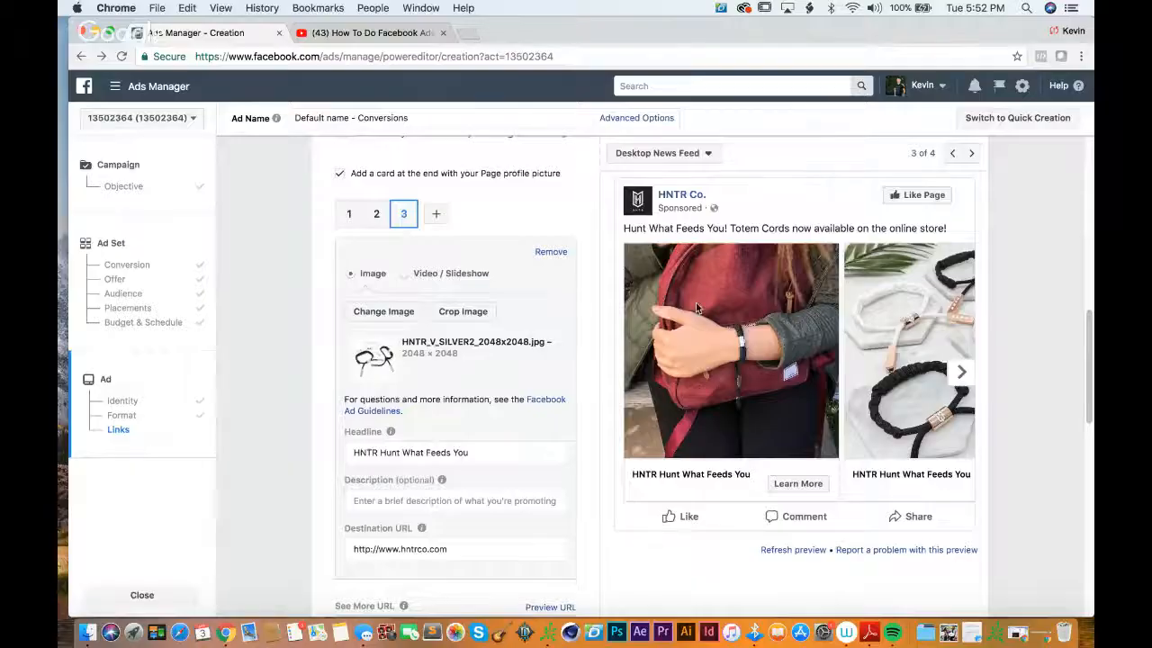
Step: Change the ad's call to action to Shop Now
scroll(510, 429, down, 1)
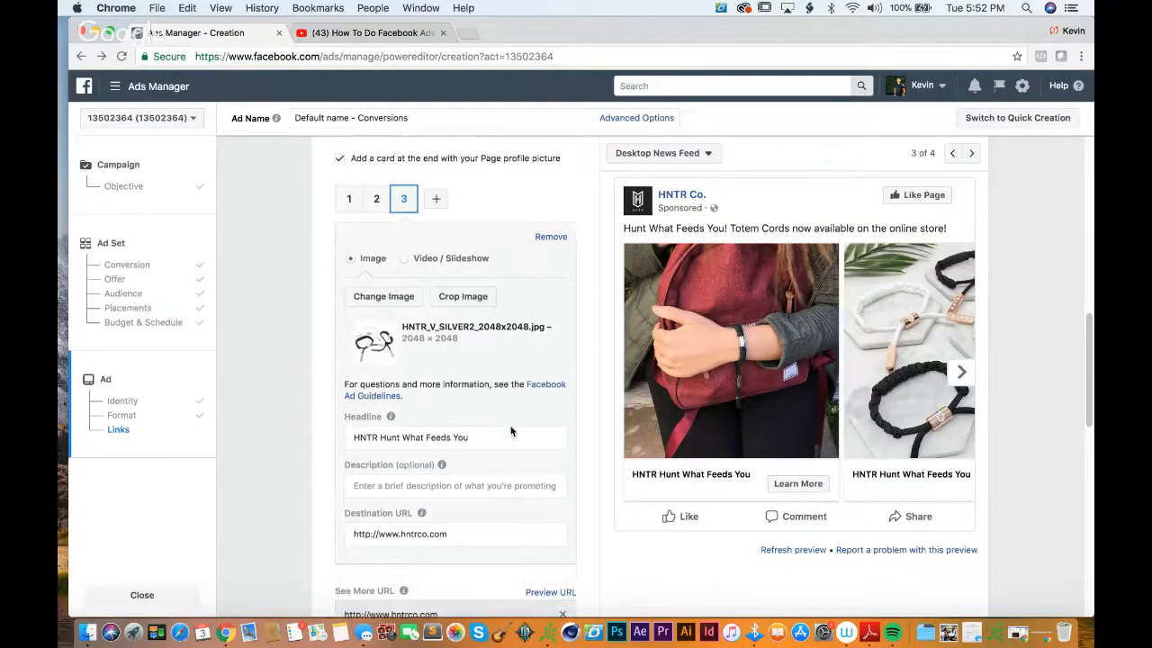
scroll(510, 425, down, 5)
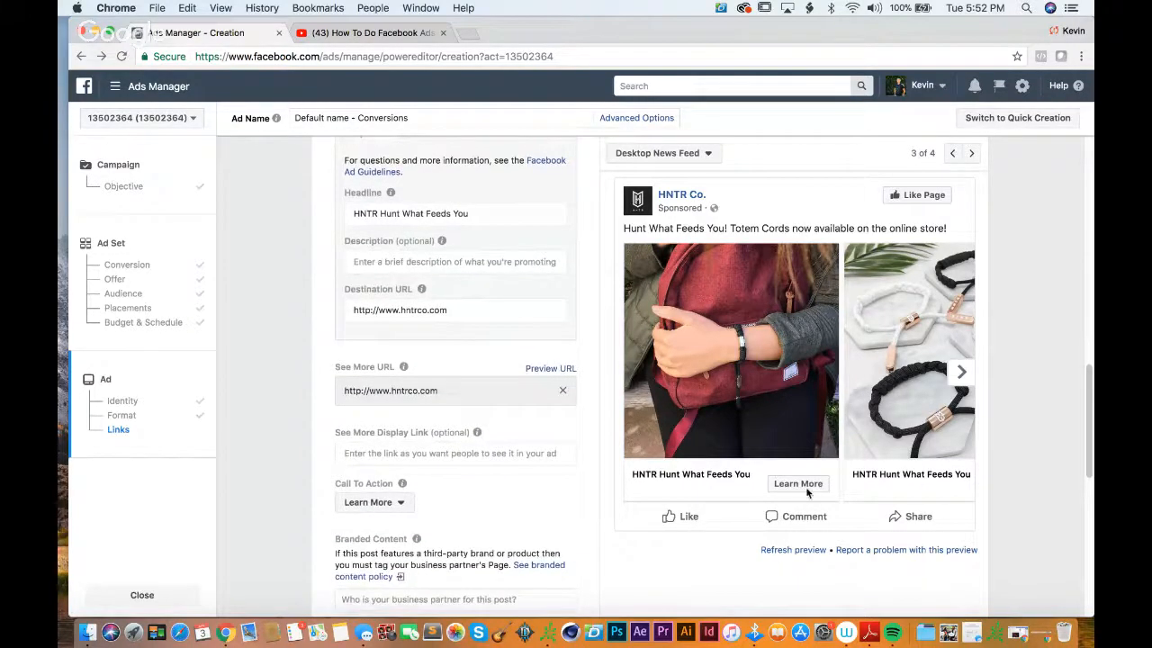
click(382, 508)
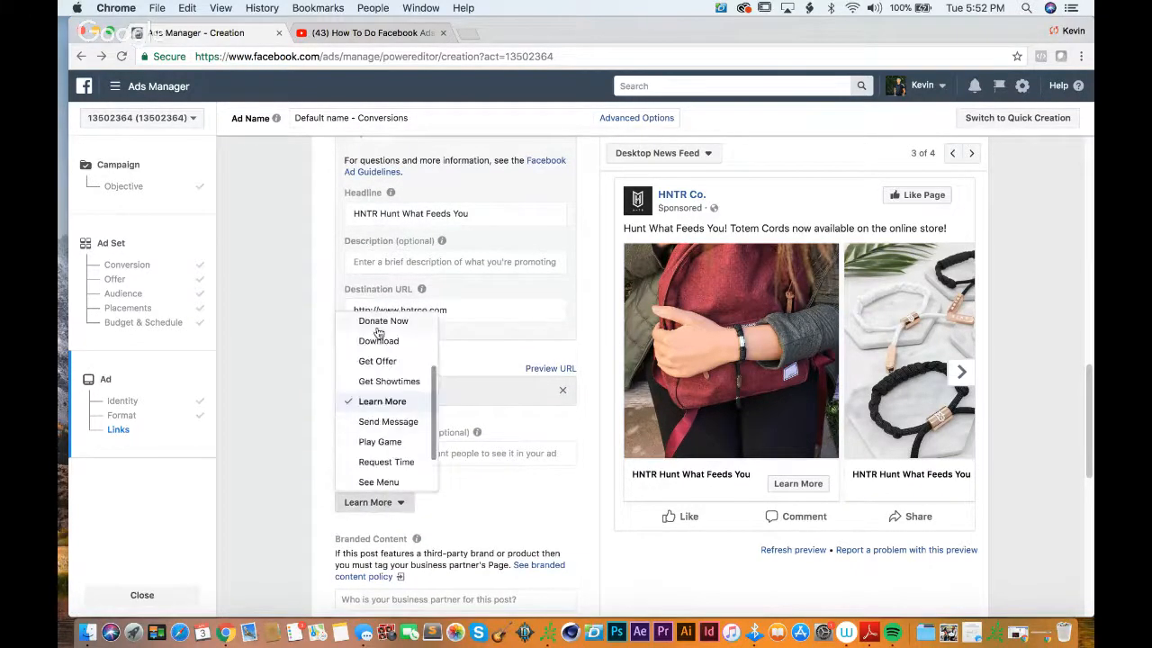
scroll(389, 446, down, 2)
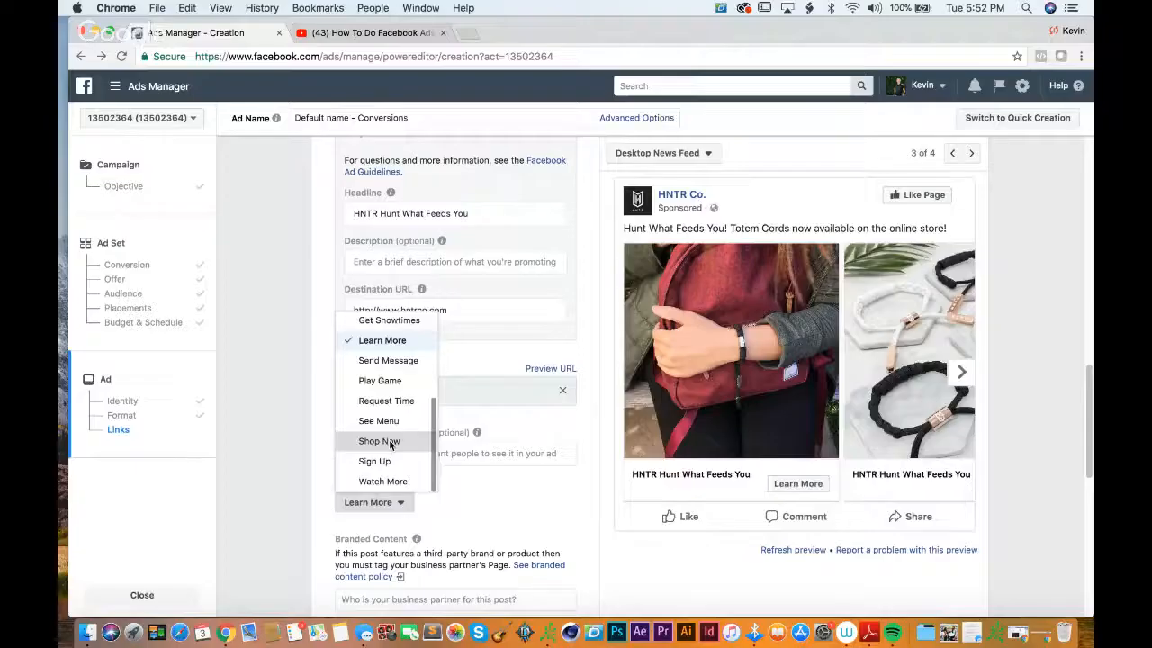
click(368, 440)
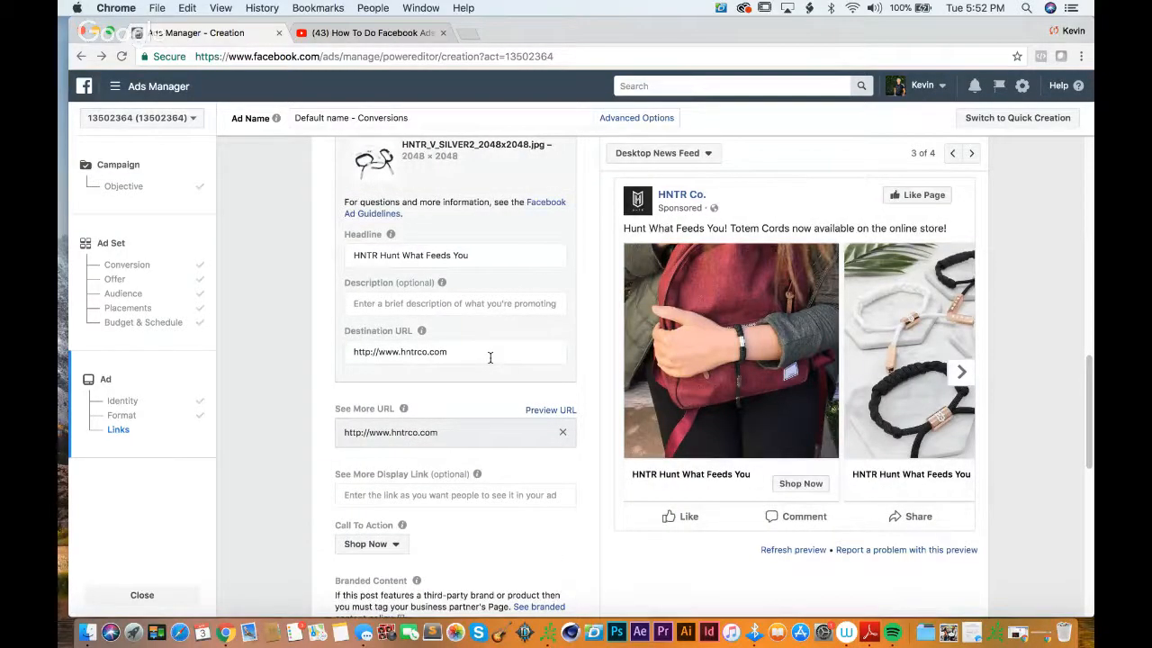
Step: Enter "Power Totem Cord" as the first carousel card's description
scroll(760, 335, up, 2)
click(354, 199)
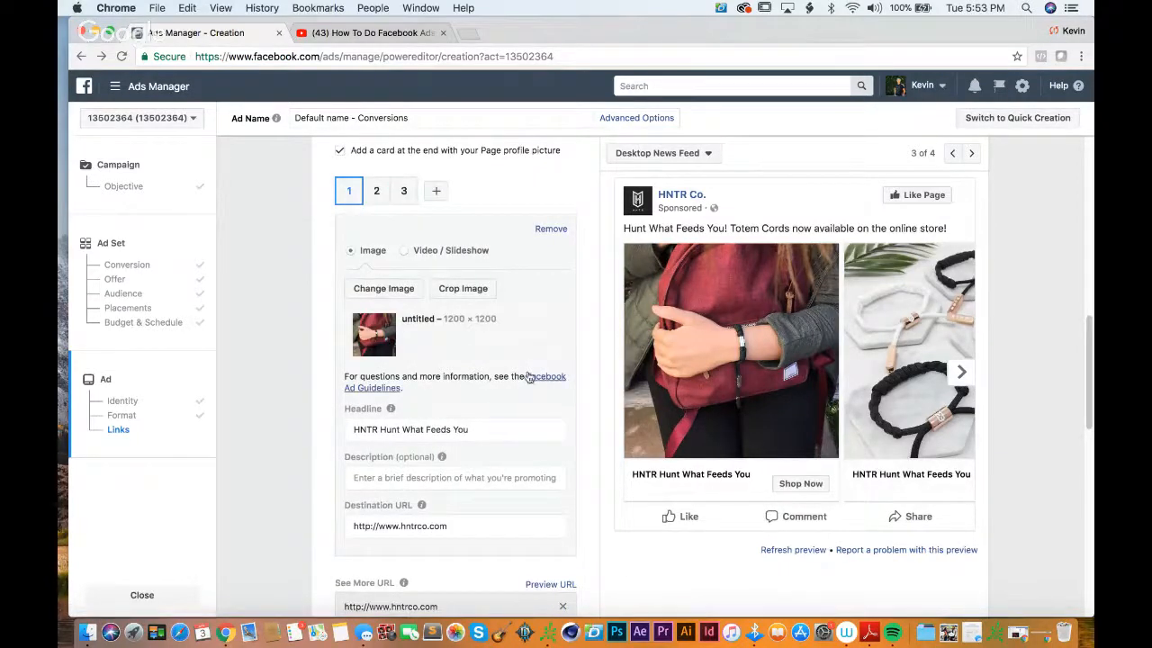
click(509, 483)
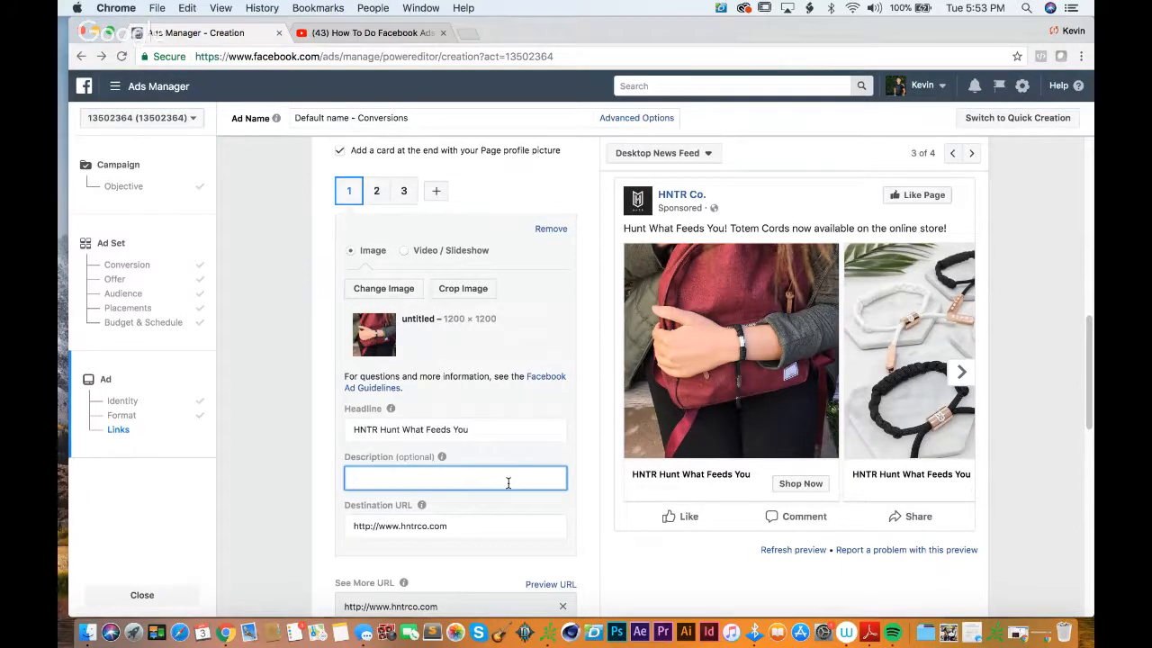
text(Power Totem Cord)
click(593, 516)
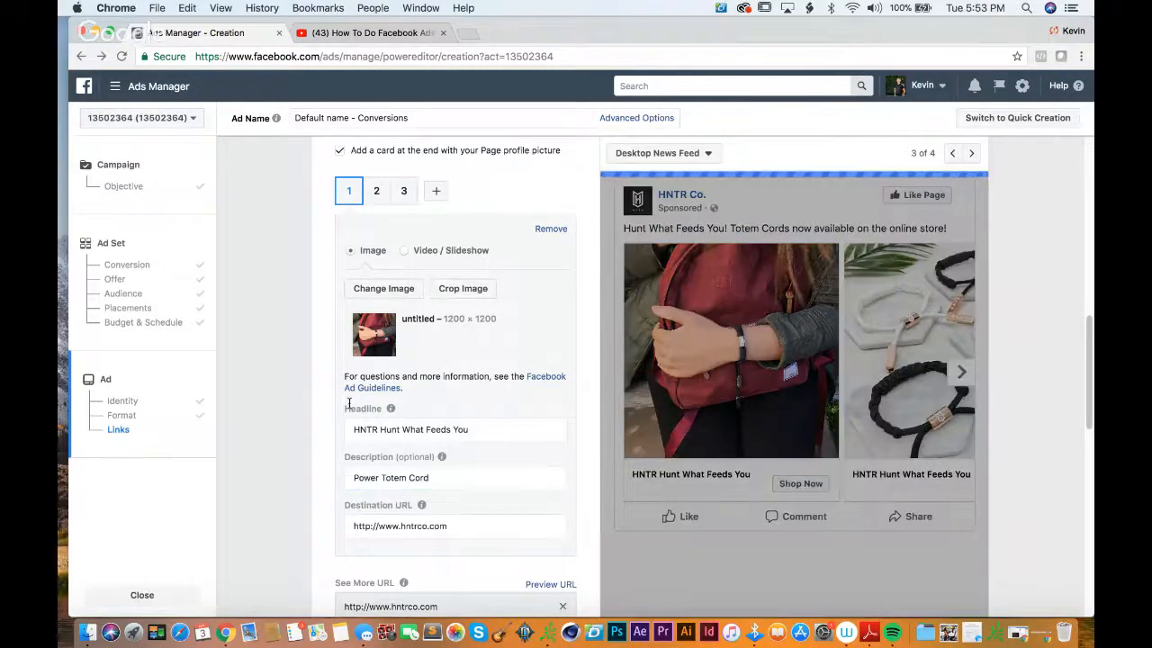
Step: Move the text "Power Totem Cord" from the first card's description into its headline, replacing the existing headline
drag(508, 431, 260, 421)
drag(466, 478, 305, 474)
key(super+c)
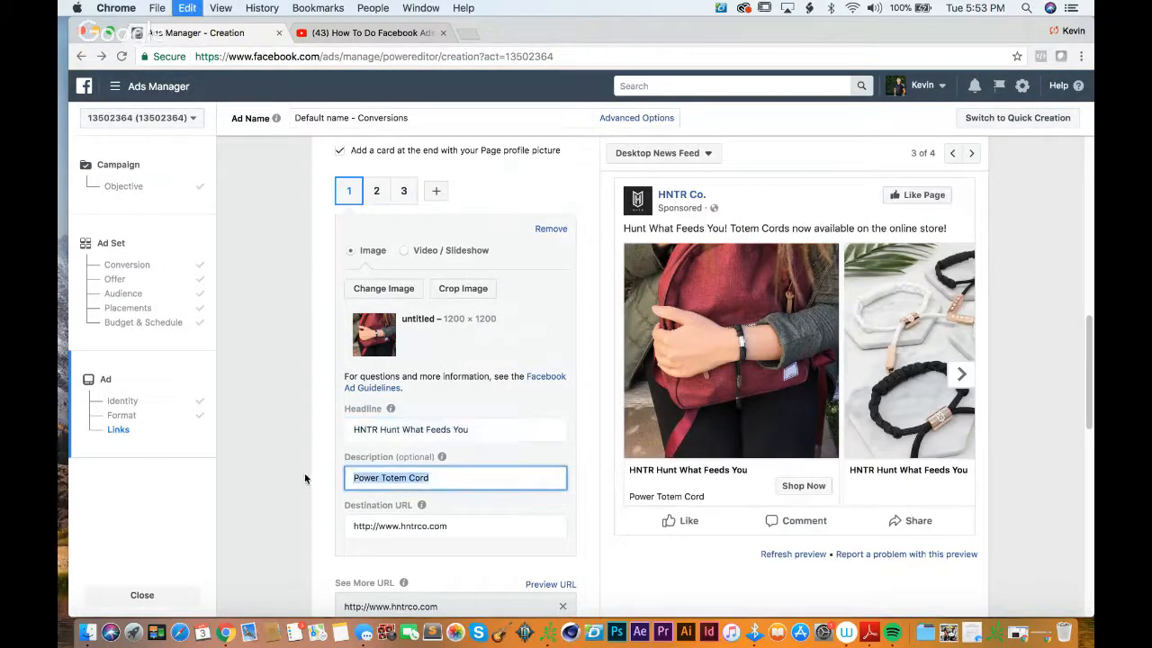
key(super+x)
click(471, 420)
key(super+a)
key(super+v)
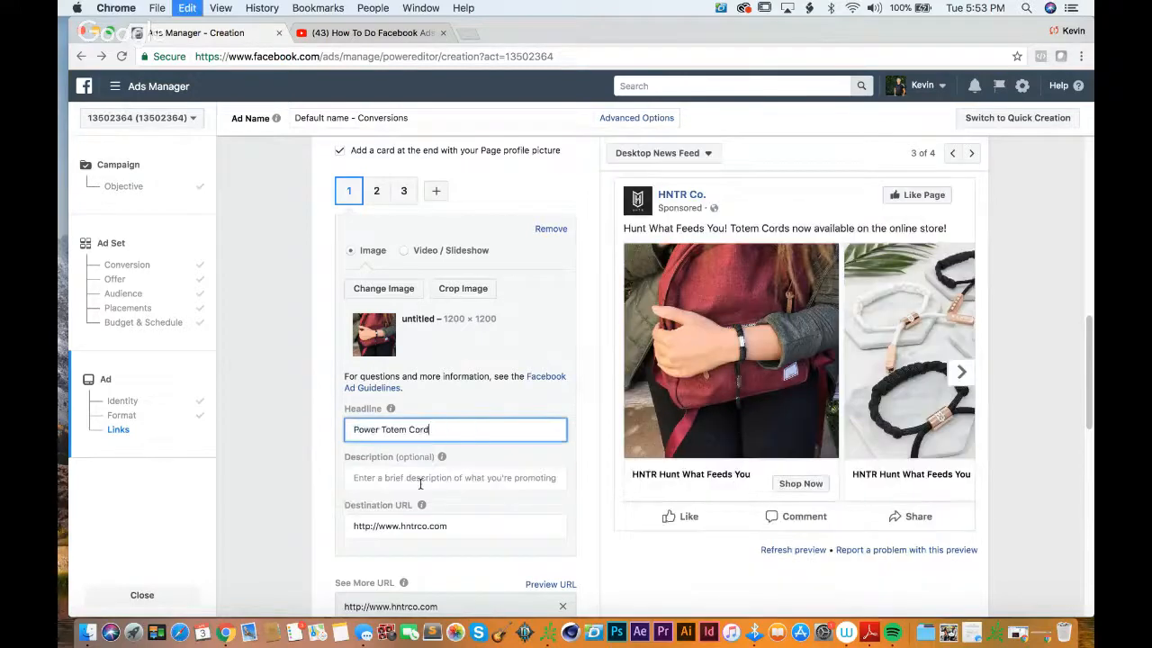
Step: Set the first carousel card's description to "100% Handmade Bracelet"
click(438, 477)
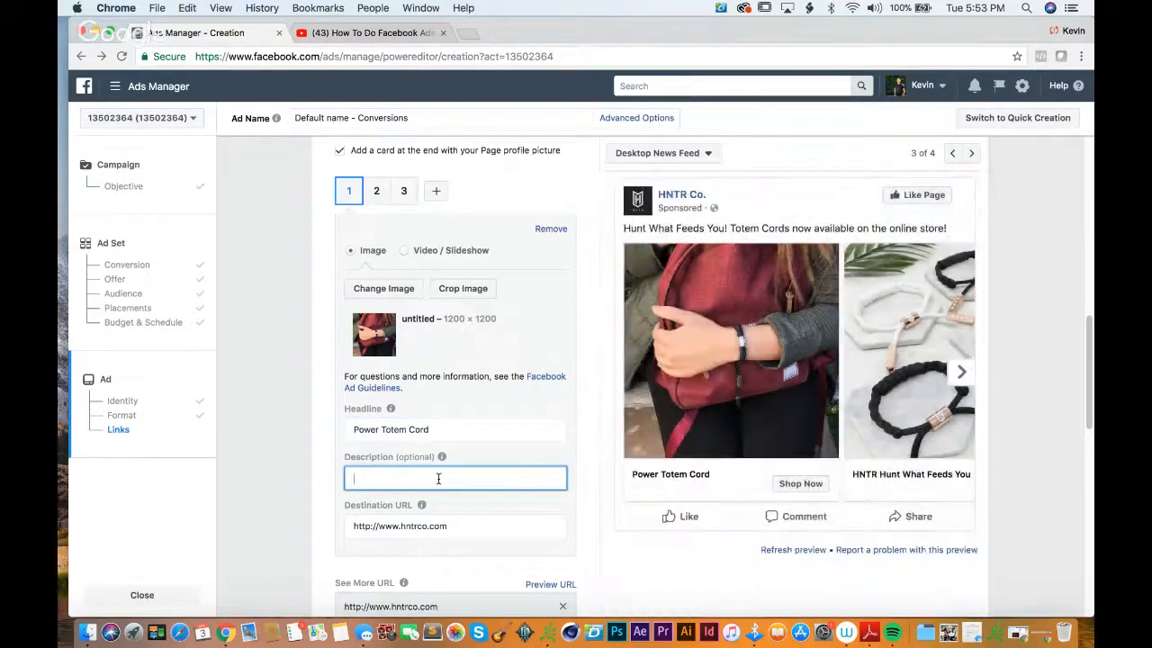
text(100% Handmade)
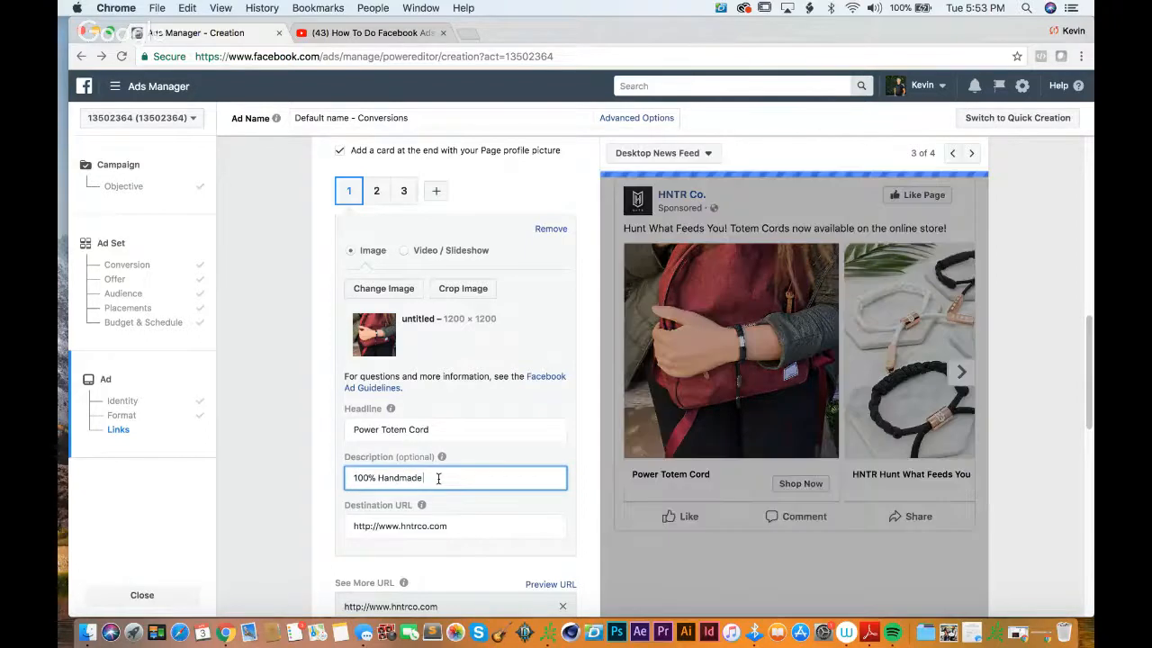
text( brace)
key(BackSpace)
key(BackSpace)
key(BackSpace)
key(BackSpace)
key(BackSpace)
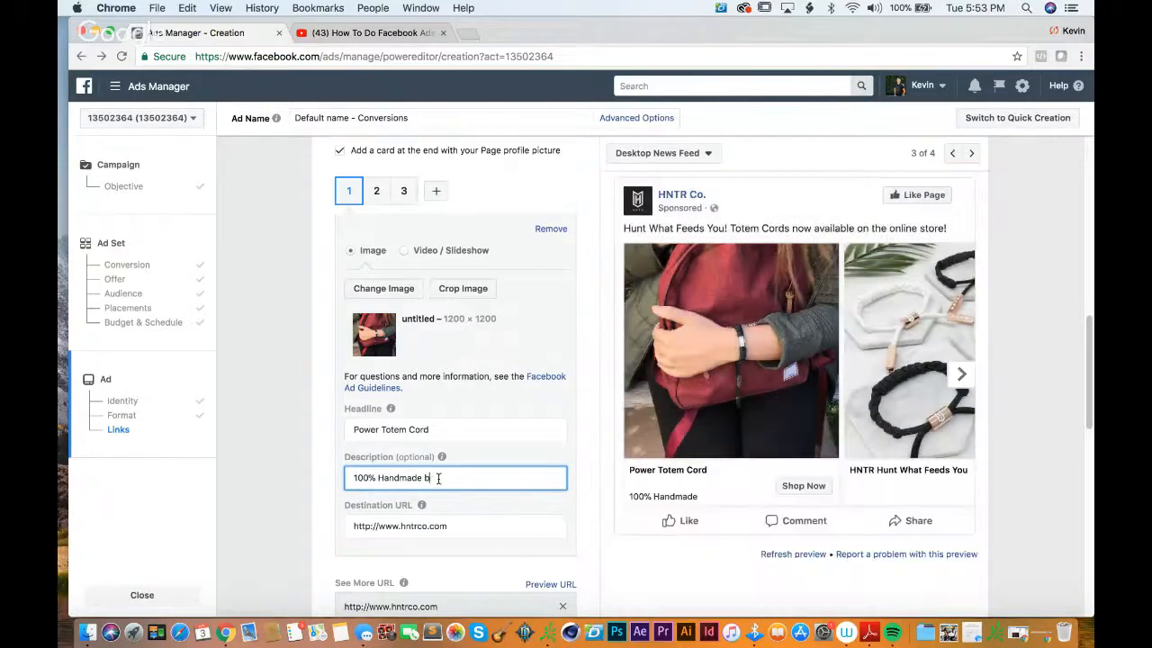
text(Bracelet)
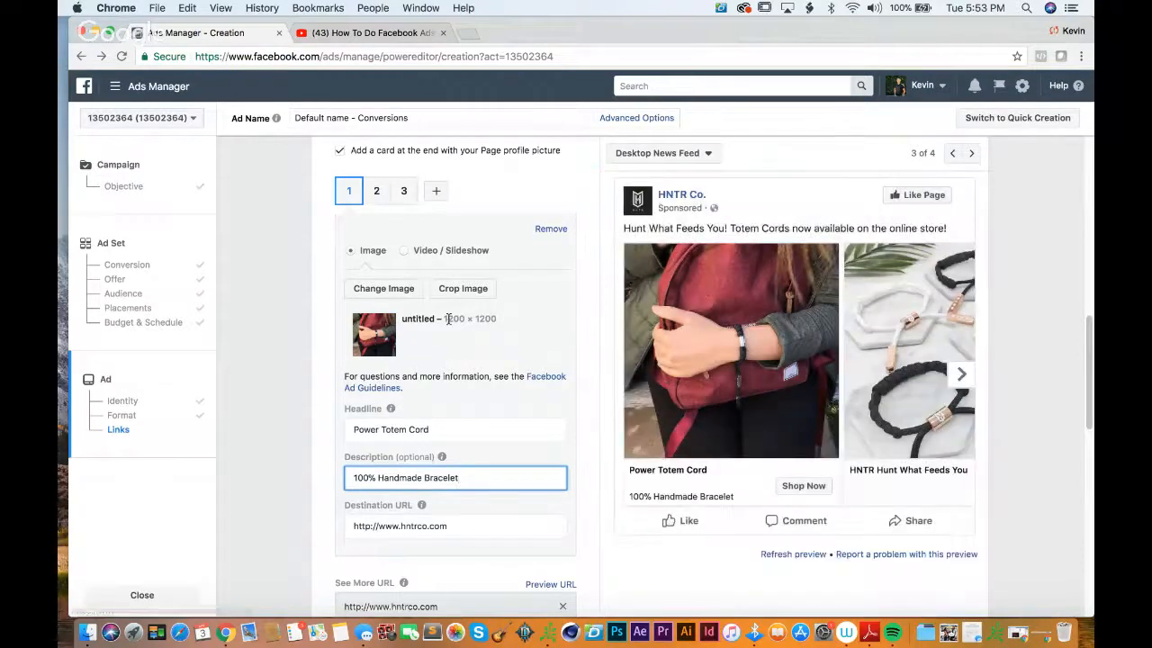
Step: Replace the second carousel card's headline with "Black and White Rose Gold Totem Cords"
click(377, 190)
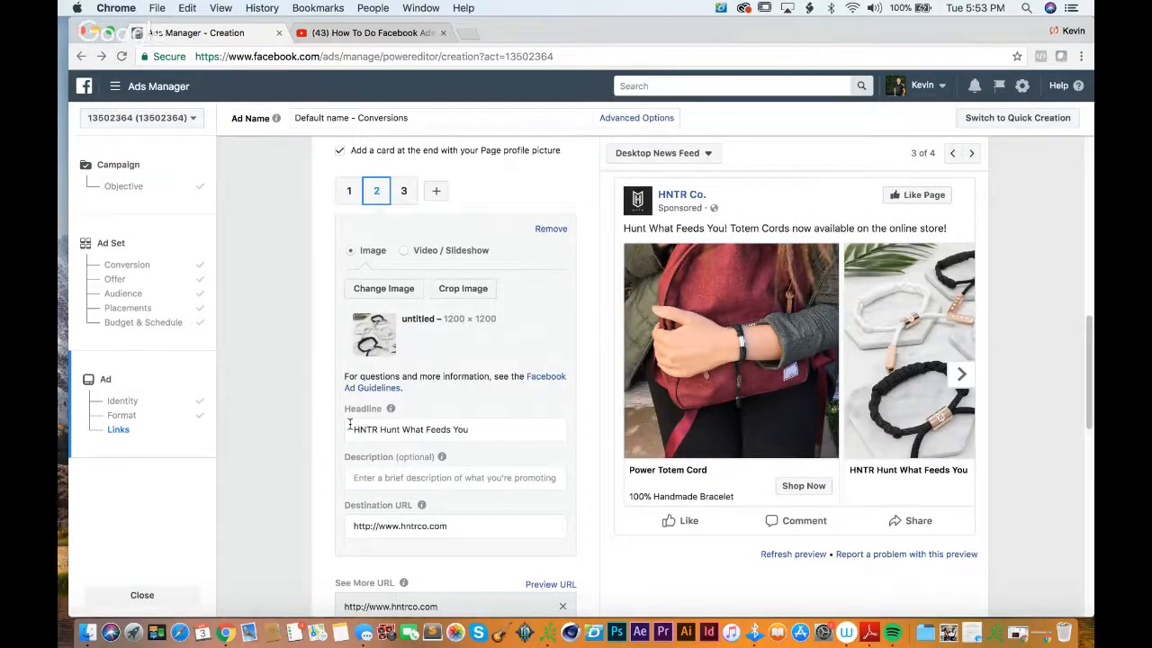
drag(350, 429, 511, 429)
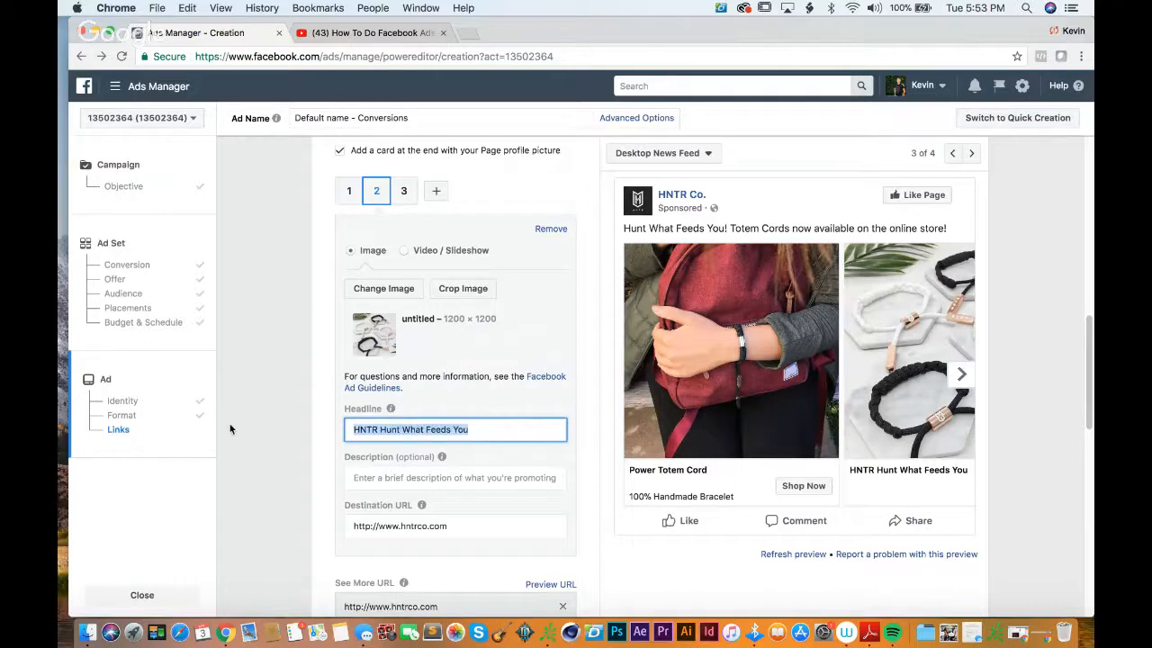
text(Black and)
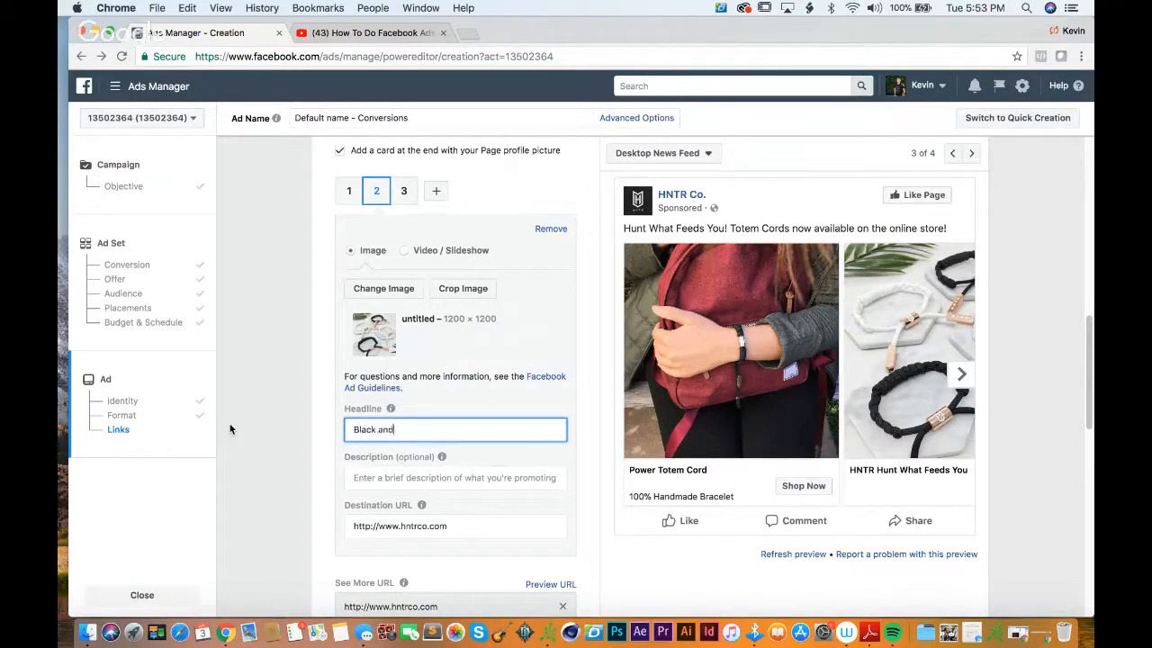
text( White Rose Gold Totem Golds)
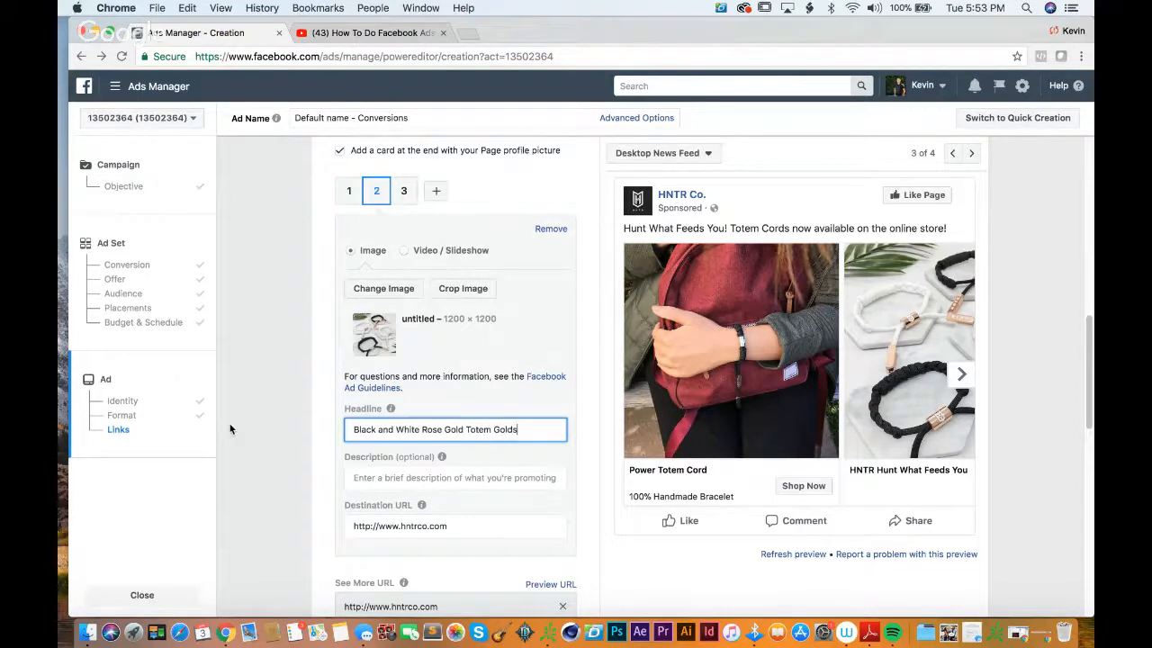
key(Tab)
text(N)
double_click(505, 429)
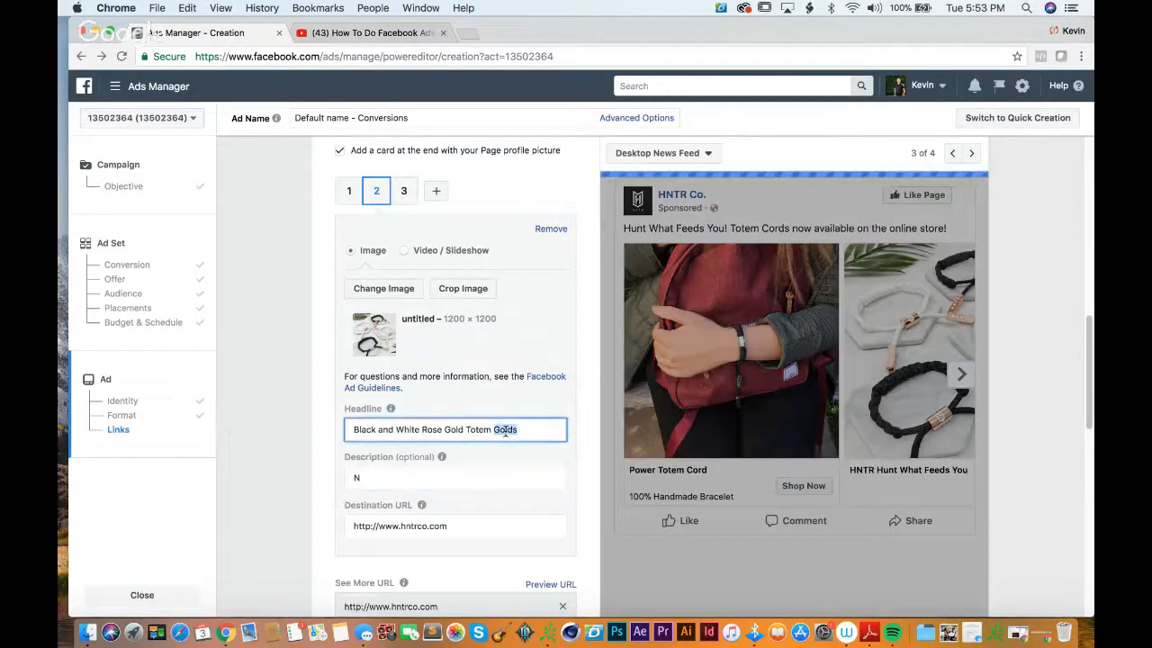
text(Cords)
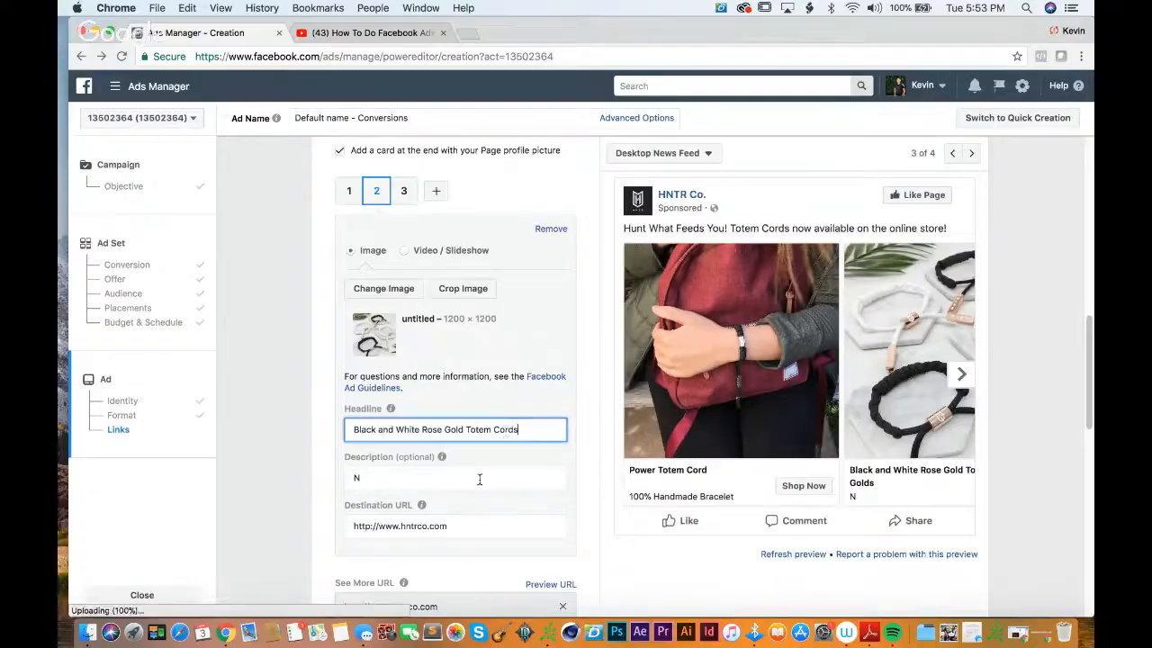
Step: Set the second card's description to "Now Available!" and look through the second and third cards in the preview
text(lable!)
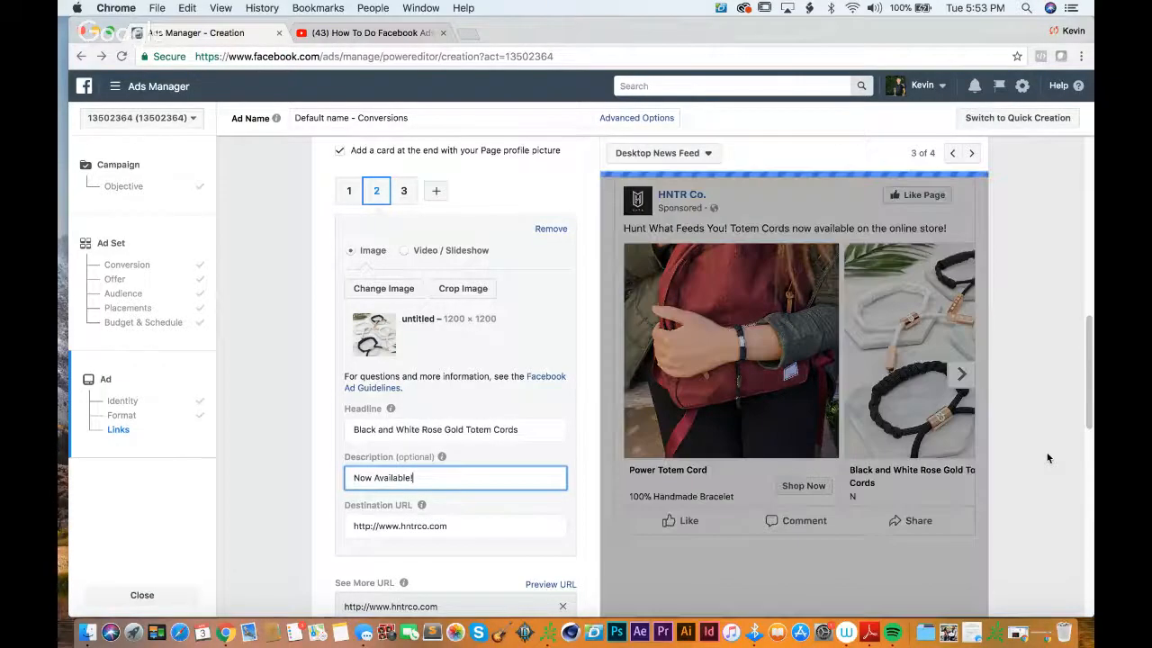
click(1028, 416)
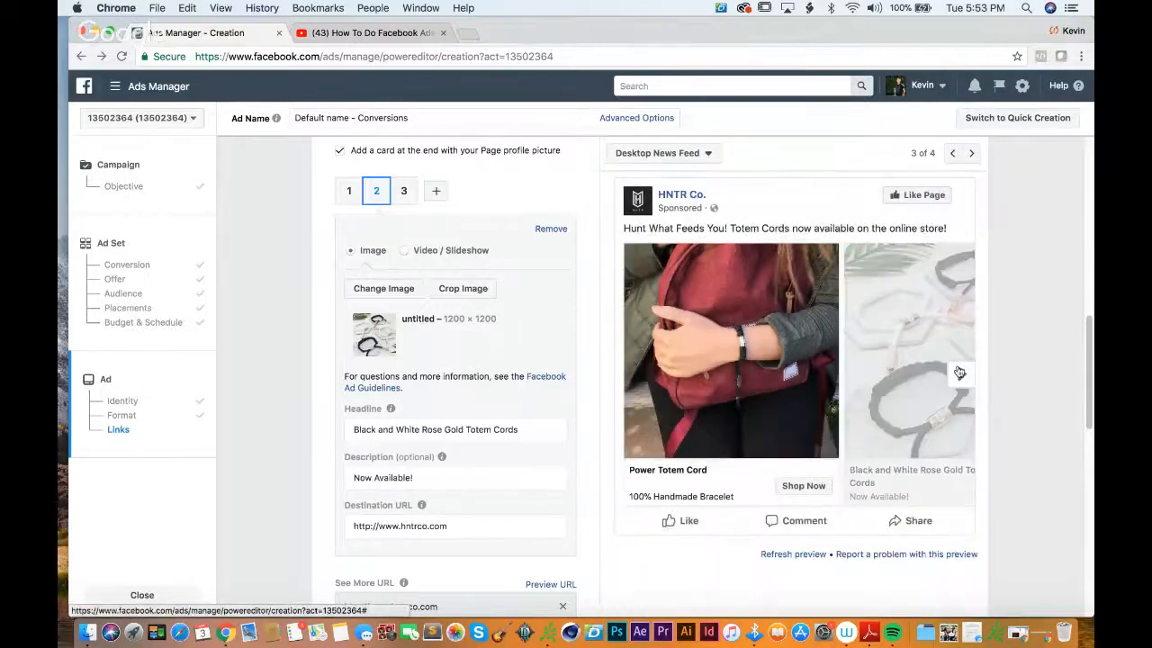
click(961, 373)
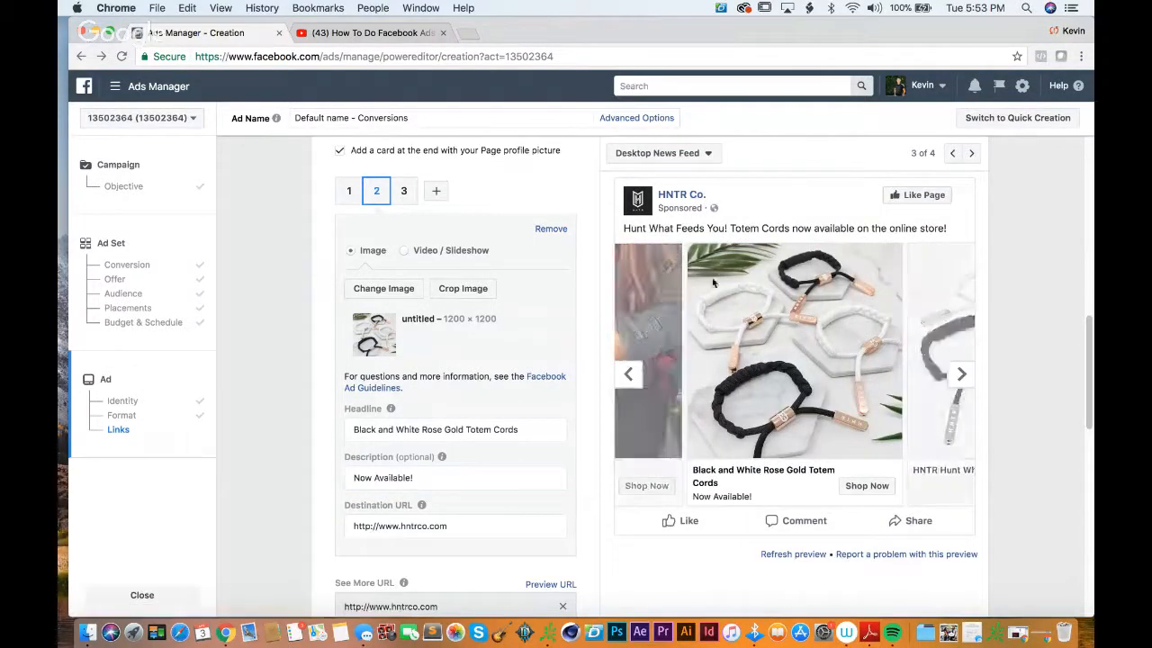
click(961, 373)
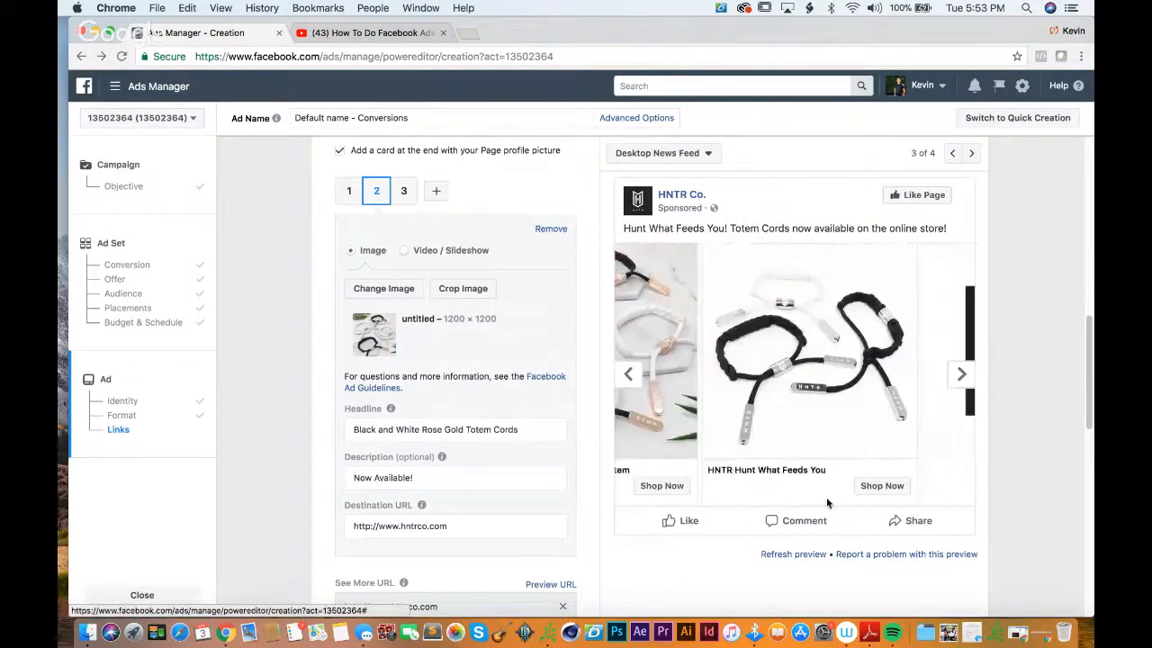
Step: Replace the first carousel card's image with the Vanguard picture of the red and black bracelets
click(627, 378)
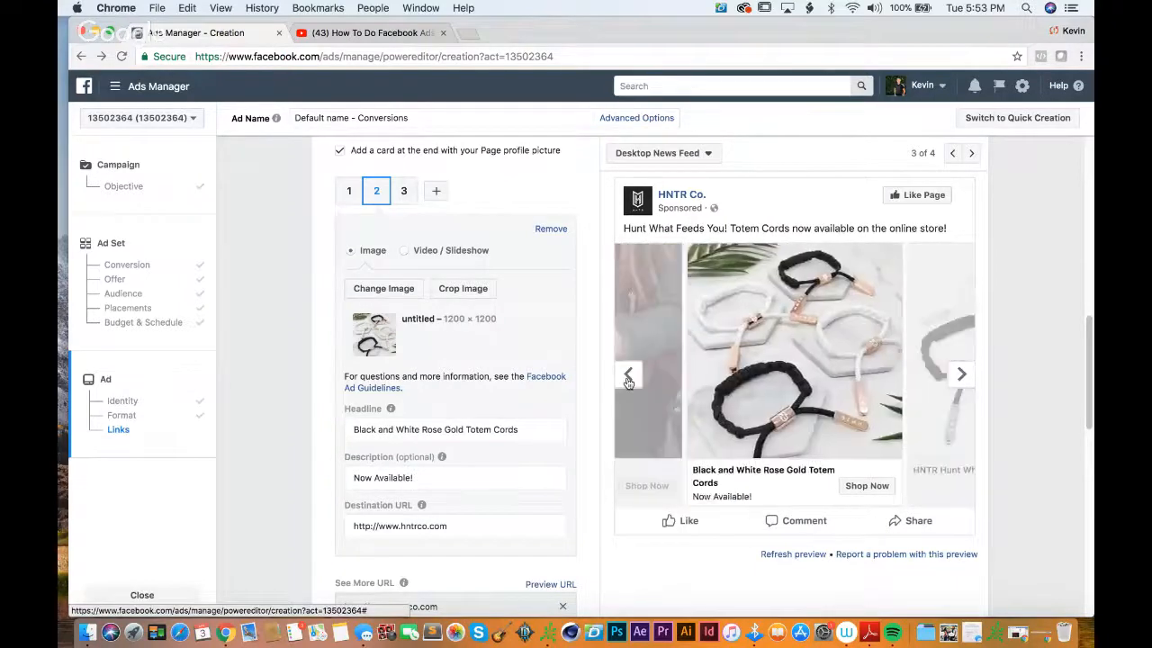
scroll(1066, 299, down, 2)
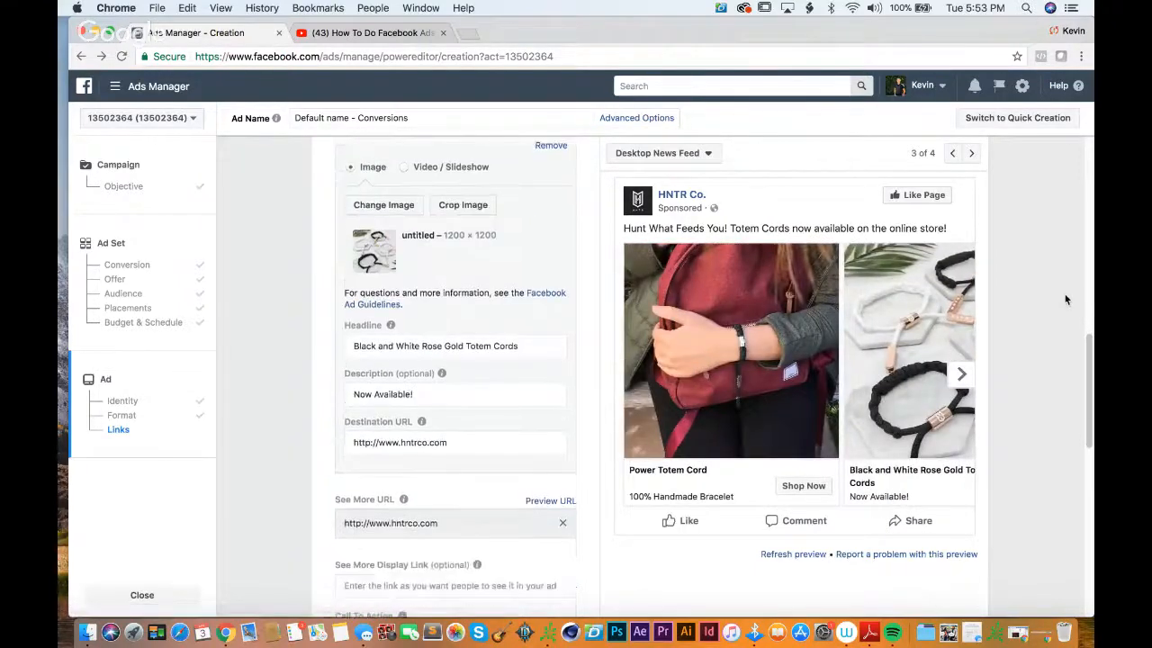
scroll(1066, 299, up, 3)
scroll(1065, 295, down, 1)
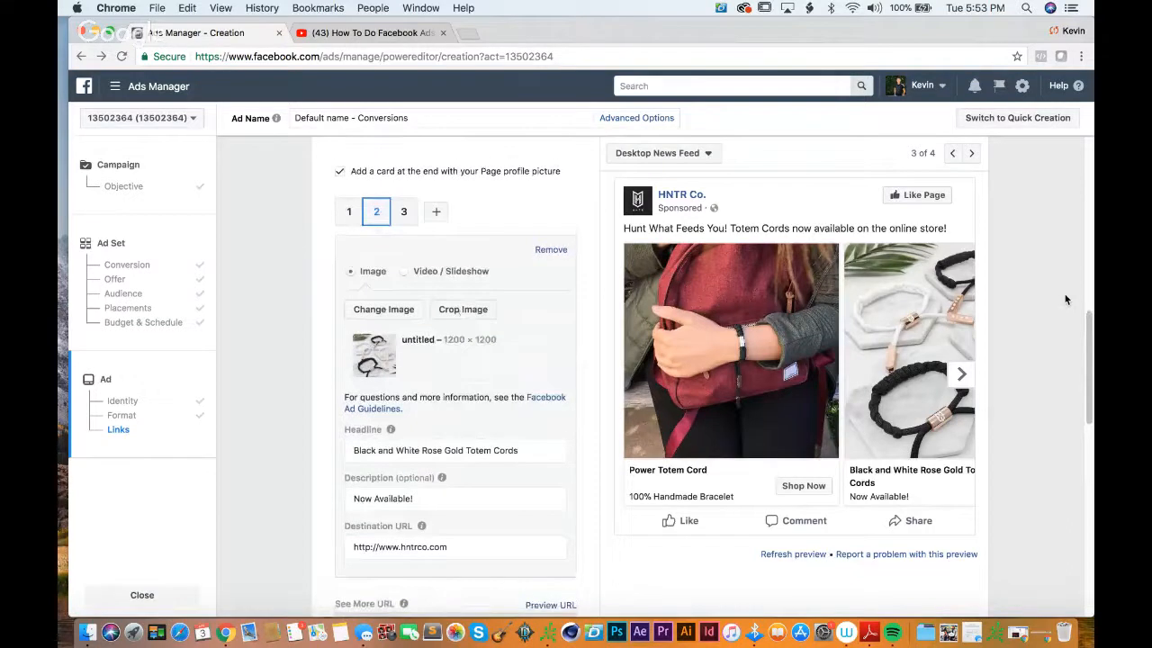
click(349, 211)
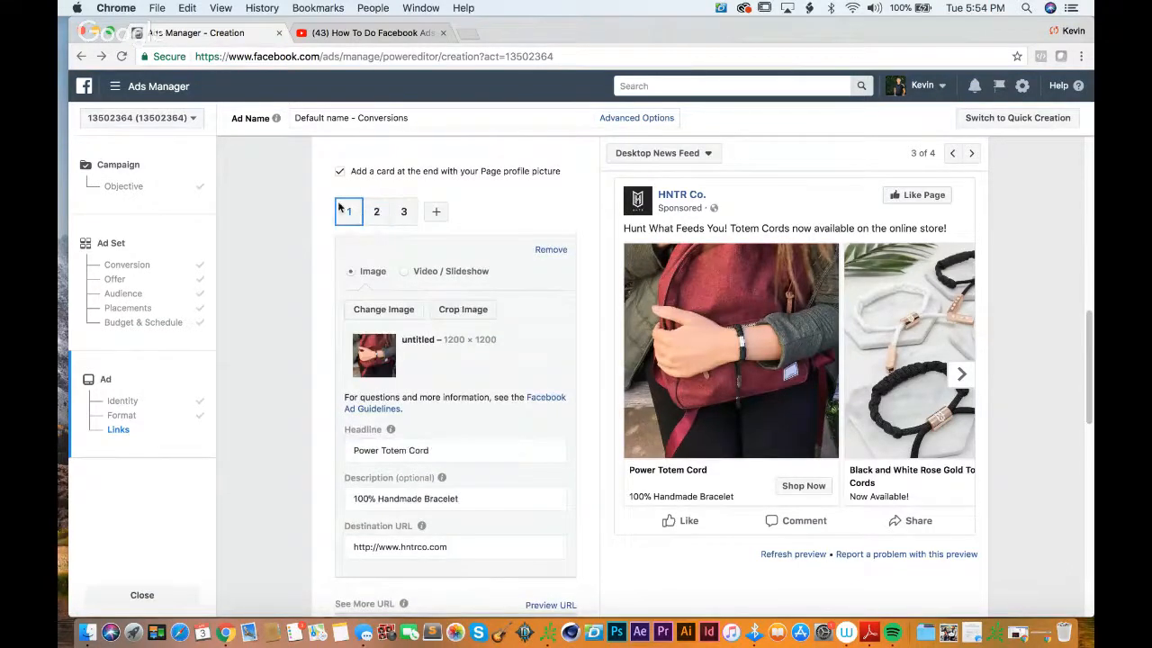
click(380, 312)
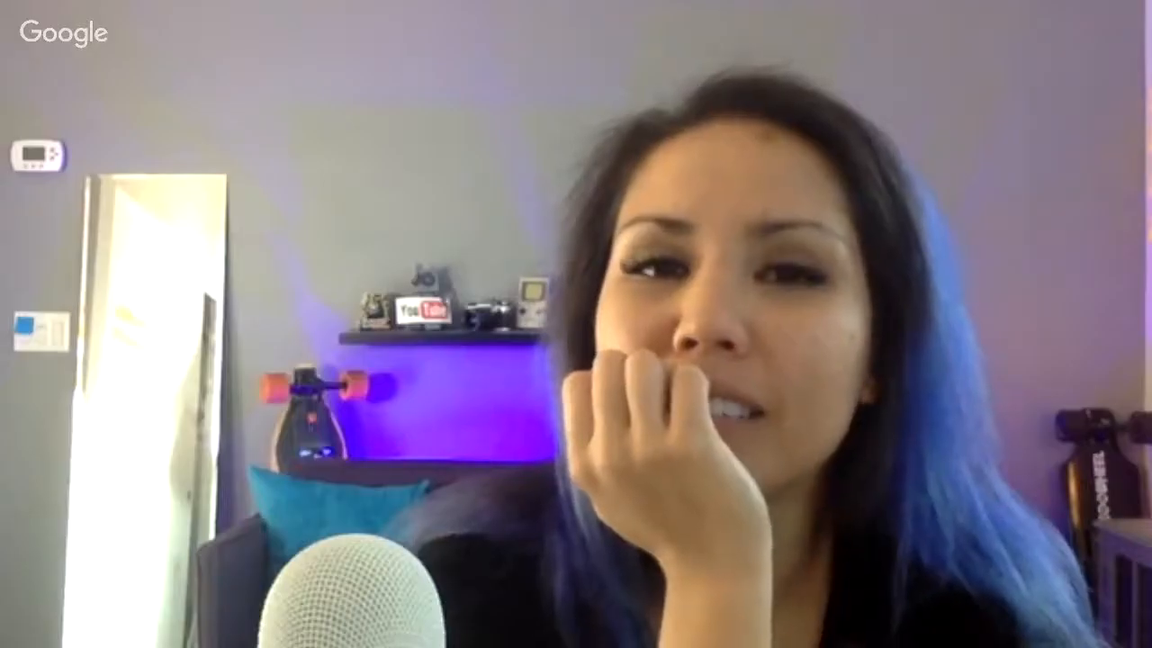
click(820, 476)
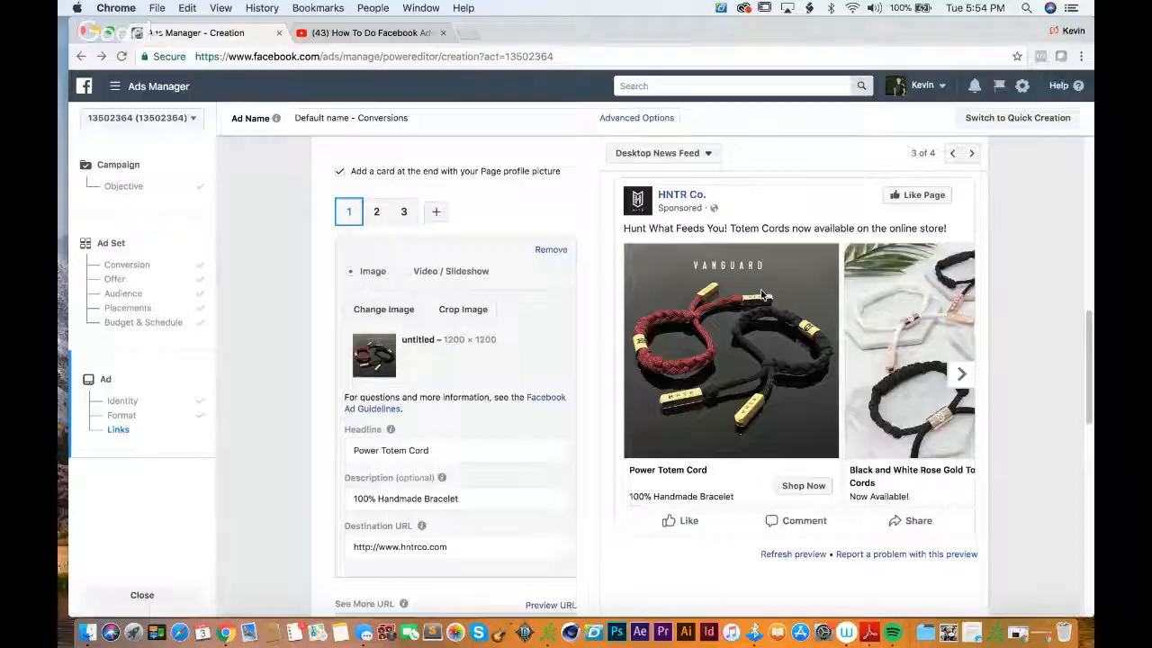
Step: Examine the See More link fields, Call To Action, Branded Content, URL Parameters and Conversion Tracking settings below the cards
scroll(1016, 232, up, 1)
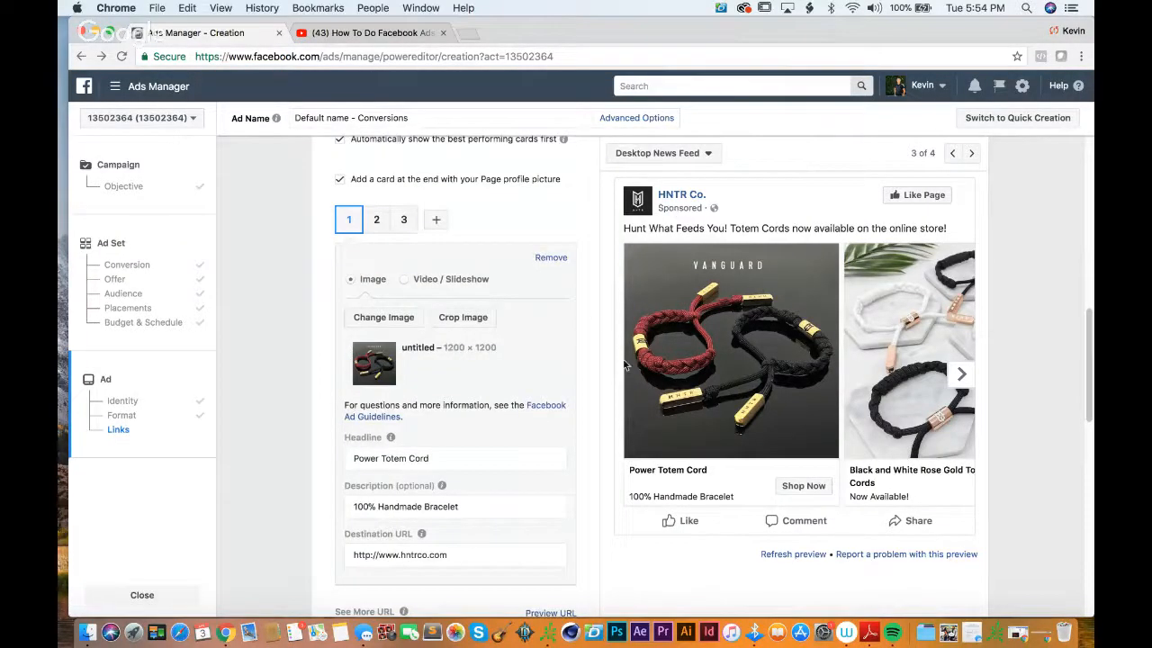
scroll(594, 312, up, 3)
scroll(594, 312, down, 4)
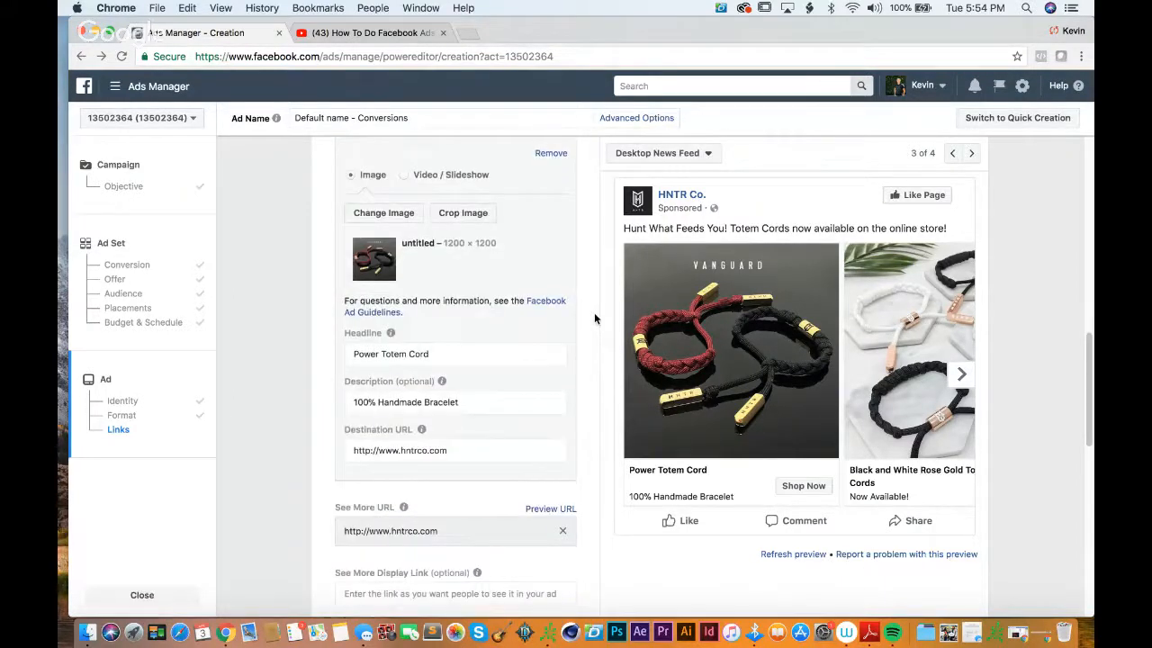
scroll(594, 312, down, 6)
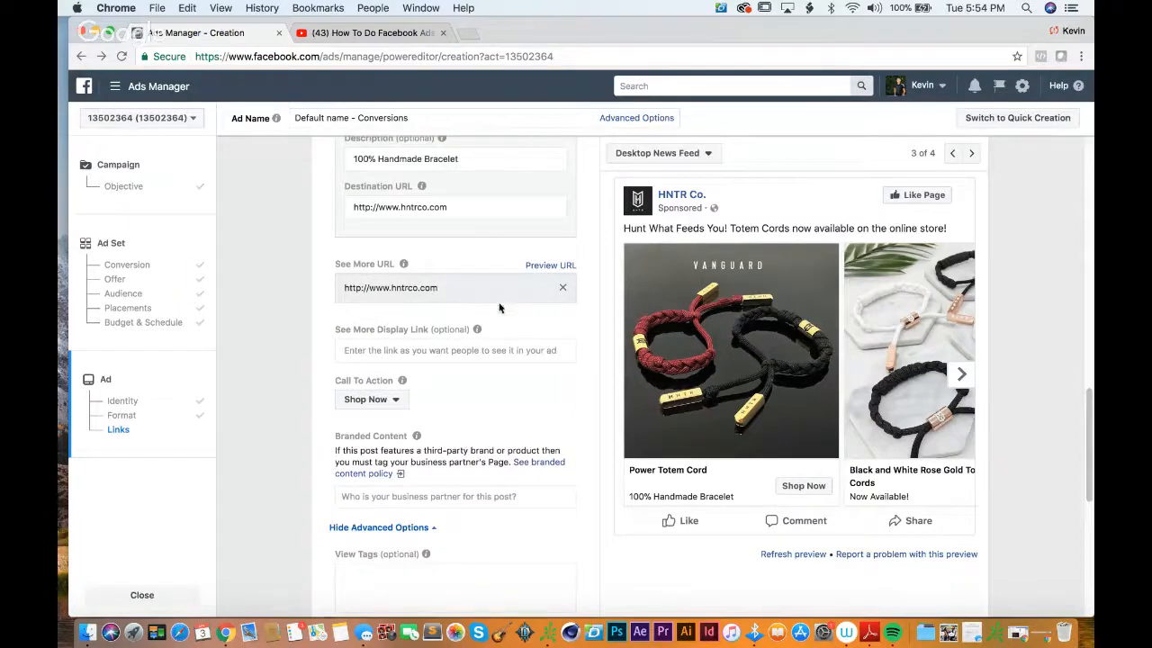
click(414, 350)
scroll(414, 354, down, 1)
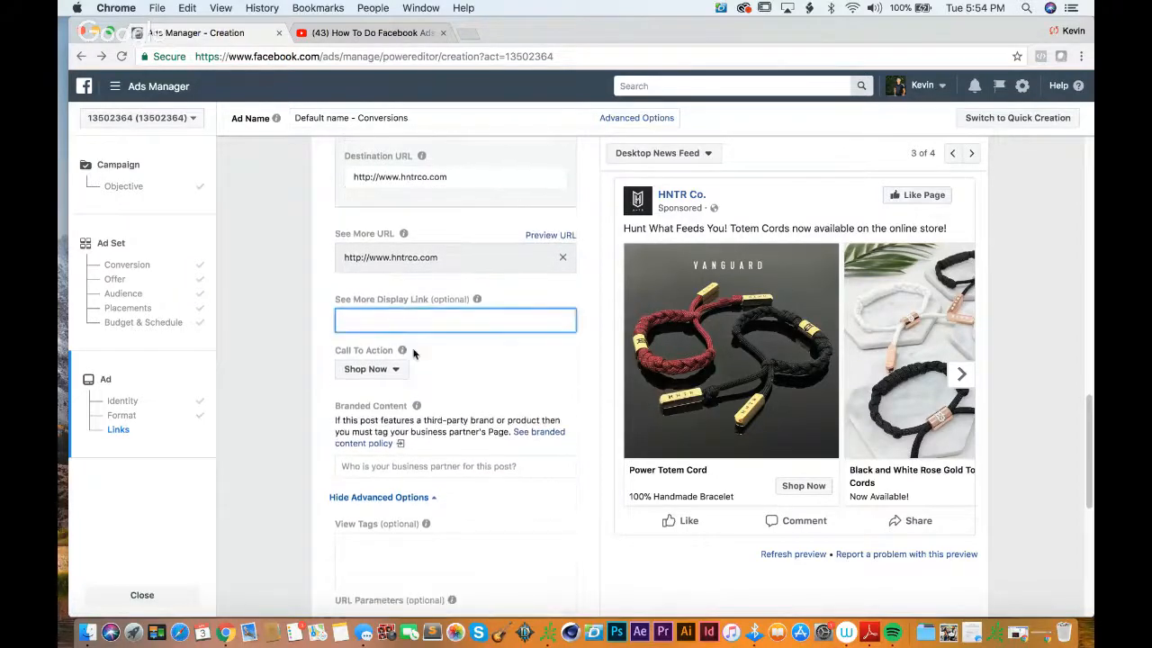
click(457, 357)
scroll(525, 359, down, 6)
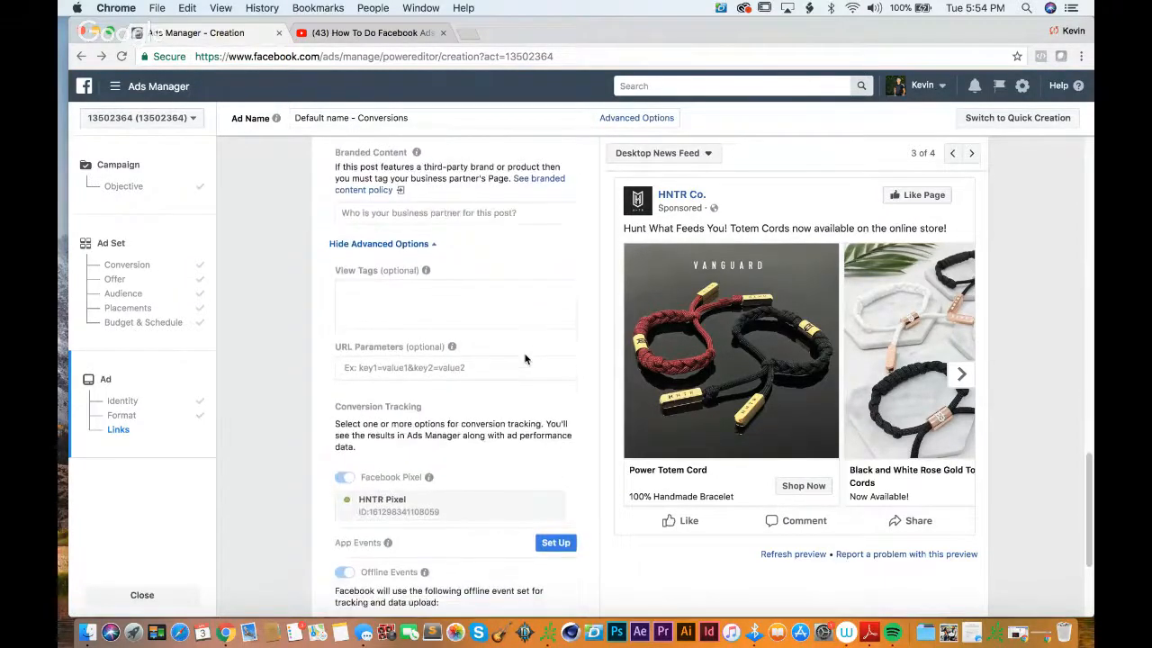
scroll(525, 359, down, 2)
scroll(531, 405, up, 6)
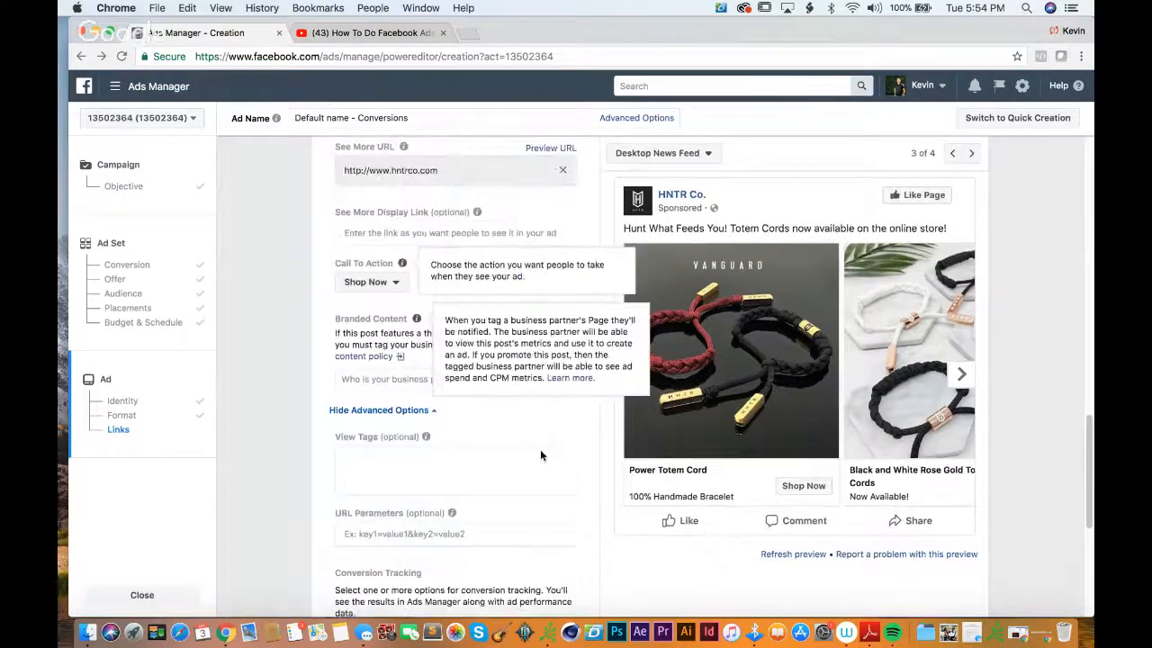
scroll(601, 244, down, 9)
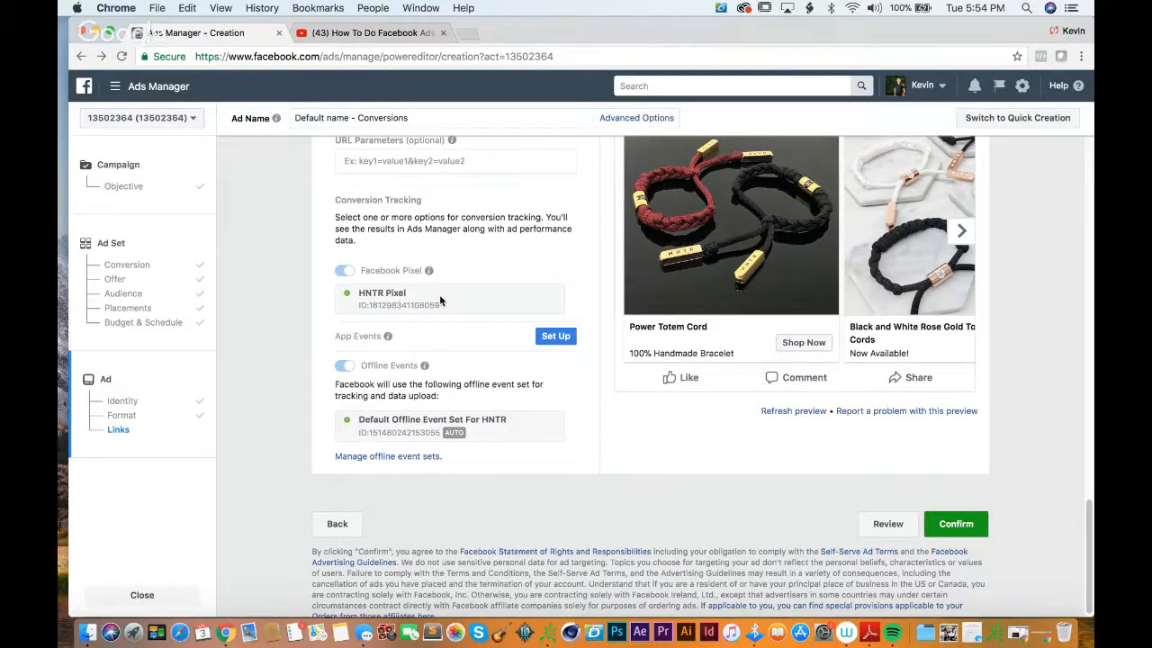
scroll(439, 295, up, 2)
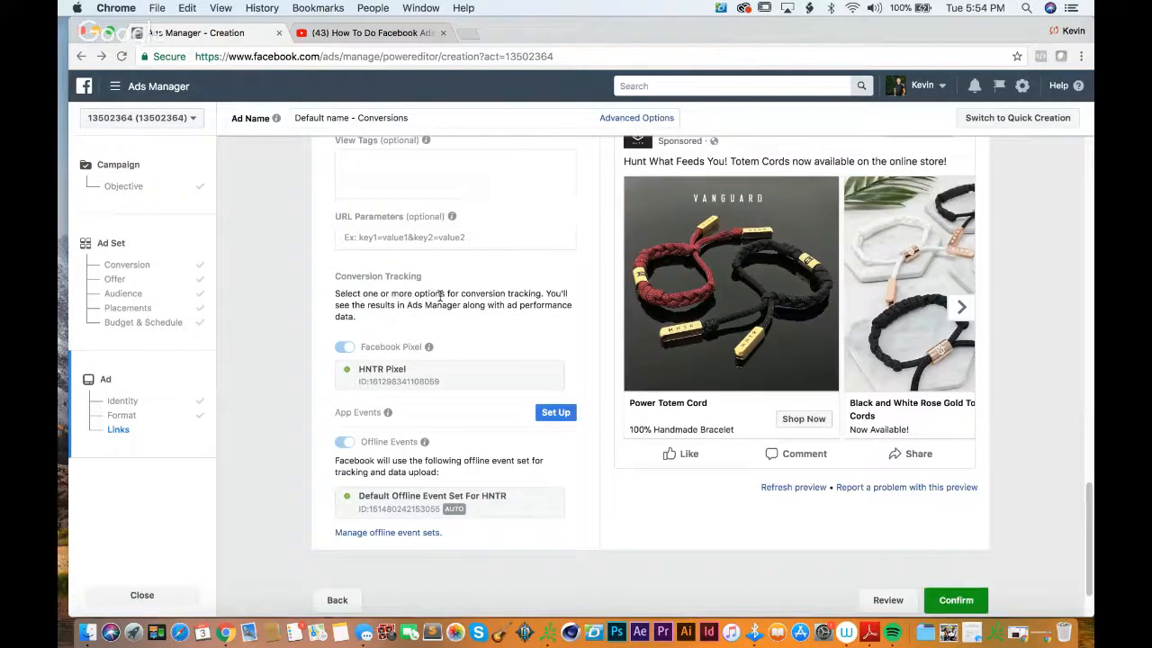
scroll(607, 324, up, 2)
scroll(607, 323, down, 2)
scroll(606, 324, up, 2)
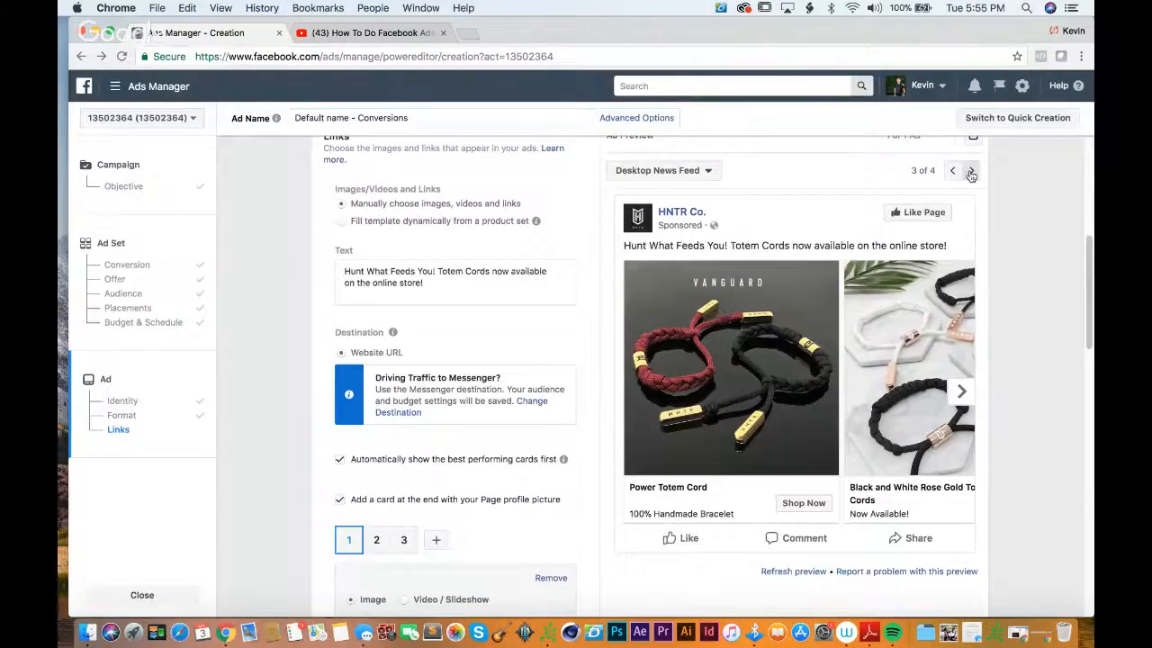
Step: Preview the ad in the Instagram Feed placement and go back through the placements to Mobile News Feed
click(970, 174)
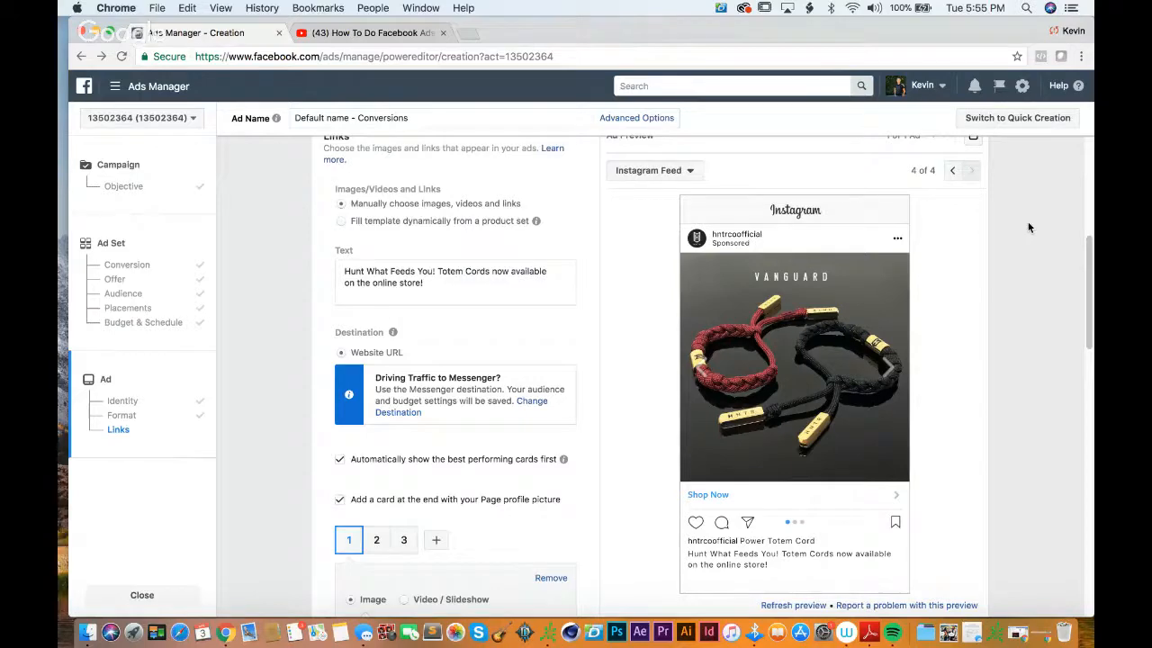
scroll(1028, 228, down, 3)
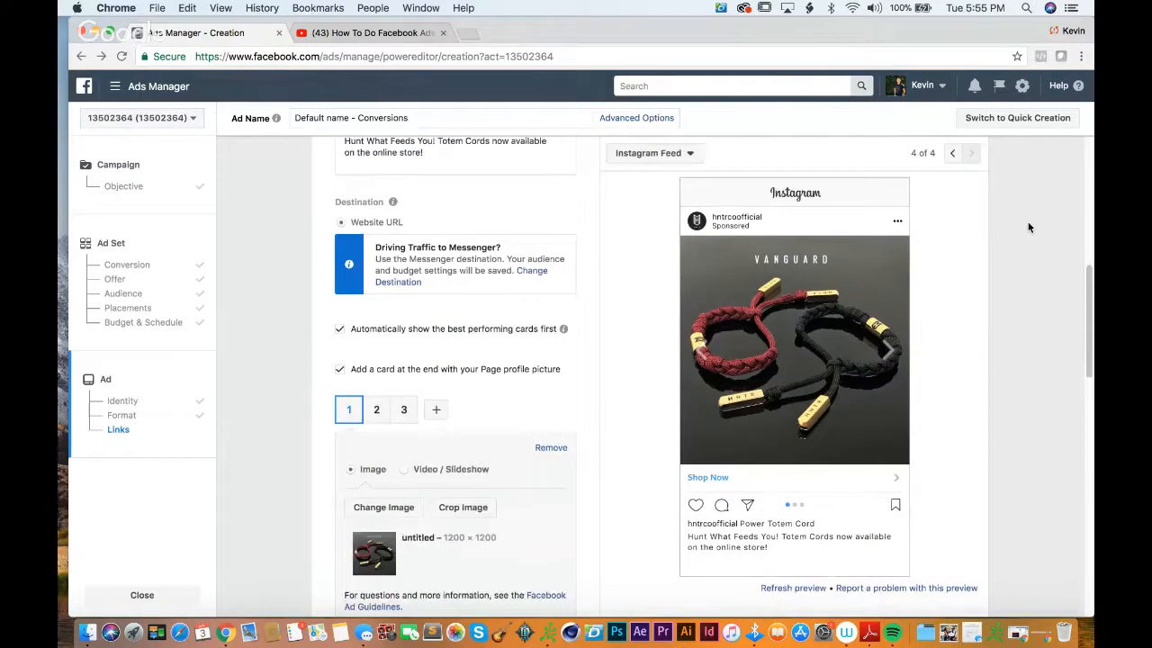
scroll(1028, 228, up, 3)
scroll(1028, 228, down, 2)
click(951, 154)
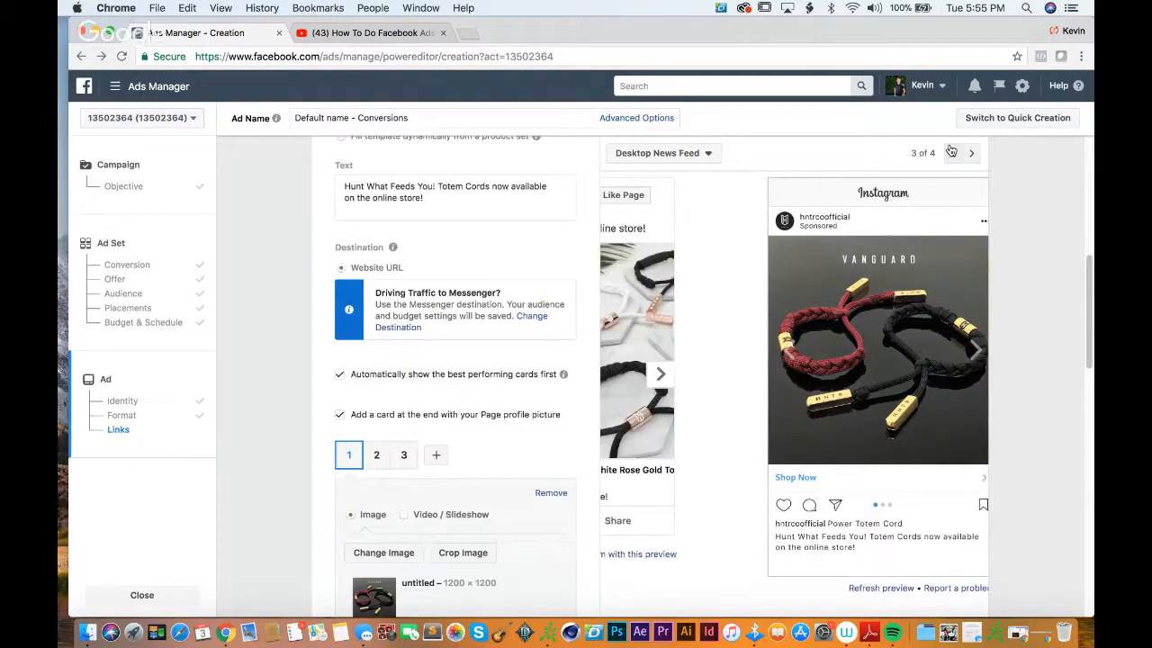
click(952, 154)
click(952, 154)
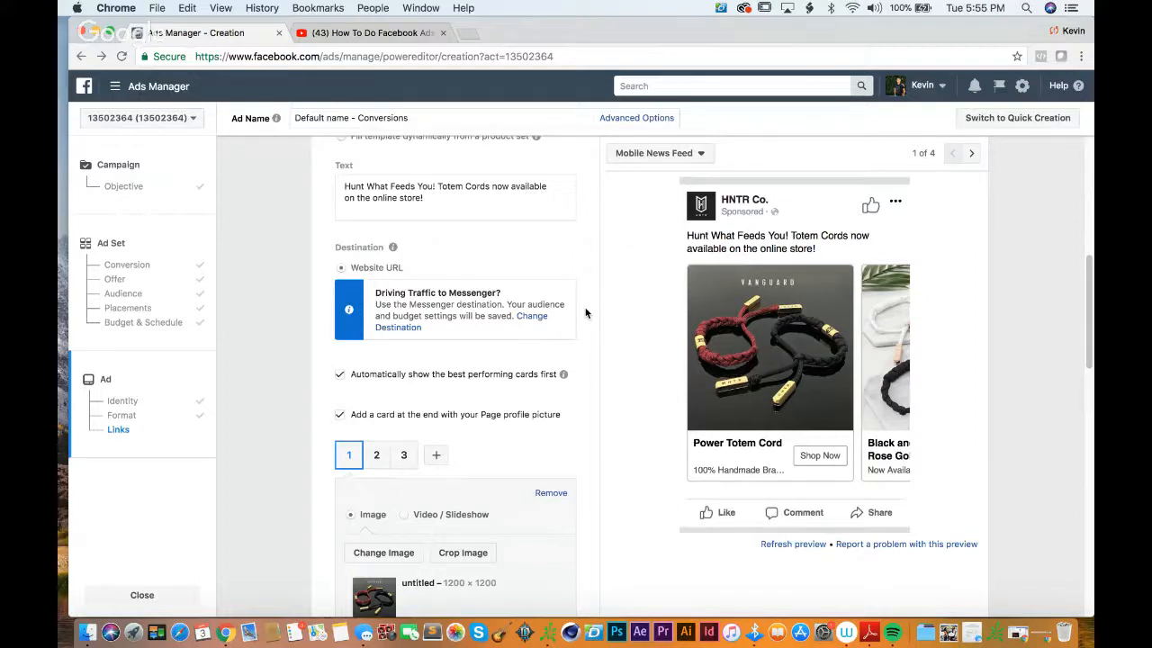
Step: Look over the ad format options, the ad text and the link settings down to conversion tracking
scroll(585, 312, up, 2)
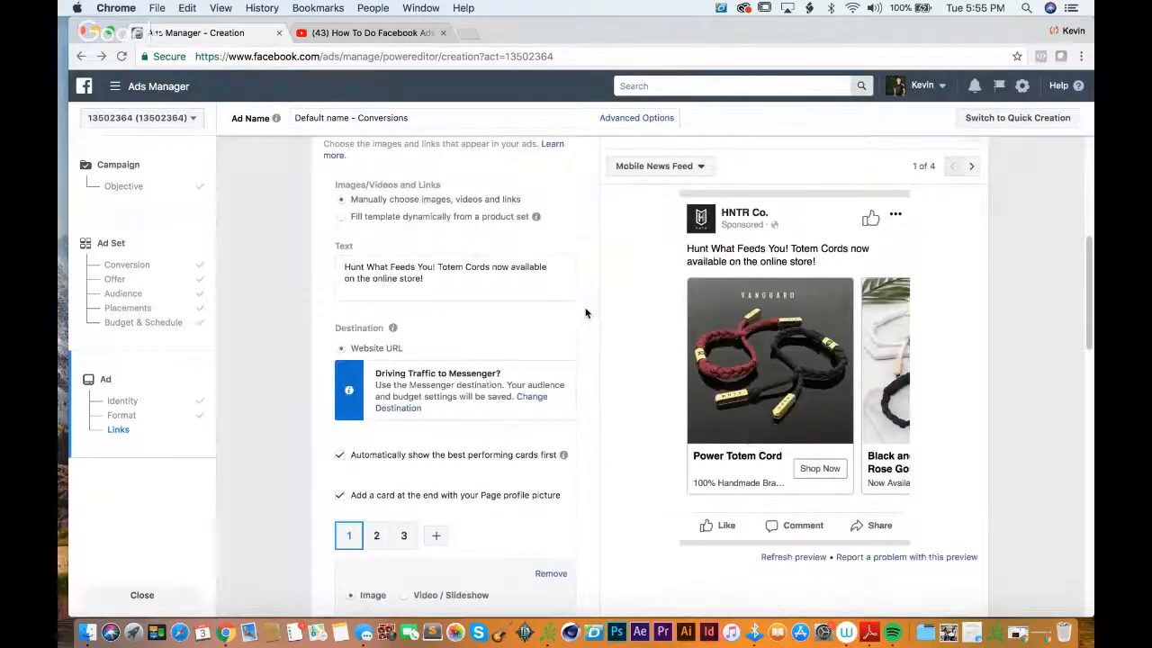
scroll(585, 312, up, 4)
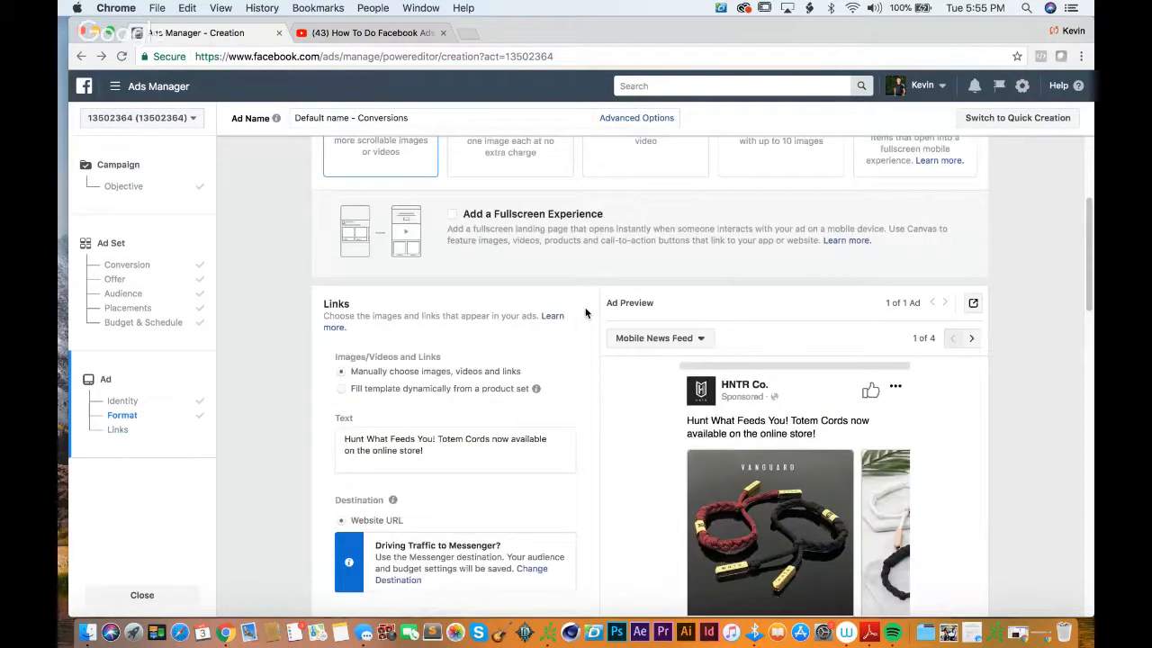
scroll(585, 312, up, 1)
scroll(608, 312, up, 3)
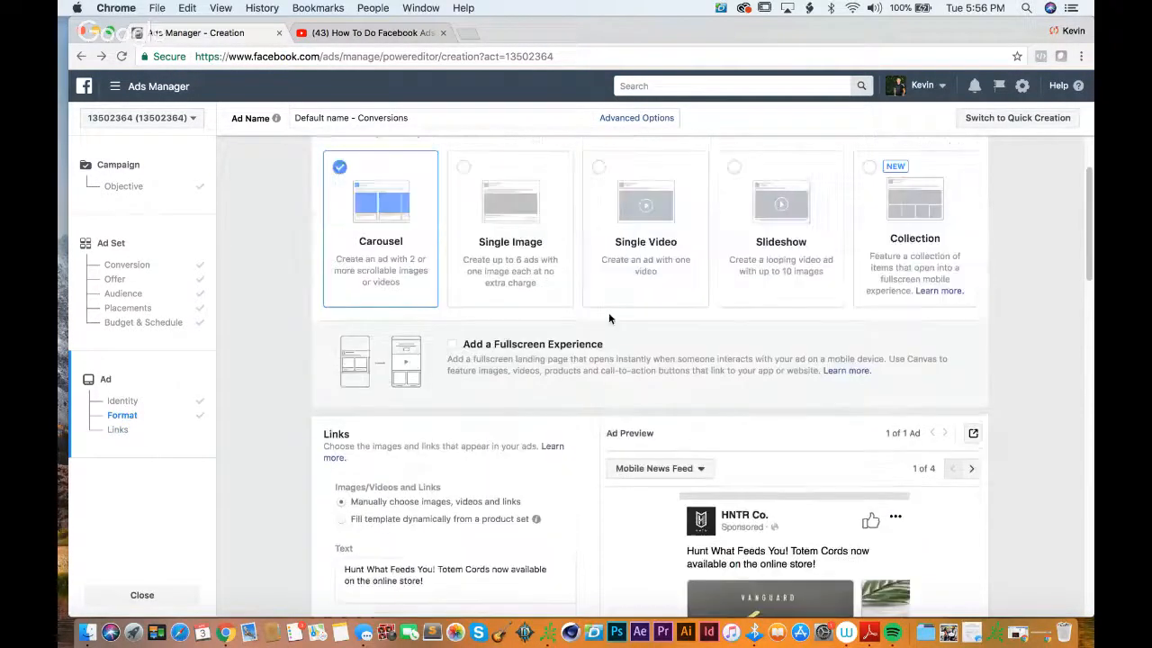
scroll(608, 312, down, 3)
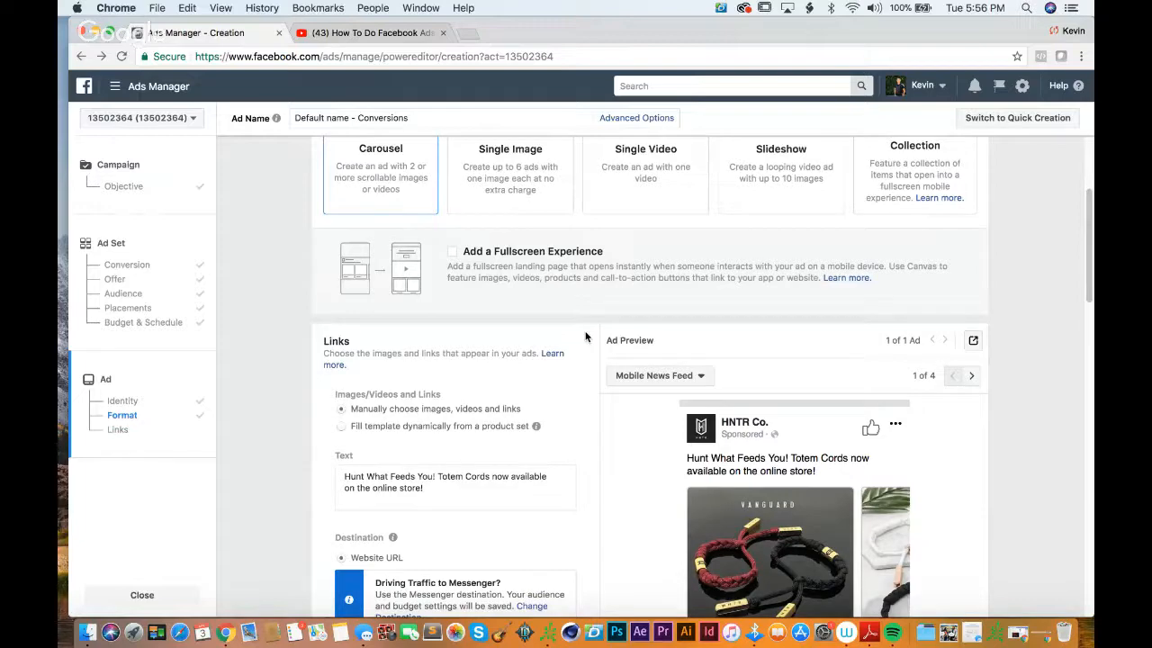
scroll(585, 337, down, 10)
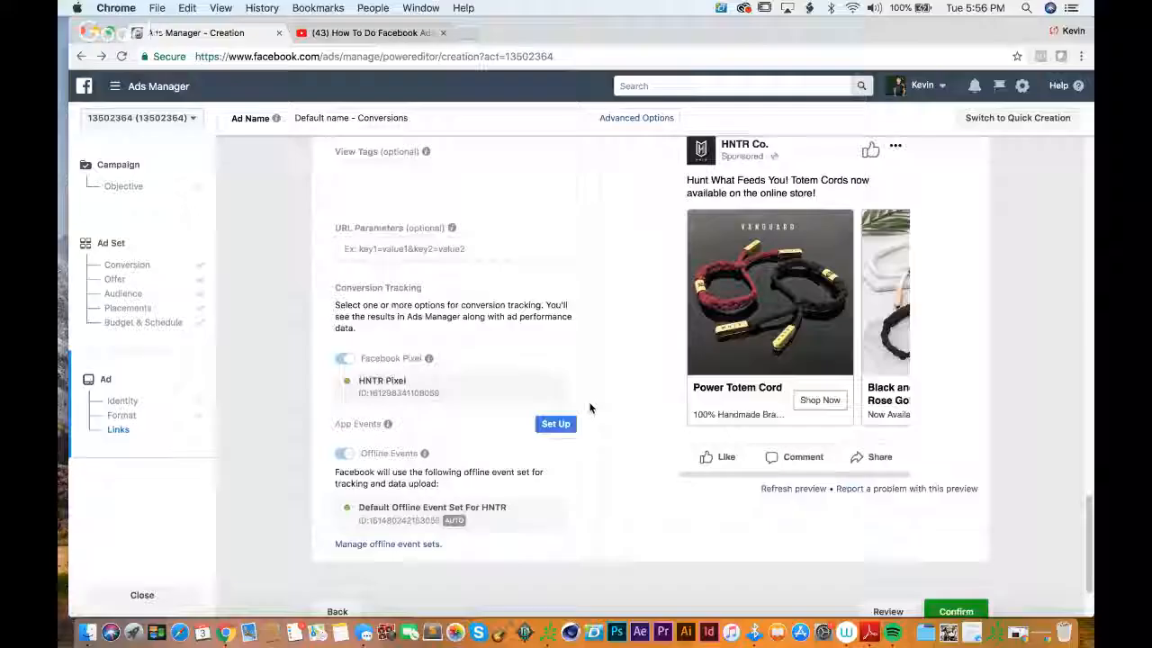
scroll(590, 407, up, 10)
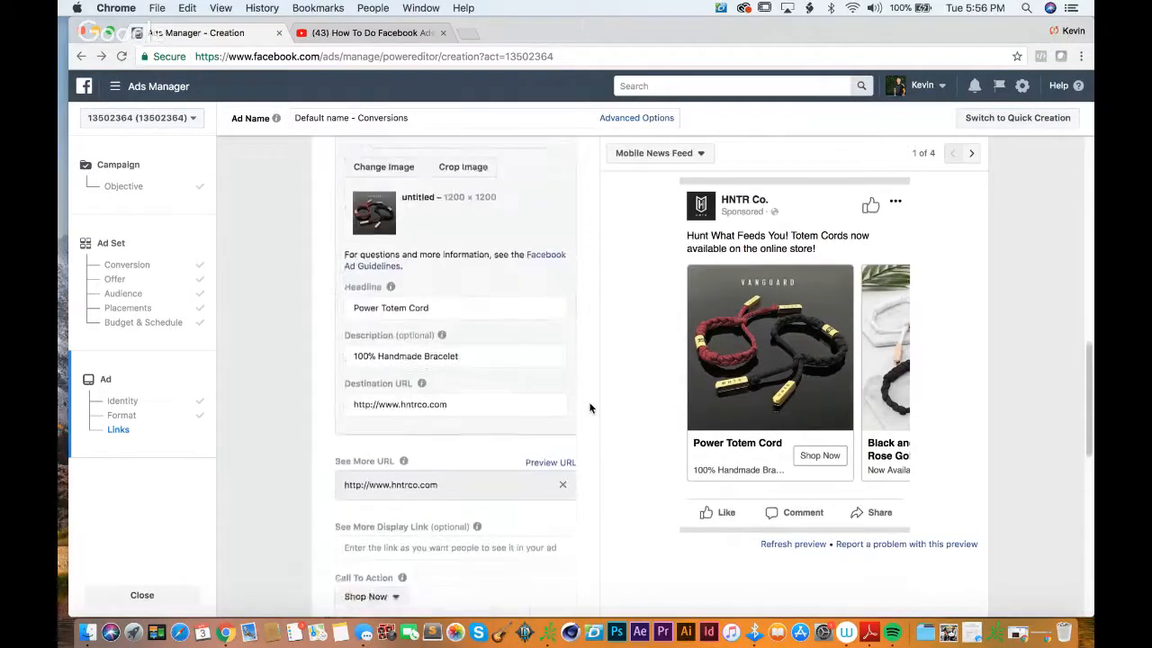
scroll(589, 407, up, 3)
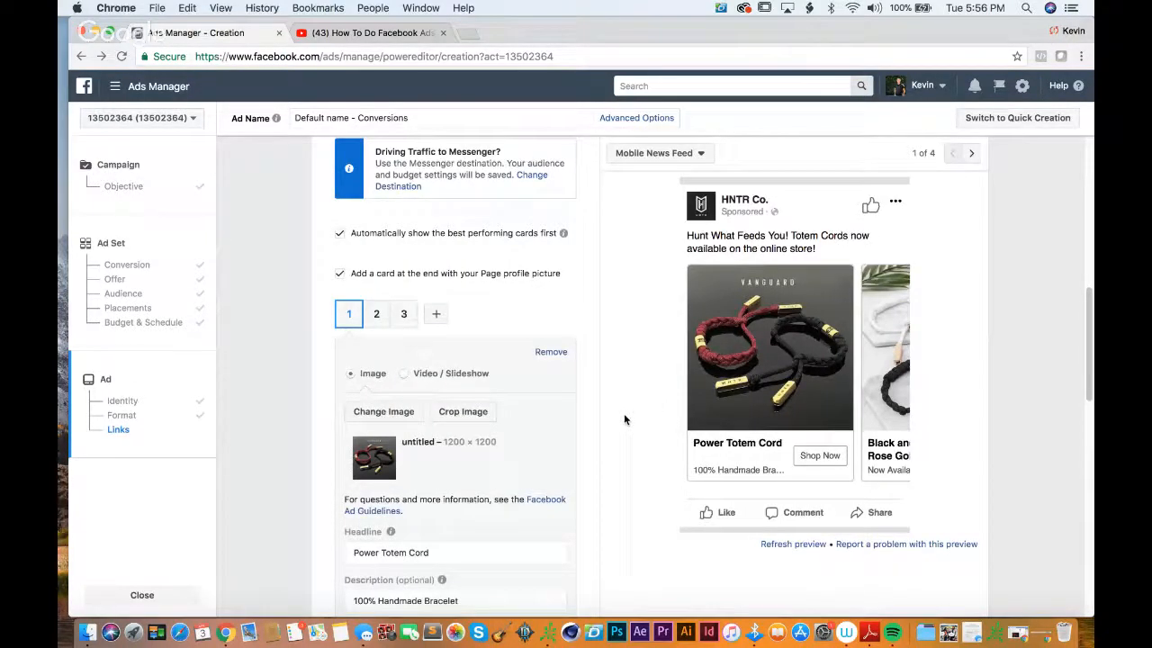
Step: Try out a five-star rating text beginning with "*****" as the first card's description
mouse_move(402, 532)
scroll(402, 531, down, 2)
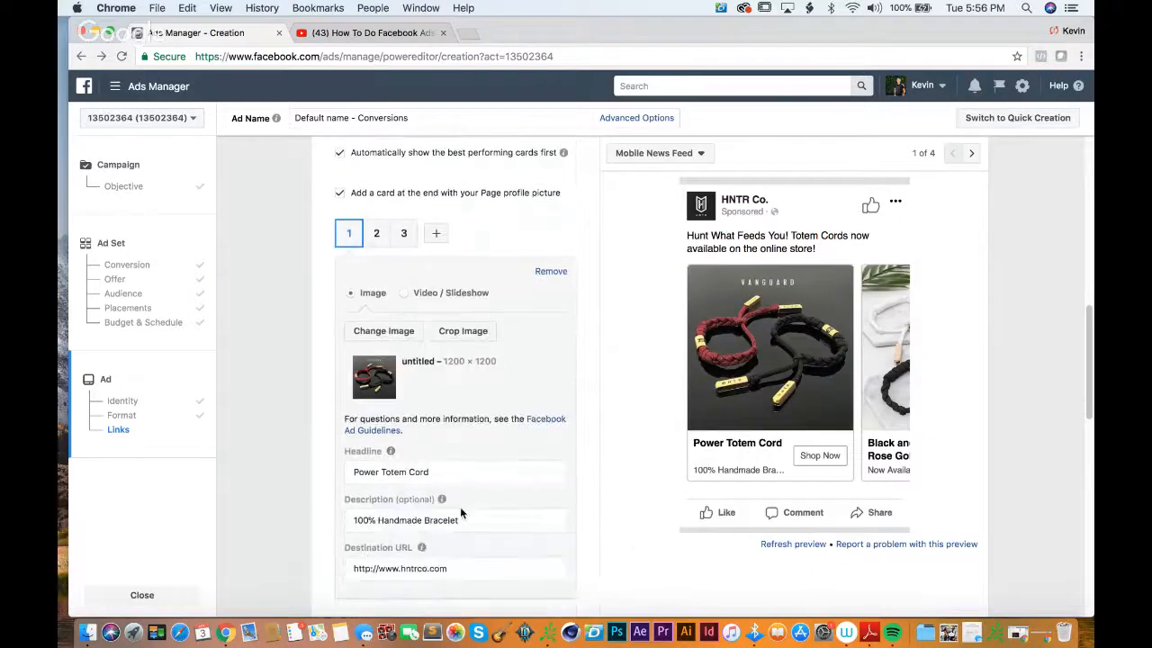
drag(469, 521, 332, 524)
text(***)
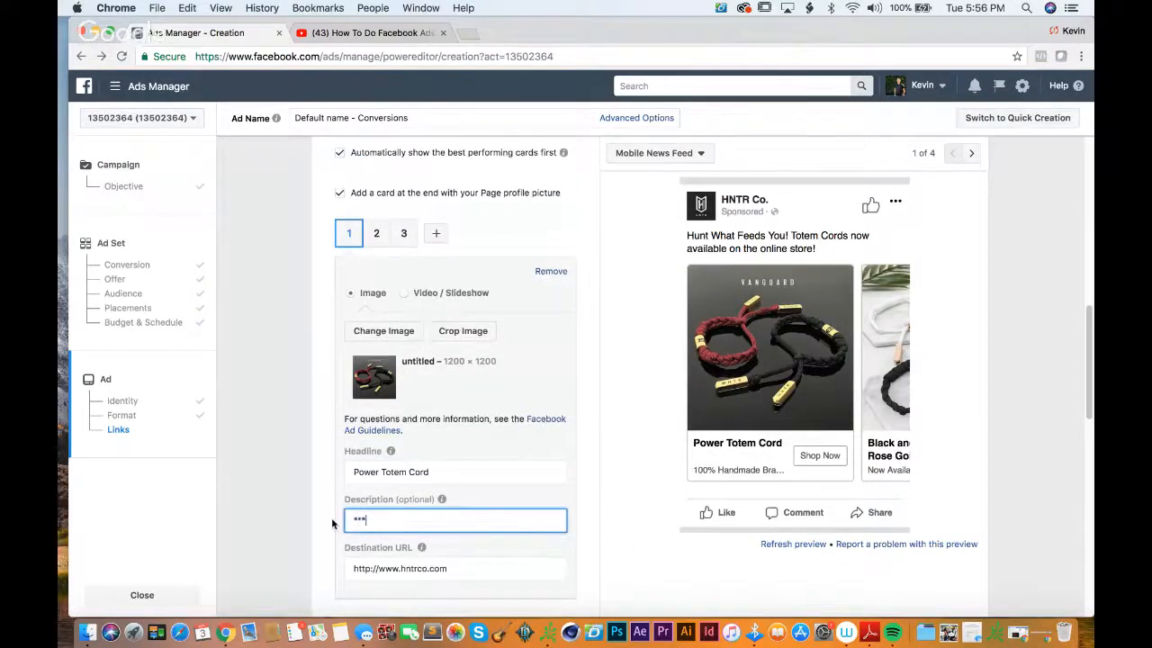
key(BackSpace)
key(BackSpace)
key(BackSpace)
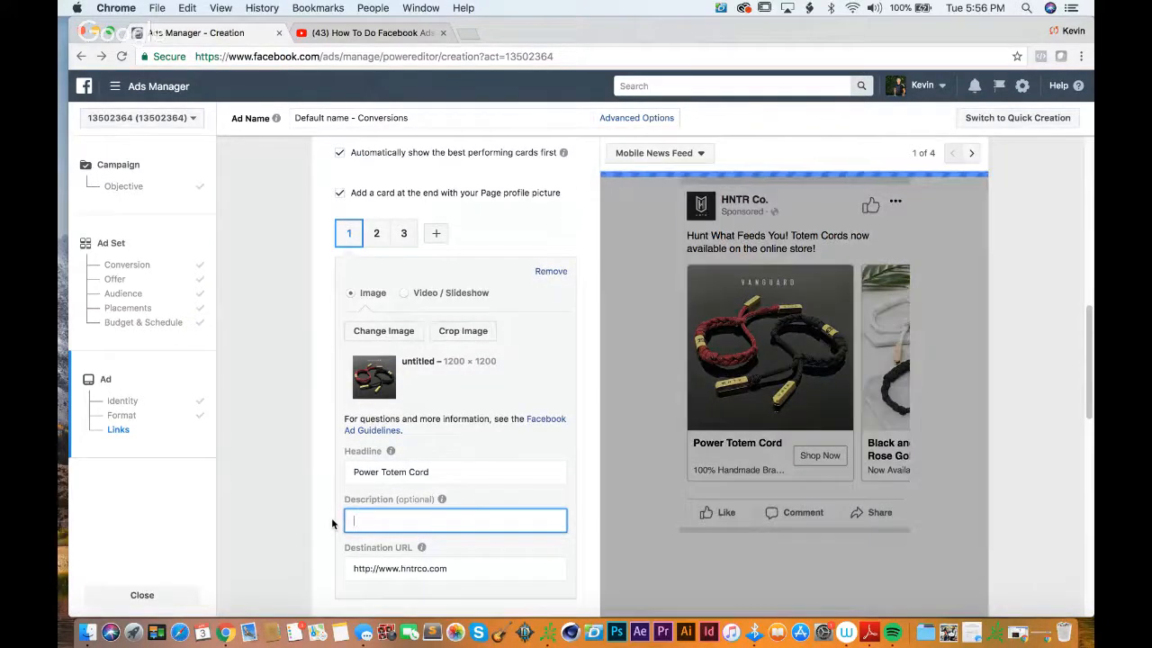
text(***** 5)
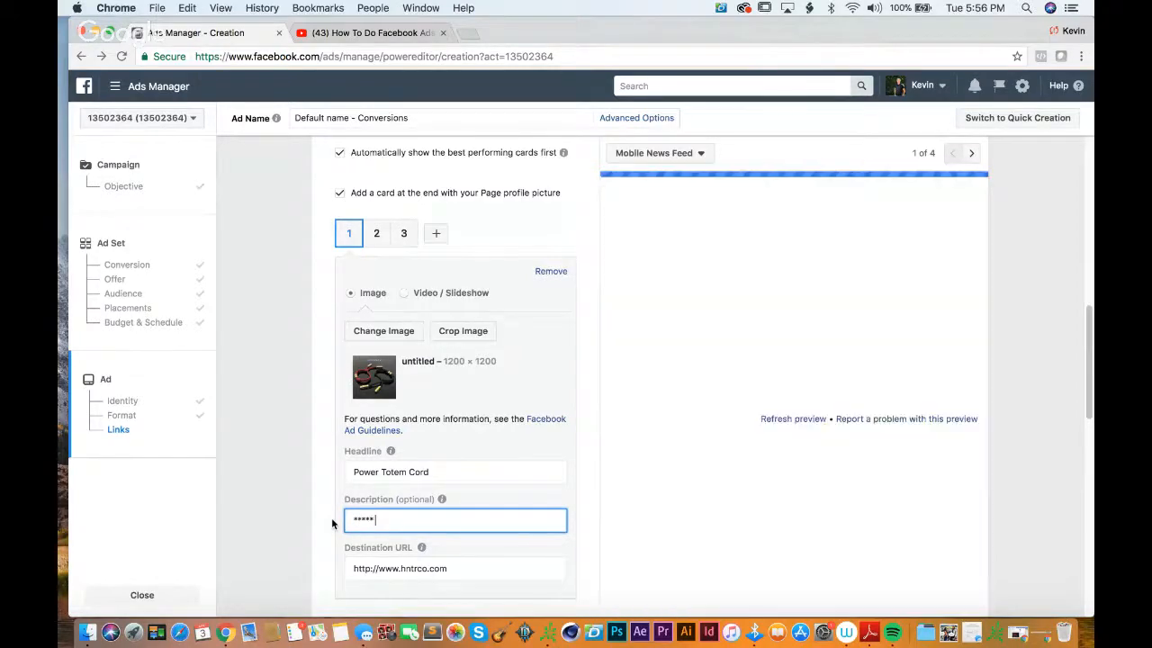
text( Sta)
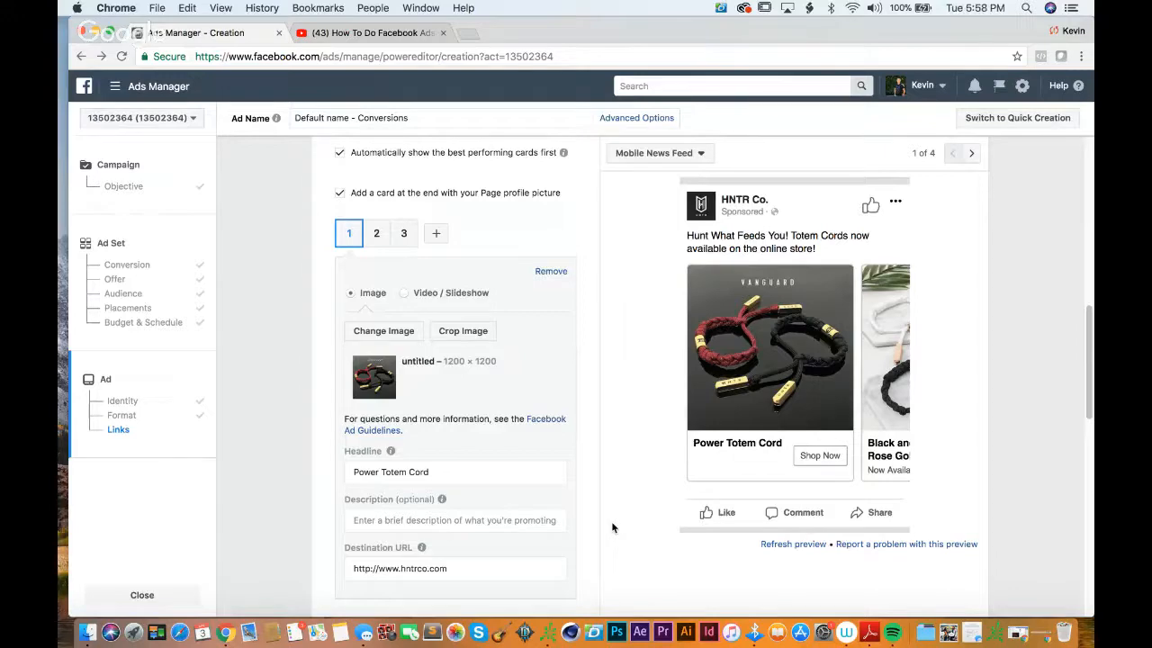
Step: Leave the ad creation page for the Ads Manager campaign overview, discarding the unsaved changes
scroll(611, 521, up, 10)
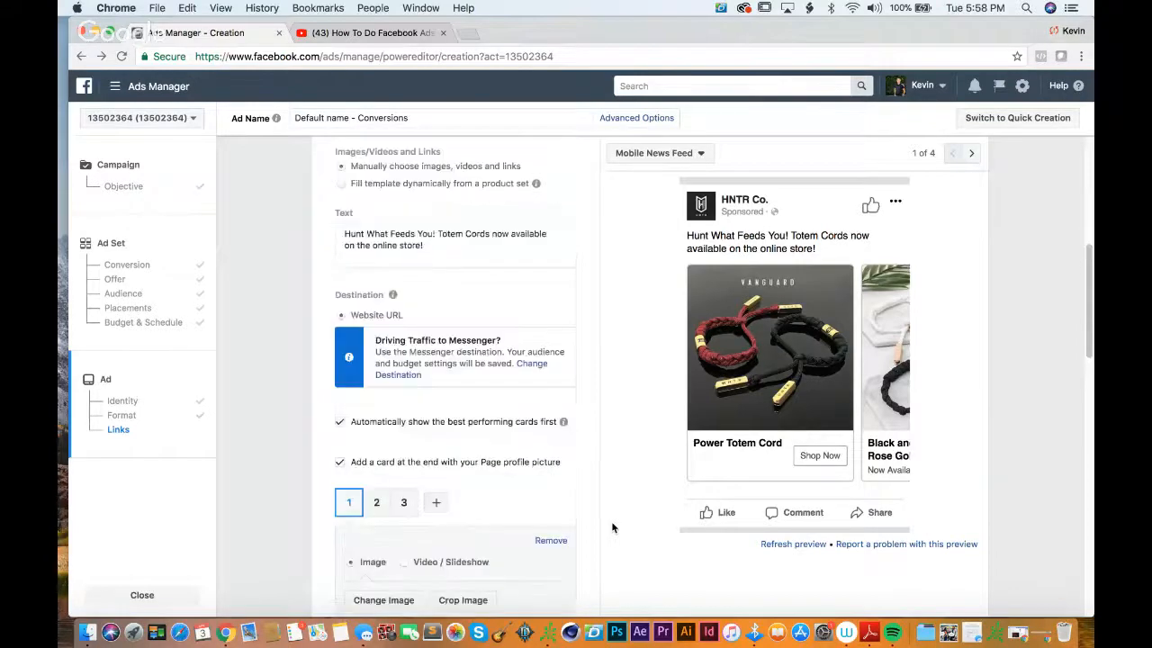
click(119, 90)
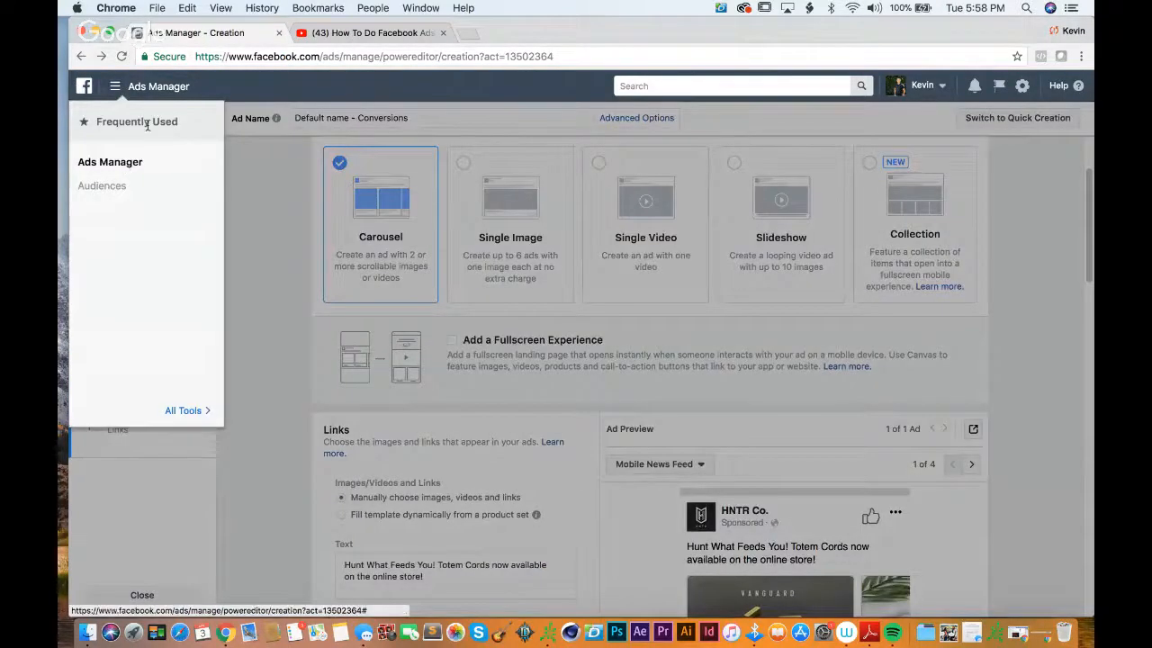
click(106, 169)
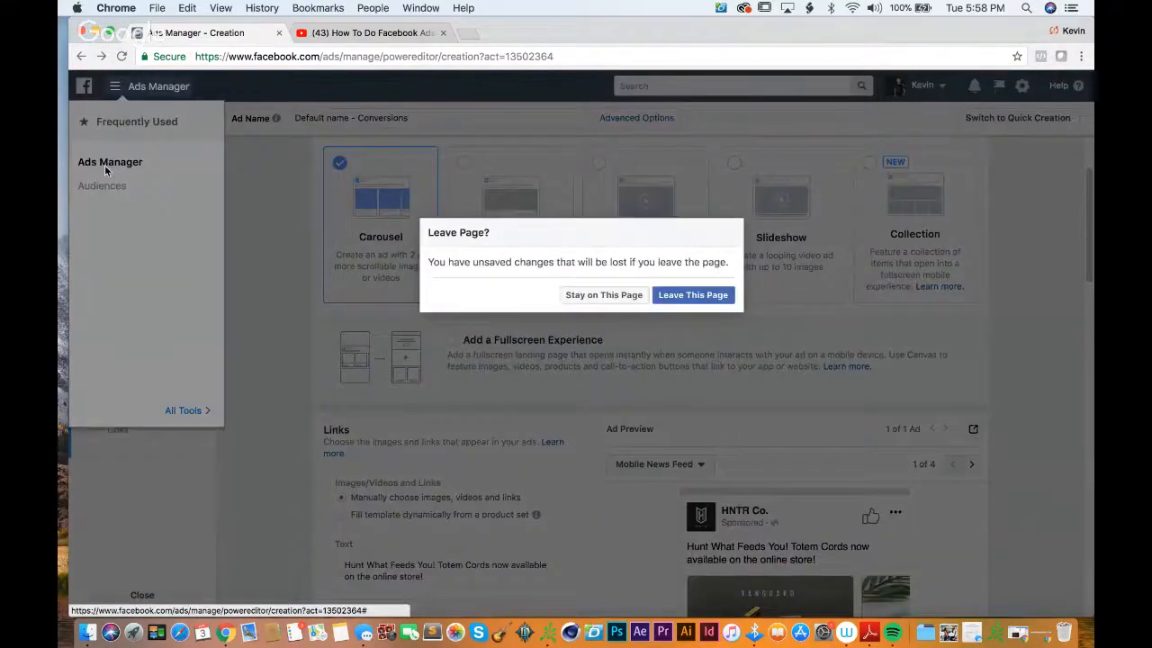
click(709, 295)
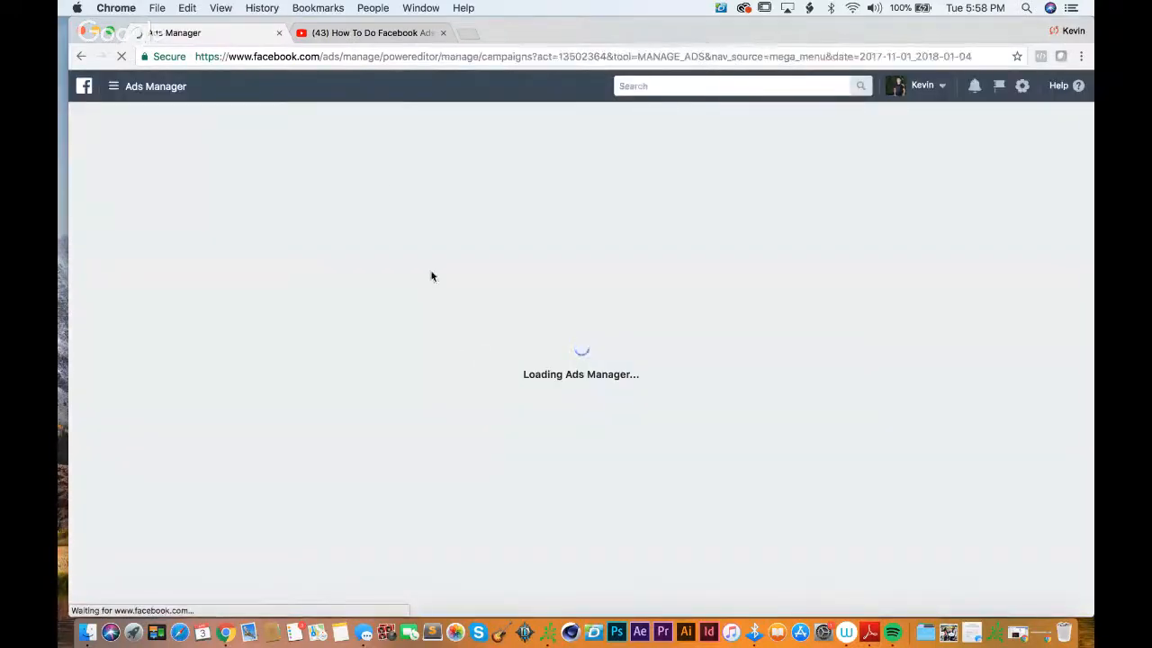
Step: Check the live chat of the YouTube stream "How To Do Facebook Ads for Beginners" and return to Ads Manager
click(389, 36)
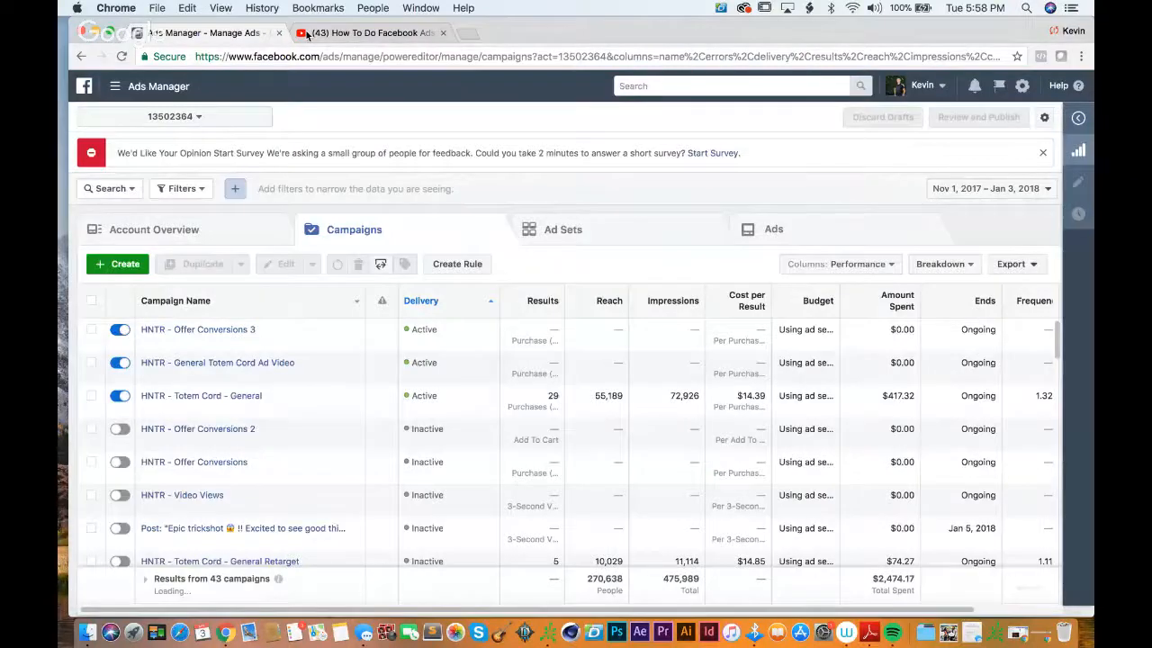
click(307, 33)
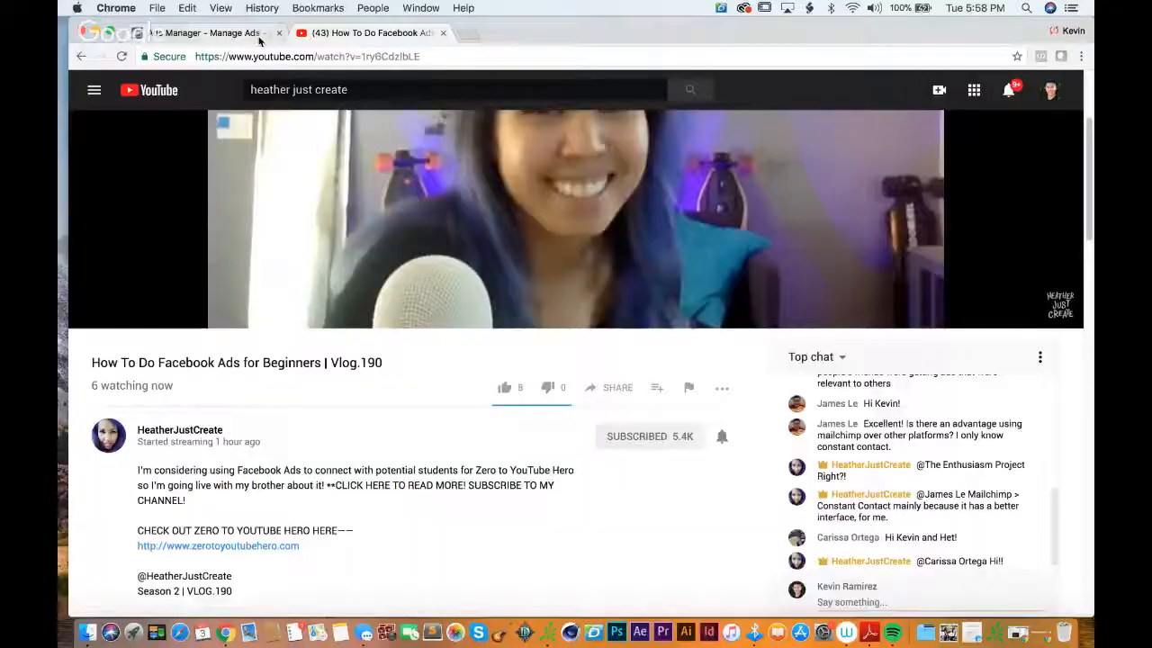
click(260, 38)
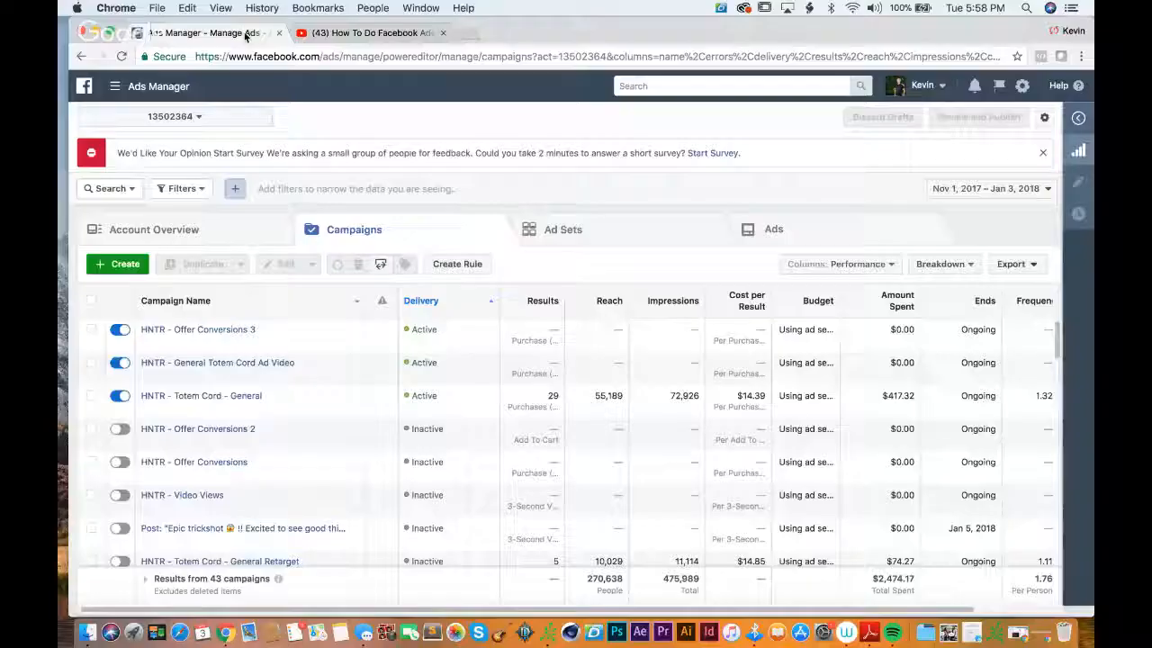
Step: Look through the campaign list and open the "Epic trickshot" post campaign down to its ad set
scroll(471, 405, down, 2)
scroll(471, 406, up, 2)
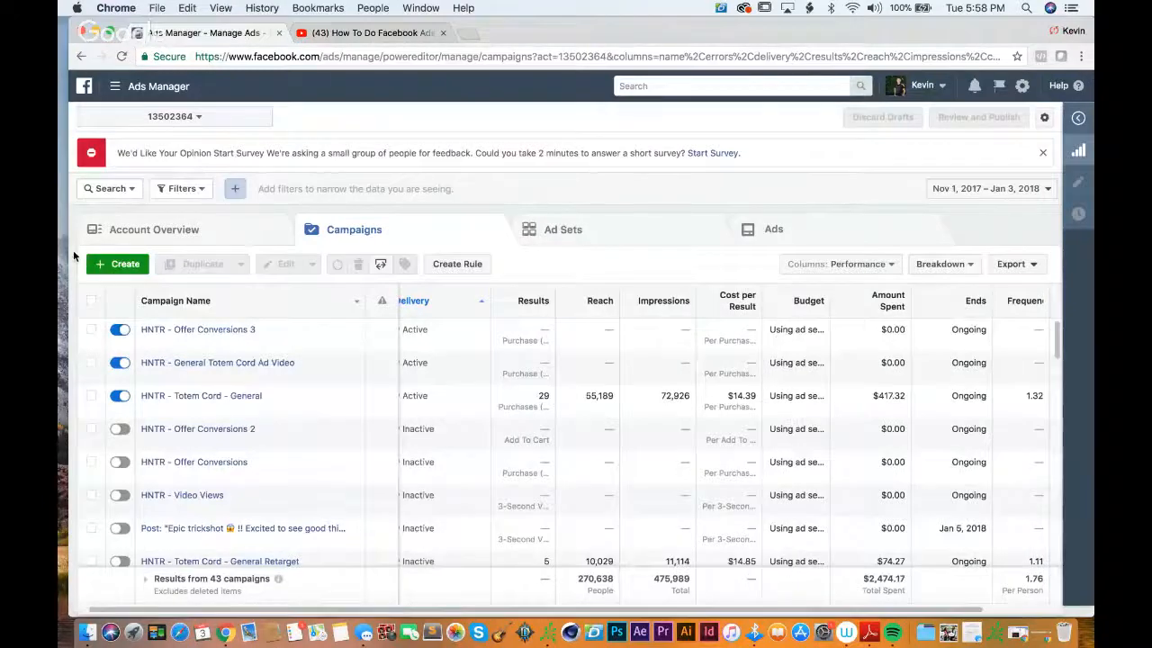
scroll(164, 358, down, 3)
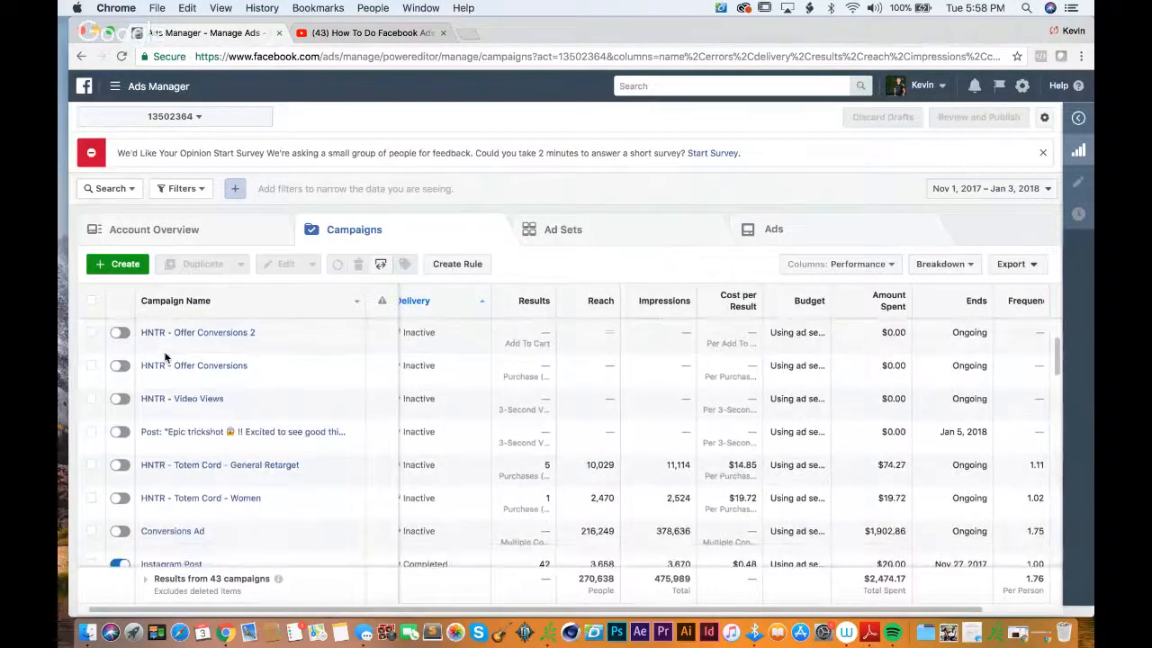
scroll(164, 357, down, 2)
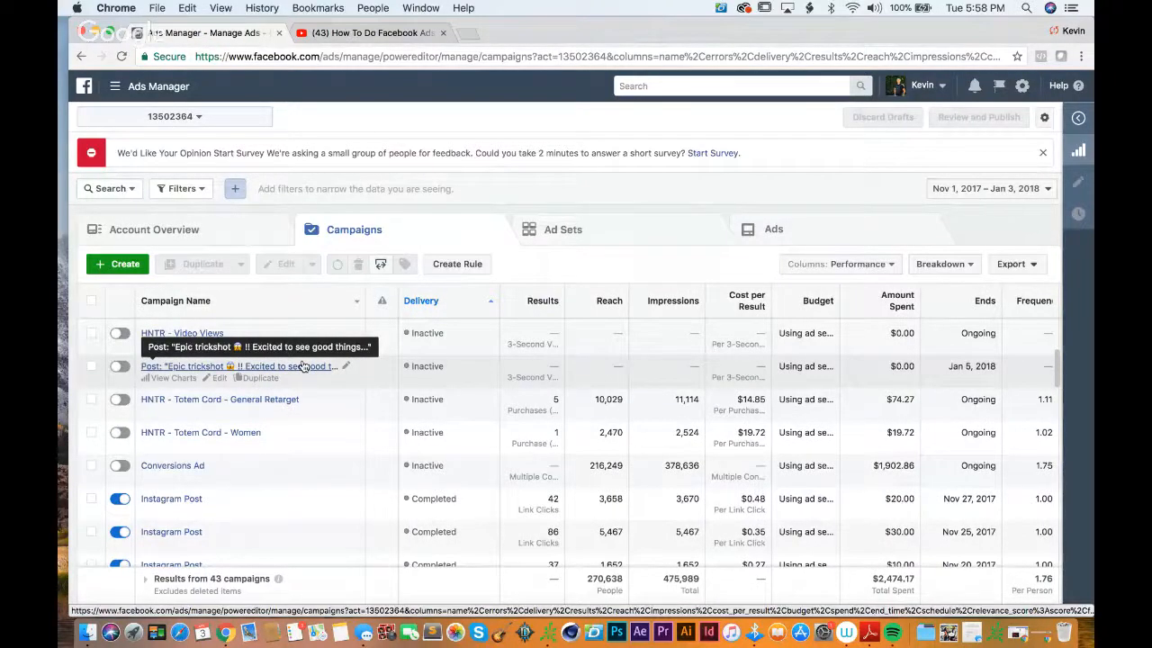
click(304, 366)
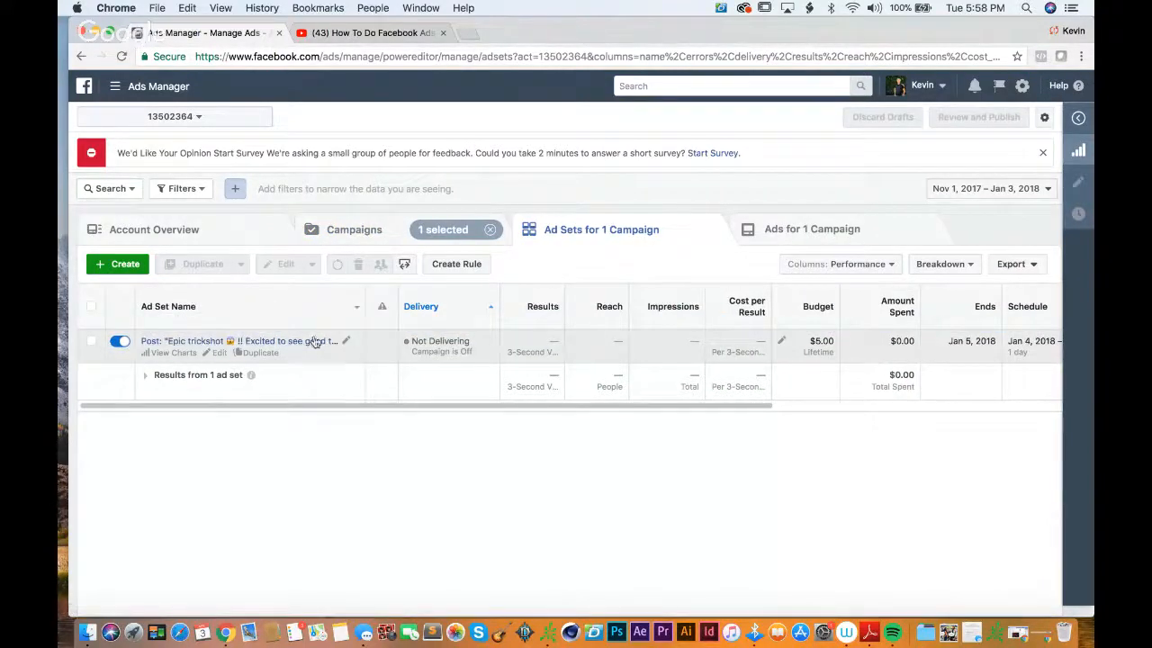
click(314, 342)
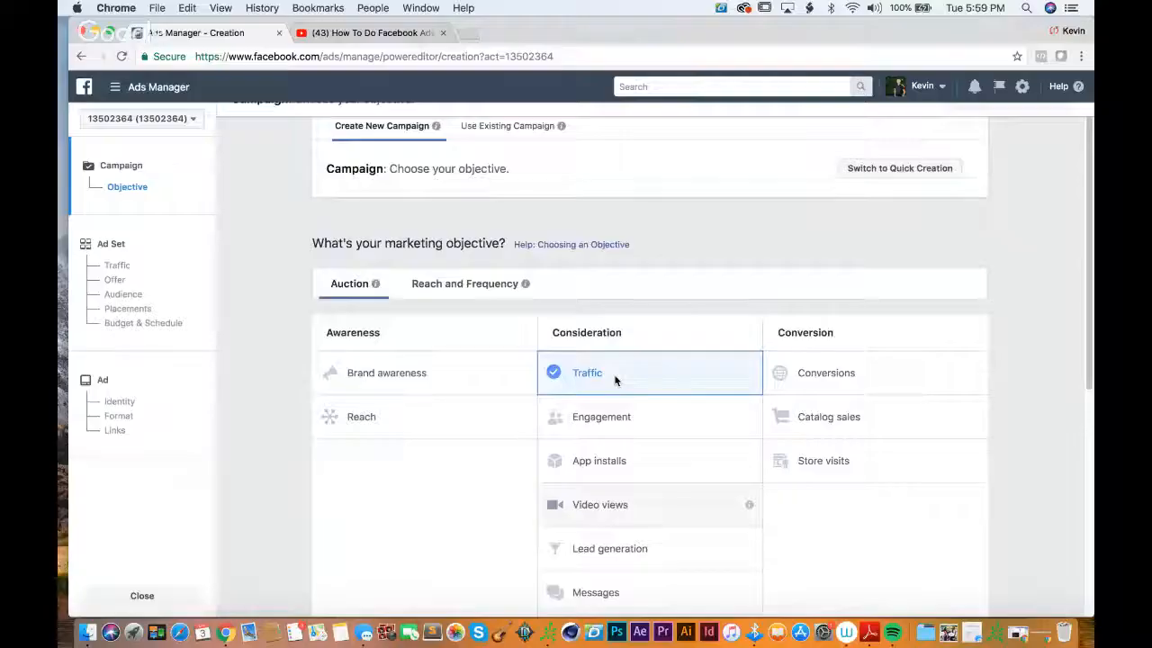
Step: Choose Video views as the new campaign's marketing objective and continue to the ad set's placement and budget settings
scroll(585, 375, down, 3)
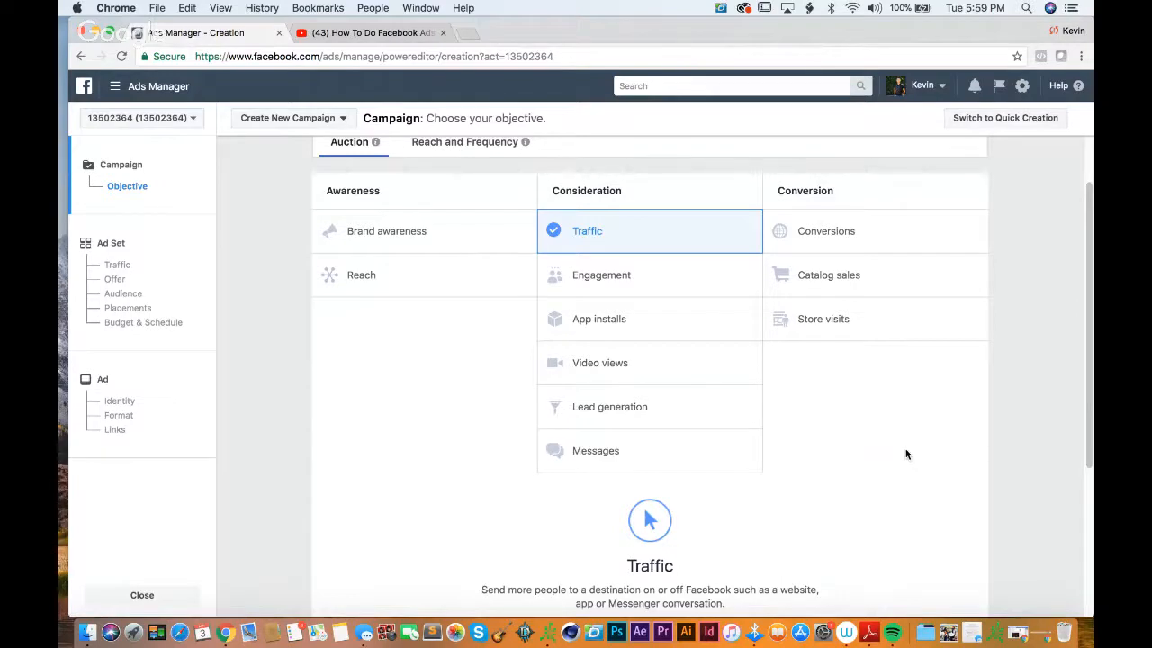
scroll(906, 454, down, 1)
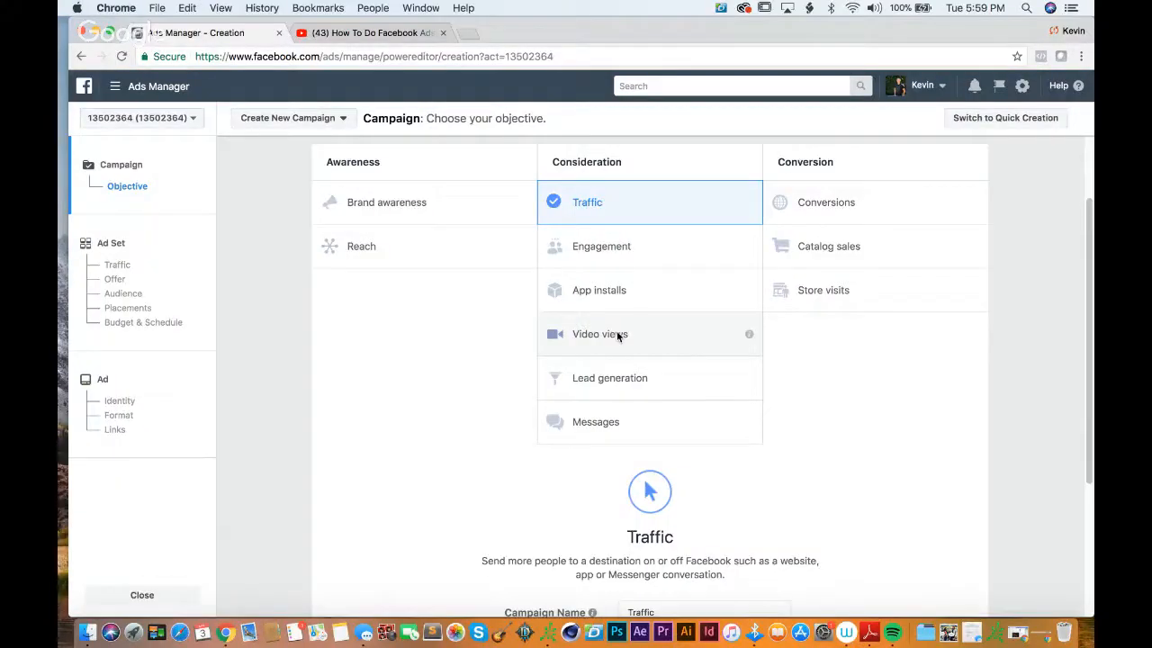
drag(617, 333, 843, 325)
click(842, 325)
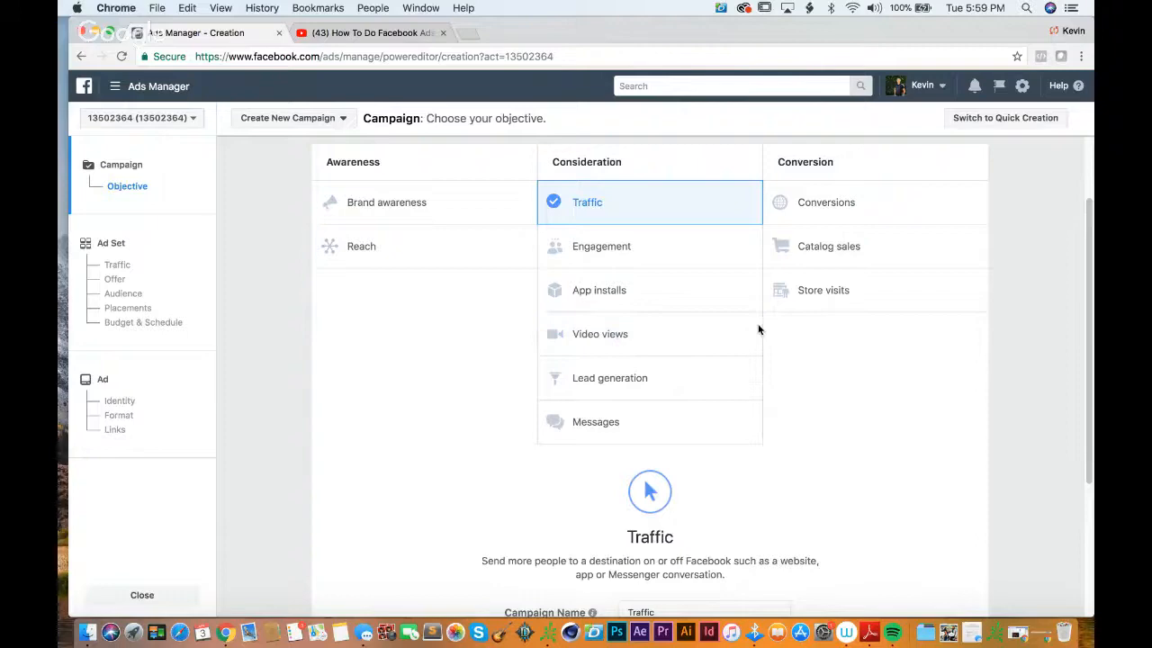
click(666, 325)
scroll(756, 319, down, 5)
click(649, 508)
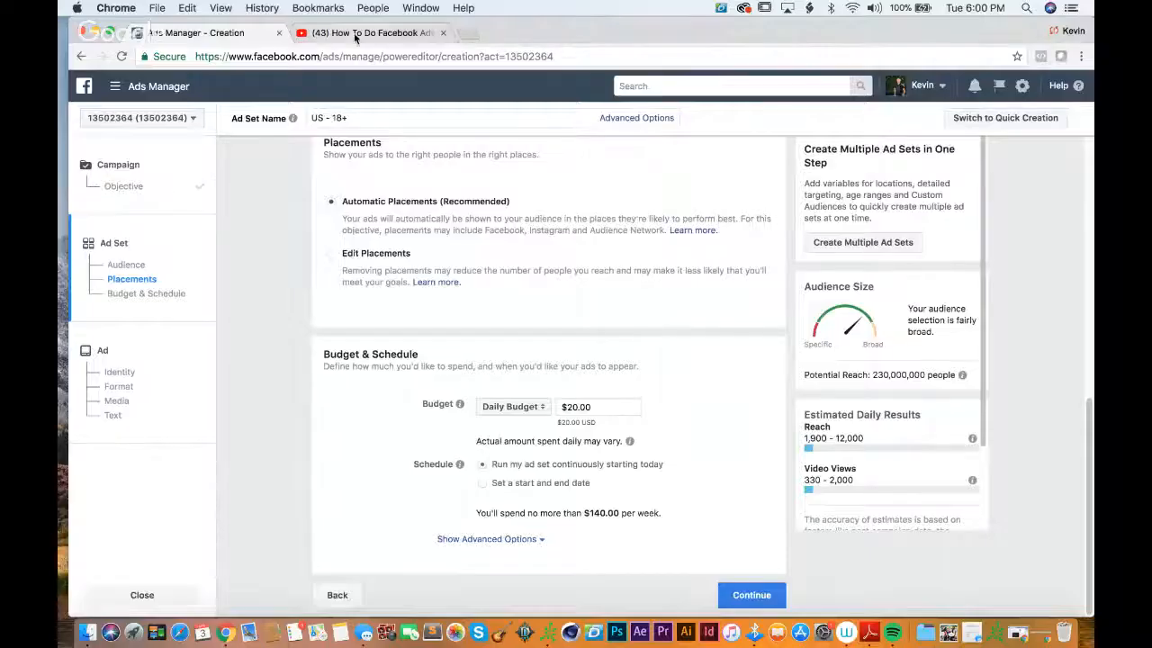
Step: Switch to the Google Hangouts window and stop sharing the screen
mouse_move(59, 3)
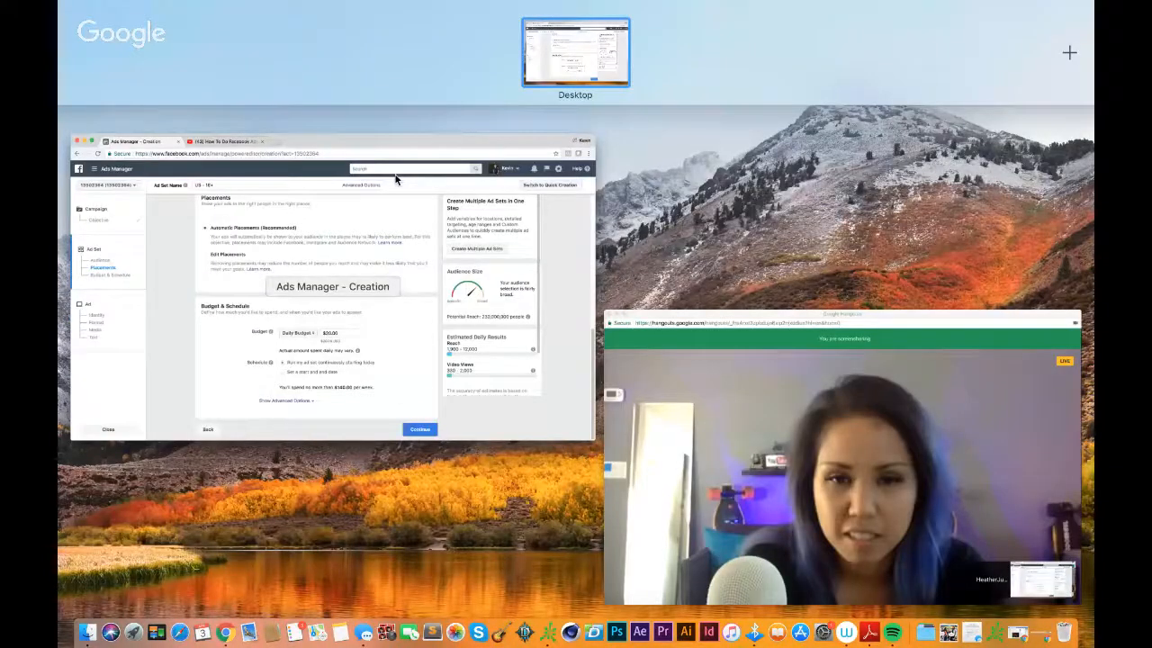
click(395, 179)
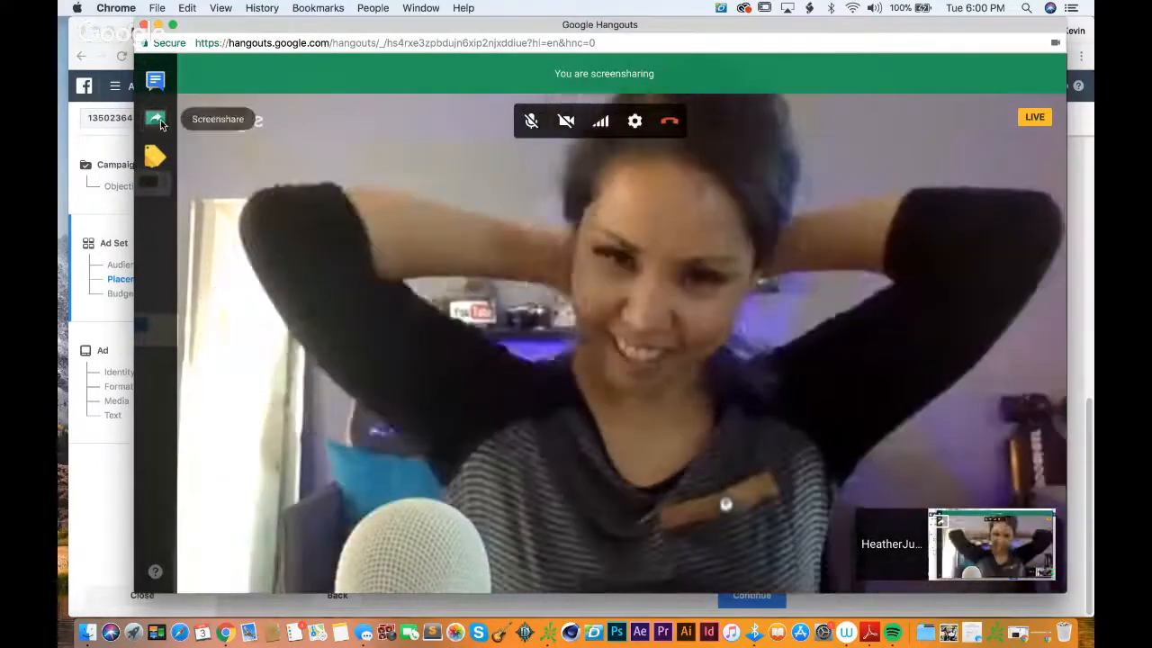
click(157, 121)
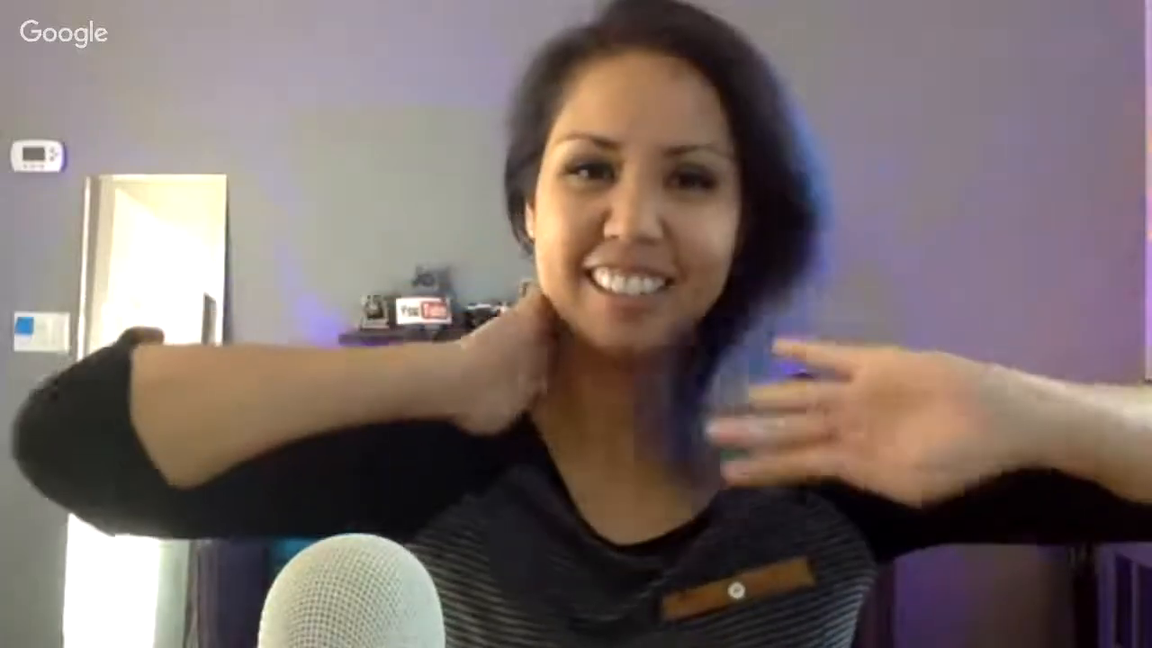